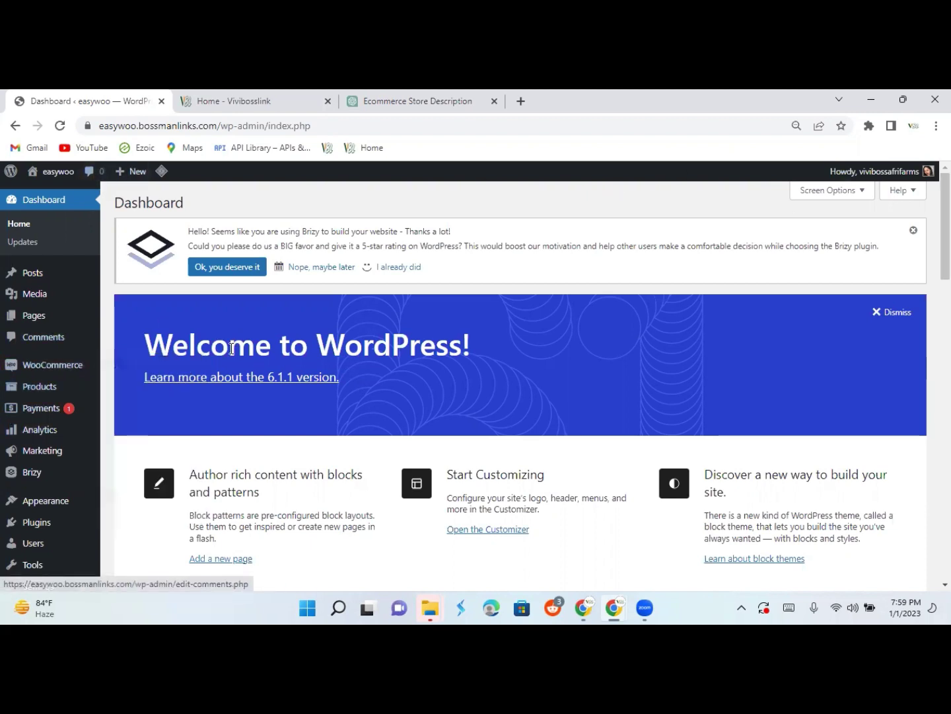
Search the WordPress plugin directory for "brizy widgets" and look over the results.
{"action": "mouse_move", "coordinate": [66, 523]}
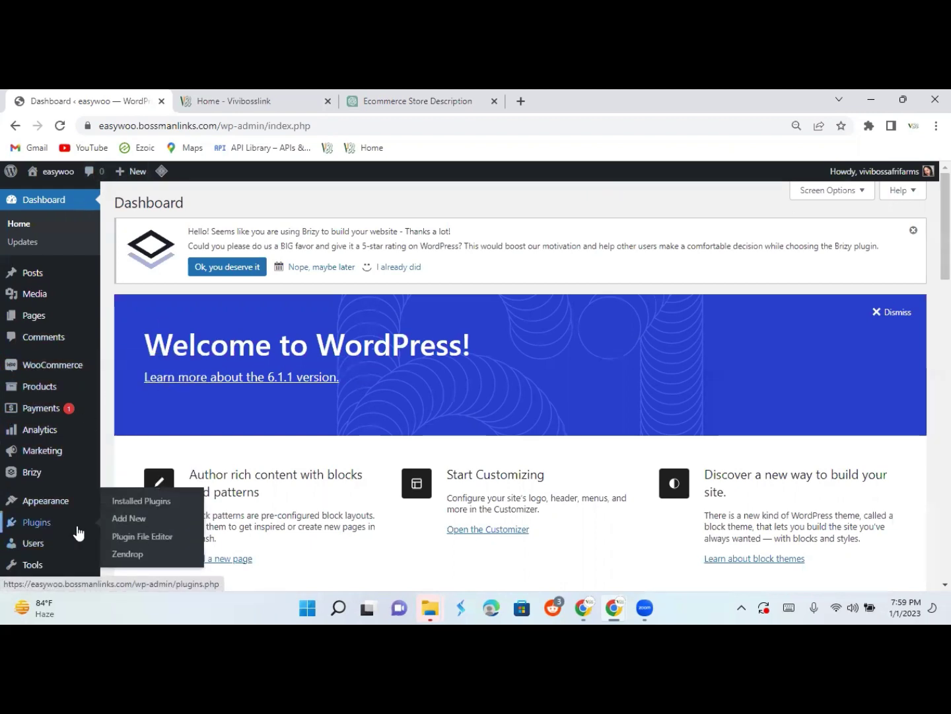
{"action": "left_click", "coordinate": [142, 524]}
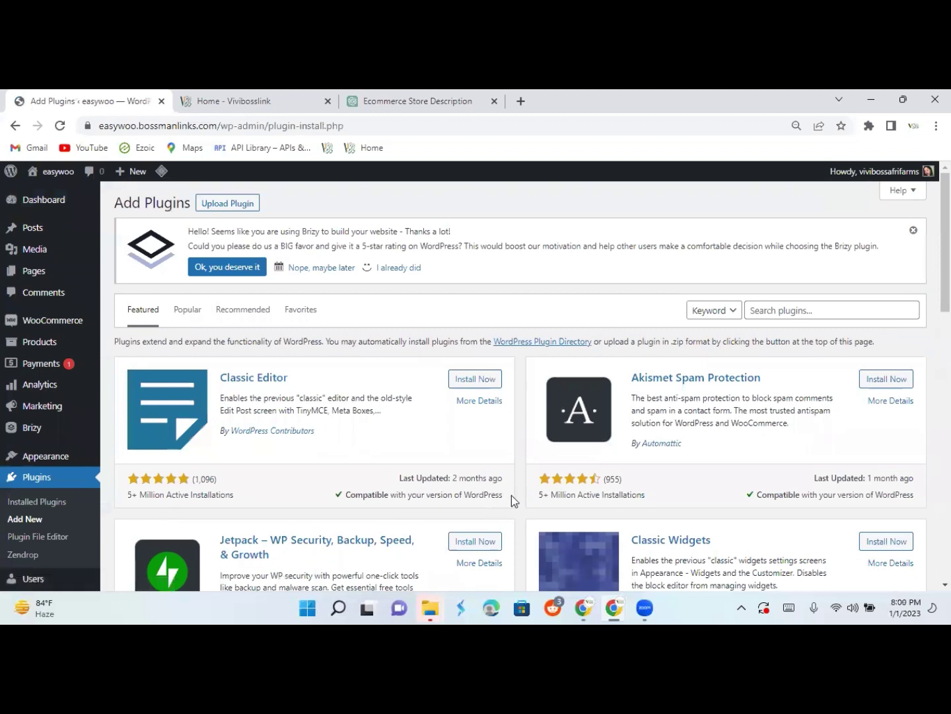
{"action": "left_click", "coordinate": [777, 311]}
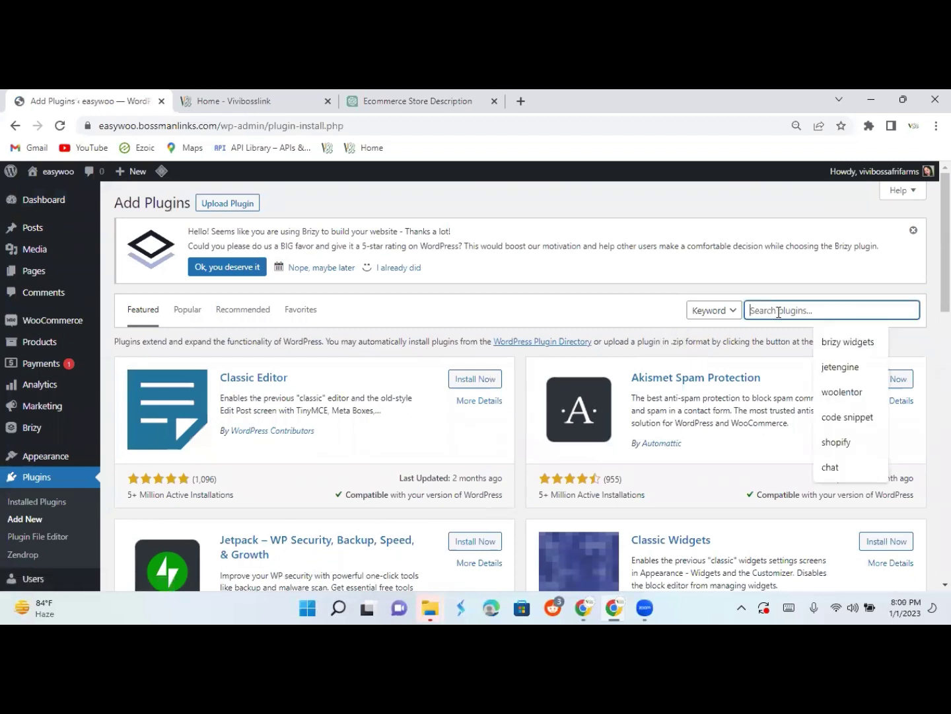
{"action": "left_click", "coordinate": [851, 350]}
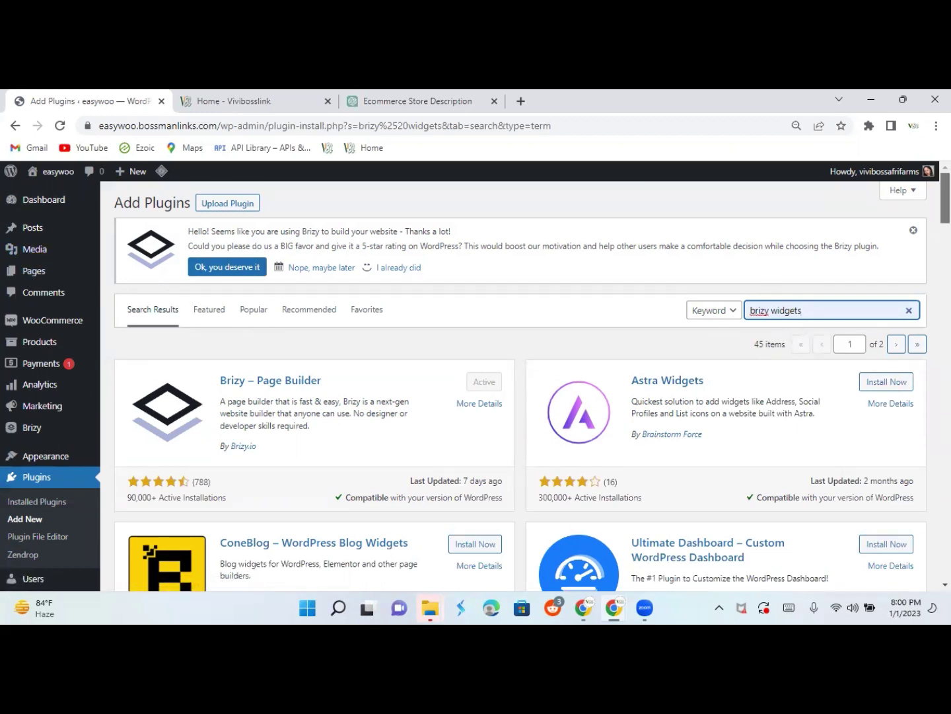
{"action": "scroll", "coordinate": [522, 383], "scroll_direction": "down", "scroll_amount": 1}
{"action": "scroll", "coordinate": [522, 383], "scroll_direction": "up", "scroll_amount": 1}
Find the Contact us page among all site pages and open it for editing with Brizy.
{"action": "mouse_move", "coordinate": [41, 270]}
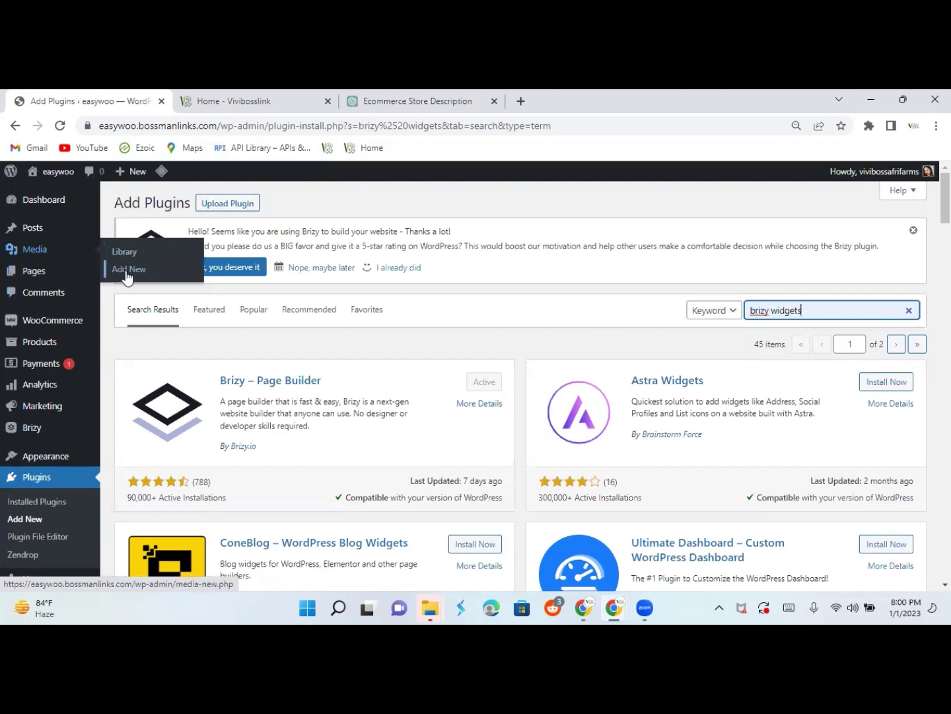
{"action": "left_click", "coordinate": [127, 276]}
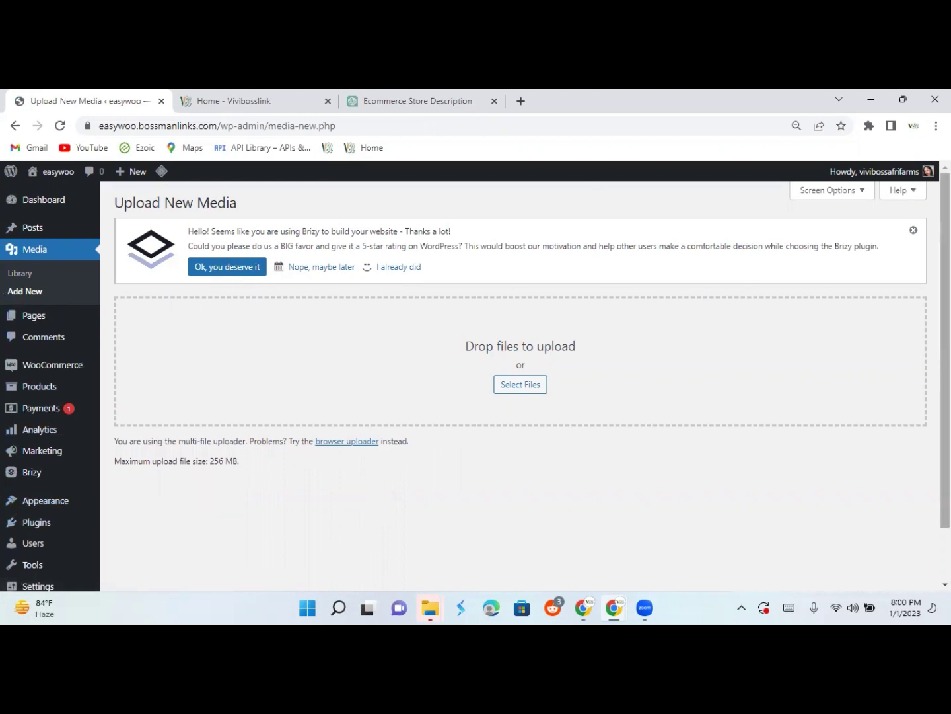
{"action": "scroll", "coordinate": [563, 193], "scroll_direction": "down", "scroll_amount": 2}
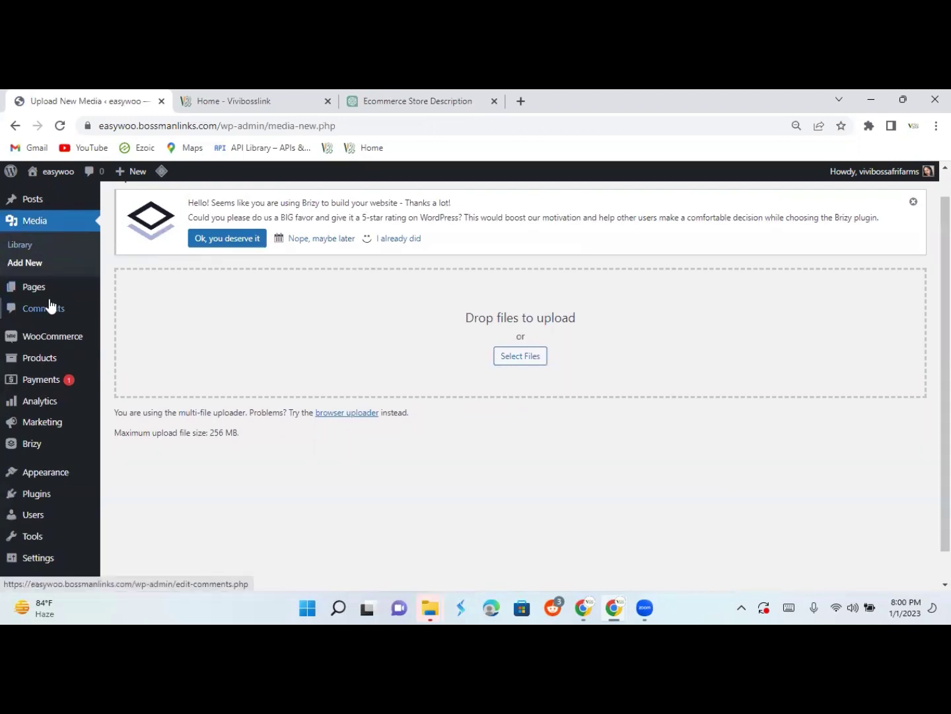
{"action": "mouse_move", "coordinate": [50, 294]}
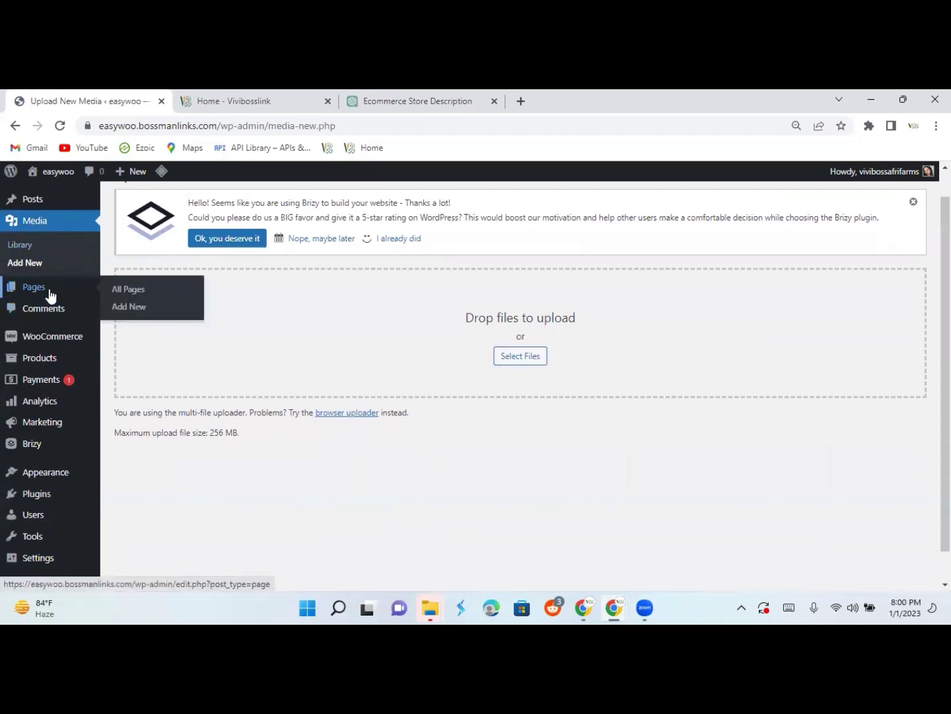
{"action": "left_click", "coordinate": [124, 291]}
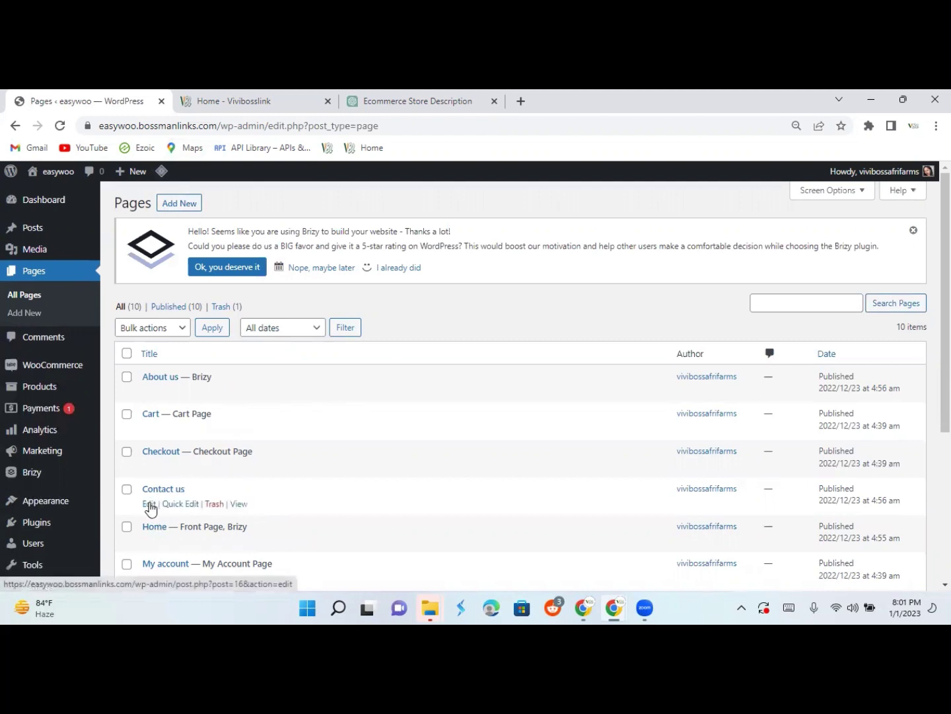
{"action": "left_click", "coordinate": [149, 504]}
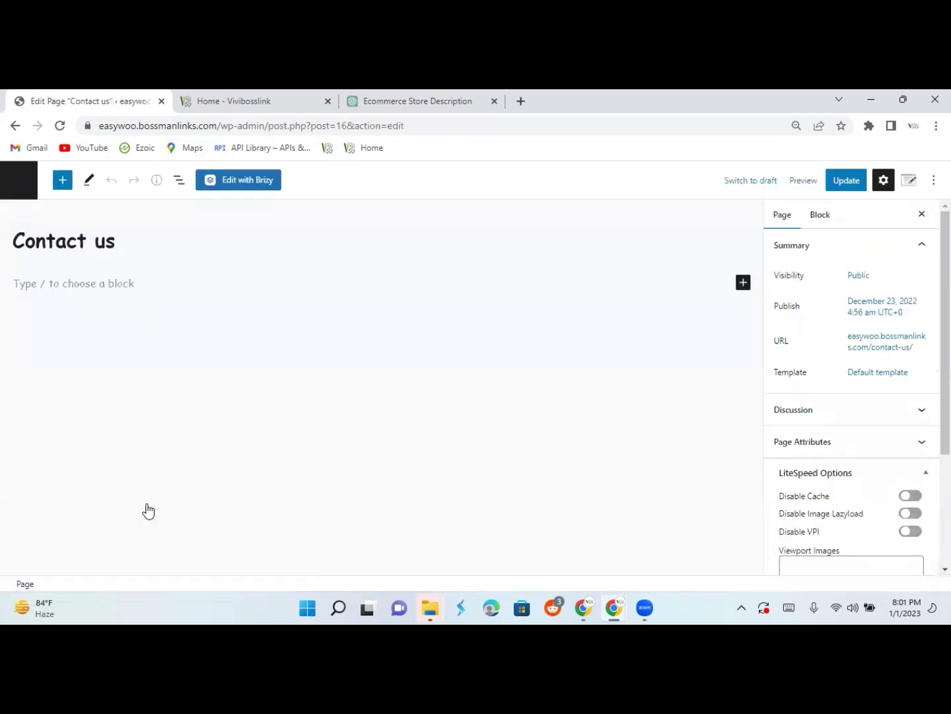
{"action": "left_click", "coordinate": [247, 188]}
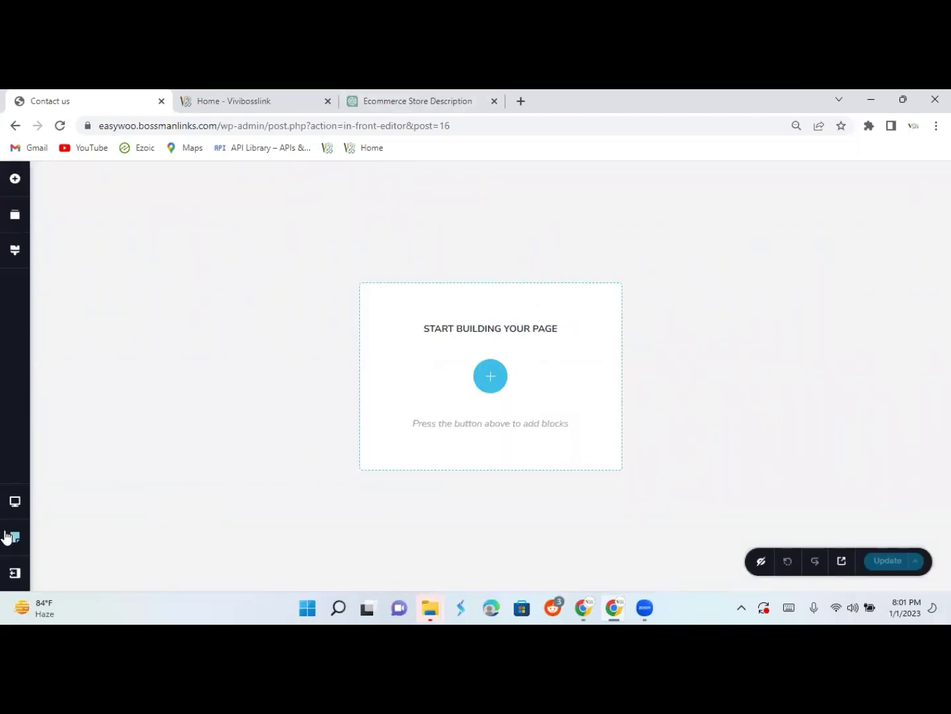
Set the Contact us page's template to Default and look over the page with the site header and title.
{"action": "left_click", "coordinate": [20, 505]}
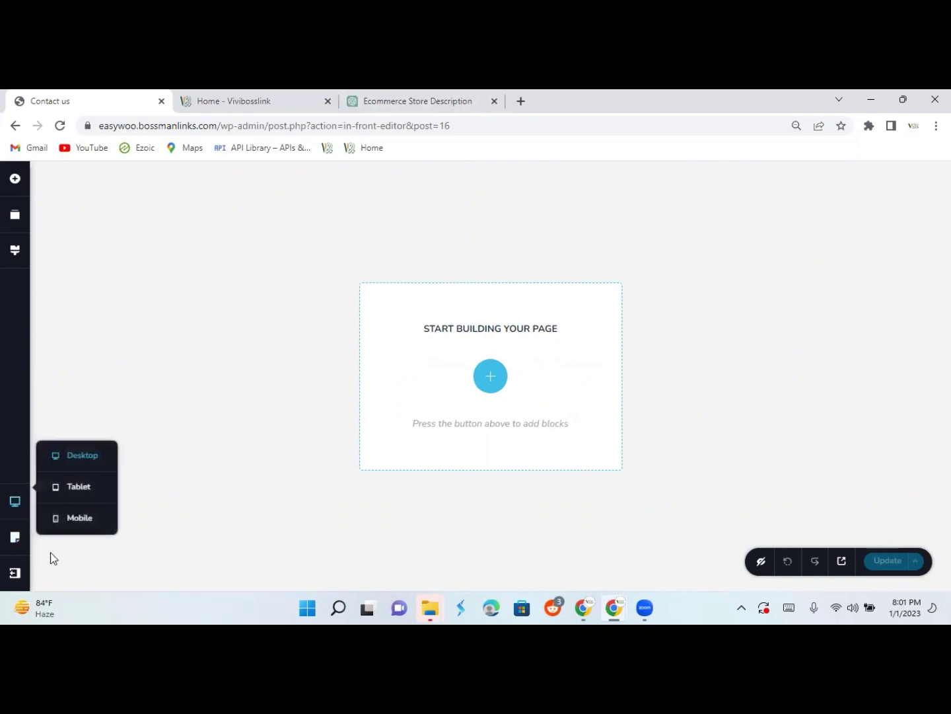
{"action": "left_click", "coordinate": [25, 543]}
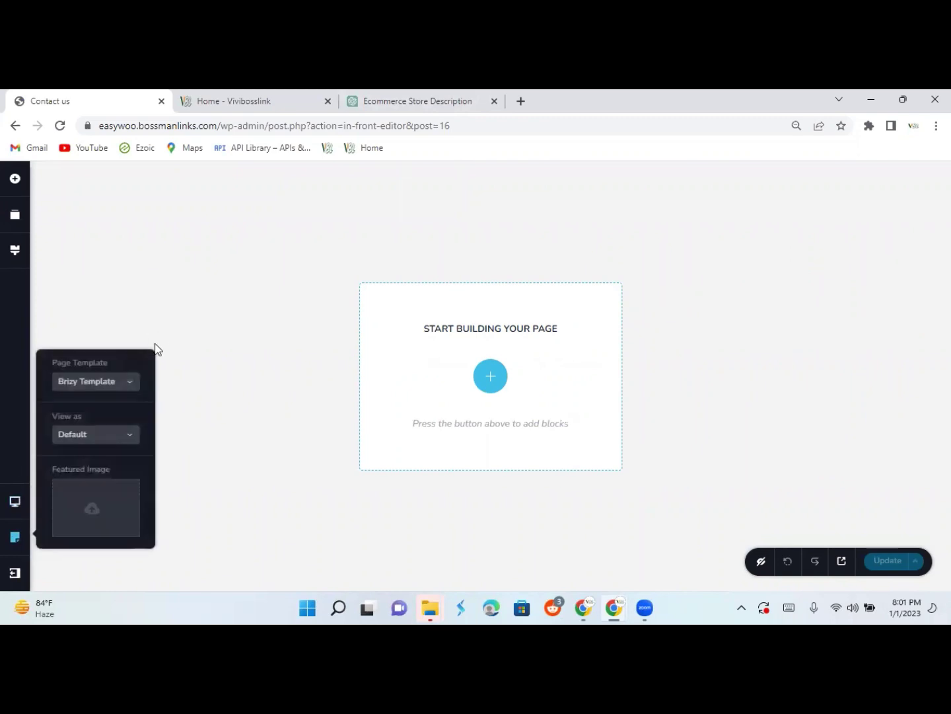
{"action": "left_click", "coordinate": [130, 388]}
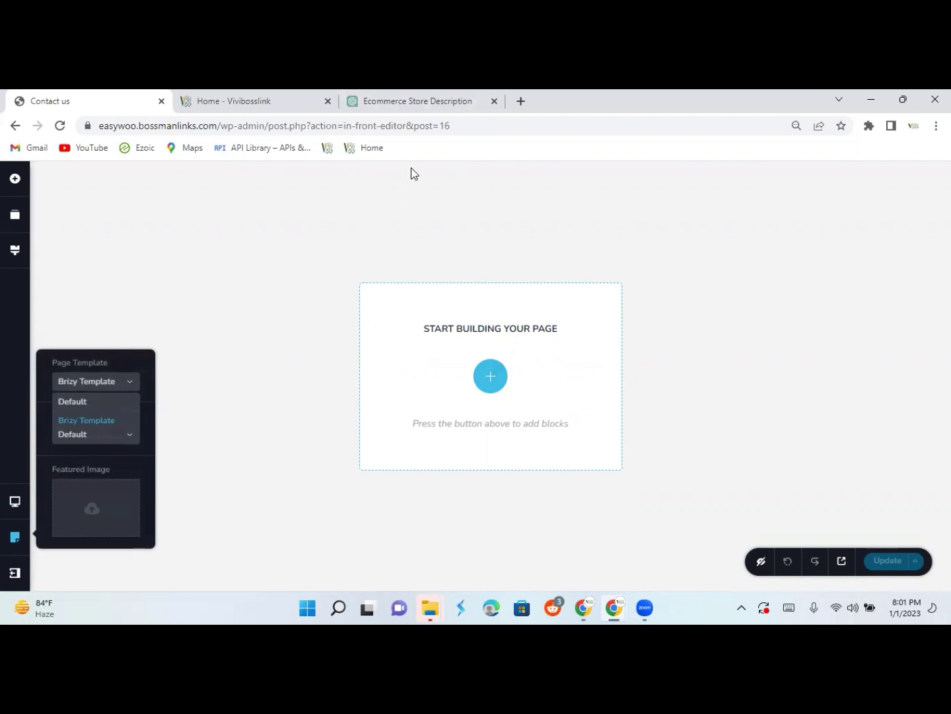
{"action": "left_click", "coordinate": [100, 440]}
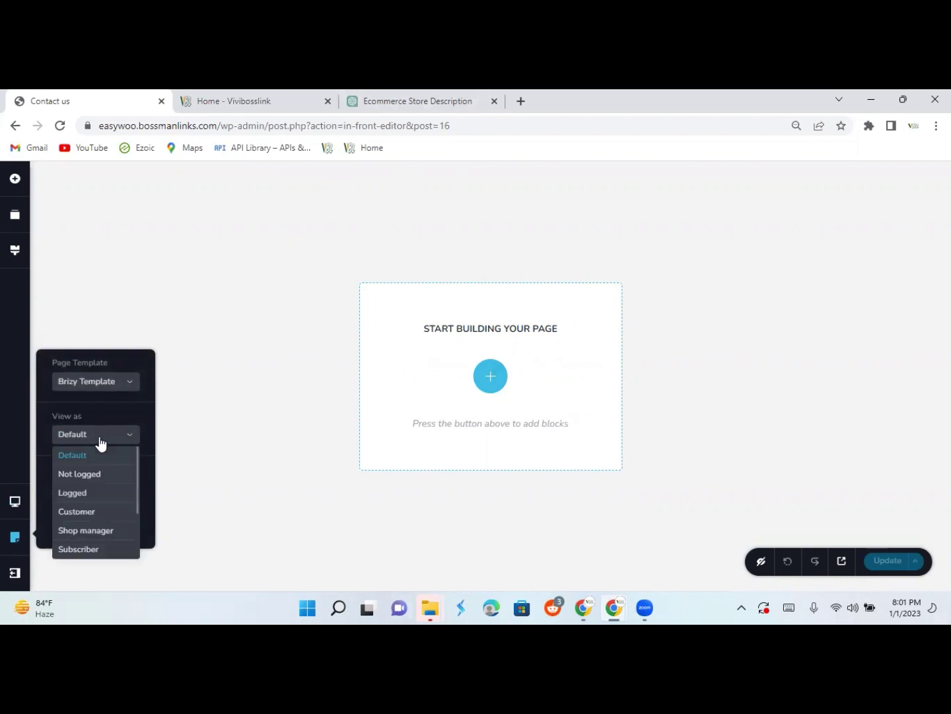
{"action": "left_click", "coordinate": [116, 383]}
{"action": "left_click", "coordinate": [115, 385]}
{"action": "left_click", "coordinate": [111, 402]}
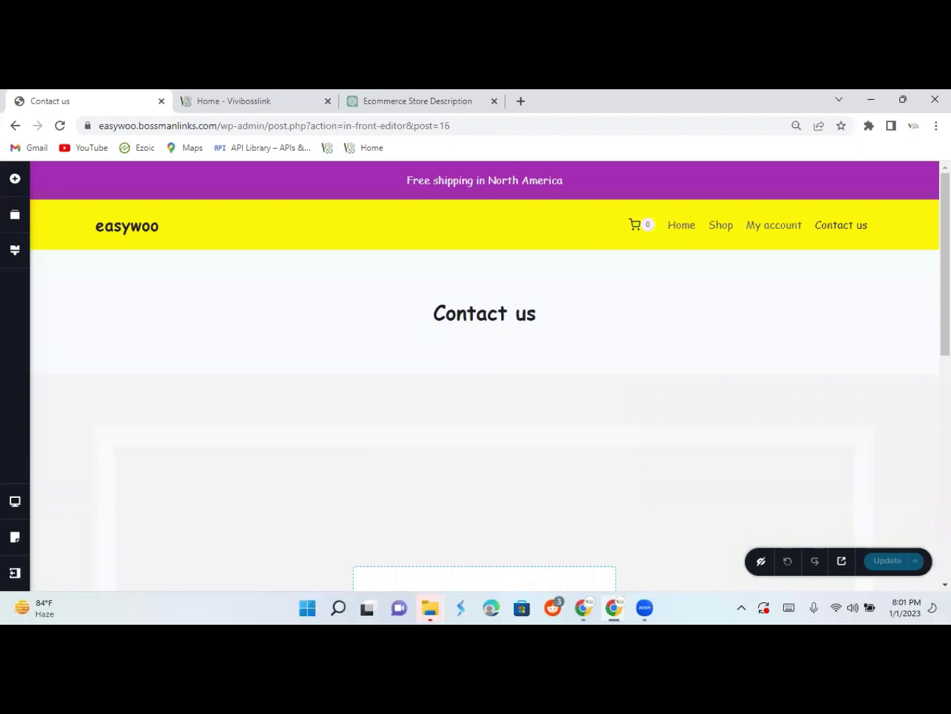
{"action": "scroll", "coordinate": [484, 370], "scroll_direction": "down", "scroll_amount": 3}
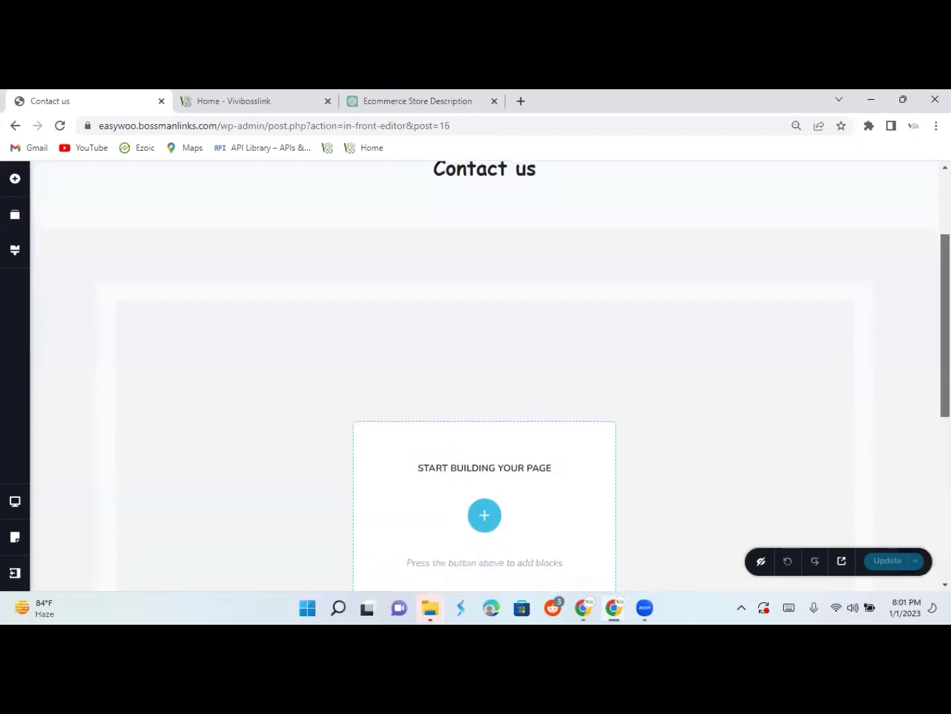
{"action": "scroll", "coordinate": [484, 370], "scroll_direction": "up", "scroll_amount": 3}
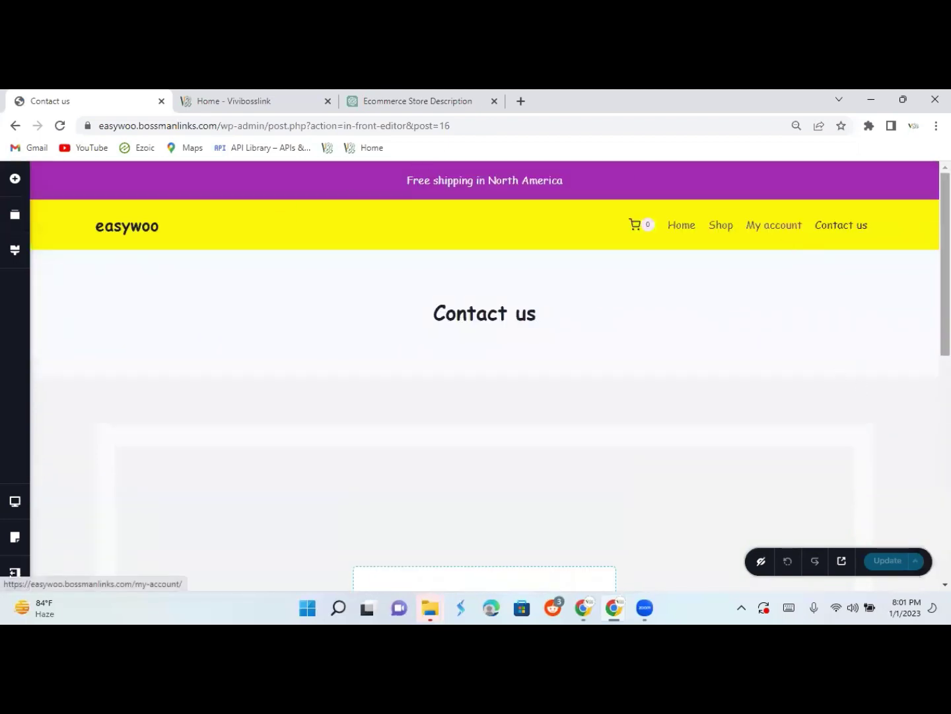
{"action": "scroll", "coordinate": [484, 370], "scroll_direction": "down", "scroll_amount": 2}
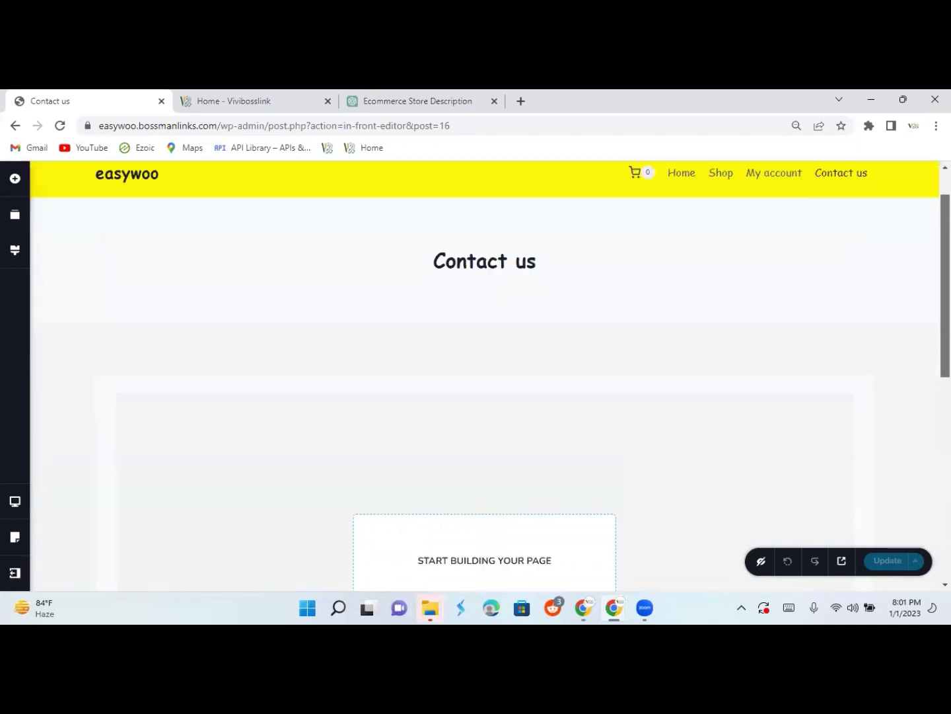
{"action": "scroll", "coordinate": [485, 370], "scroll_direction": "up", "scroll_amount": 1}
{"action": "scroll", "coordinate": [484, 370], "scroll_direction": "up", "scroll_amount": 1}
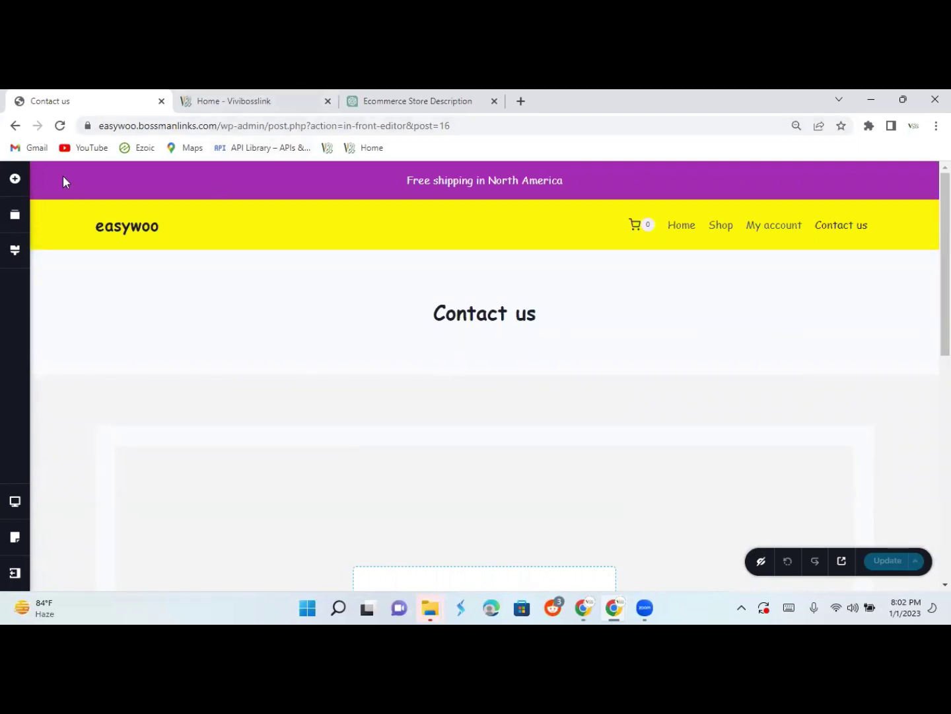
Return to the WordPress editor, disable the page title for the Contact us page and update the page.
{"action": "left_click", "coordinate": [15, 126]}
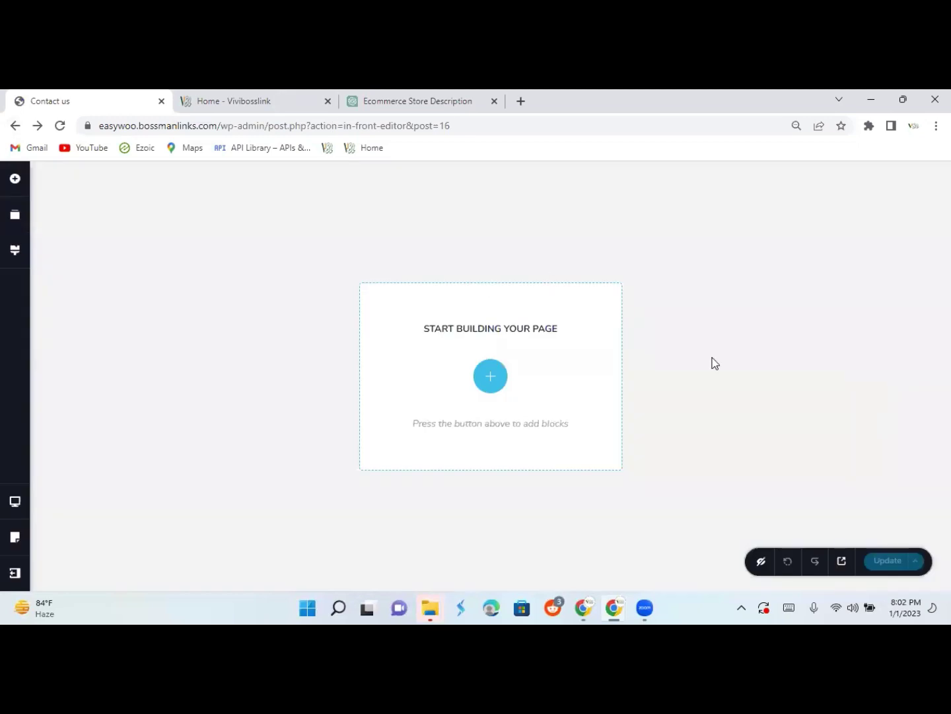
{"action": "left_click", "coordinate": [16, 126]}
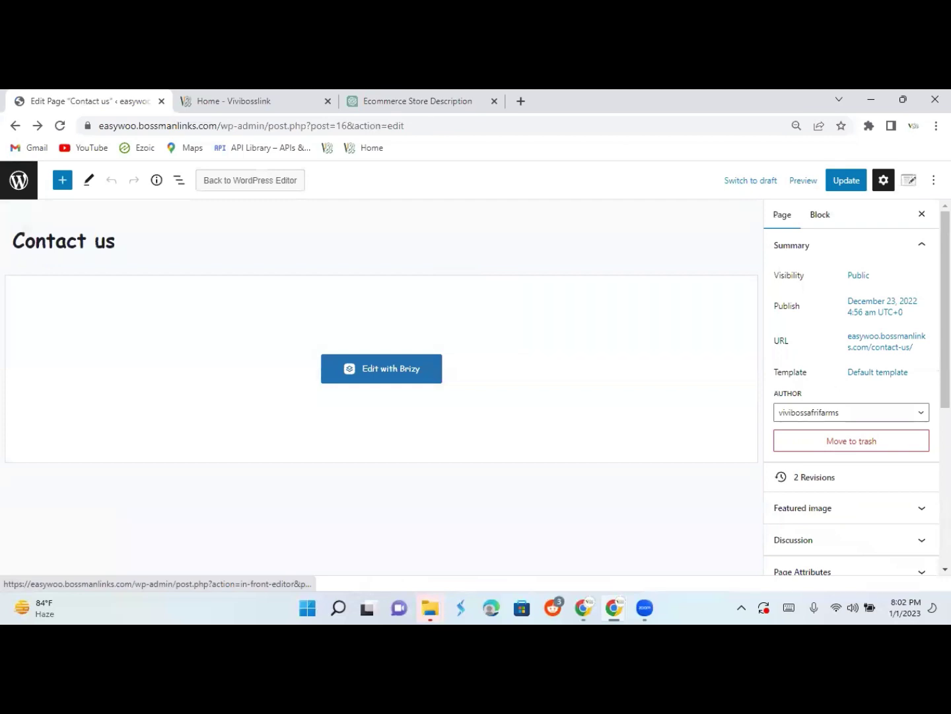
{"action": "left_click", "coordinate": [909, 179]}
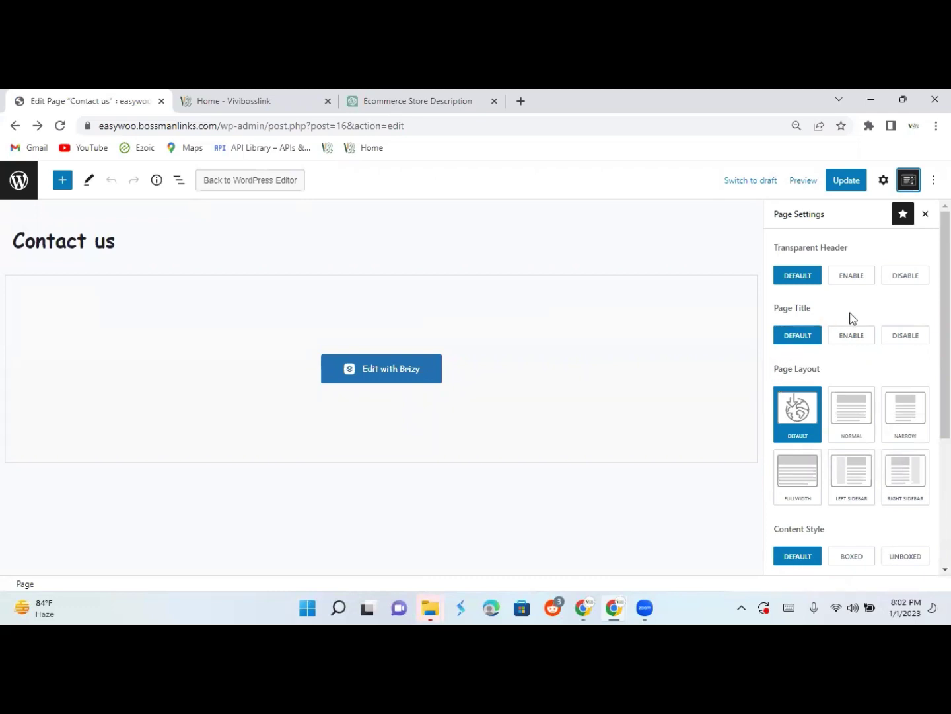
{"action": "left_click", "coordinate": [897, 341]}
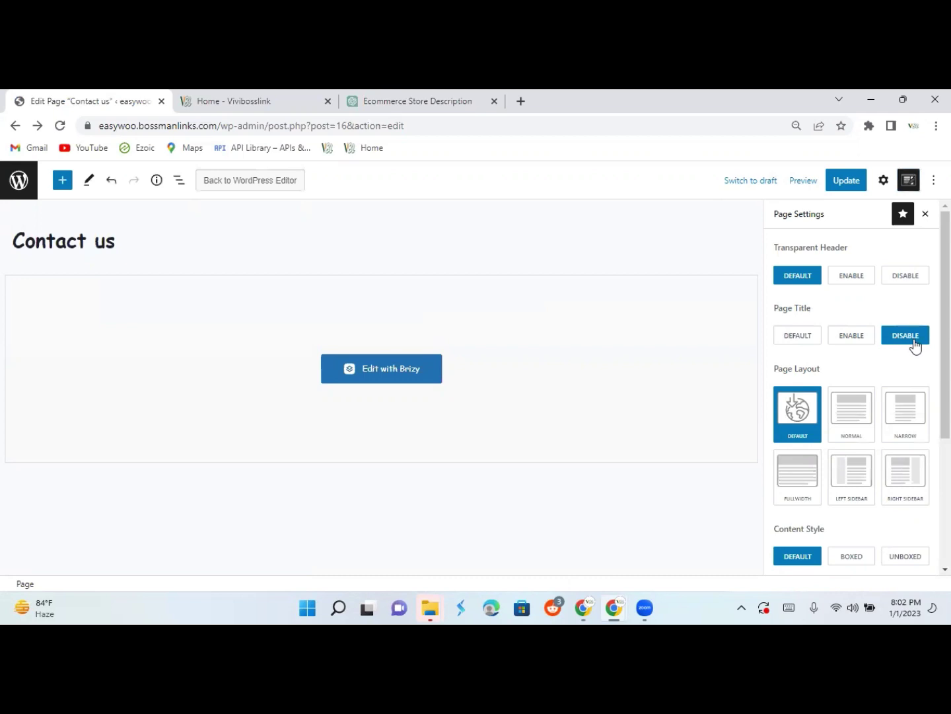
{"action": "left_click", "coordinate": [844, 183]}
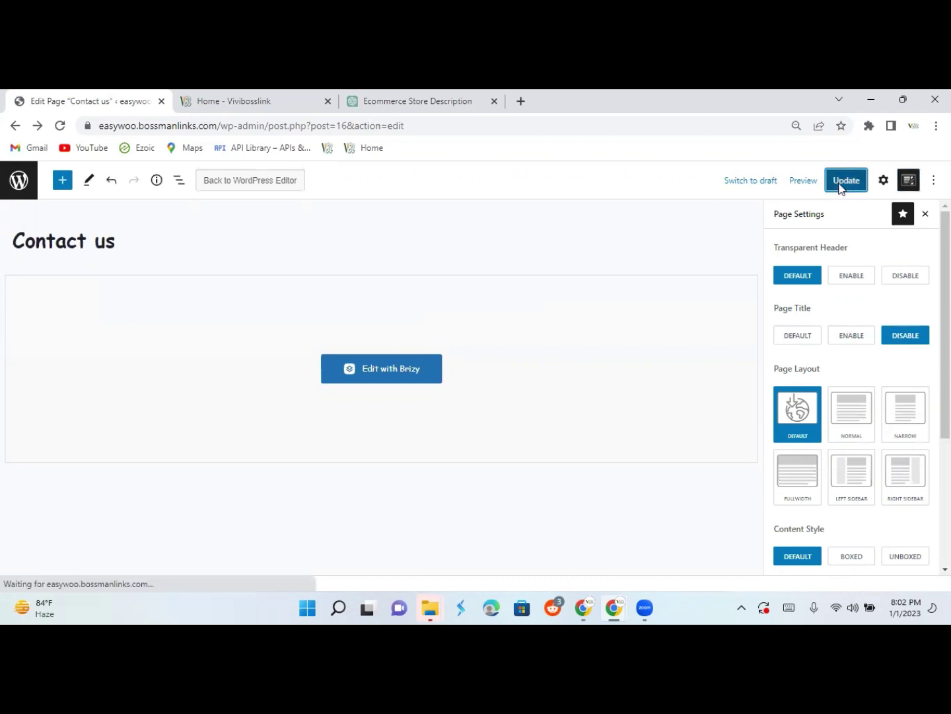
Reopen the Contact us page with Brizy and start adding a block to the empty page.
{"action": "left_click", "coordinate": [392, 372]}
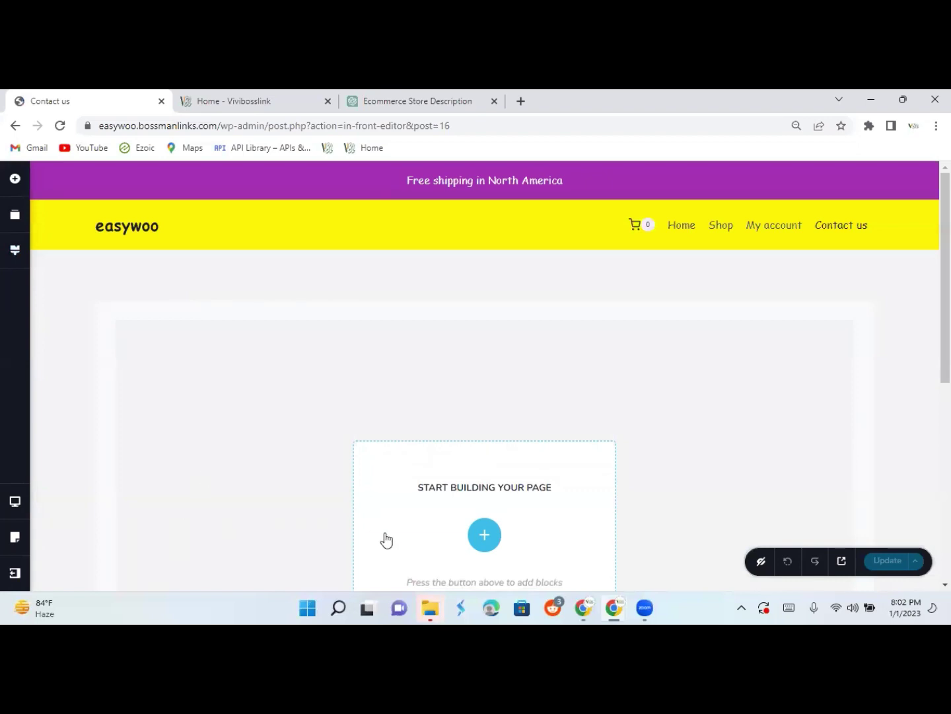
{"action": "scroll", "coordinate": [713, 523], "scroll_direction": "down", "scroll_amount": 1}
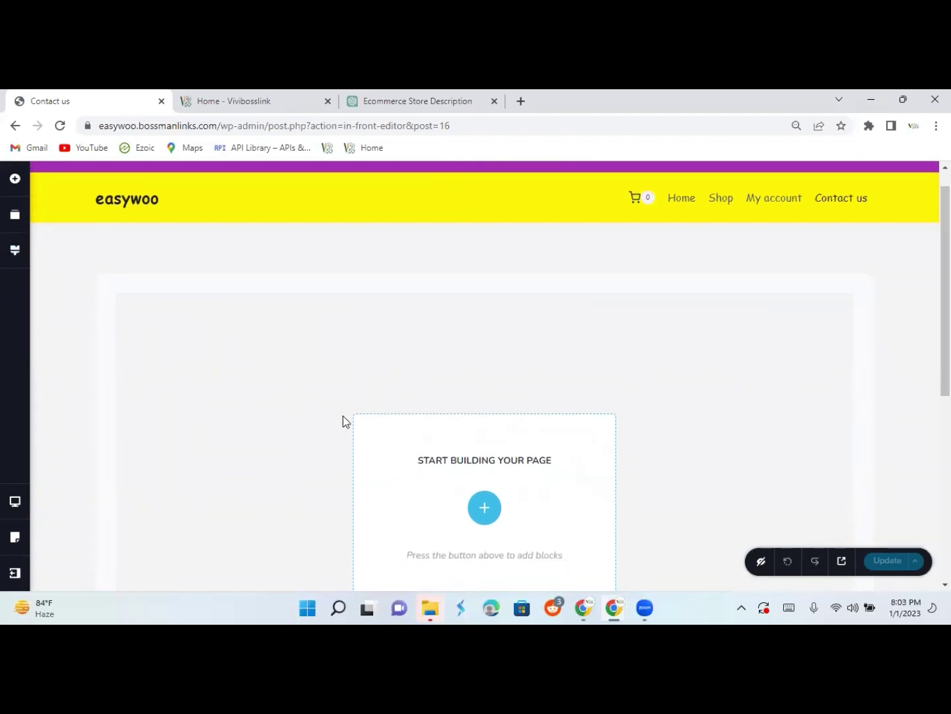
{"action": "left_click", "coordinate": [479, 513]}
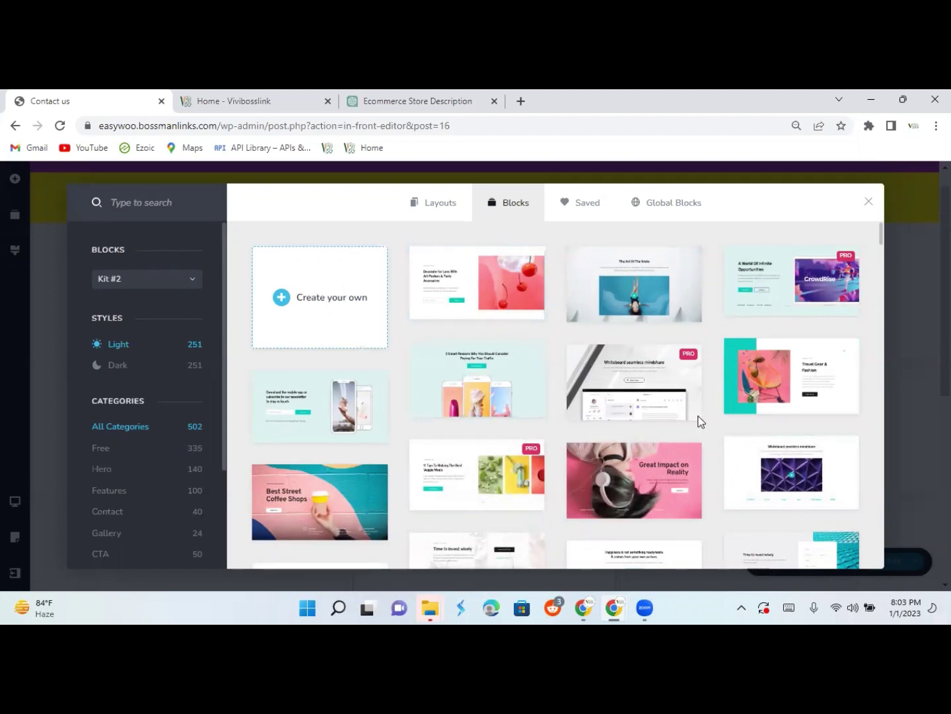
Browse and compare the ready-made layouts and blocks in the Brizy library.
{"action": "left_click", "coordinate": [438, 210]}
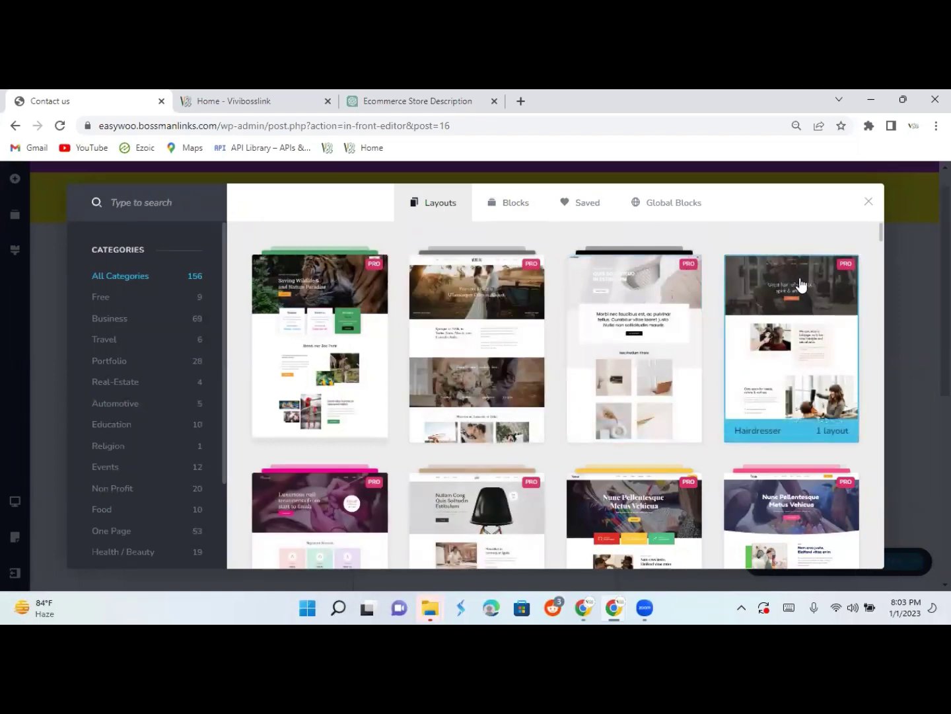
{"action": "mouse_move", "coordinate": [885, 236]}
{"action": "left_mouse_down"}
{"action": "mouse_move", "coordinate": [908, 276]}
{"action": "mouse_move", "coordinate": [883, 268]}
{"action": "mouse_move", "coordinate": [879, 253]}
{"action": "left_mouse_up"}
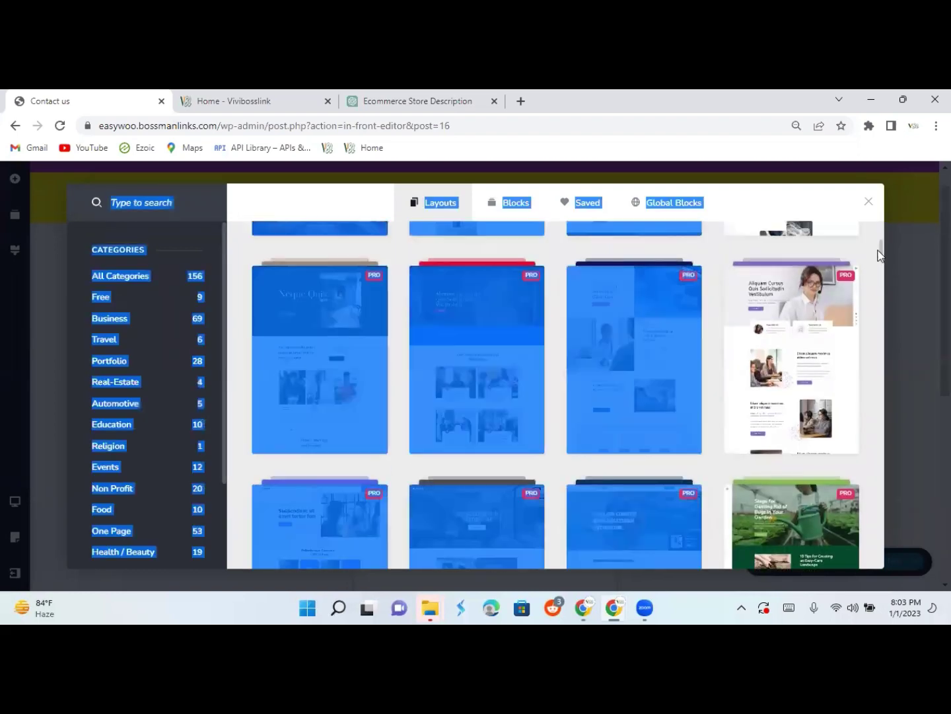
{"action": "left_click", "coordinate": [712, 338]}
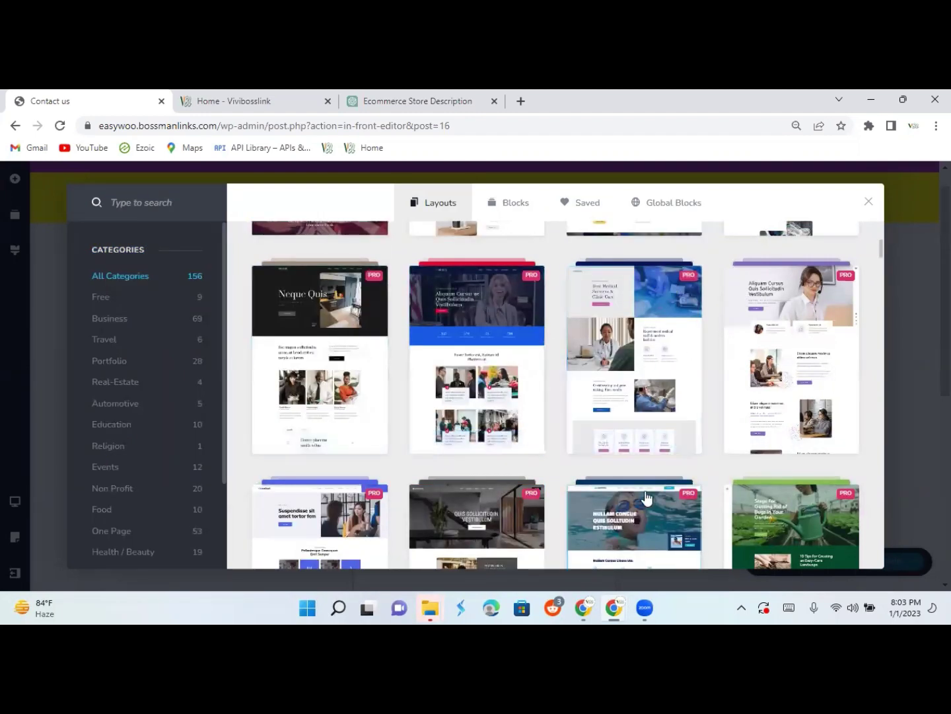
{"action": "left_click", "coordinate": [516, 210]}
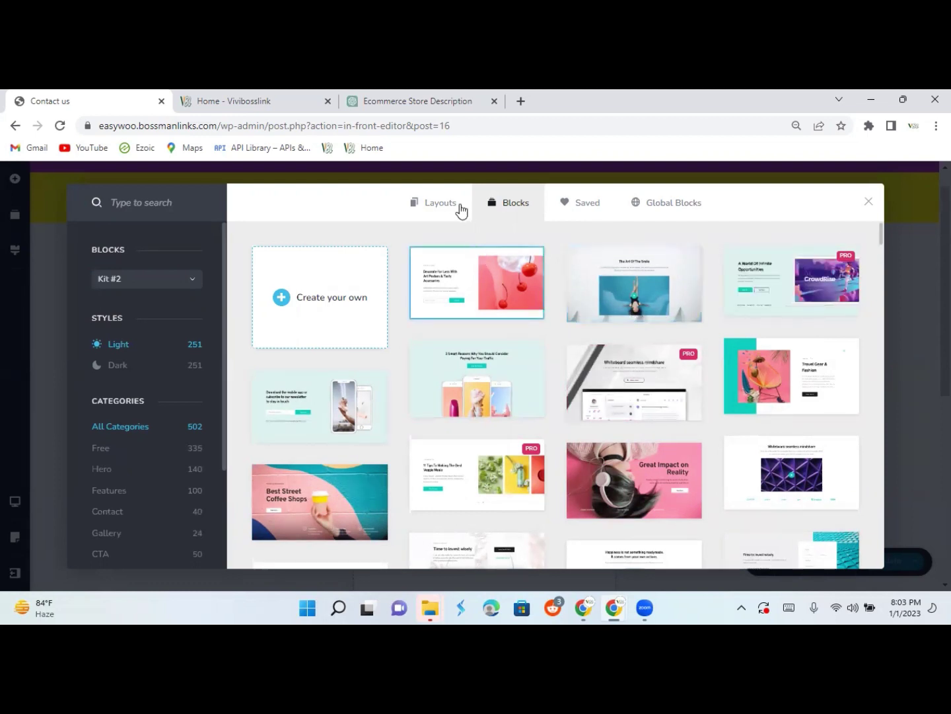
{"action": "left_click", "coordinate": [437, 209]}
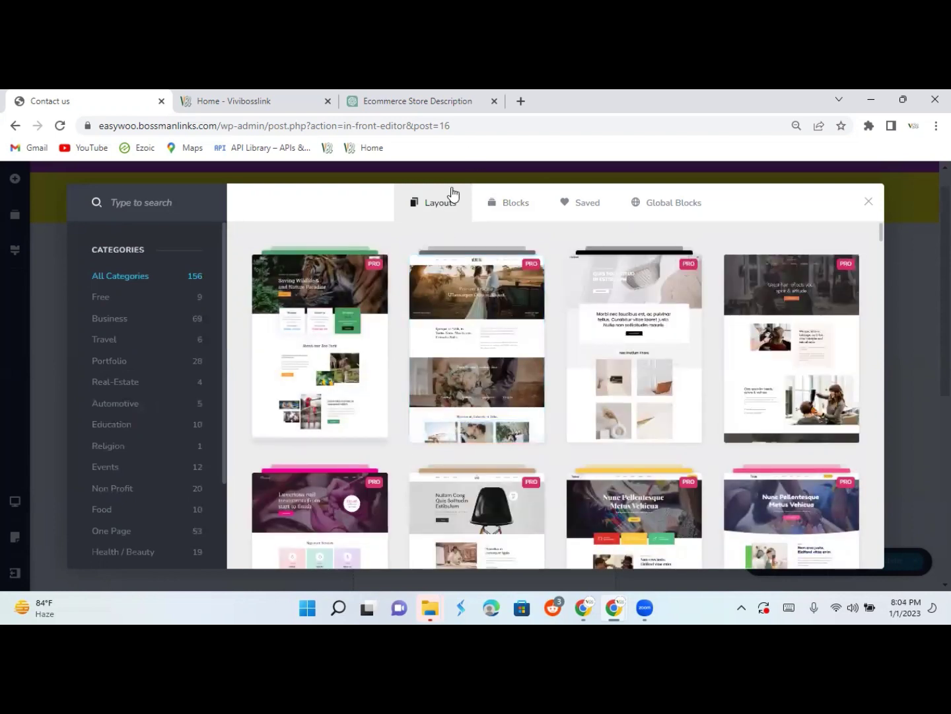
{"action": "left_click", "coordinate": [512, 212]}
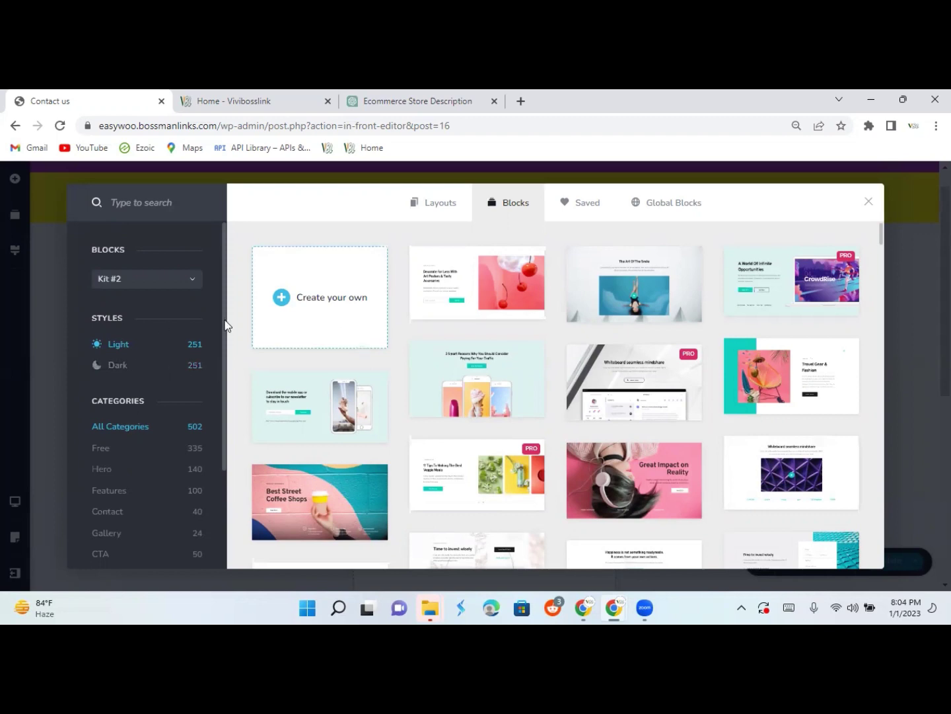
{"action": "left_click", "coordinate": [415, 215]}
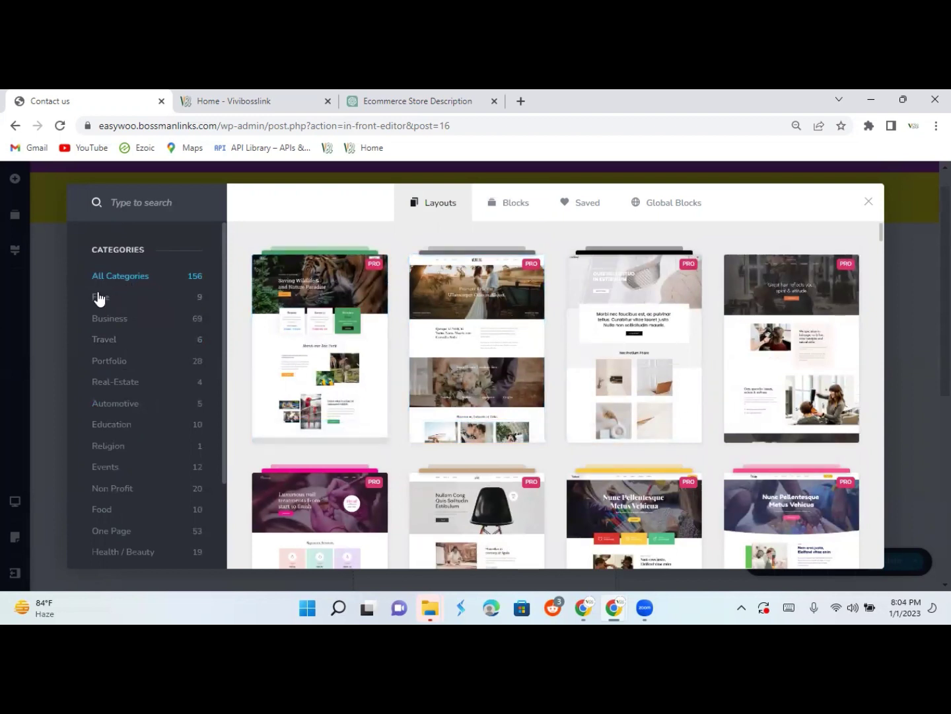
Examine the free ready-made layouts and compare them with the layouts across all categories.
{"action": "left_click", "coordinate": [97, 299]}
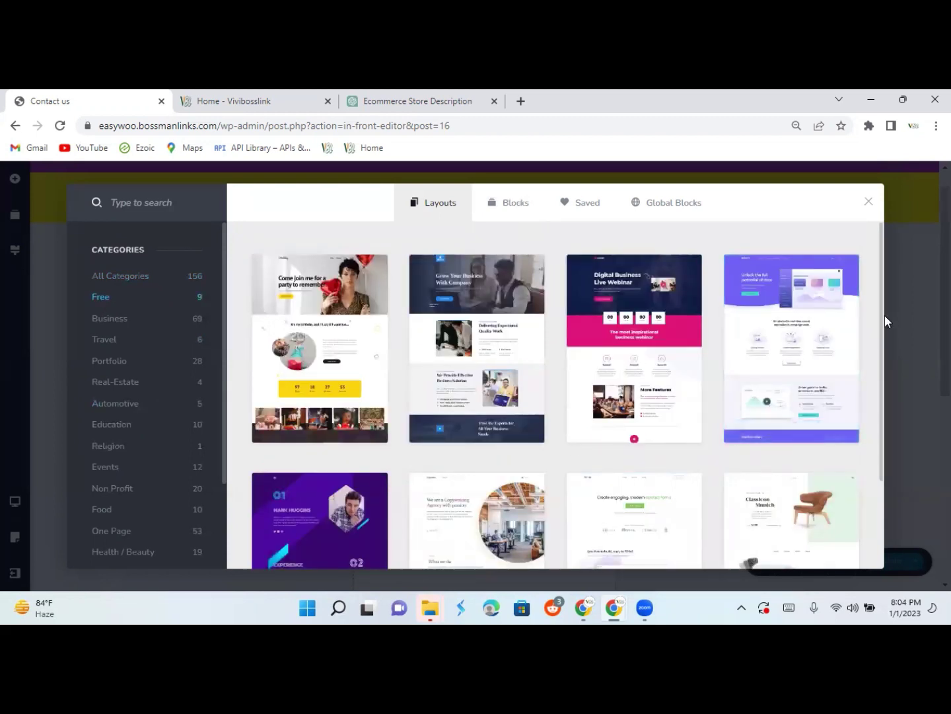
{"action": "mouse_move", "coordinate": [882, 319]}
{"action": "left_mouse_down"}
{"action": "mouse_move", "coordinate": [885, 352]}
{"action": "mouse_move", "coordinate": [879, 309]}
{"action": "left_mouse_up"}
{"action": "scroll", "coordinate": [892, 327], "scroll_direction": "down", "scroll_amount": 1}
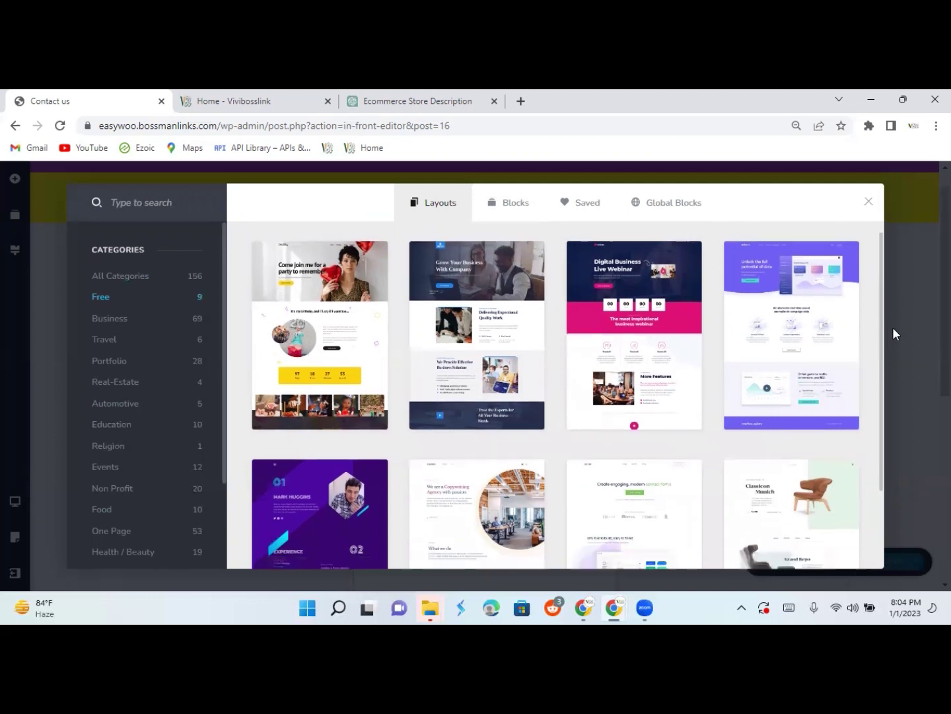
{"action": "scroll", "coordinate": [888, 307], "scroll_direction": "up", "scroll_amount": 1}
{"action": "left_click_drag", "start_coordinate": [887, 296], "coordinate": [915, 280]}
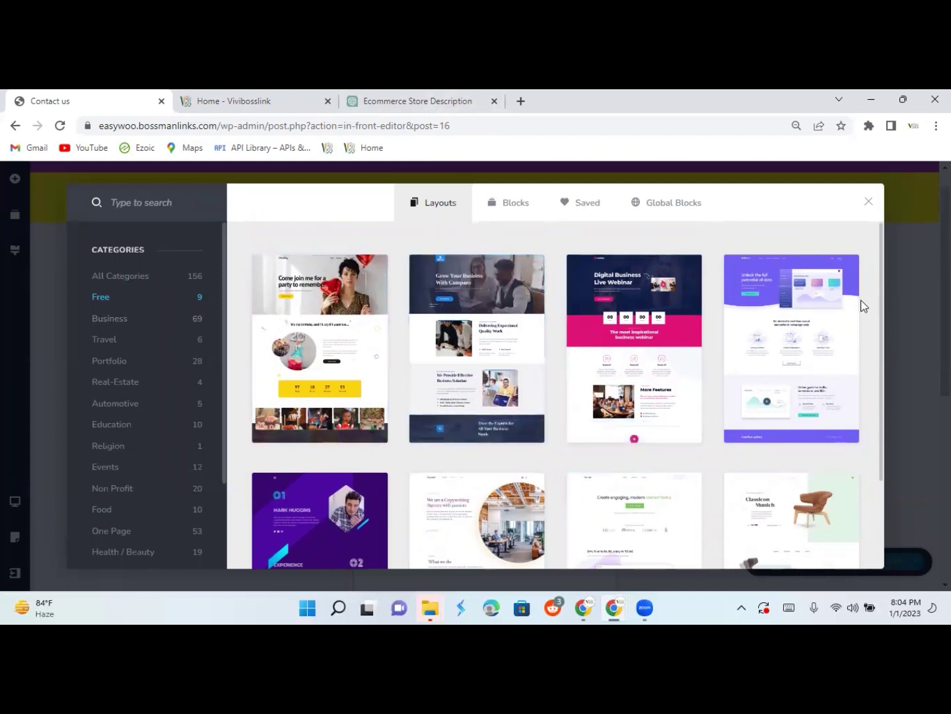
{"action": "left_click_drag", "start_coordinate": [887, 308], "coordinate": [876, 256]}
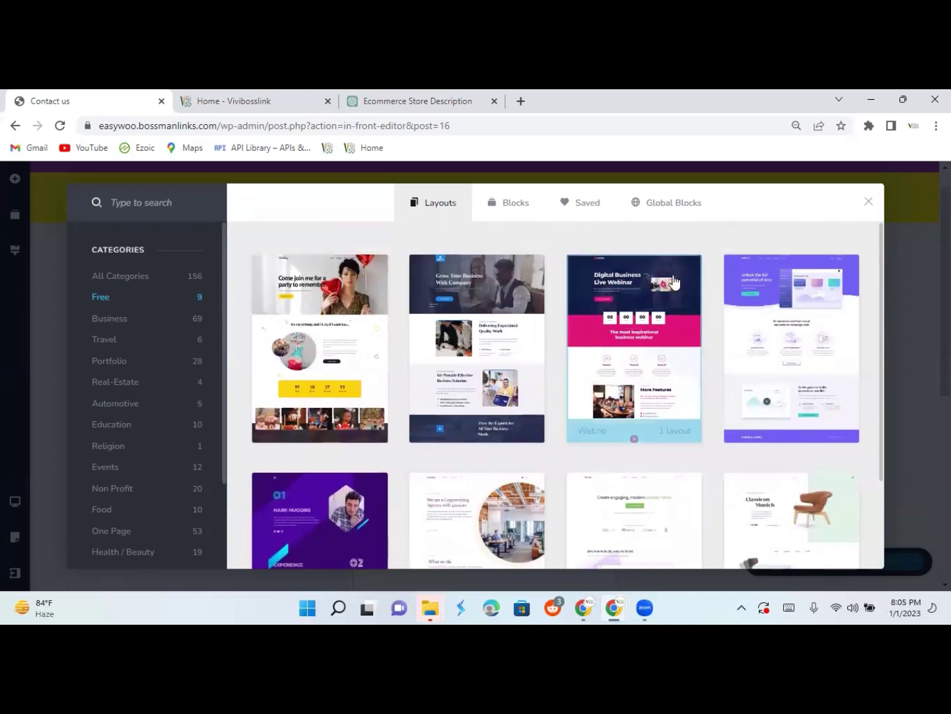
{"action": "left_click", "coordinate": [137, 278]}
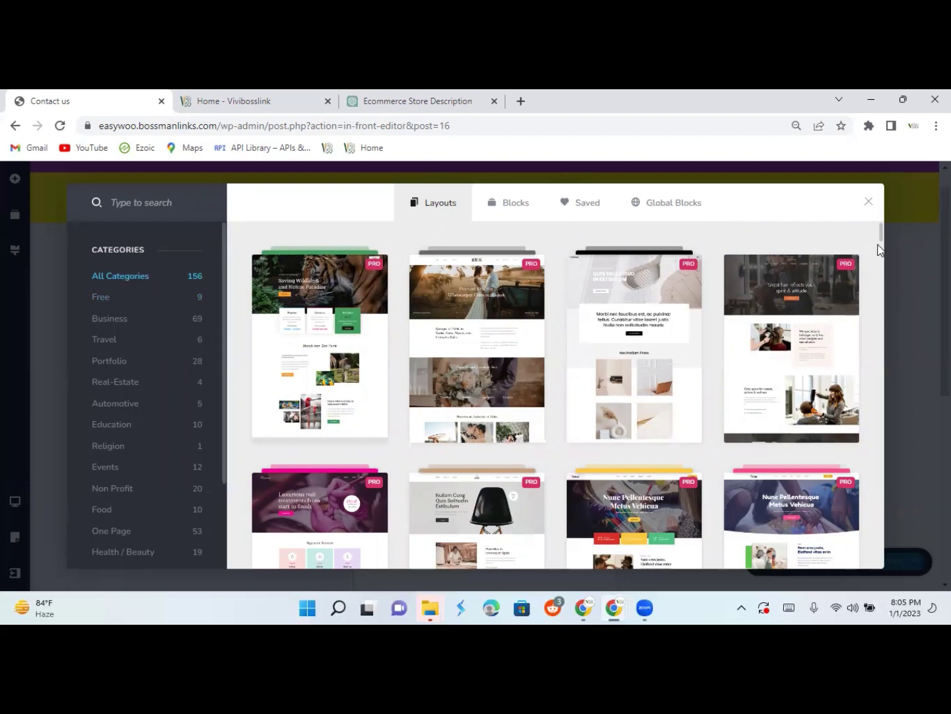
{"action": "mouse_move", "coordinate": [883, 237]}
{"action": "left_mouse_down"}
{"action": "mouse_move", "coordinate": [891, 292]}
{"action": "mouse_move", "coordinate": [897, 225]}
{"action": "left_mouse_up"}
{"action": "left_click", "coordinate": [510, 206]}
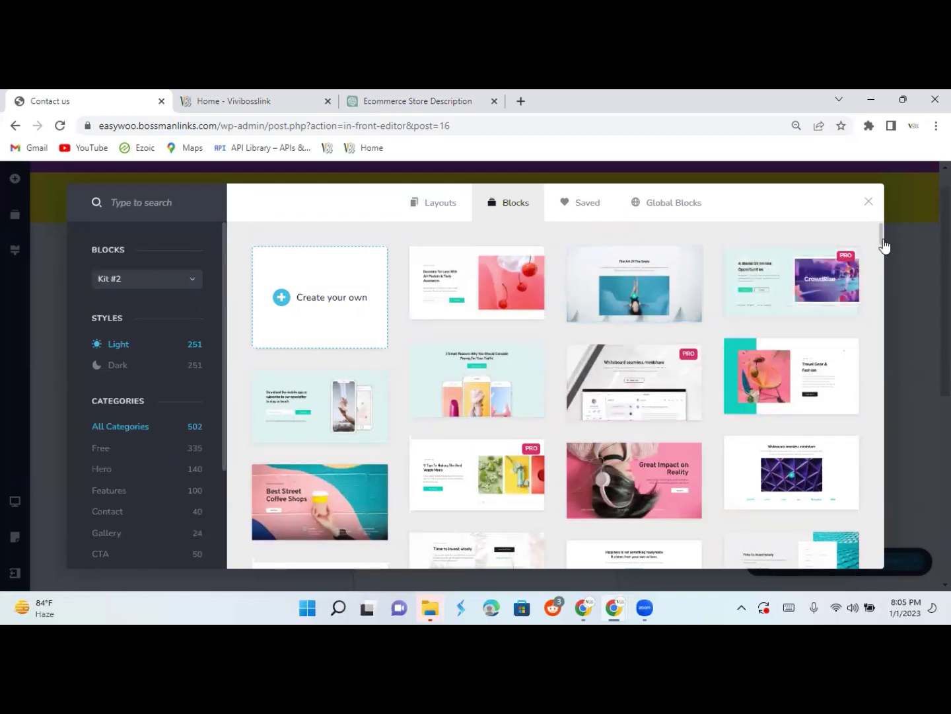
{"action": "scroll", "coordinate": [883, 245], "scroll_direction": "down", "scroll_amount": 5}
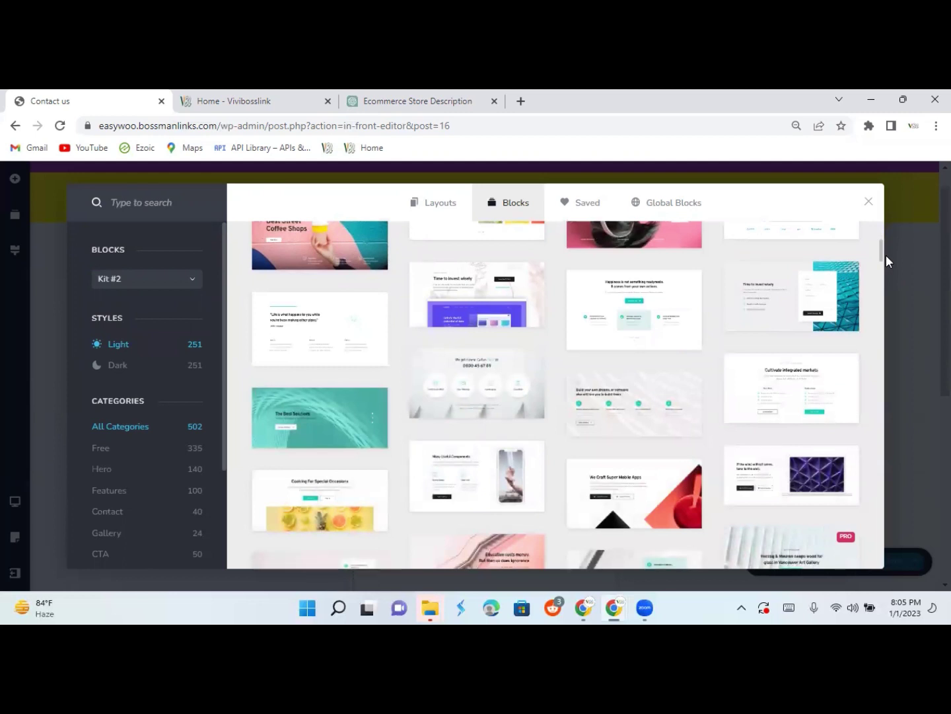
{"action": "left_click", "coordinate": [104, 473]}
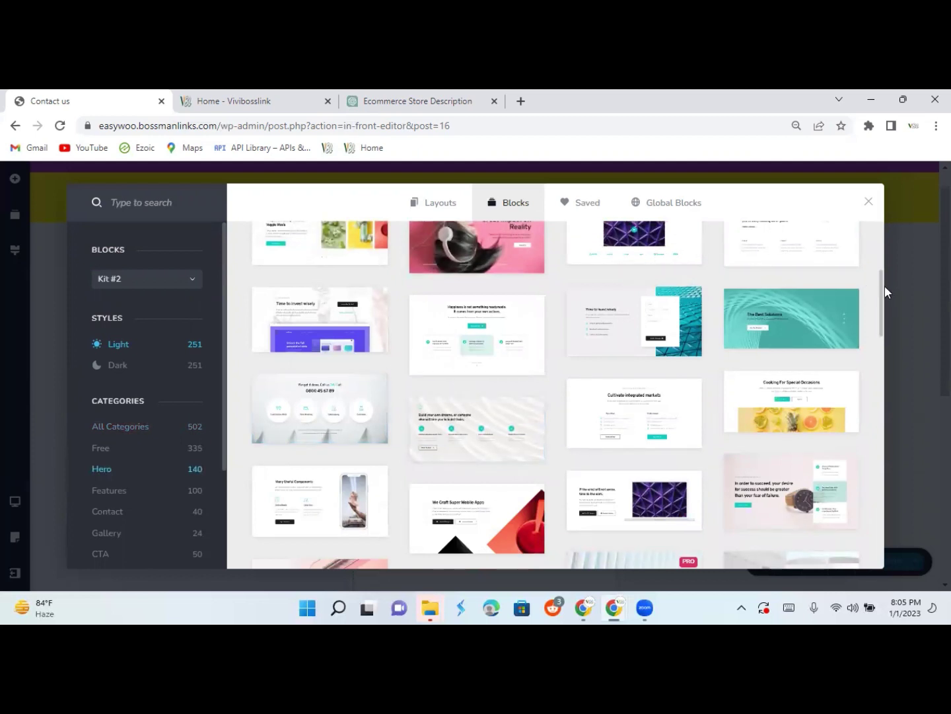
{"action": "left_click", "coordinate": [888, 309]}
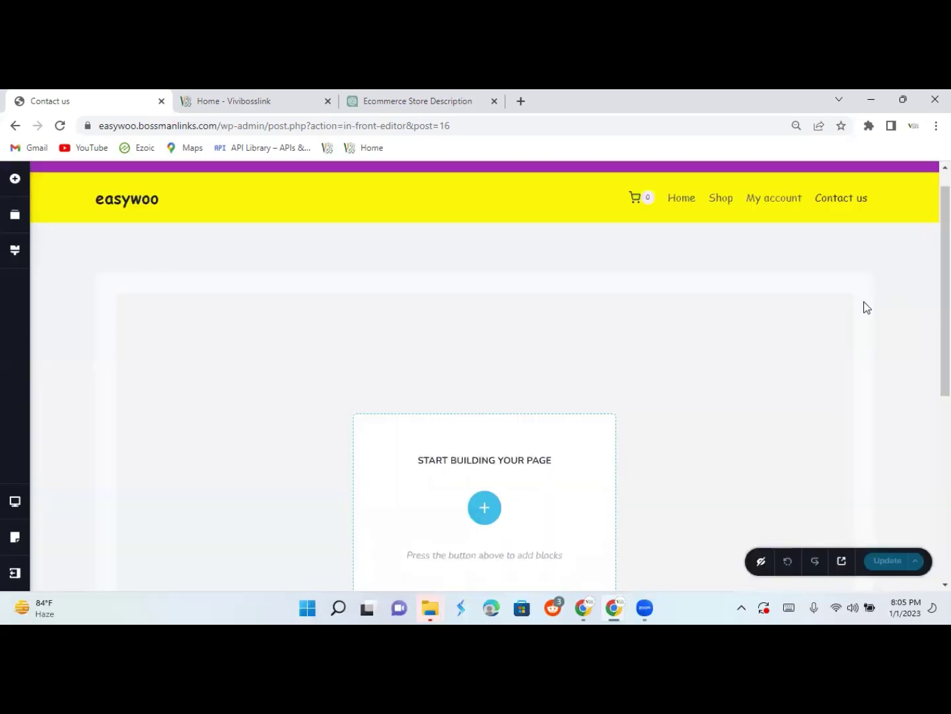
Insert the light Kit #2 Hero block with the purple laptop image and the iOS and Android buttons as the page's first block.
{"action": "left_click", "coordinate": [485, 508]}
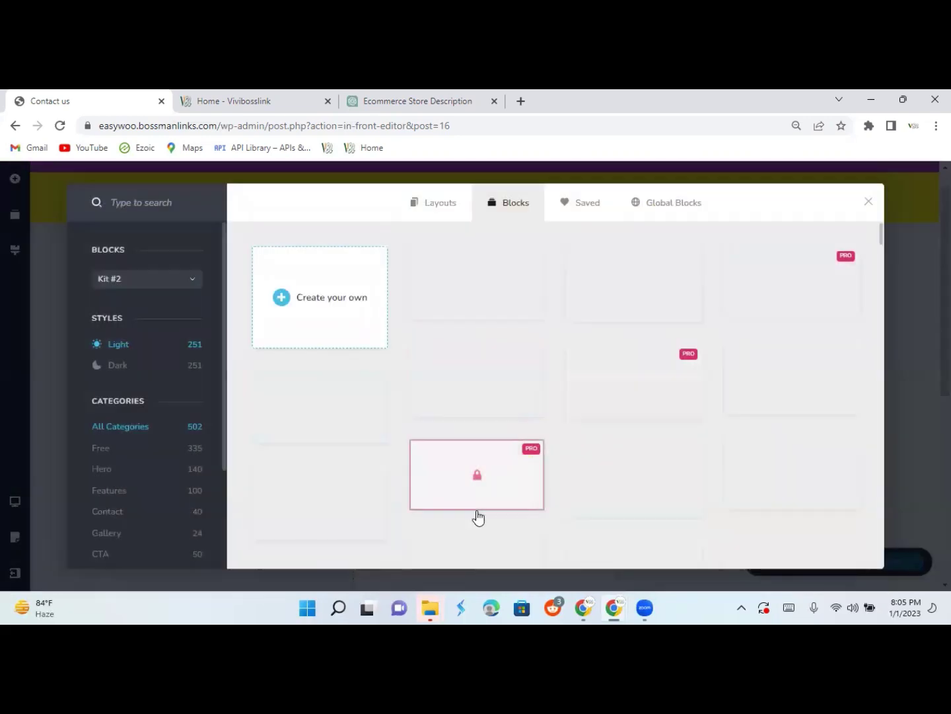
{"action": "left_click", "coordinate": [186, 469]}
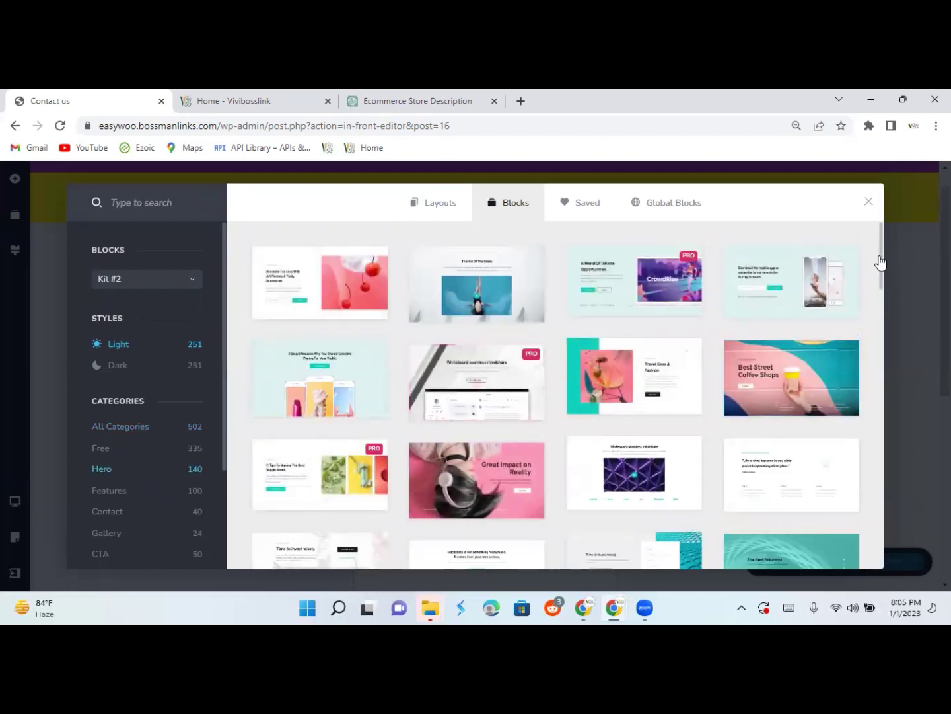
{"action": "left_click_drag", "start_coordinate": [881, 263], "coordinate": [916, 432]}
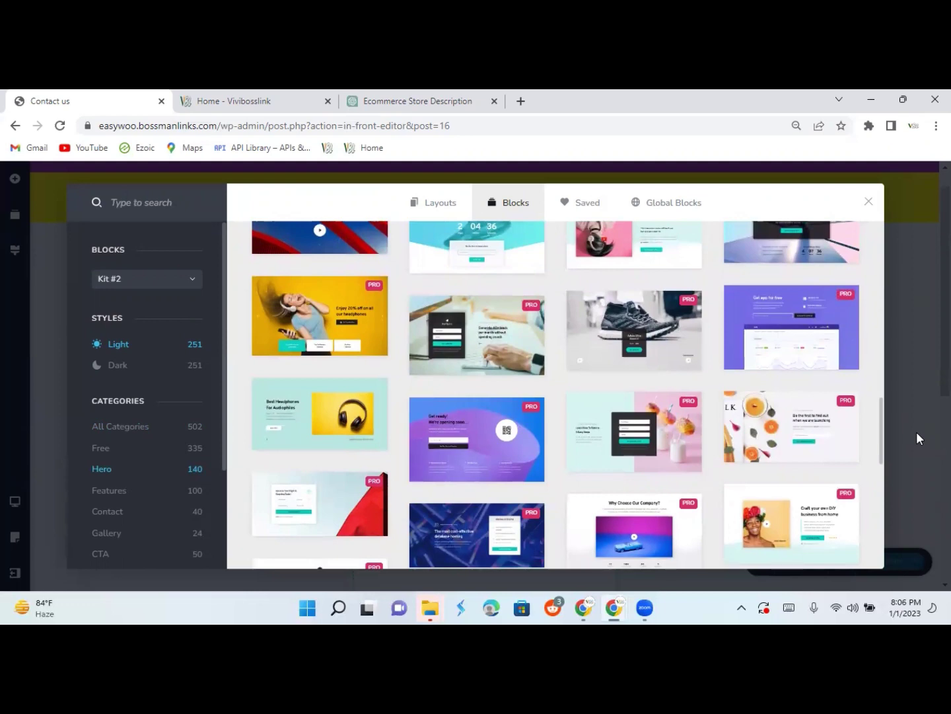
{"action": "left_click_drag", "start_coordinate": [917, 433], "coordinate": [924, 345]}
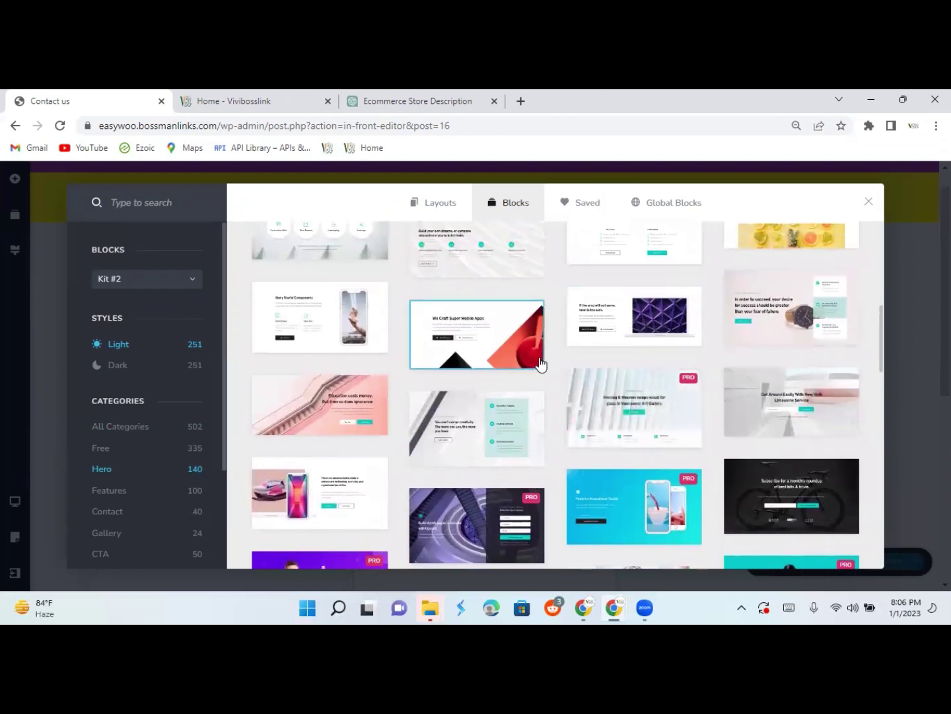
{"action": "left_click", "coordinate": [616, 332]}
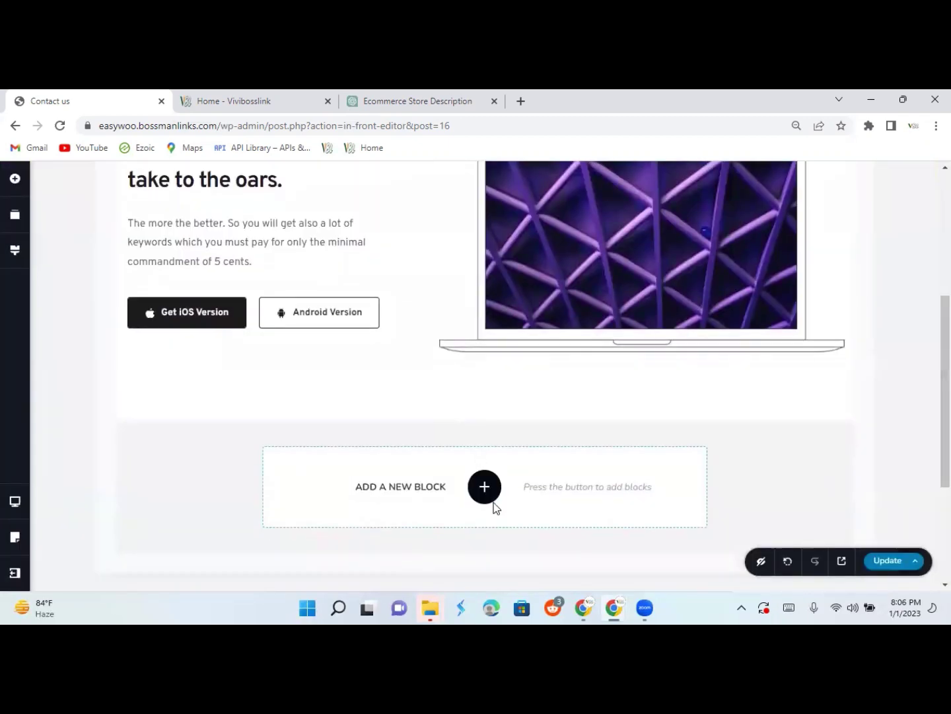
Add the "Things To See During A Holiday In Chile" block below the laptop hero block.
{"action": "left_click", "coordinate": [485, 487]}
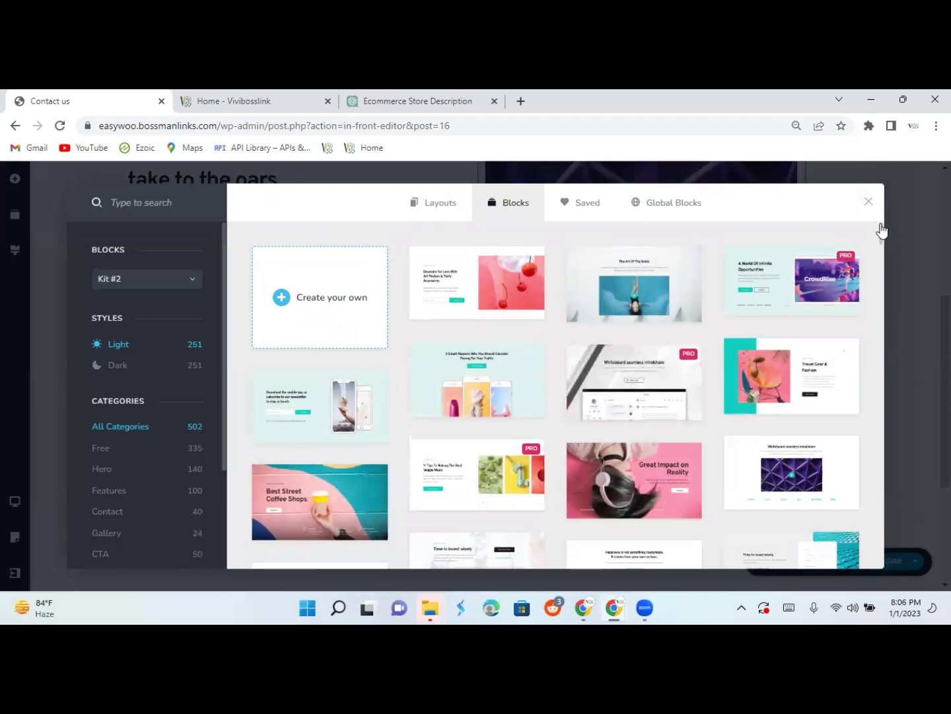
{"action": "left_click_drag", "start_coordinate": [881, 229], "coordinate": [890, 262]}
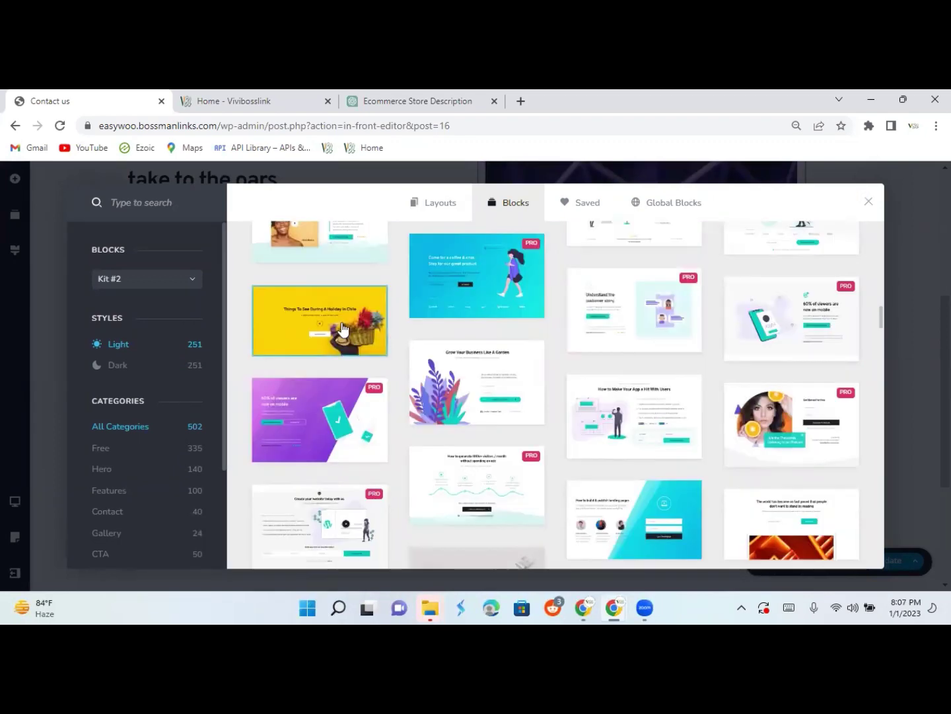
{"action": "left_click", "coordinate": [343, 328]}
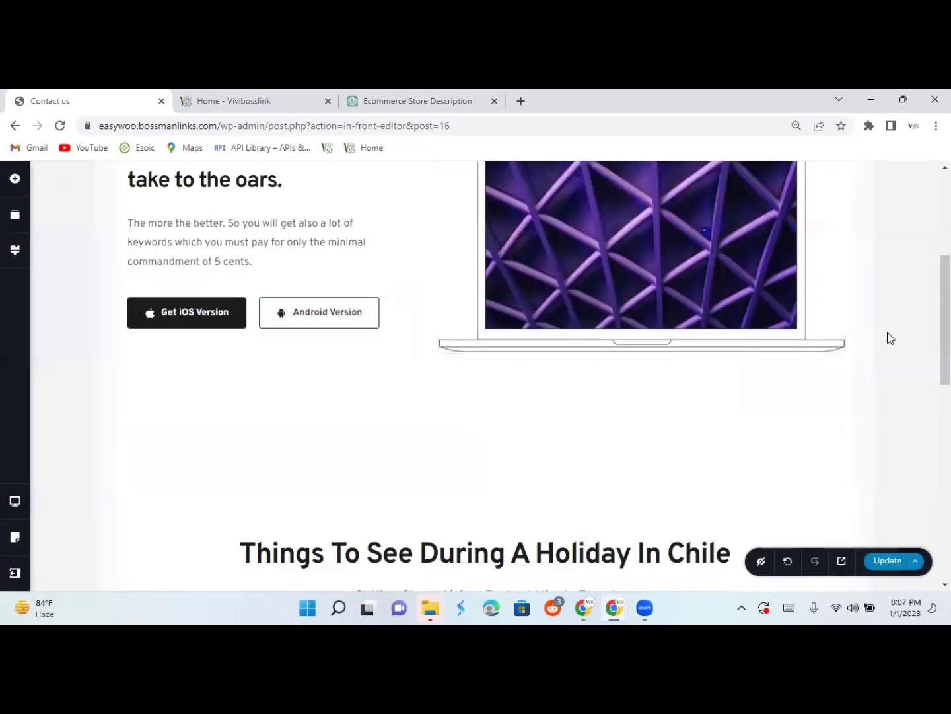
Add the Contact category block with the red cup image and the "Hello, there!" form below the Chile block.
{"action": "scroll", "coordinate": [489, 377], "scroll_direction": "down", "scroll_amount": 5}
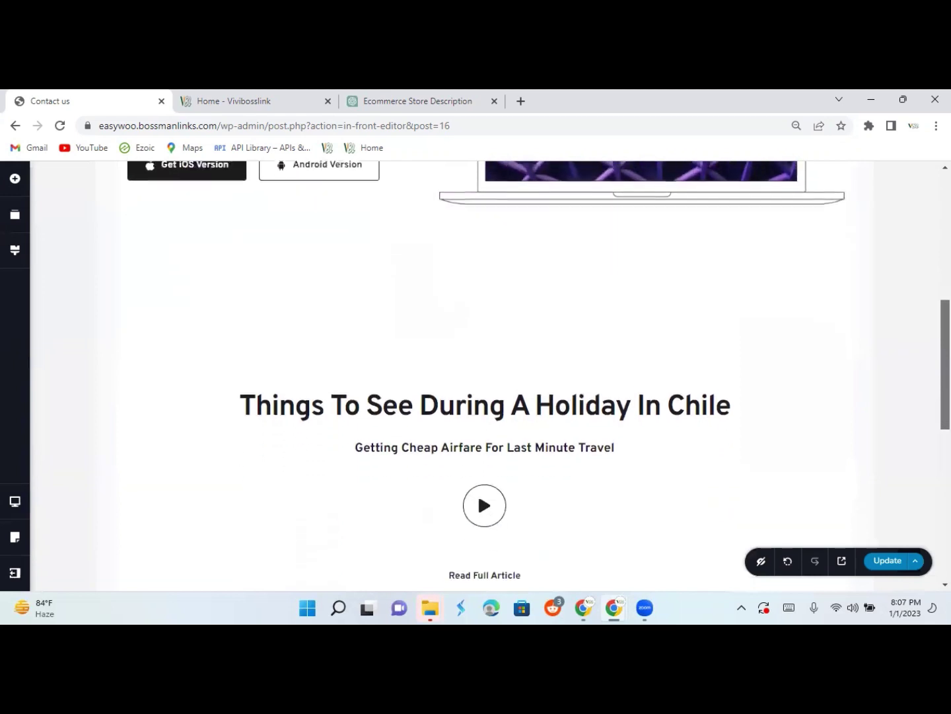
{"action": "scroll", "coordinate": [647, 496], "scroll_direction": "down", "scroll_amount": 3}
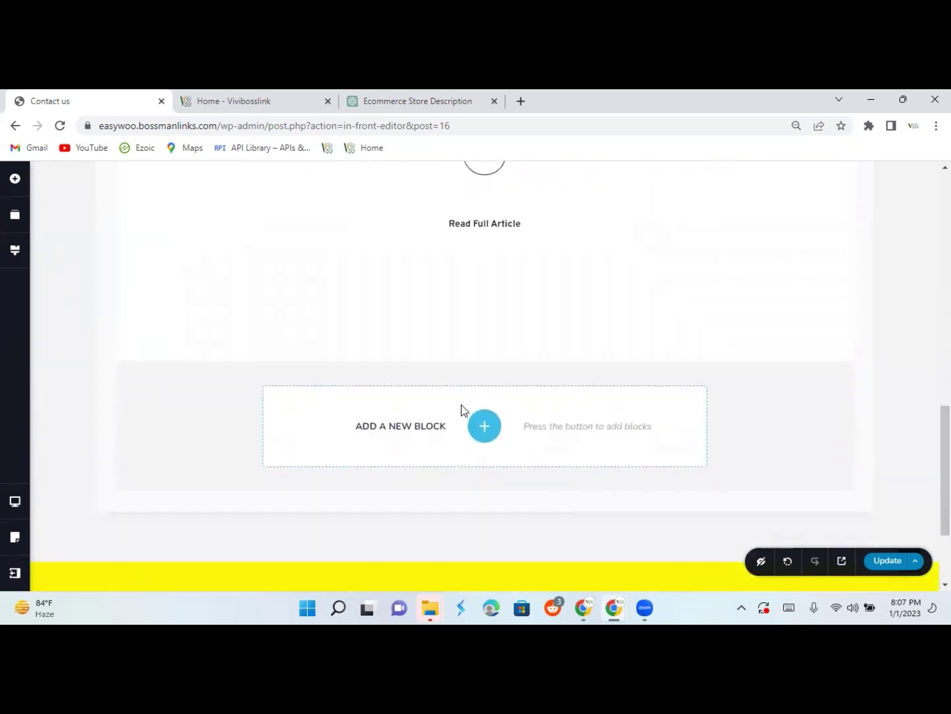
{"action": "left_click", "coordinate": [484, 426]}
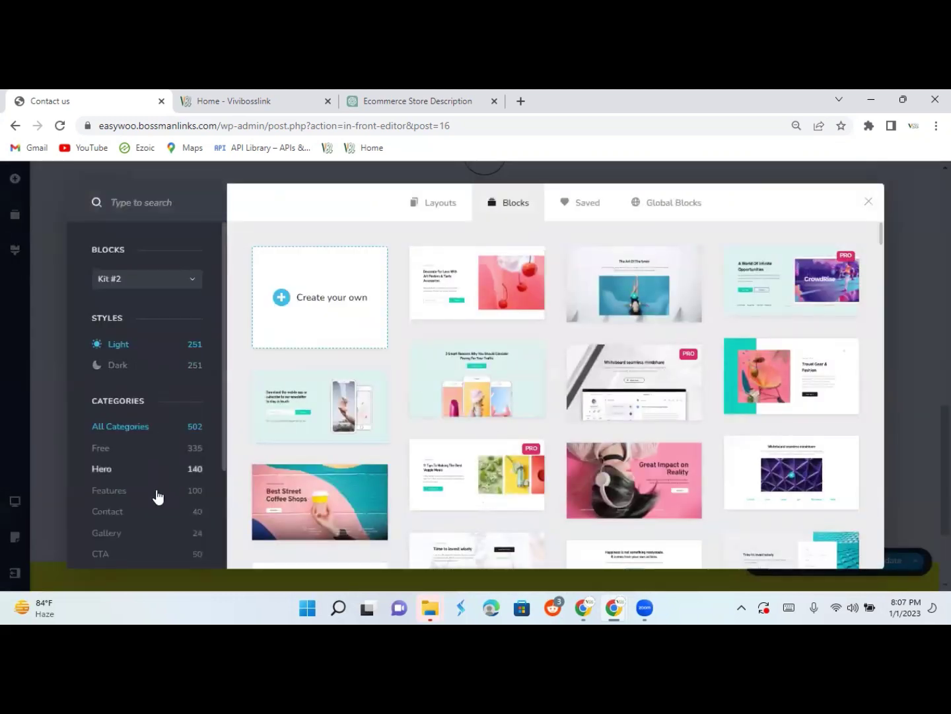
{"action": "left_click", "coordinate": [156, 521]}
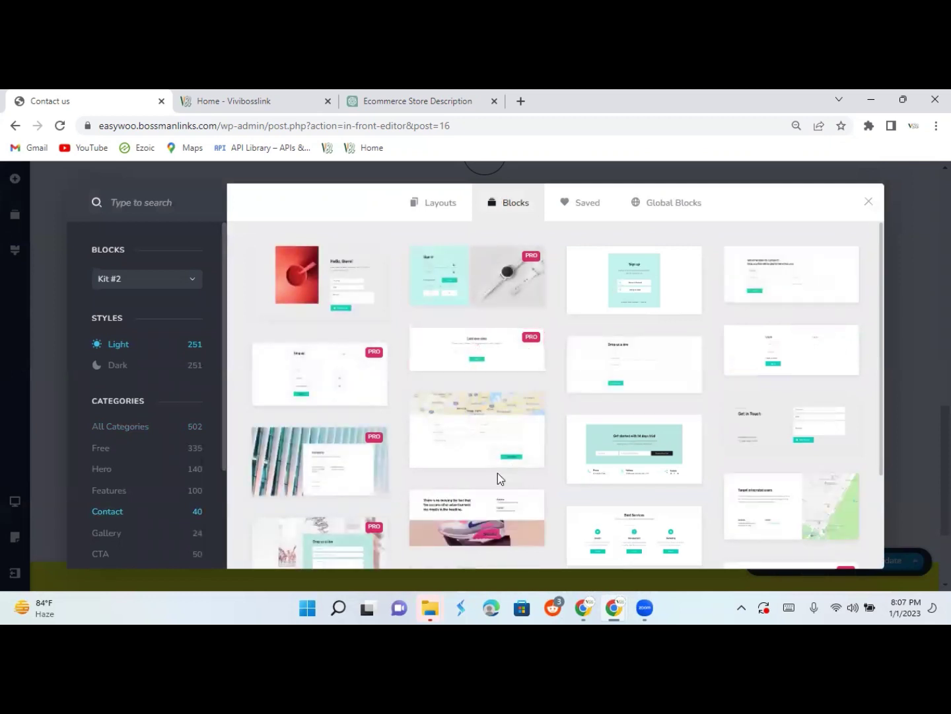
{"action": "left_click", "coordinate": [344, 279]}
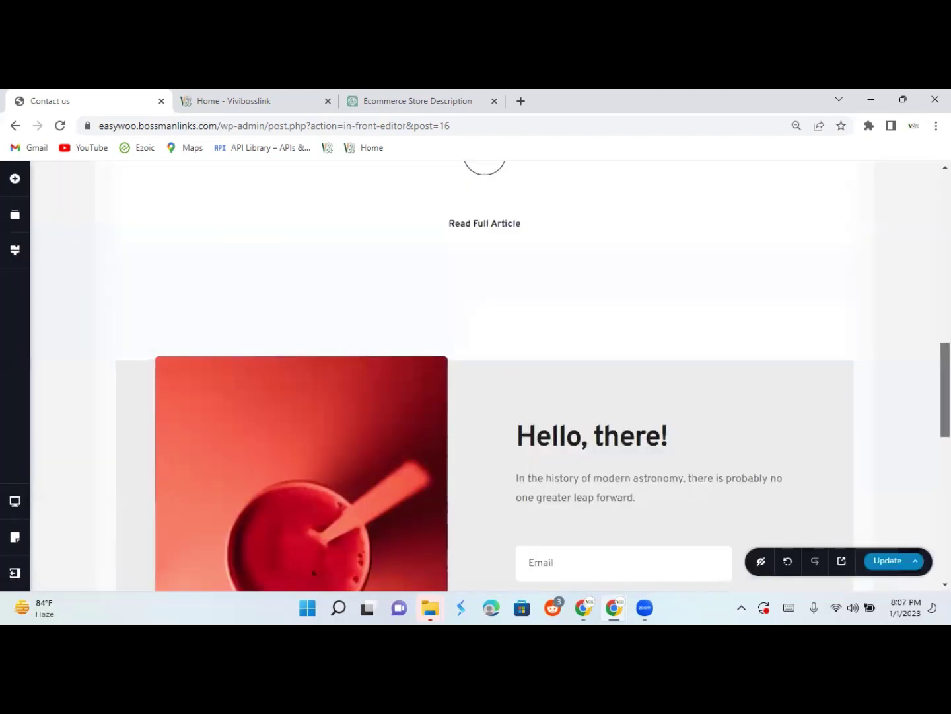
Set the solid pink 1894 by 489 pixel image from the media library as the laptop hero block's background.
{"action": "scroll", "coordinate": [484, 376], "scroll_direction": "up", "scroll_amount": 7}
{"action": "scroll", "coordinate": [922, 253], "scroll_direction": "up", "scroll_amount": 4}
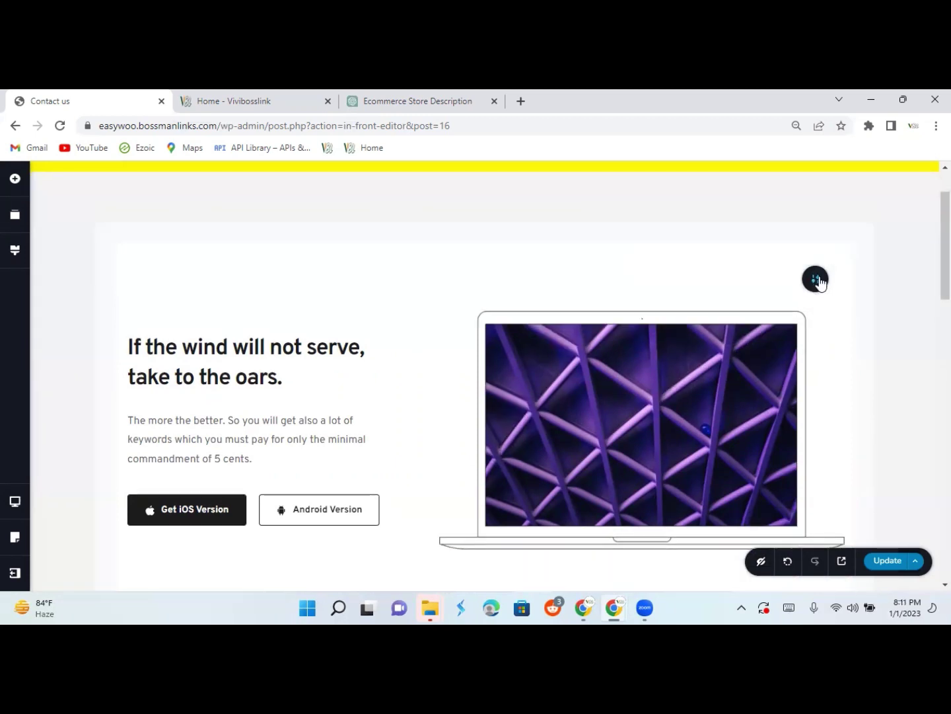
{"action": "left_click", "coordinate": [817, 280]}
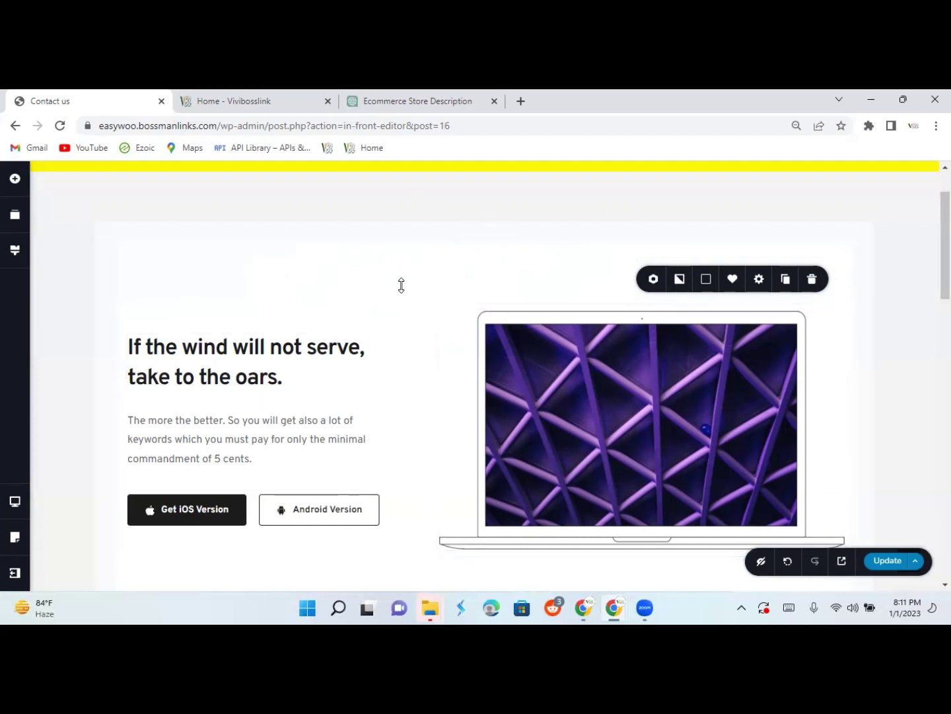
{"action": "left_click", "coordinate": [677, 281]}
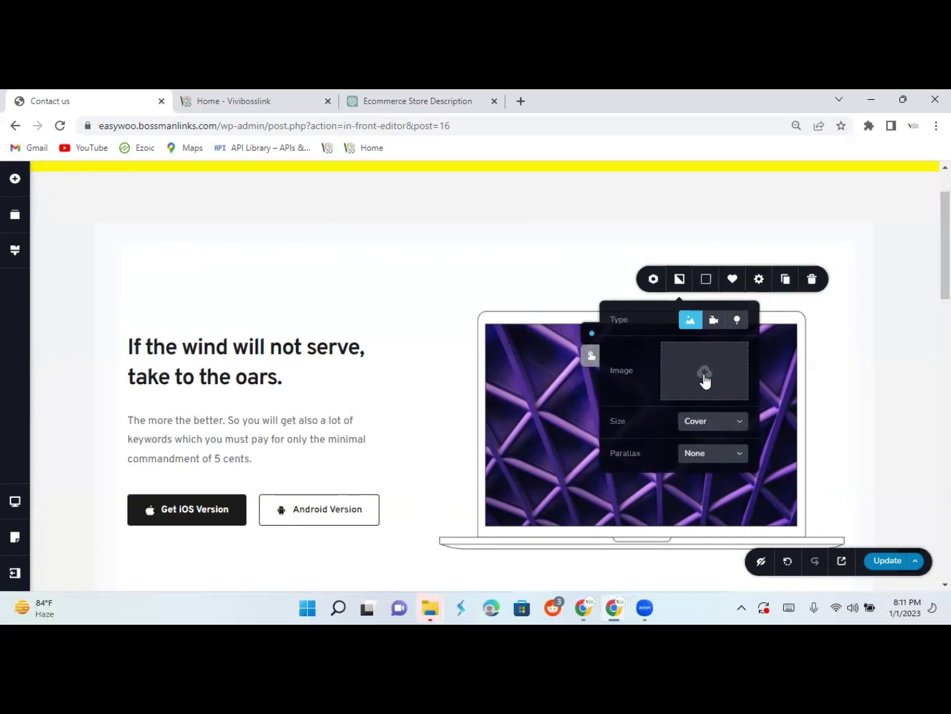
{"action": "left_click", "coordinate": [829, 253]}
{"action": "left_click", "coordinate": [818, 287]}
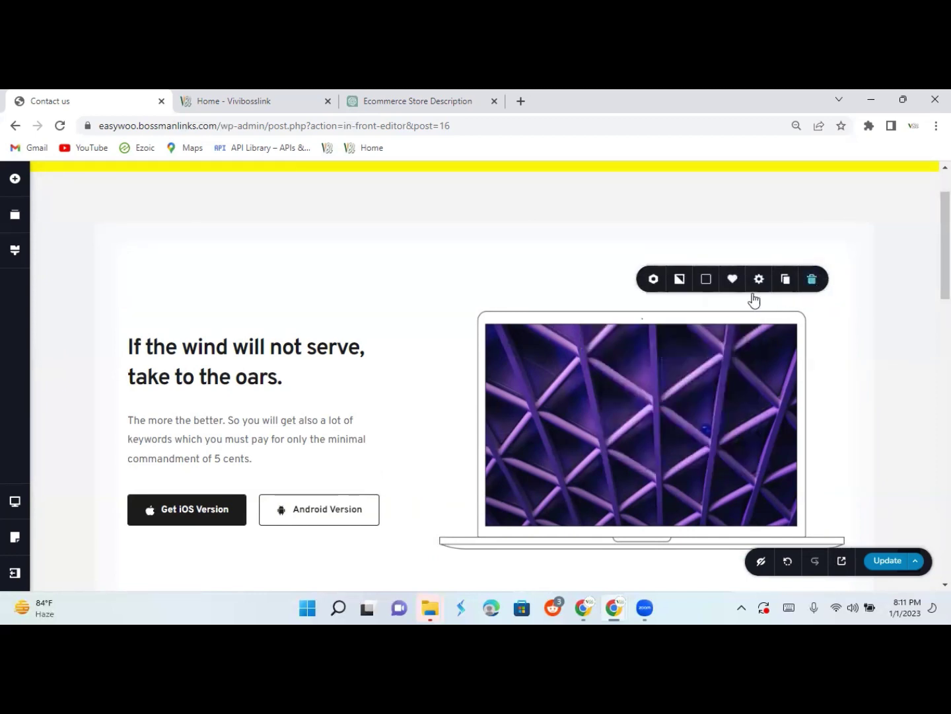
{"action": "left_click", "coordinate": [680, 280]}
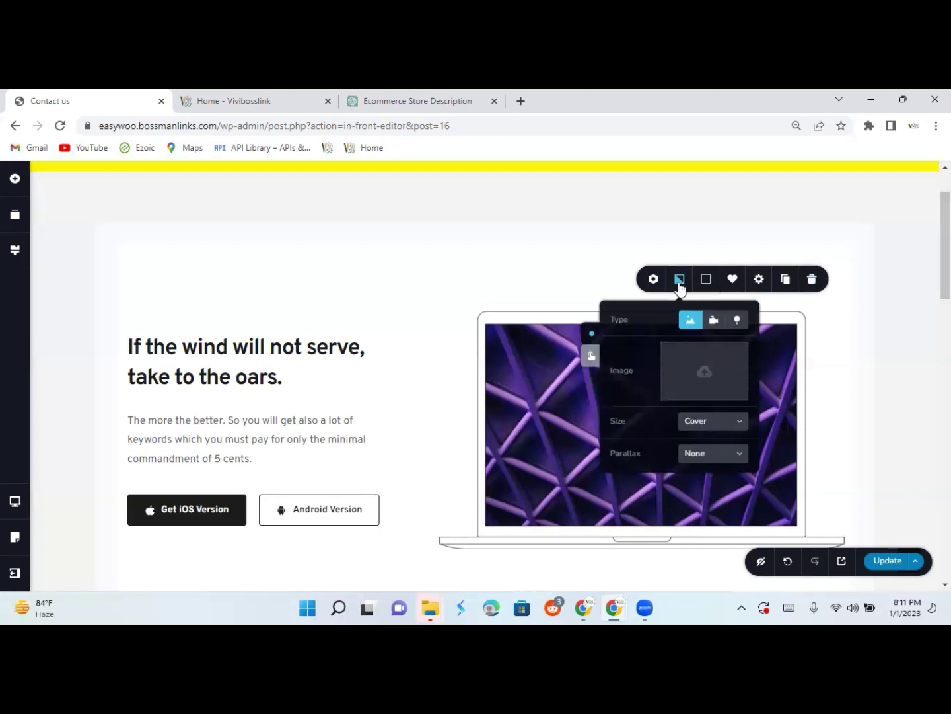
{"action": "left_click", "coordinate": [713, 376]}
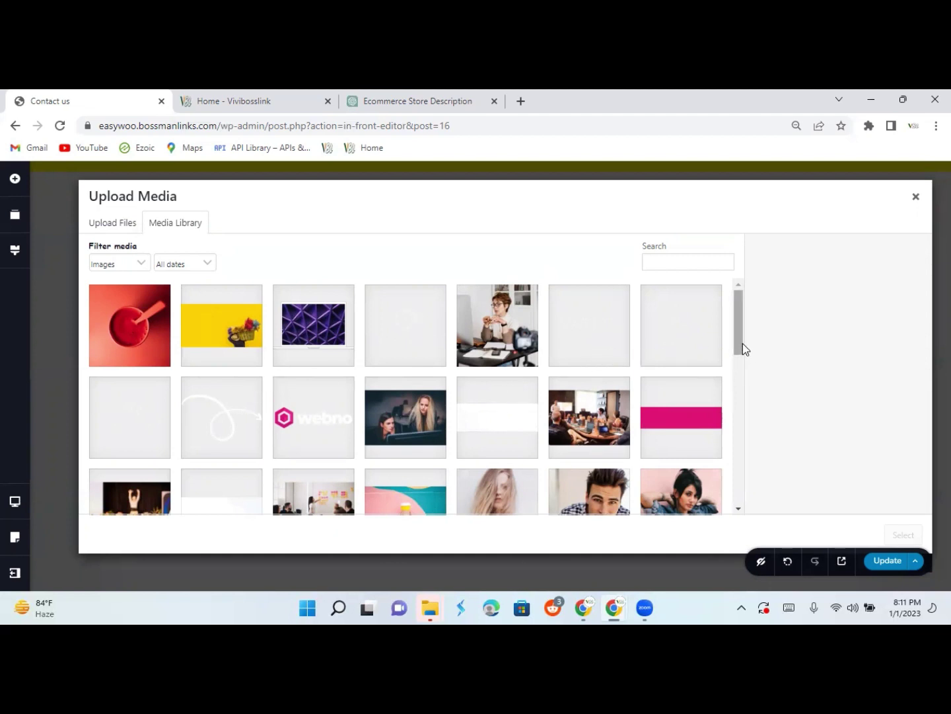
{"action": "left_click_drag", "start_coordinate": [742, 347], "coordinate": [775, 377]}
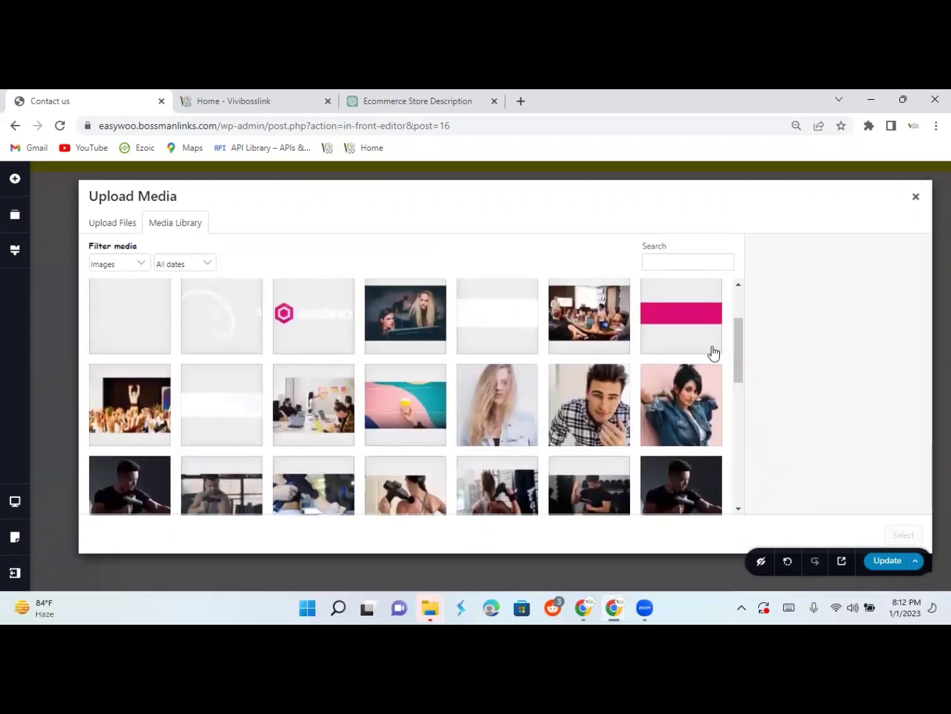
{"action": "left_click", "coordinate": [679, 323]}
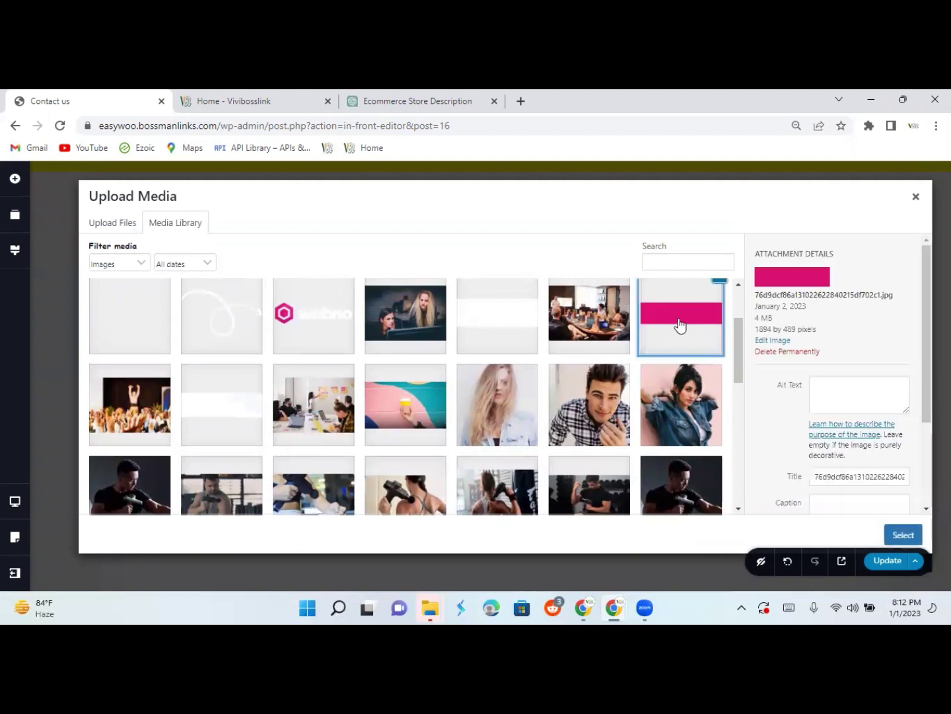
{"action": "left_click", "coordinate": [892, 534]}
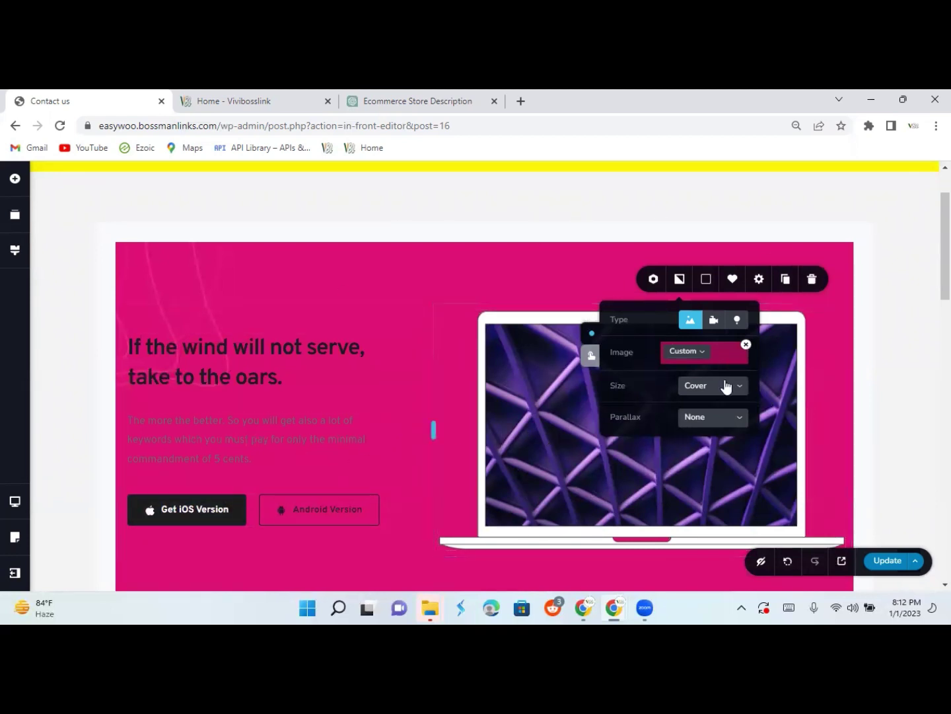
Apply a dark #1C1C1C overlay to the laptop hero block and lower its opacity so the pink background shows through.
{"action": "left_click", "coordinate": [705, 278]}
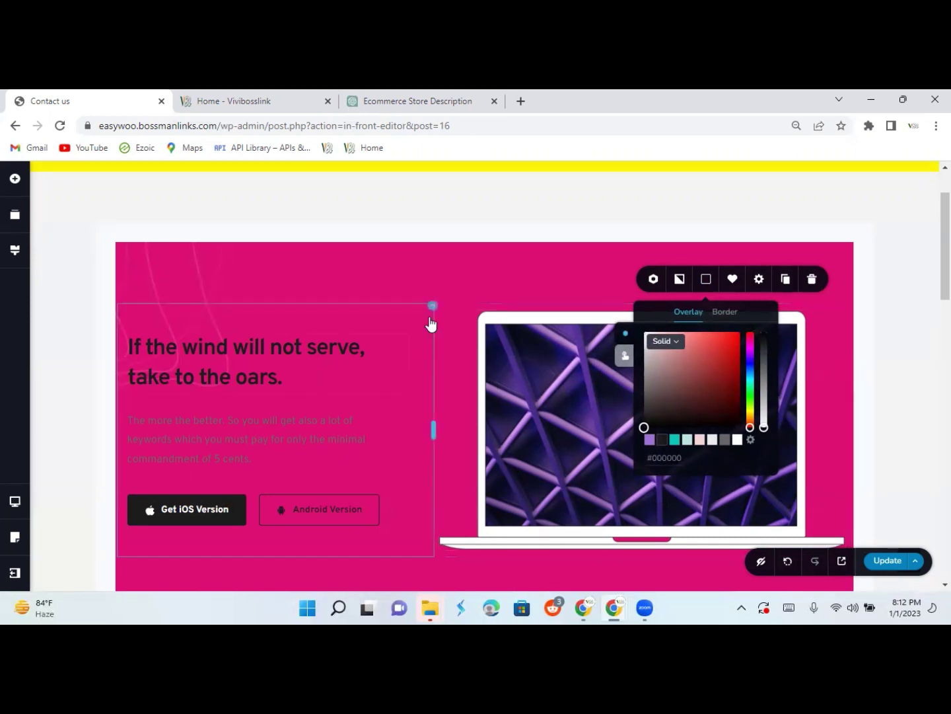
{"action": "left_click", "coordinate": [663, 440]}
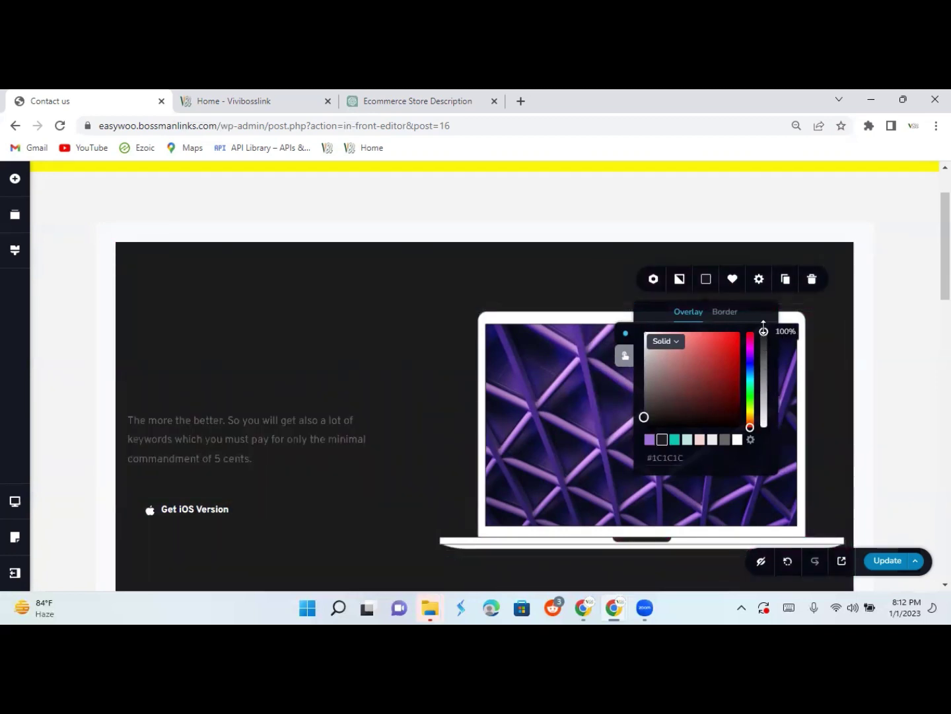
{"action": "left_click_drag", "start_coordinate": [764, 331], "coordinate": [768, 366]}
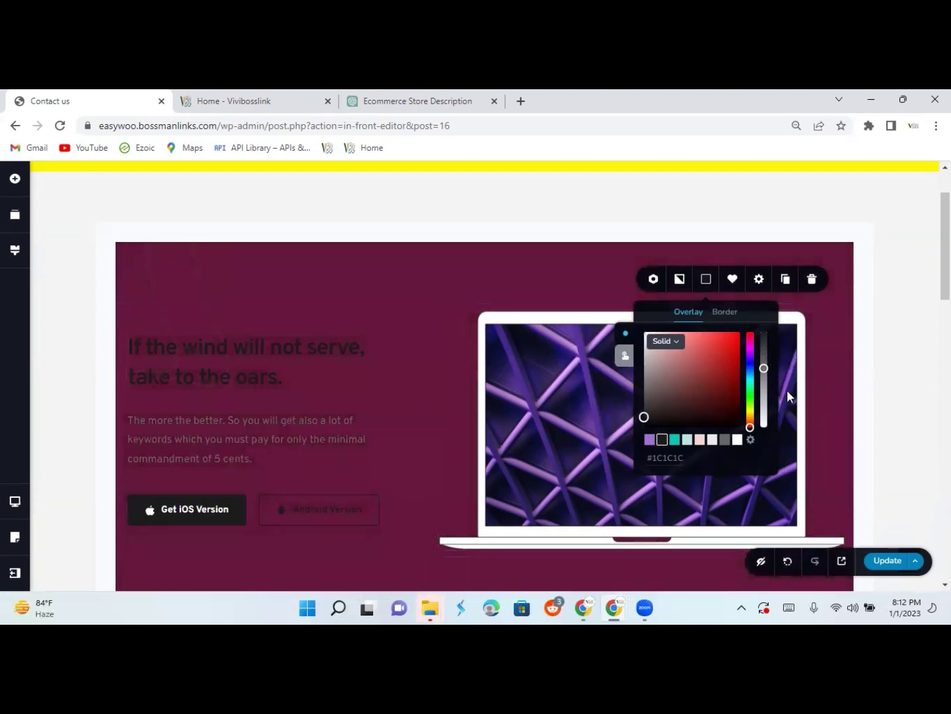
{"action": "mouse_move", "coordinate": [759, 374]}
{"action": "left_mouse_down"}
{"action": "mouse_move", "coordinate": [764, 429]}
{"action": "mouse_move", "coordinate": [764, 352]}
{"action": "mouse_move", "coordinate": [758, 330]}
{"action": "mouse_move", "coordinate": [747, 328]}
{"action": "mouse_move", "coordinate": [763, 378]}
{"action": "left_mouse_up"}
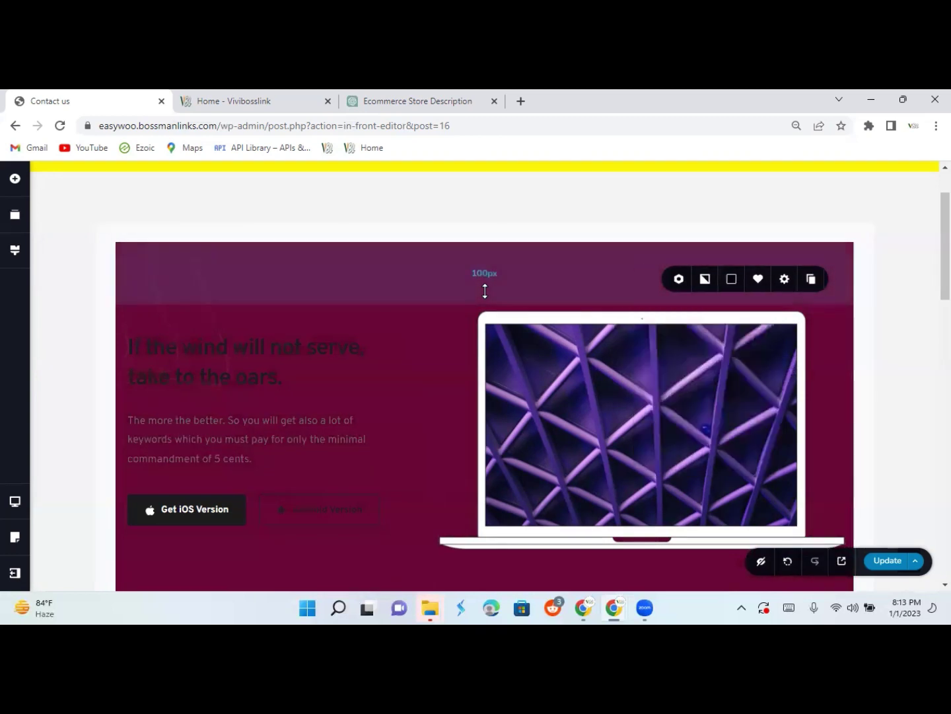
Review the page's block order and its page template and View as options.
{"action": "left_click", "coordinate": [634, 436]}
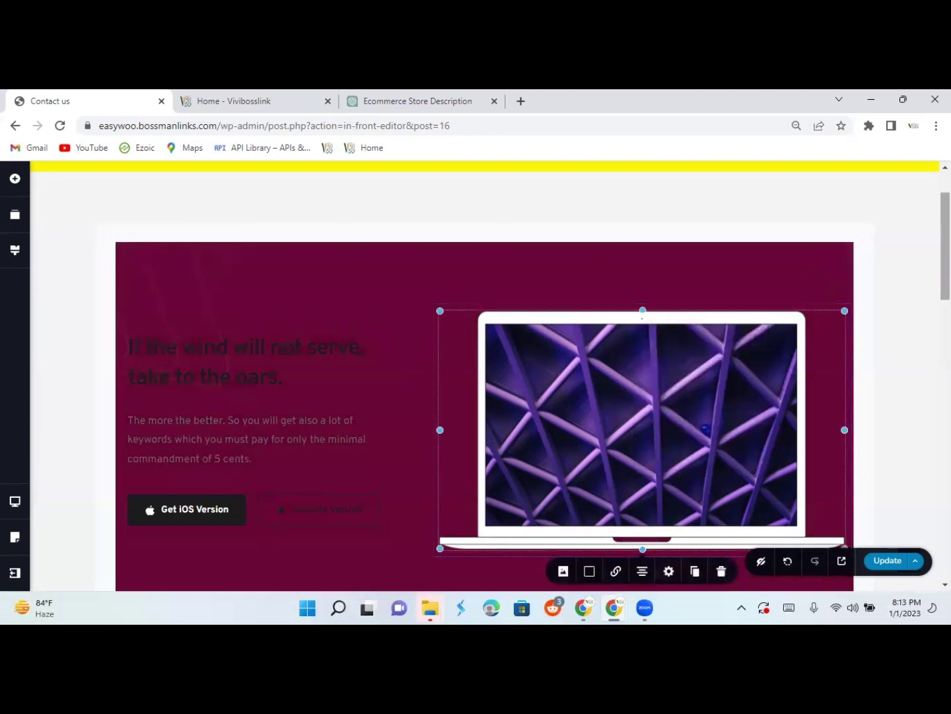
{"action": "left_click_drag", "start_coordinate": [945, 264], "coordinate": [946, 264]}
{"action": "mouse_move", "coordinate": [805, 270]}
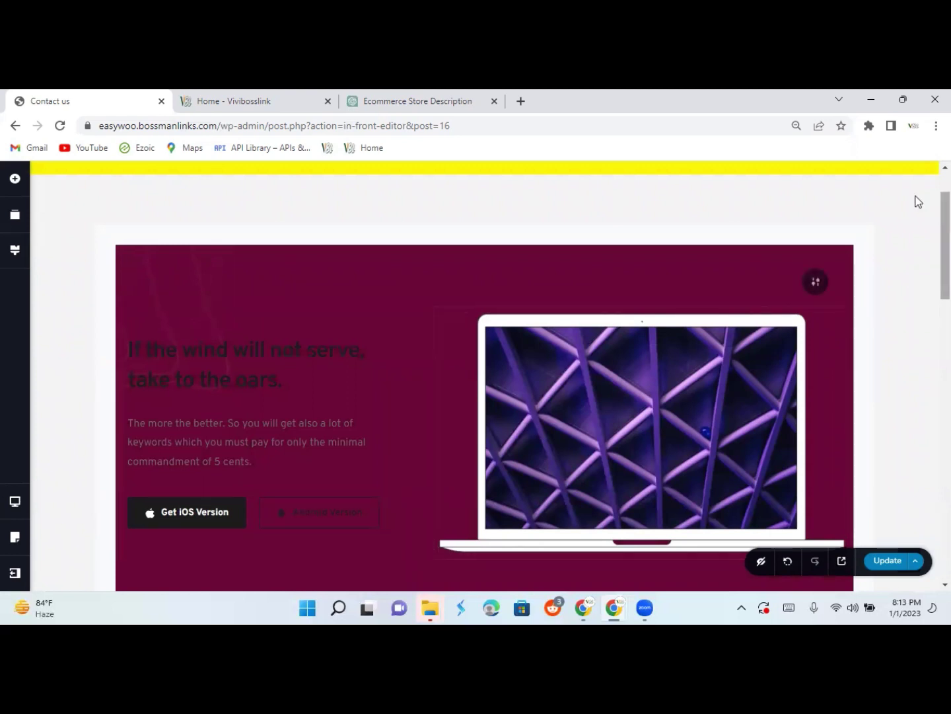
{"action": "left_click", "coordinate": [14, 214]}
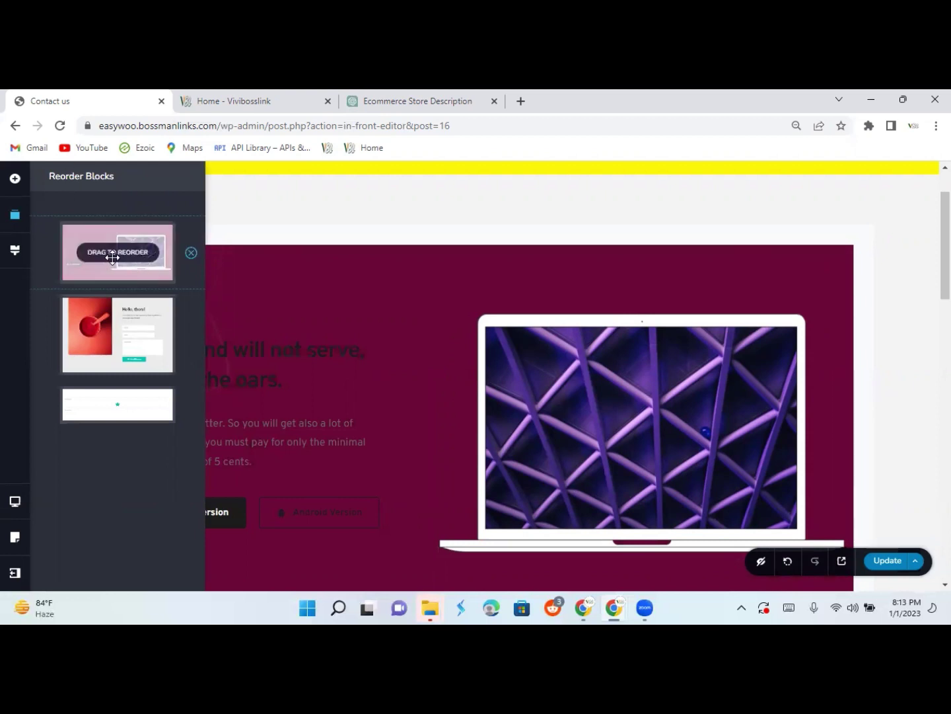
{"action": "mouse_move", "coordinate": [112, 259]}
{"action": "left_mouse_down"}
{"action": "mouse_move", "coordinate": [110, 238]}
{"action": "mouse_move", "coordinate": [96, 408]}
{"action": "mouse_move", "coordinate": [112, 250]}
{"action": "left_mouse_up"}
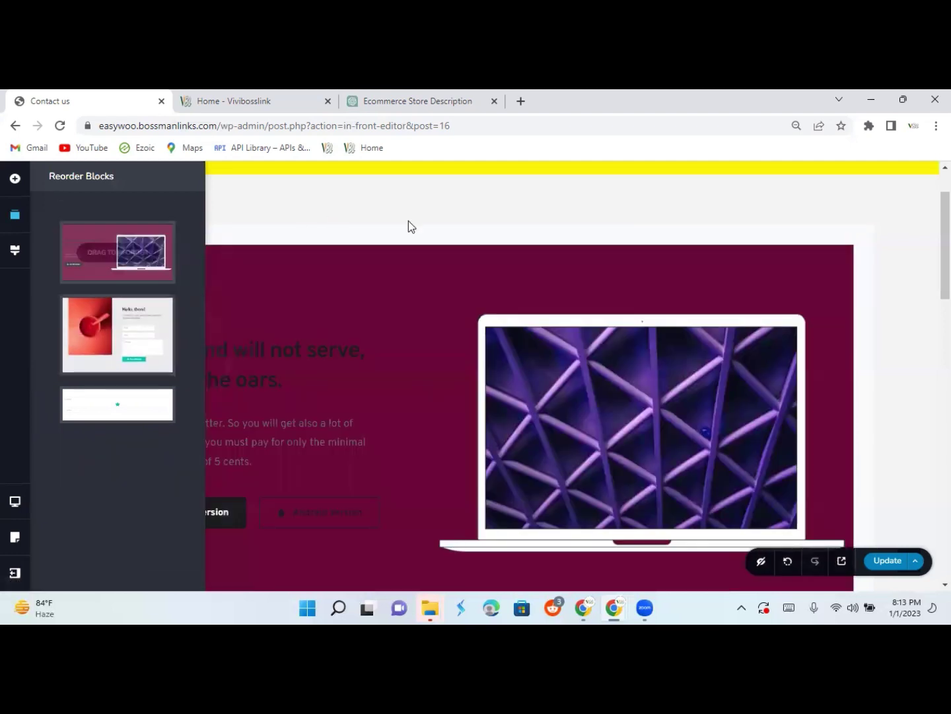
{"action": "left_click", "coordinate": [446, 288]}
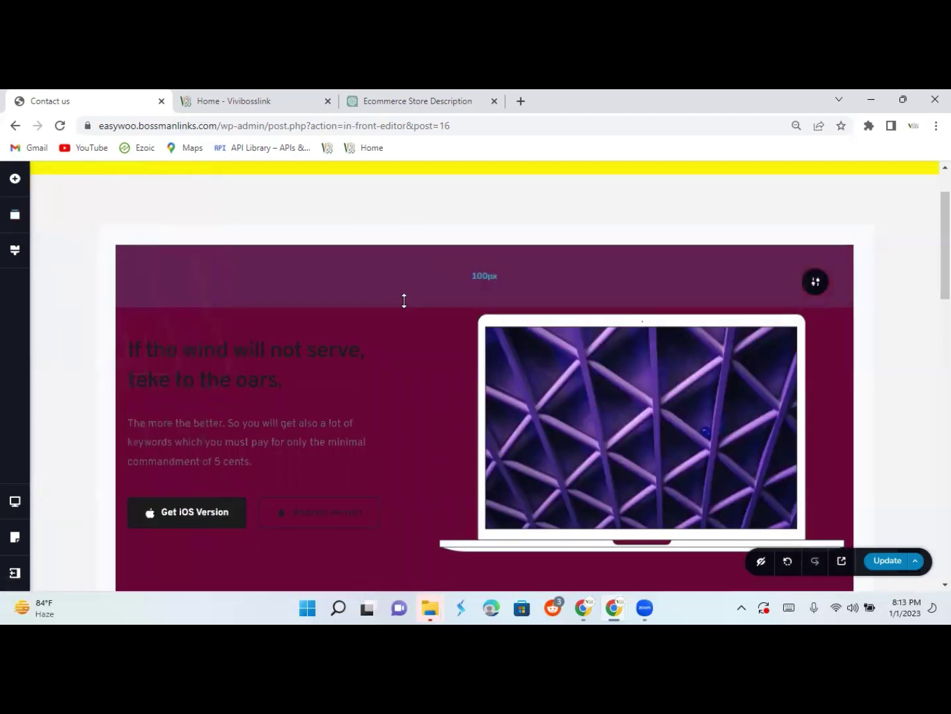
{"action": "left_click", "coordinate": [14, 542]}
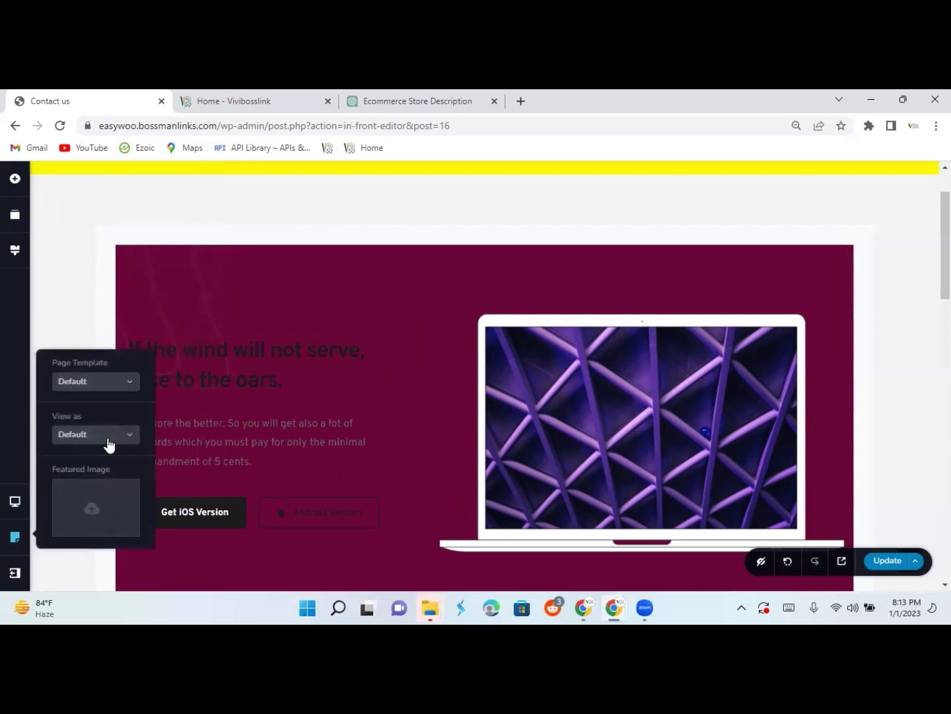
{"action": "left_click", "coordinate": [108, 437]}
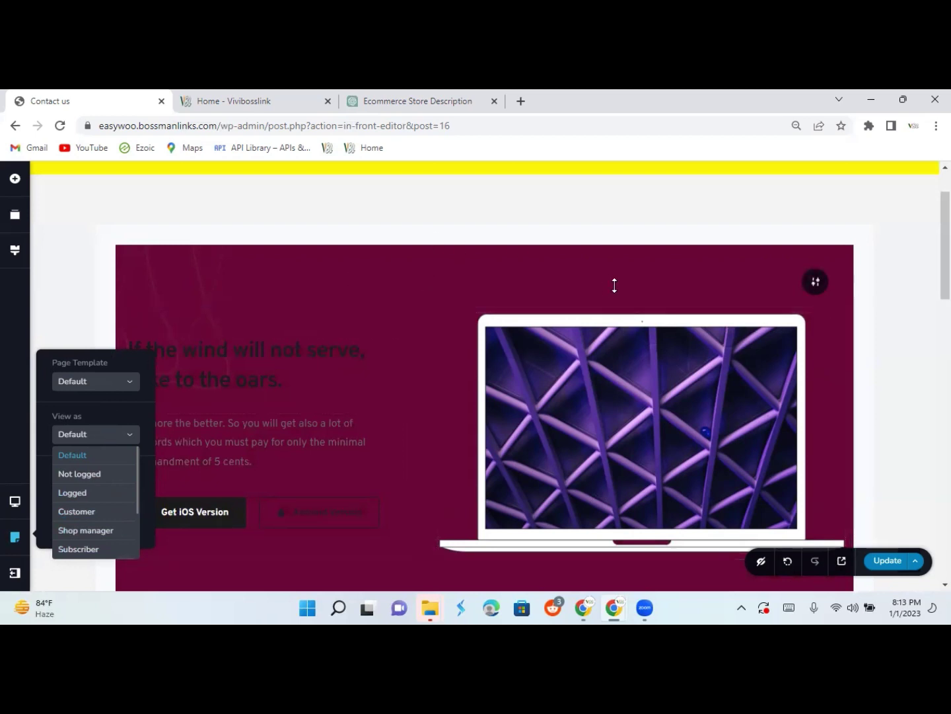
{"action": "left_click", "coordinate": [384, 286]}
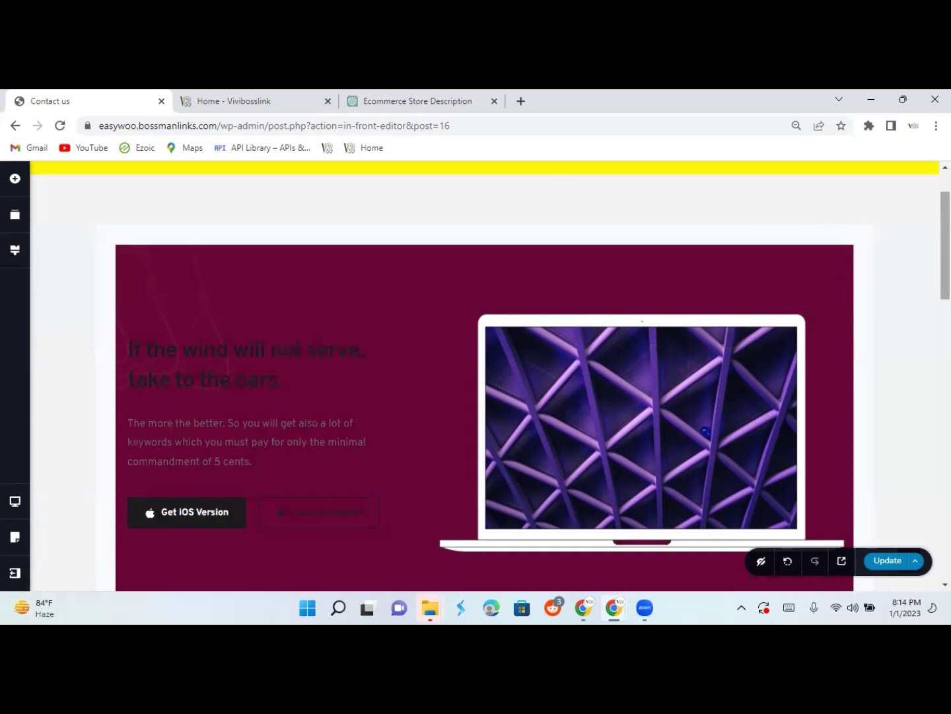
Inspect the hero block's laptop image settings, its two version buttons, its paragraph and its heading.
{"action": "scroll", "coordinate": [489, 370], "scroll_direction": "down", "scroll_amount": 1}
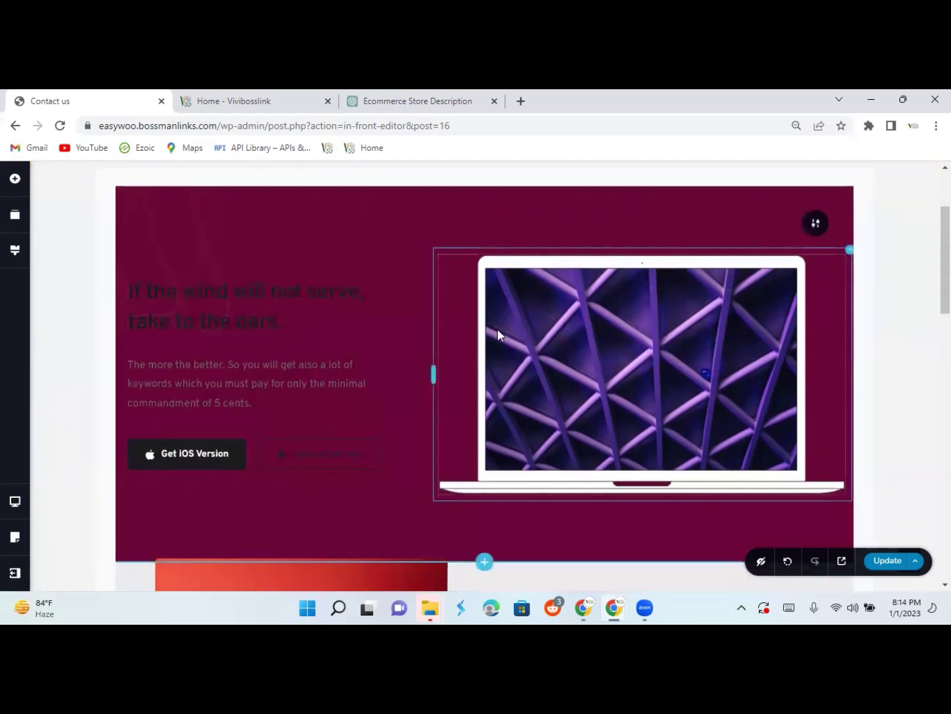
{"action": "left_click", "coordinate": [631, 327]}
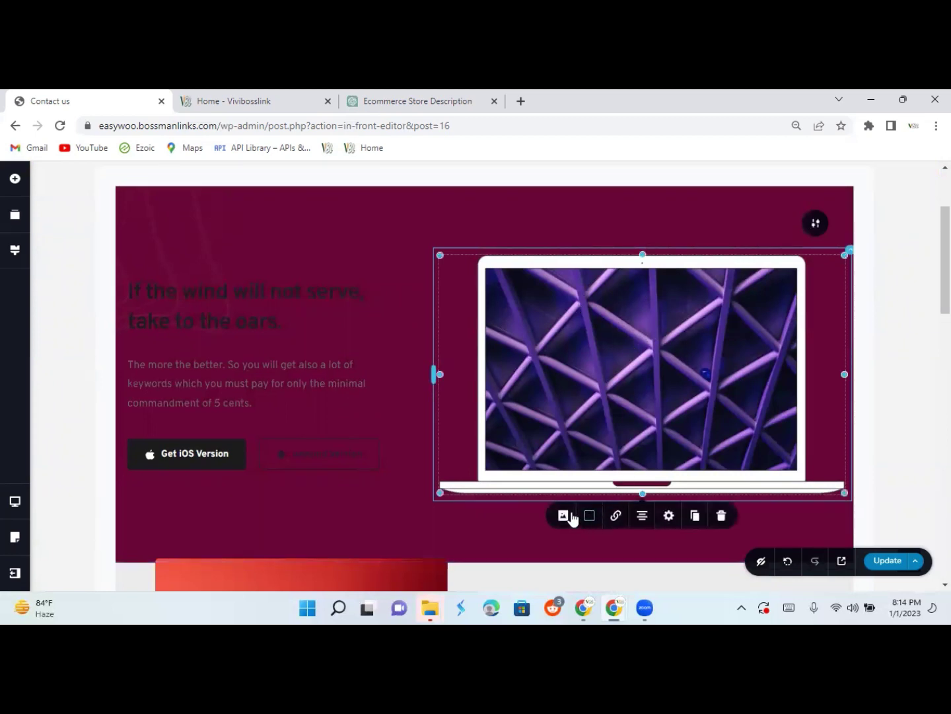
{"action": "left_click", "coordinate": [563, 515]}
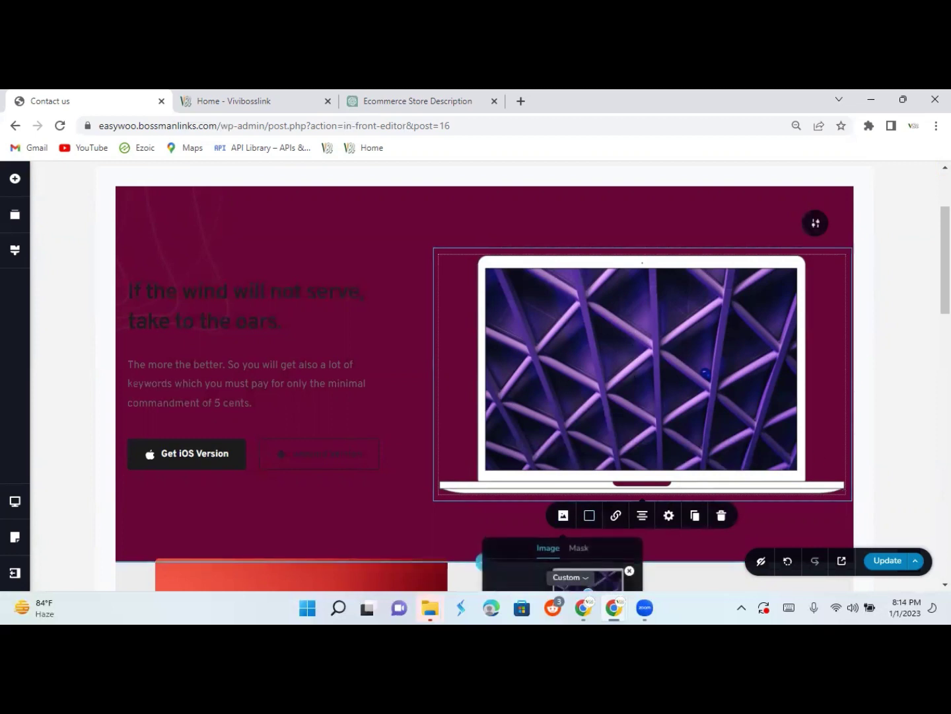
{"action": "scroll", "coordinate": [681, 302], "scroll_direction": "down", "scroll_amount": 3}
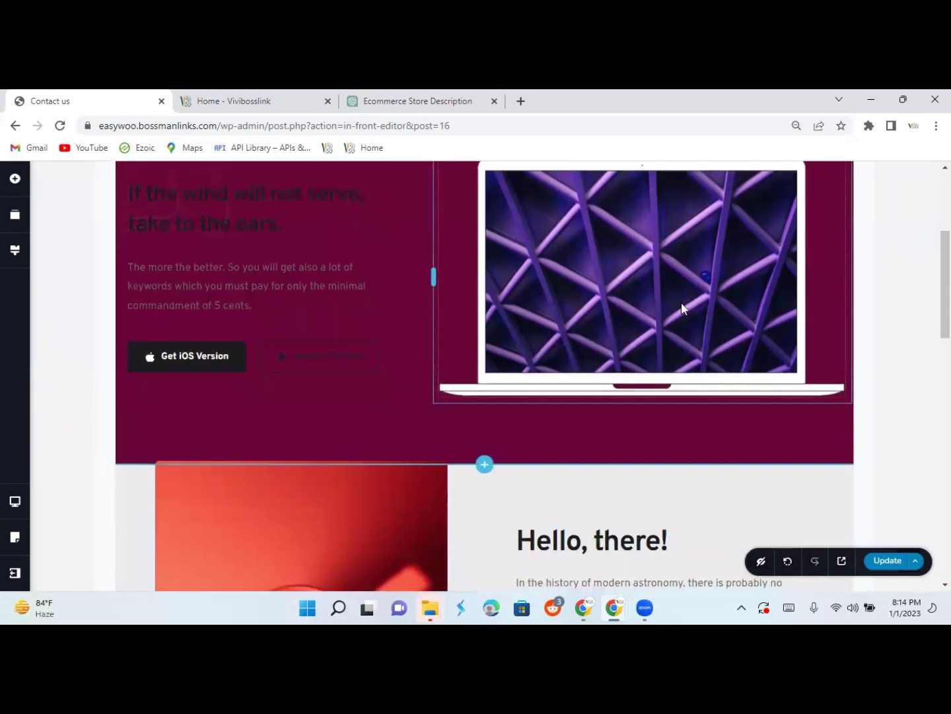
{"action": "left_click", "coordinate": [675, 306]}
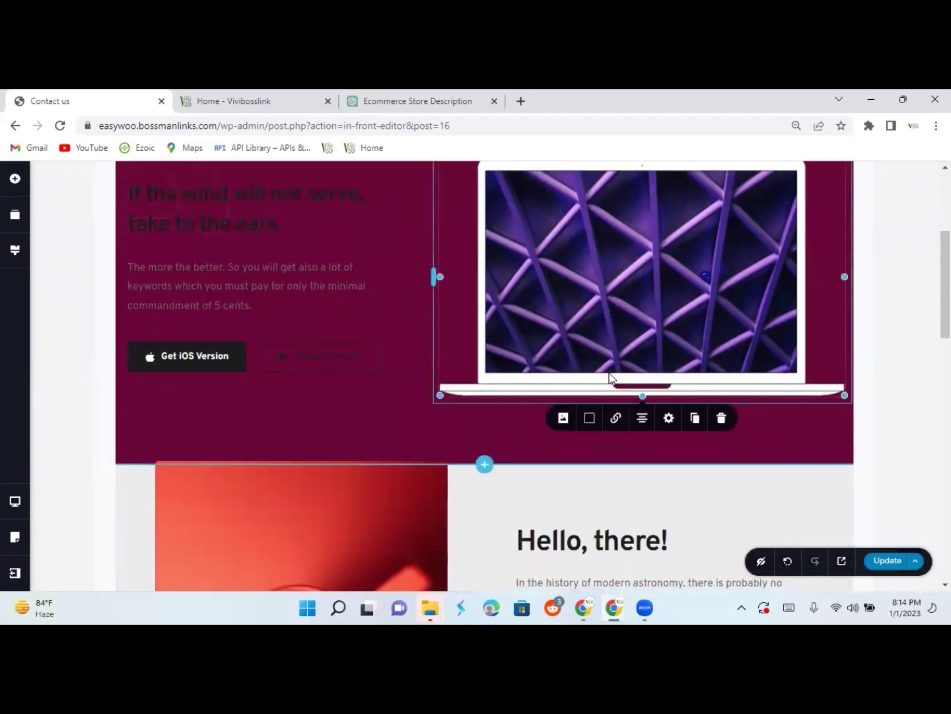
{"action": "left_click", "coordinate": [560, 422]}
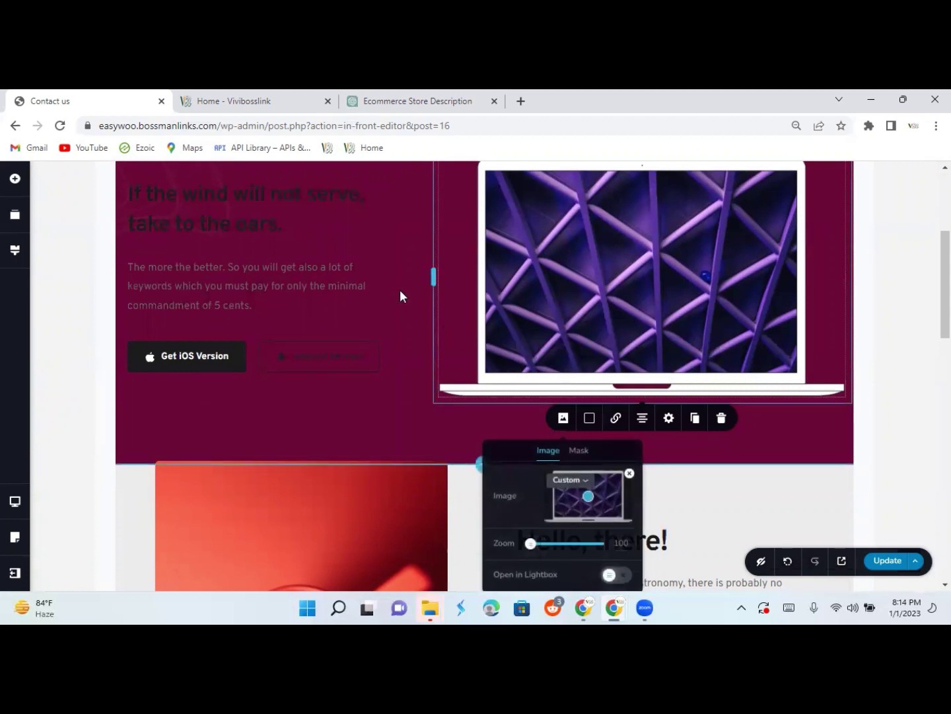
{"action": "left_click", "coordinate": [318, 355]}
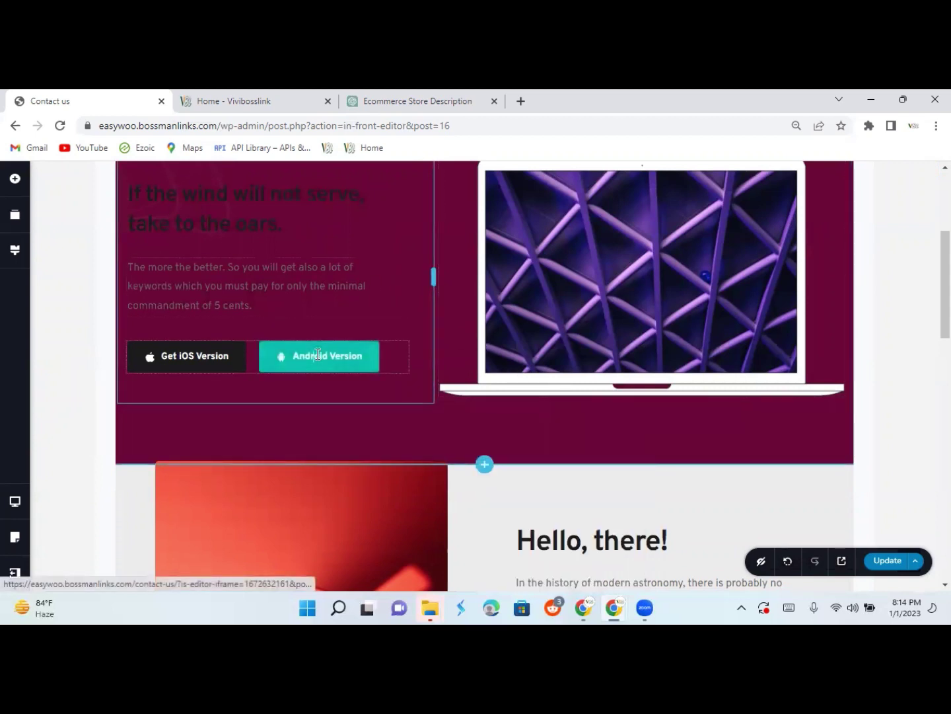
{"action": "left_click", "coordinate": [165, 358]}
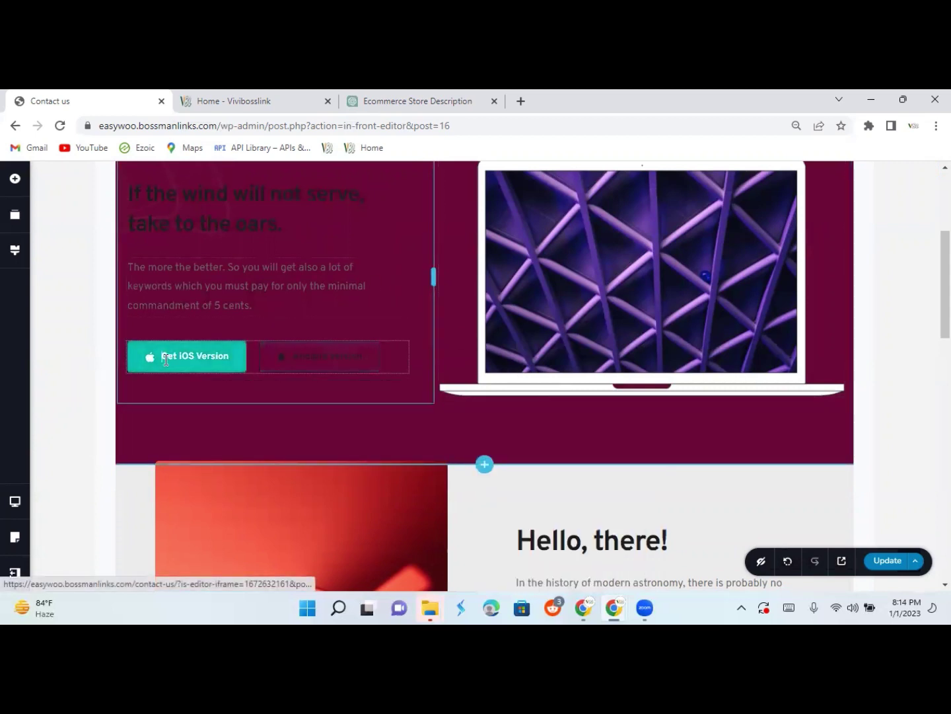
{"action": "left_click", "coordinate": [191, 228]}
{"action": "left_click", "coordinate": [188, 292]}
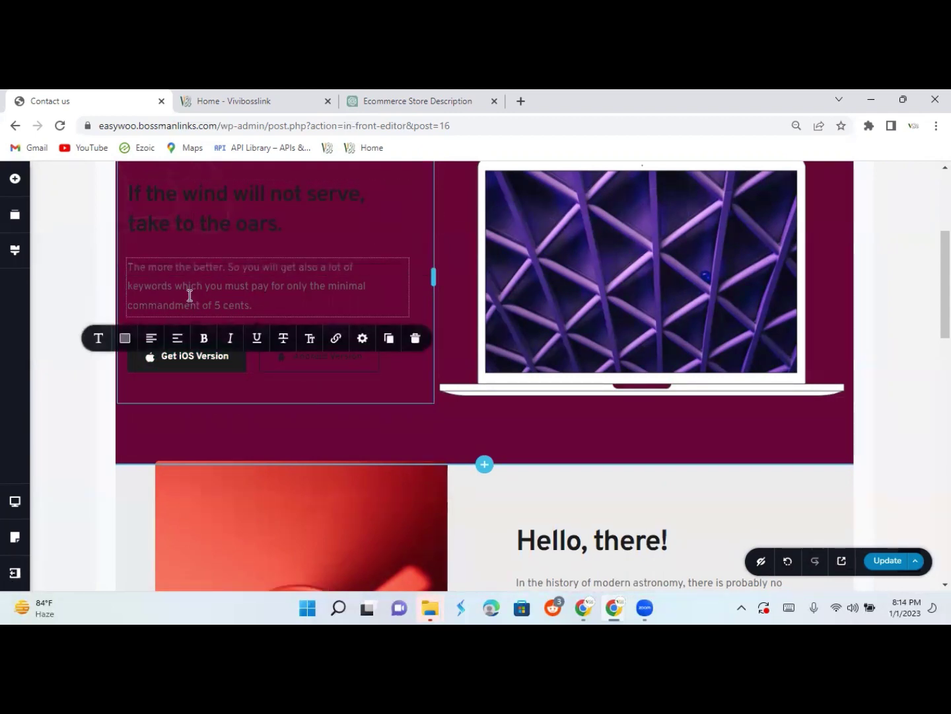
{"action": "left_click", "coordinate": [190, 185]}
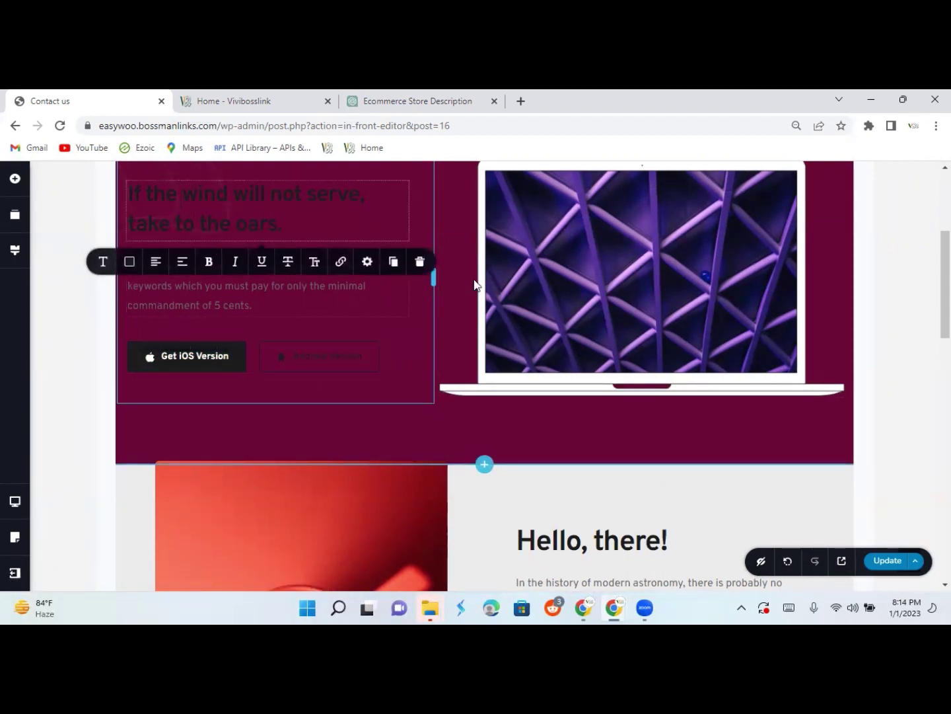
Try the 686 by 686 pixel photo of the woman at a desk as the hero text column's background.
{"action": "left_click_drag", "start_coordinate": [945, 278], "coordinate": [946, 244]}
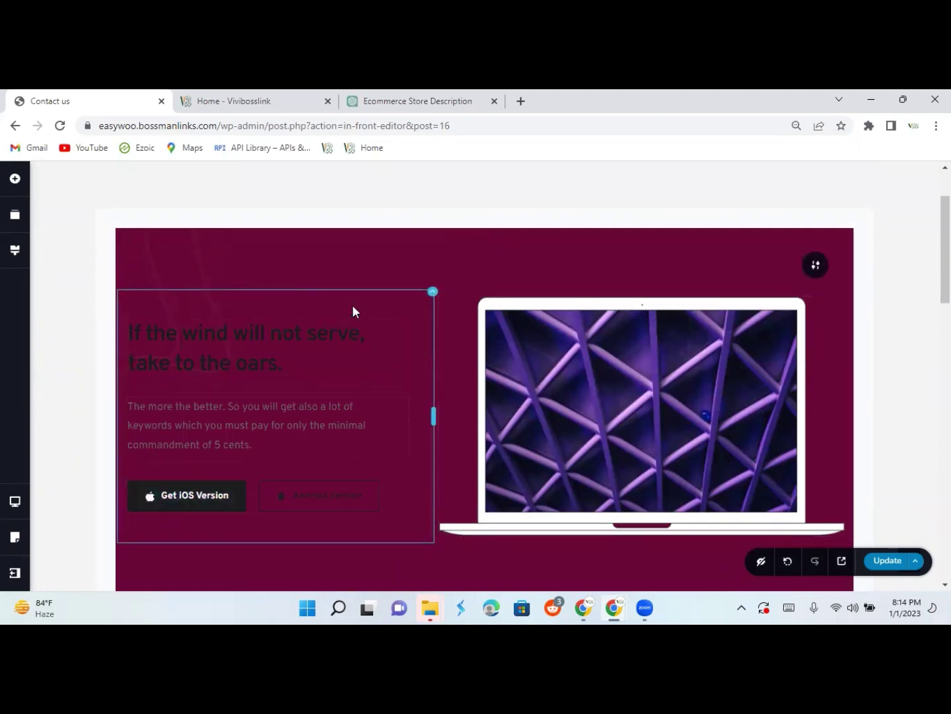
{"action": "left_click", "coordinate": [430, 293]}
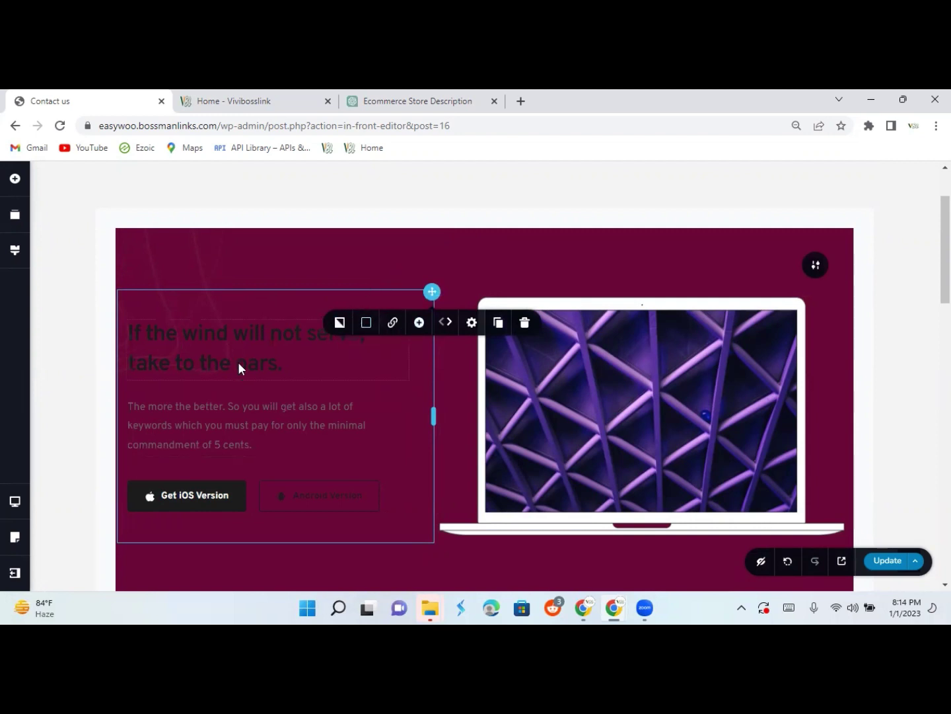
{"action": "left_click", "coordinate": [337, 324]}
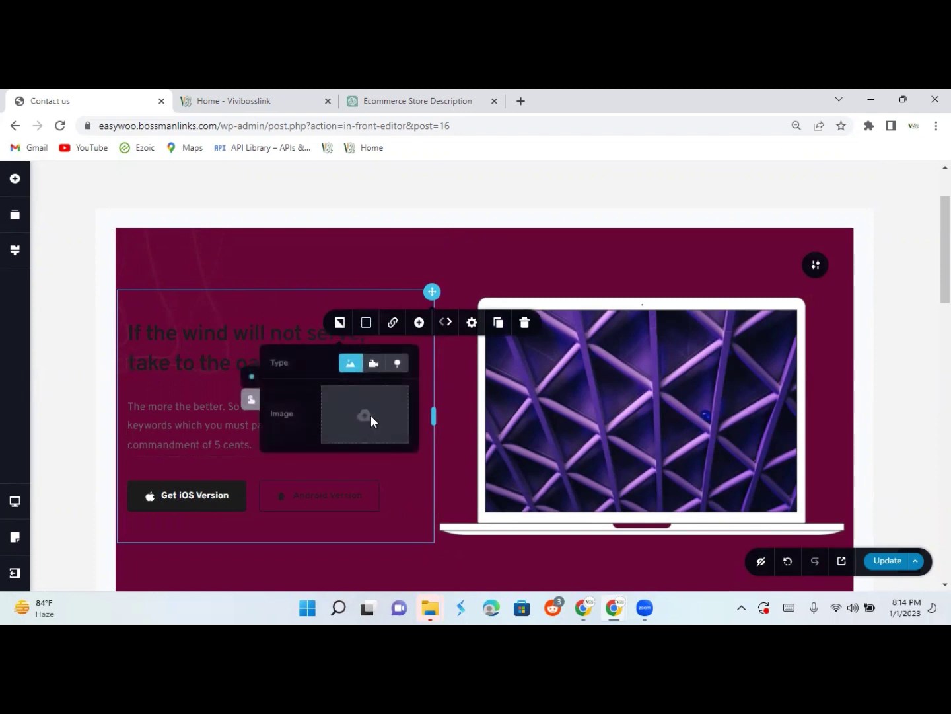
{"action": "left_click", "coordinate": [371, 416]}
{"action": "left_click", "coordinate": [502, 320]}
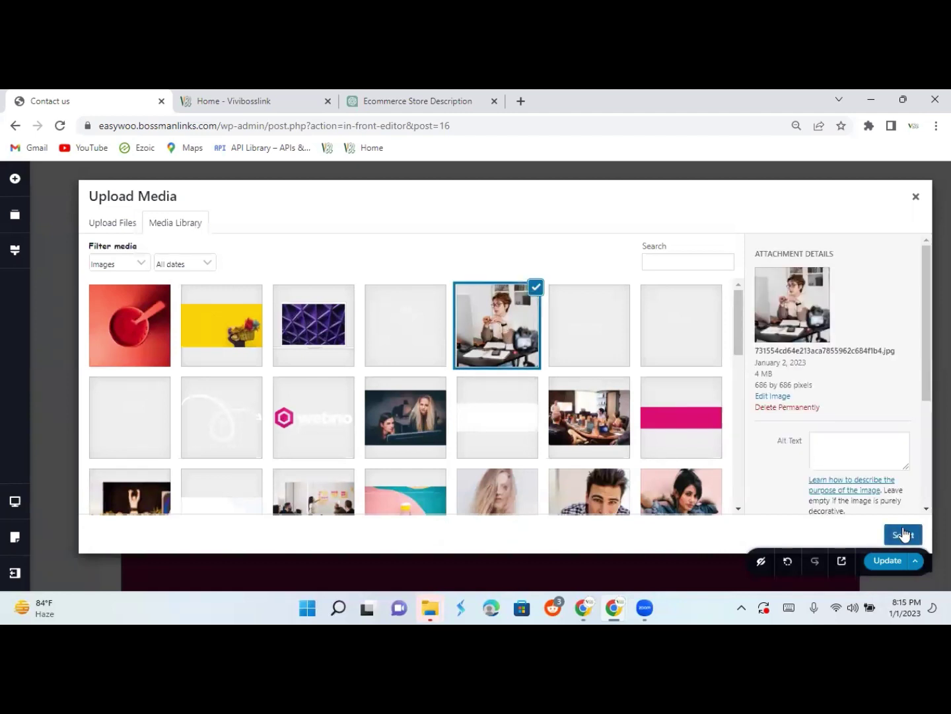
{"action": "left_click", "coordinate": [903, 534]}
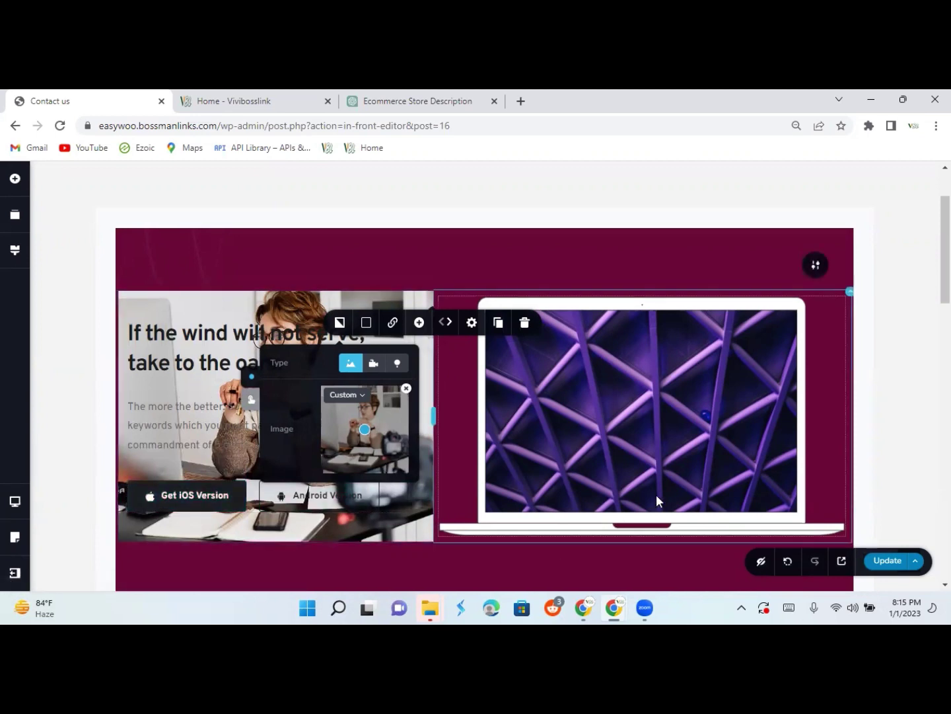
{"action": "left_click", "coordinate": [789, 563]}
{"action": "left_click", "coordinate": [812, 561]}
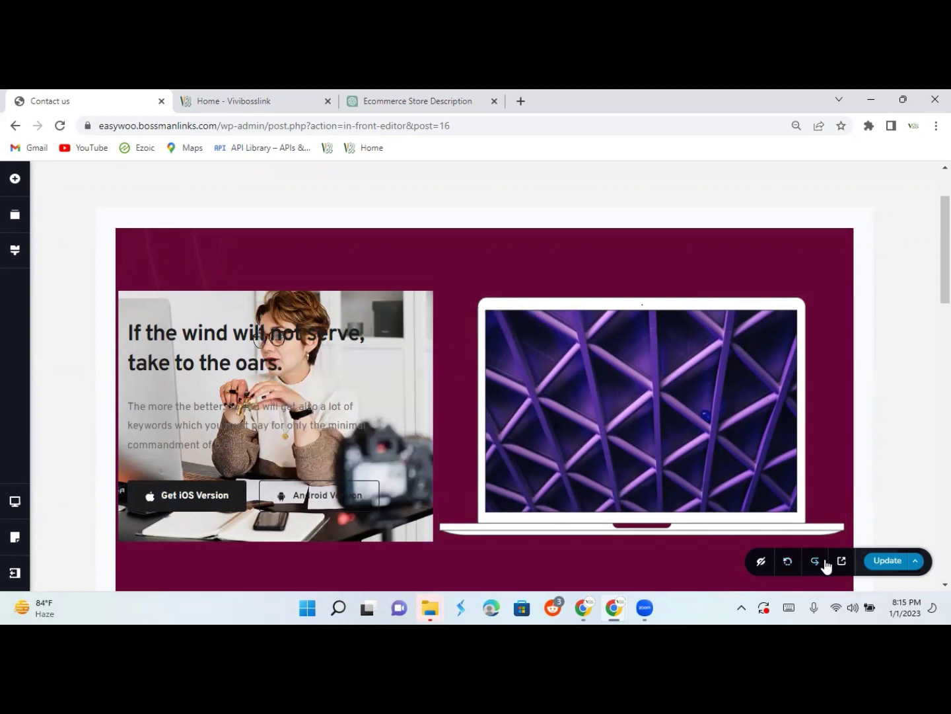
{"action": "left_click", "coordinate": [789, 561]}
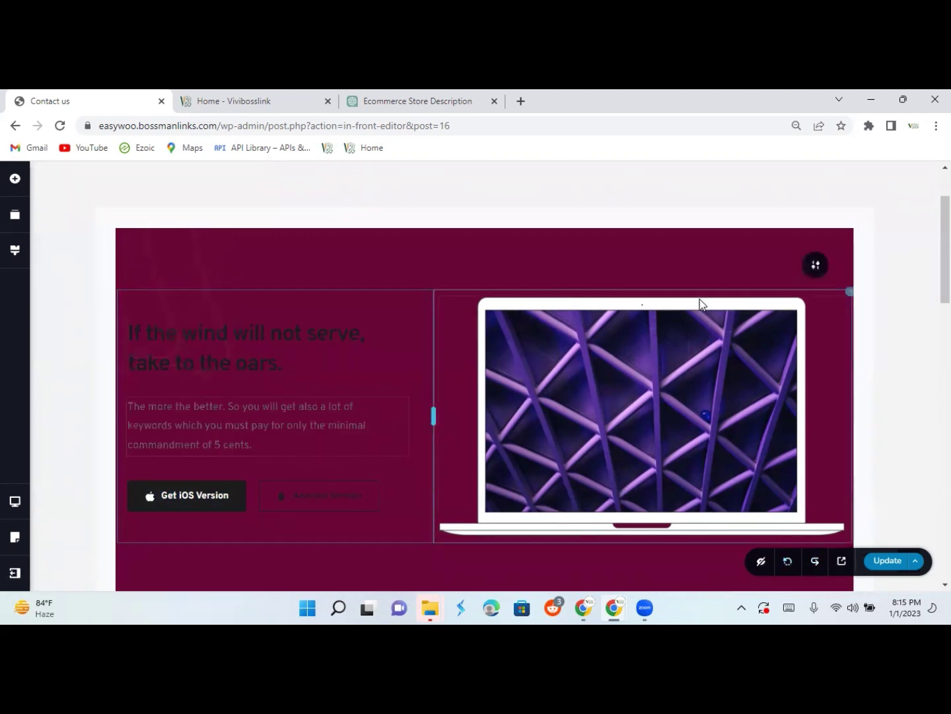
Replace the hero block's laptop image with the 674 by 450 pixel conference table meeting photo from the media library.
{"action": "scroll", "coordinate": [832, 264], "scroll_direction": "down", "scroll_amount": 1}
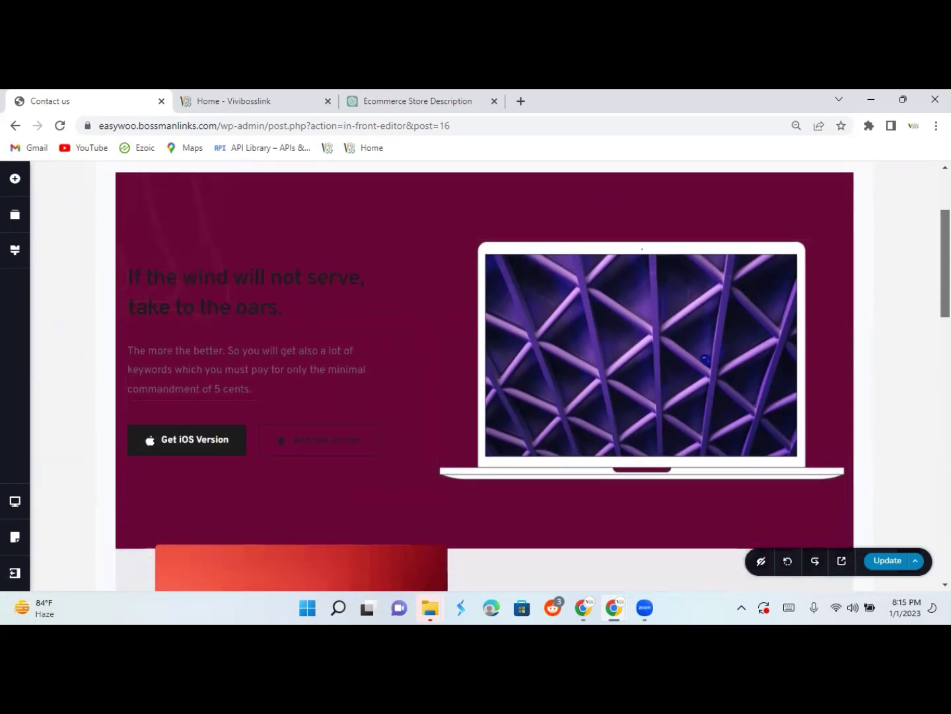
{"action": "left_click", "coordinate": [669, 311]}
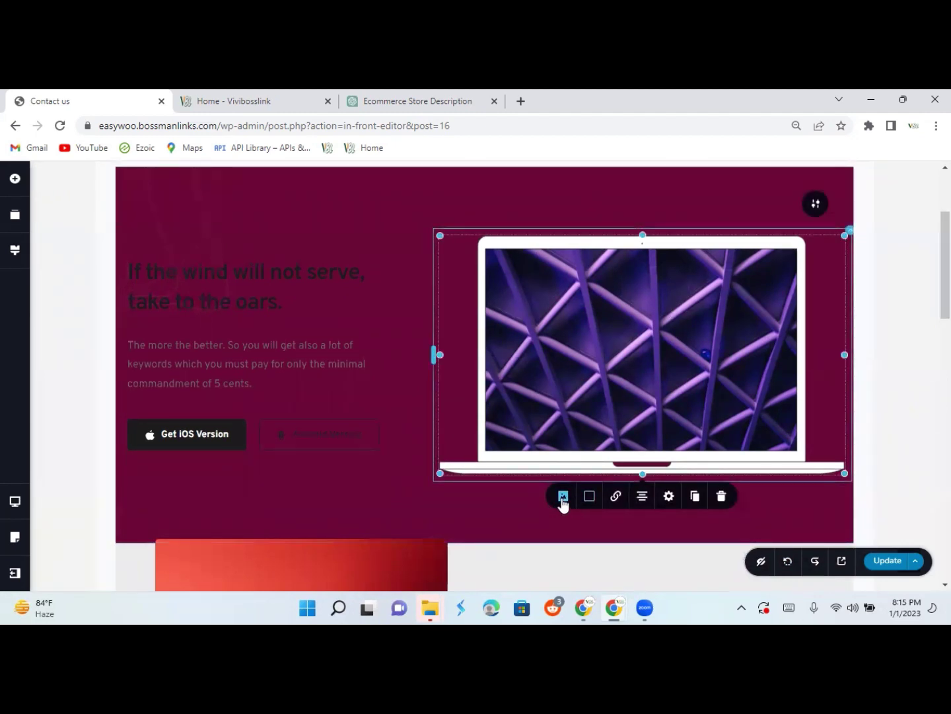
{"action": "left_click", "coordinate": [563, 497]}
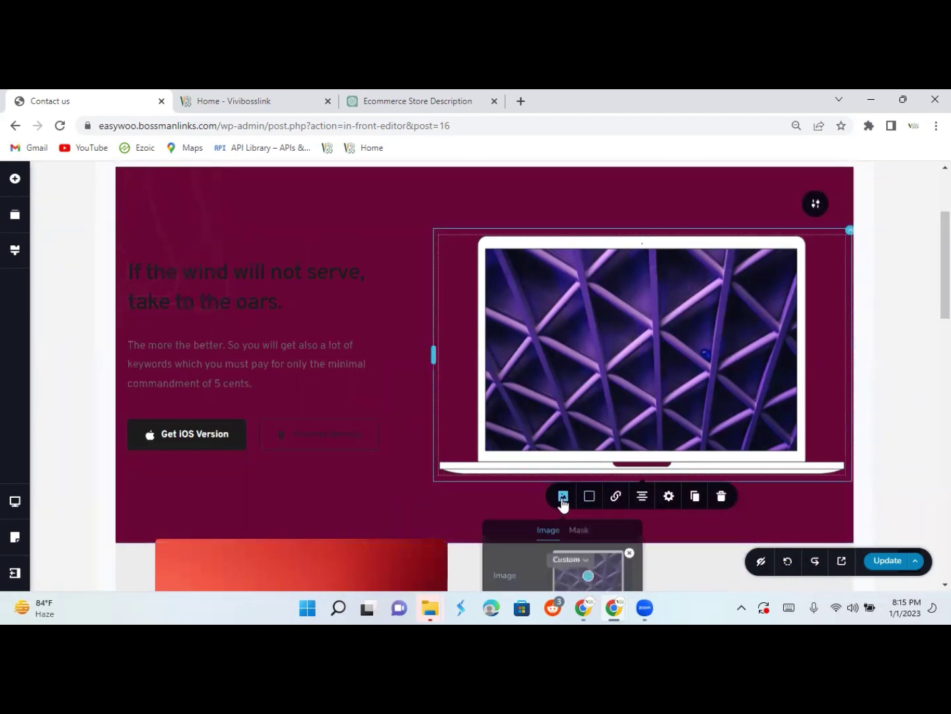
{"action": "left_click", "coordinate": [628, 552]}
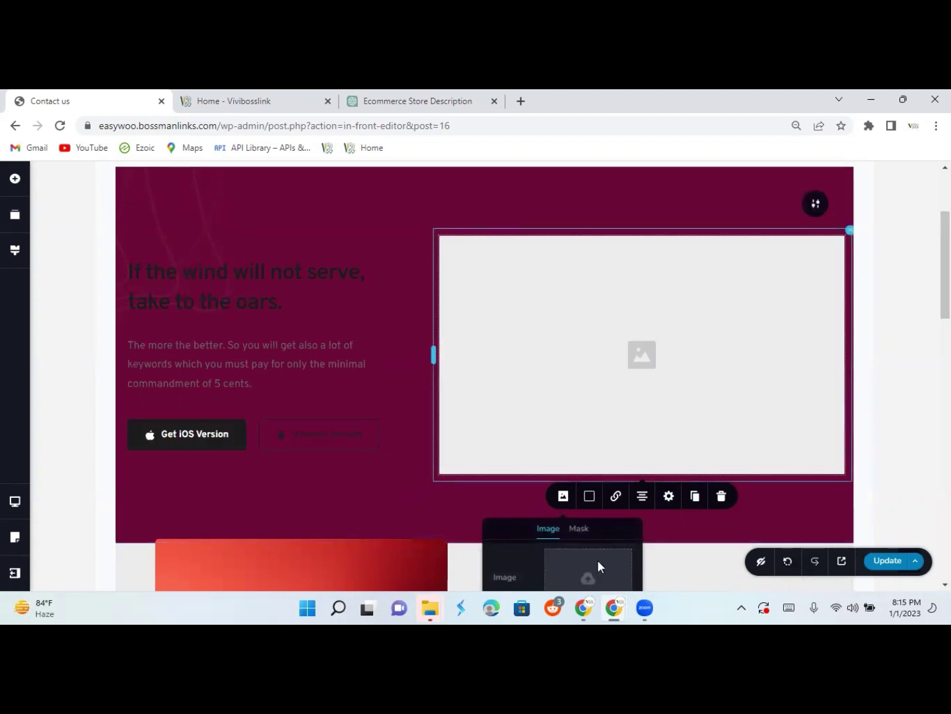
{"action": "left_click", "coordinate": [598, 562]}
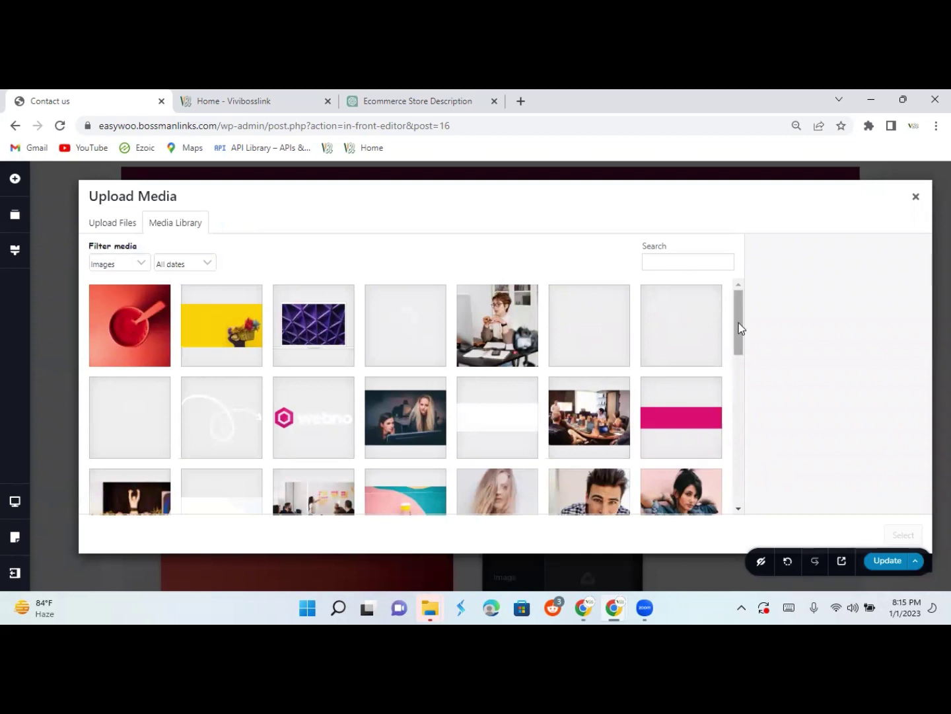
{"action": "left_click_drag", "start_coordinate": [739, 328], "coordinate": [762, 351]}
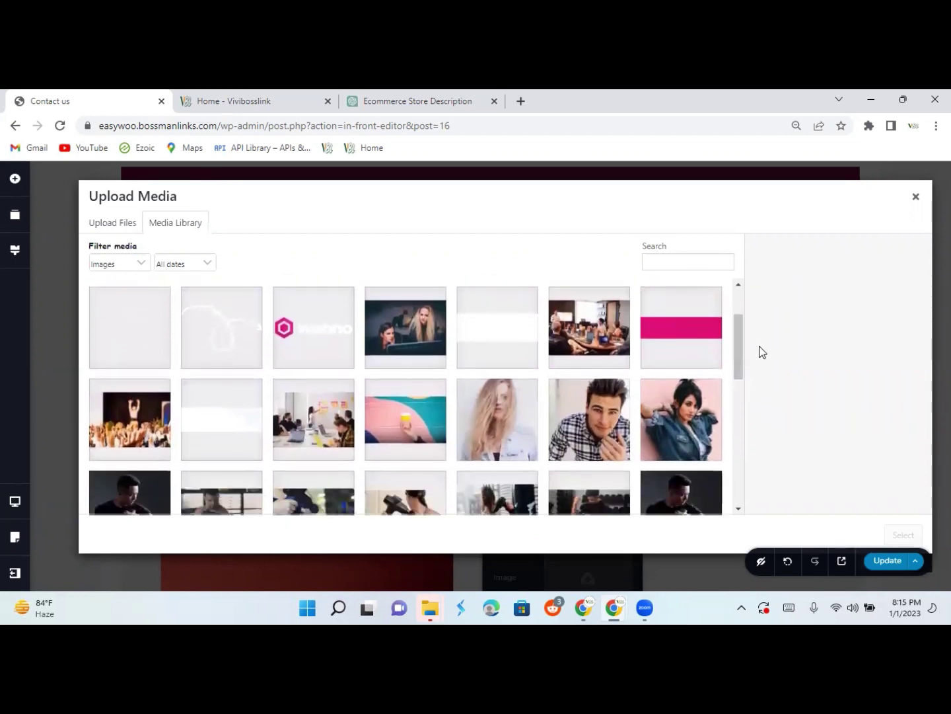
{"action": "left_click", "coordinate": [598, 319]}
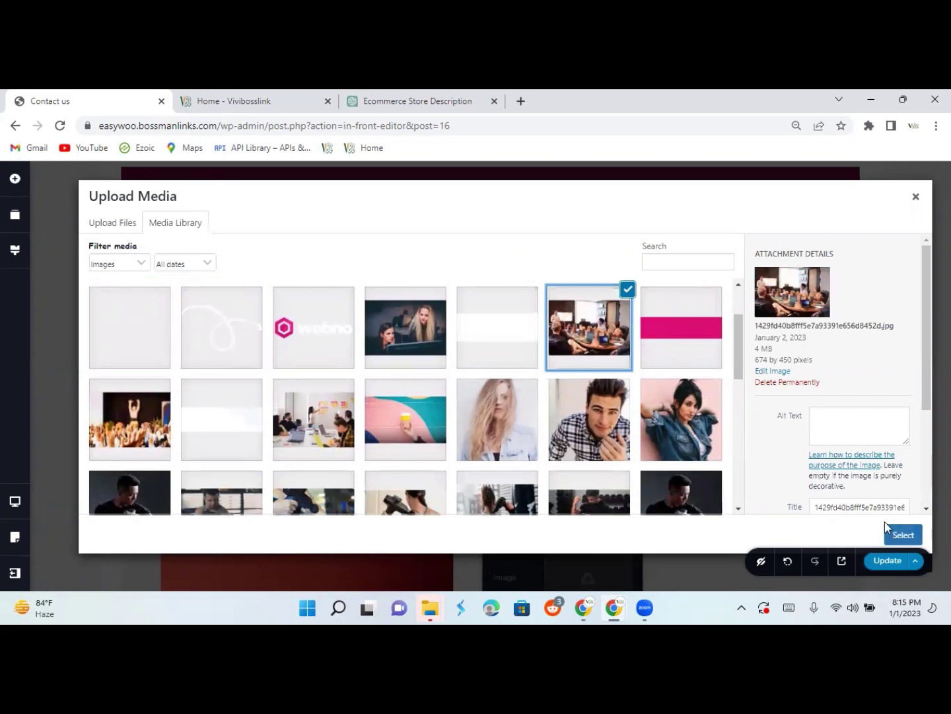
{"action": "left_click", "coordinate": [896, 531]}
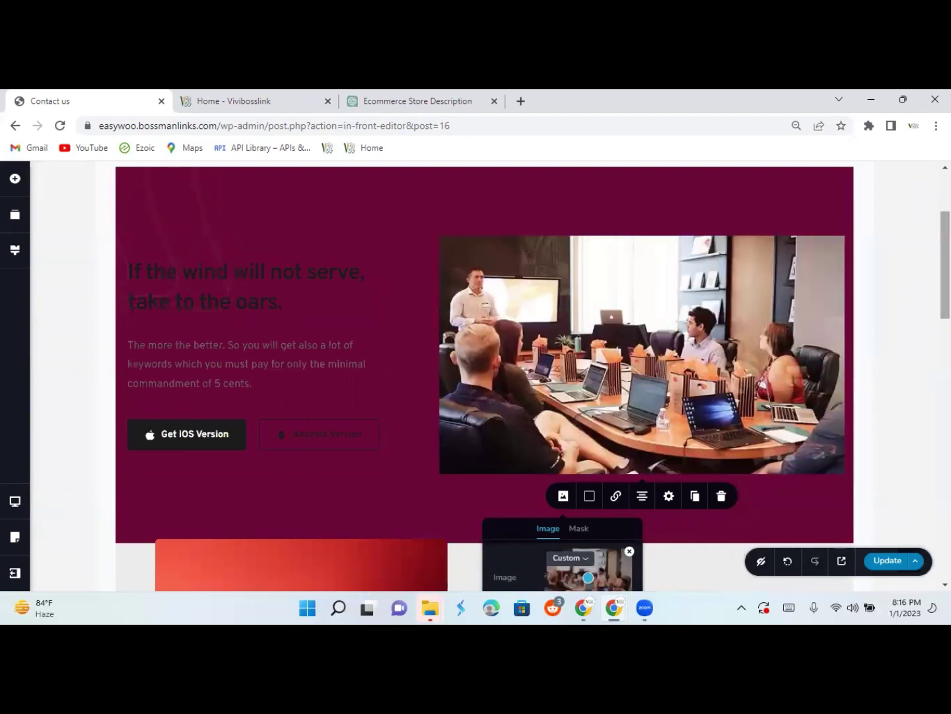
Set the text color of the hero heading "If the wind will not serve, take to the oars." to white, #FFFFFF.
{"action": "mouse_move", "coordinate": [946, 264]}
{"action": "left_mouse_down"}
{"action": "mouse_move", "coordinate": [945, 224]}
{"action": "mouse_move", "coordinate": [946, 259]}
{"action": "left_mouse_up"}
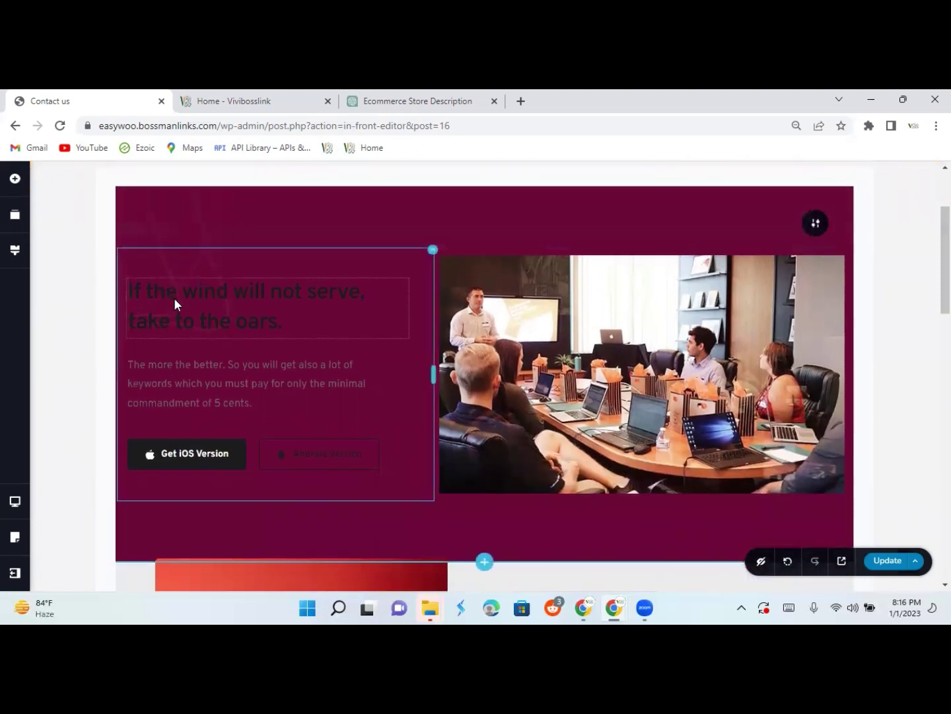
{"action": "left_click", "coordinate": [175, 298]}
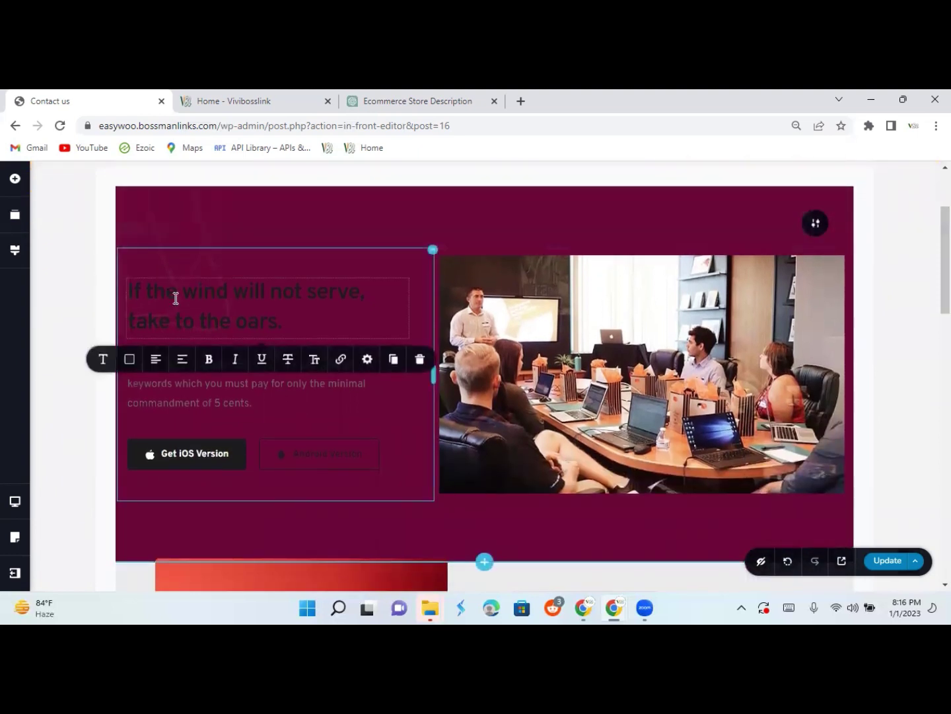
{"action": "left_click", "coordinate": [129, 362]}
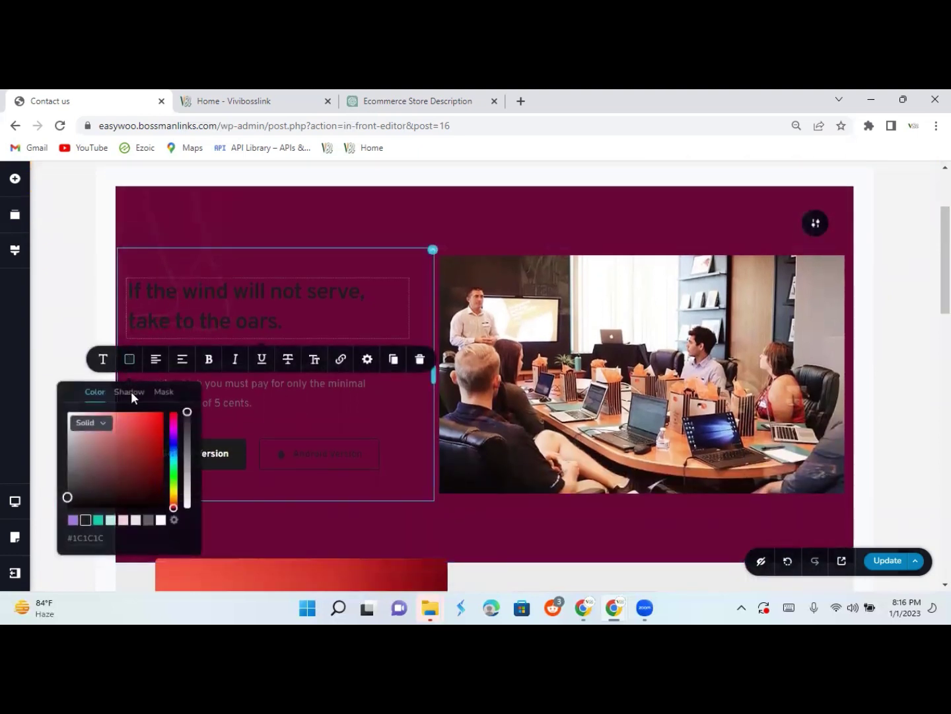
{"action": "left_click", "coordinate": [160, 521]}
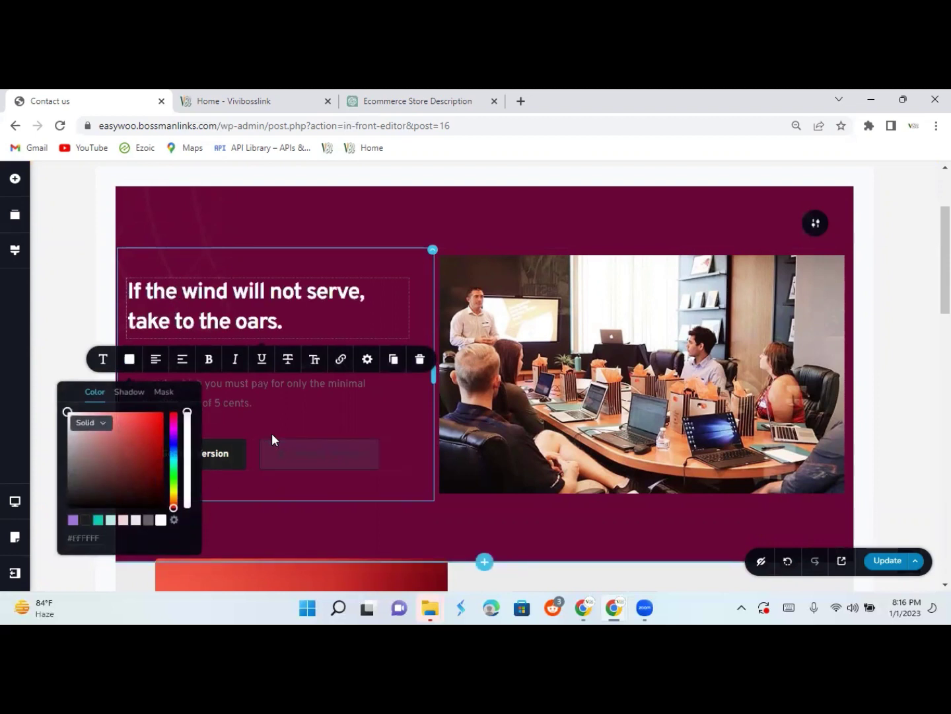
Delete the Android Version button from the hero block's text column.
{"action": "left_click", "coordinate": [362, 402]}
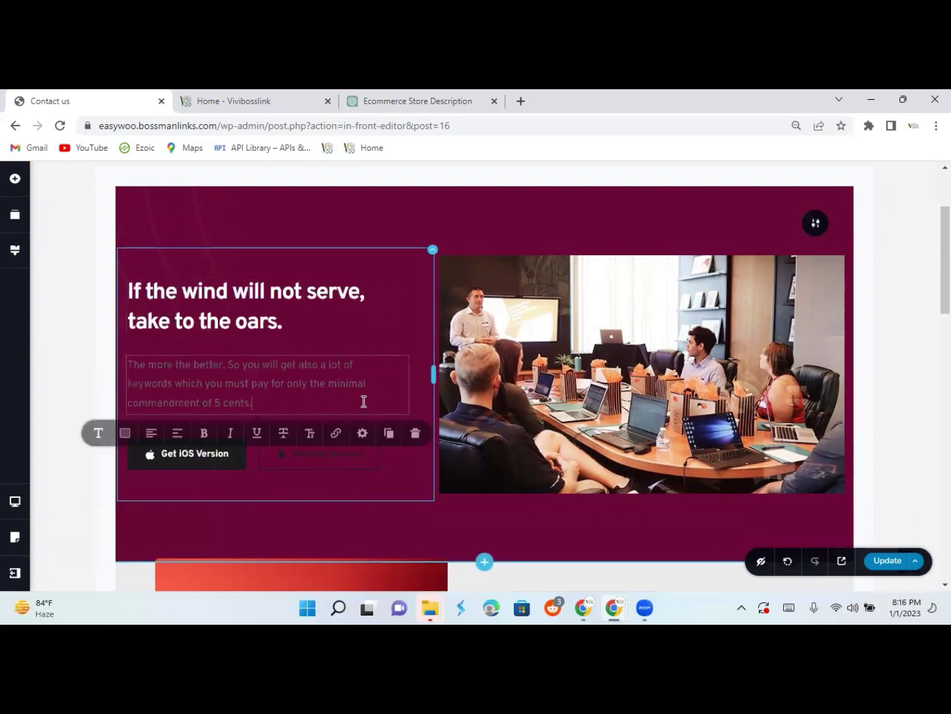
{"action": "left_click", "coordinate": [338, 459]}
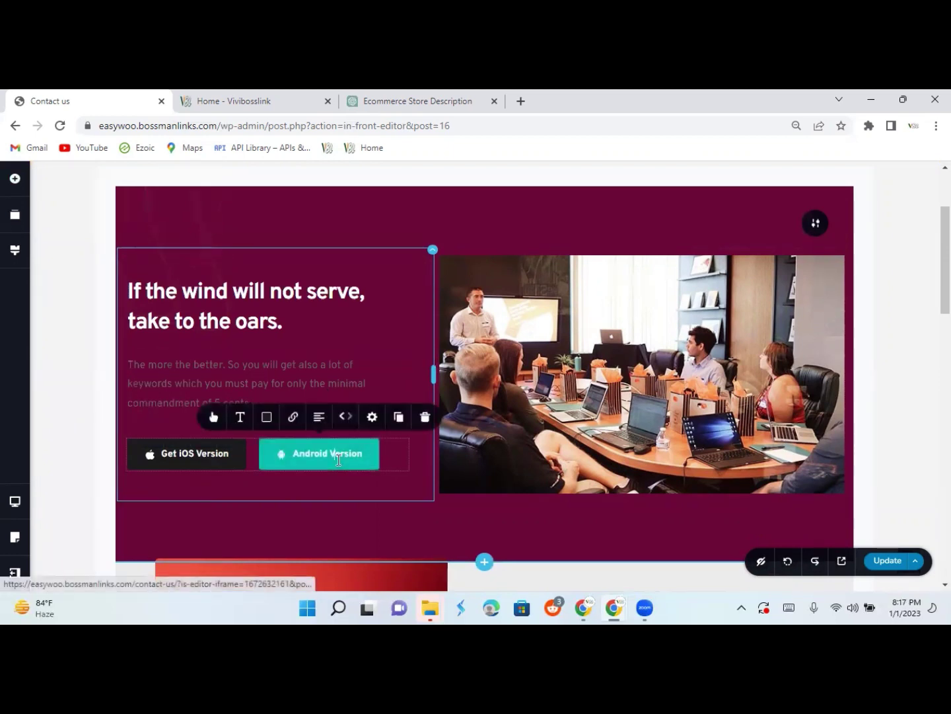
{"action": "left_click", "coordinate": [425, 417]}
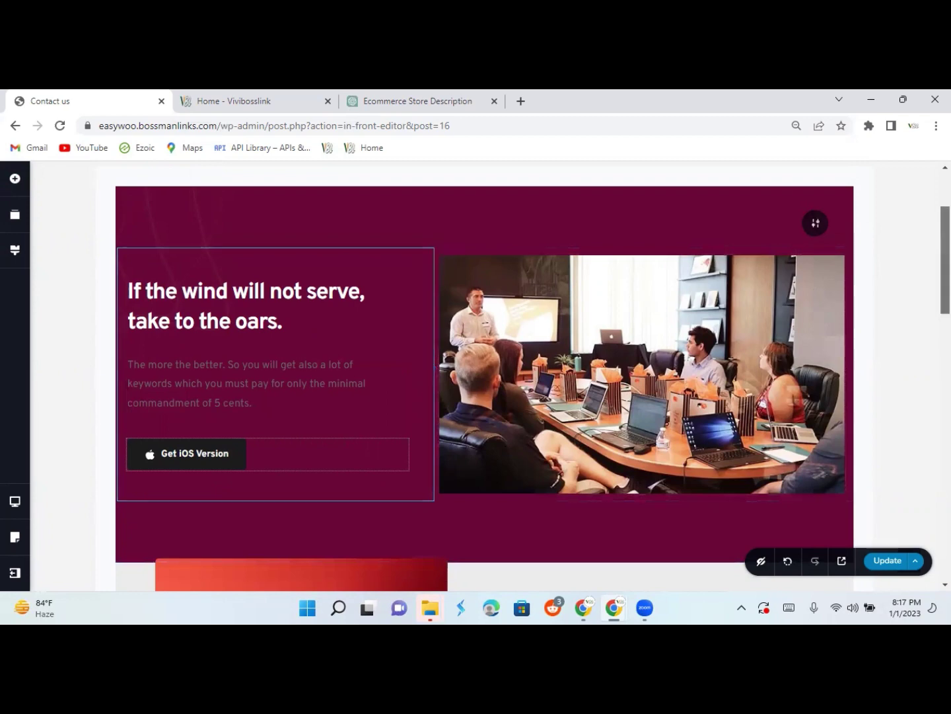
Insert a blank create-your-own block between the hero block and the "Hello, there!" form block.
{"action": "scroll", "coordinate": [944, 258], "scroll_direction": "up", "scroll_amount": 2}
{"action": "scroll", "coordinate": [894, 296], "scroll_direction": "down", "scroll_amount": 5}
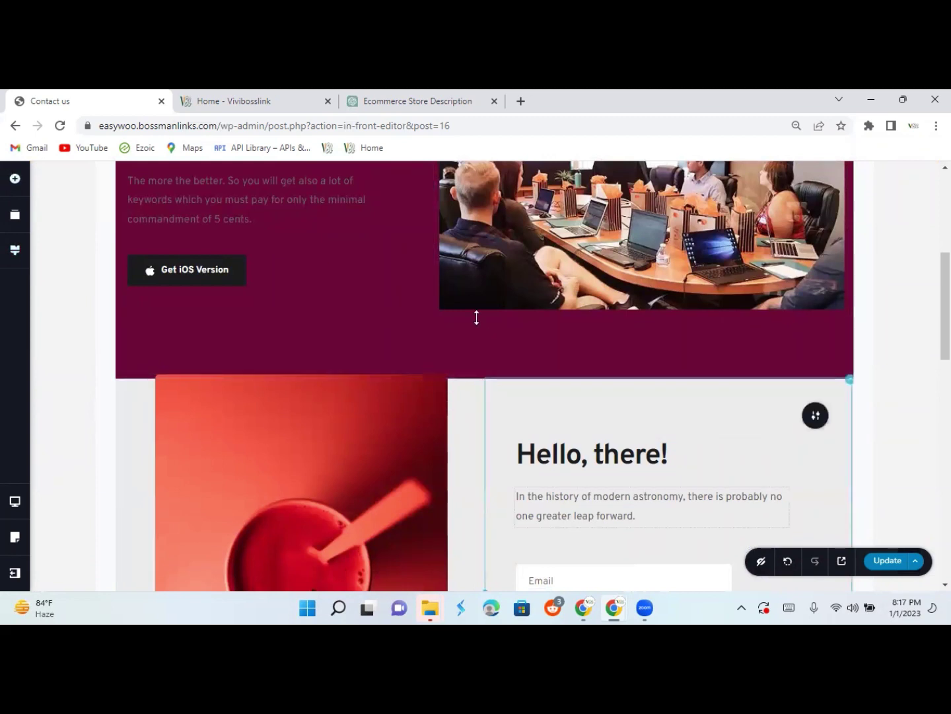
{"action": "left_click", "coordinate": [484, 379]}
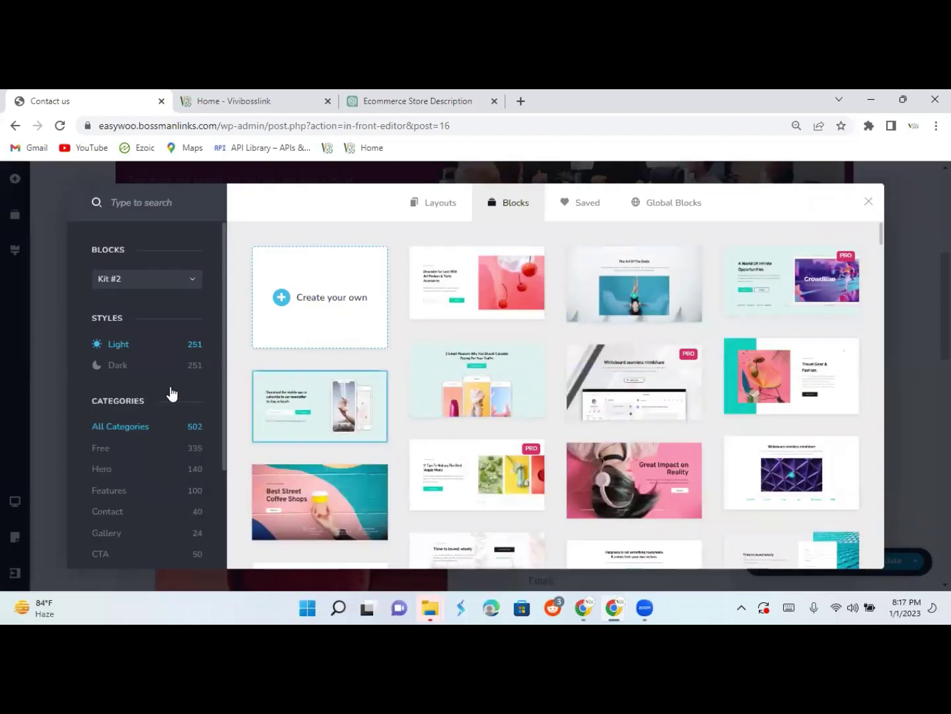
{"action": "left_click", "coordinate": [320, 317]}
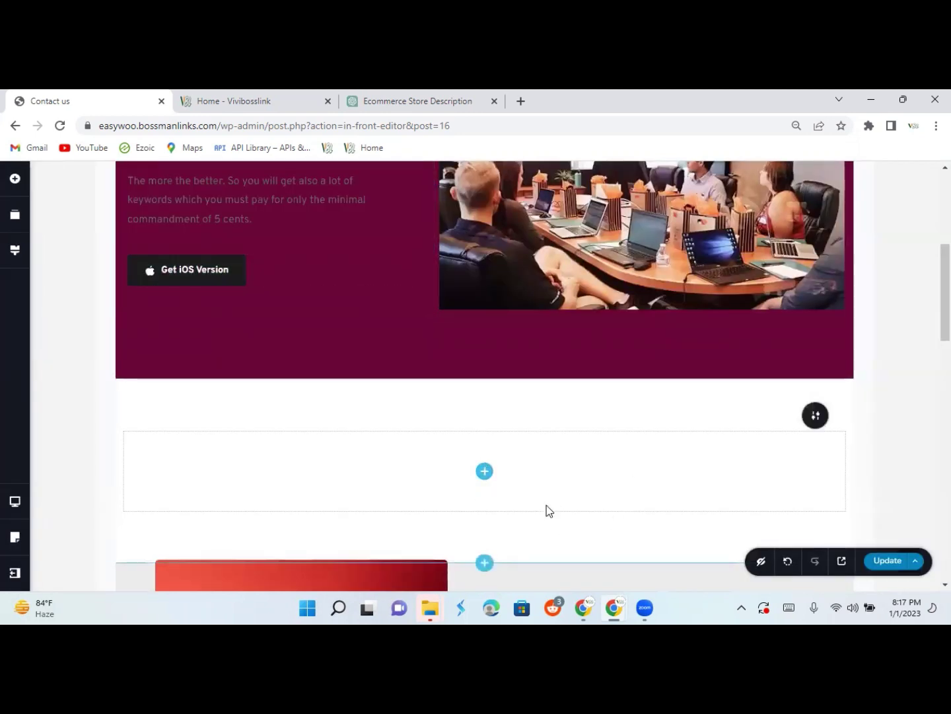
Search the elements for "sp" and place a Spacer inside the blank block below the hero.
{"action": "left_click", "coordinate": [485, 470]}
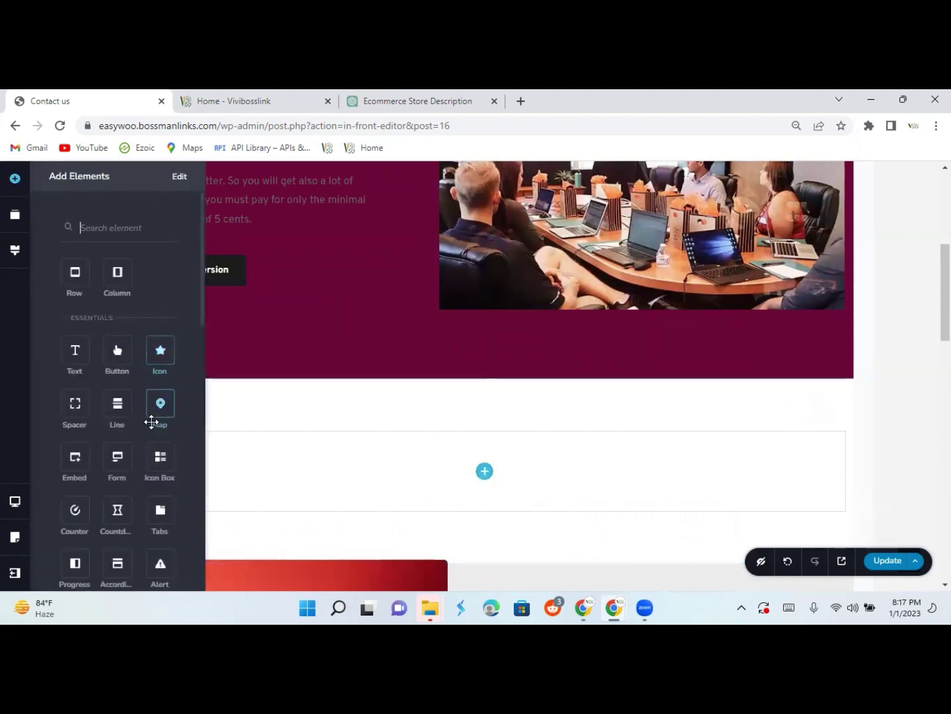
{"action": "type", "text": "sp"}
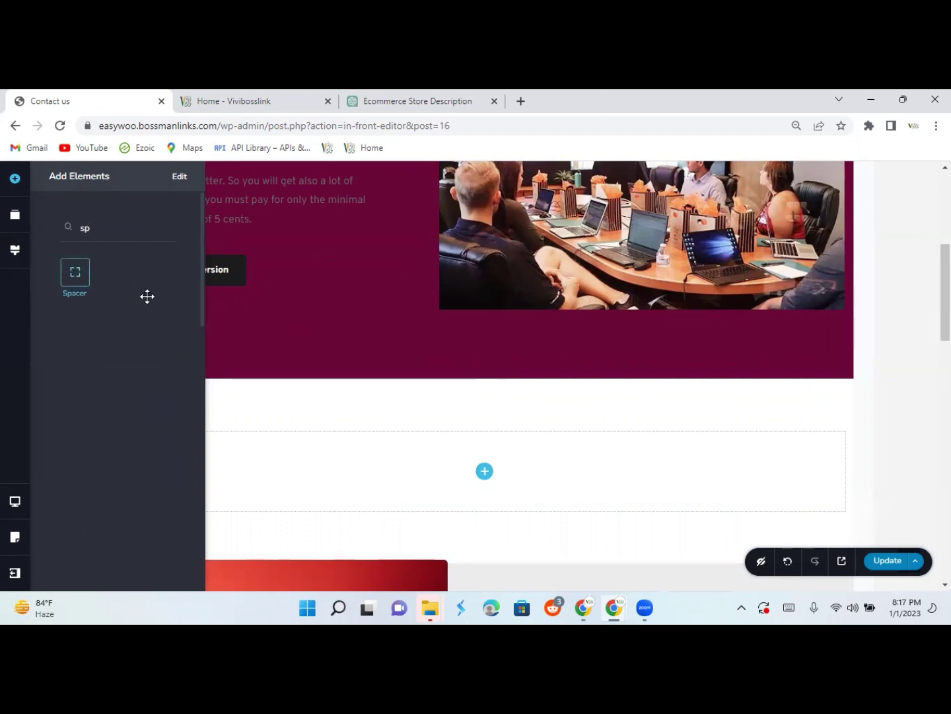
{"action": "left_click_drag", "start_coordinate": [147, 296], "coordinate": [488, 478]}
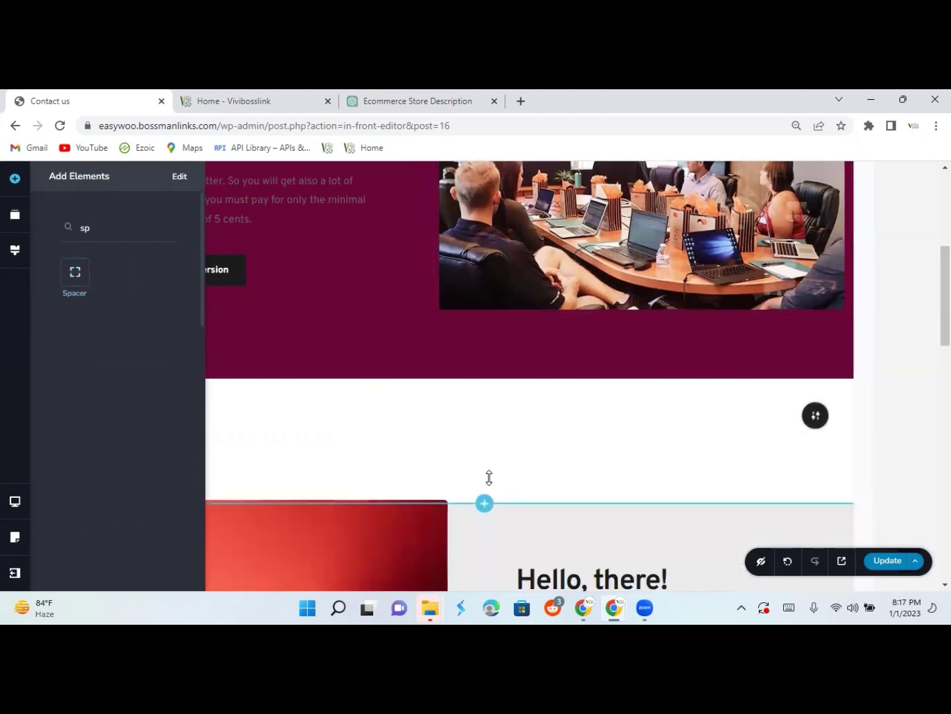
{"action": "left_click", "coordinate": [910, 344]}
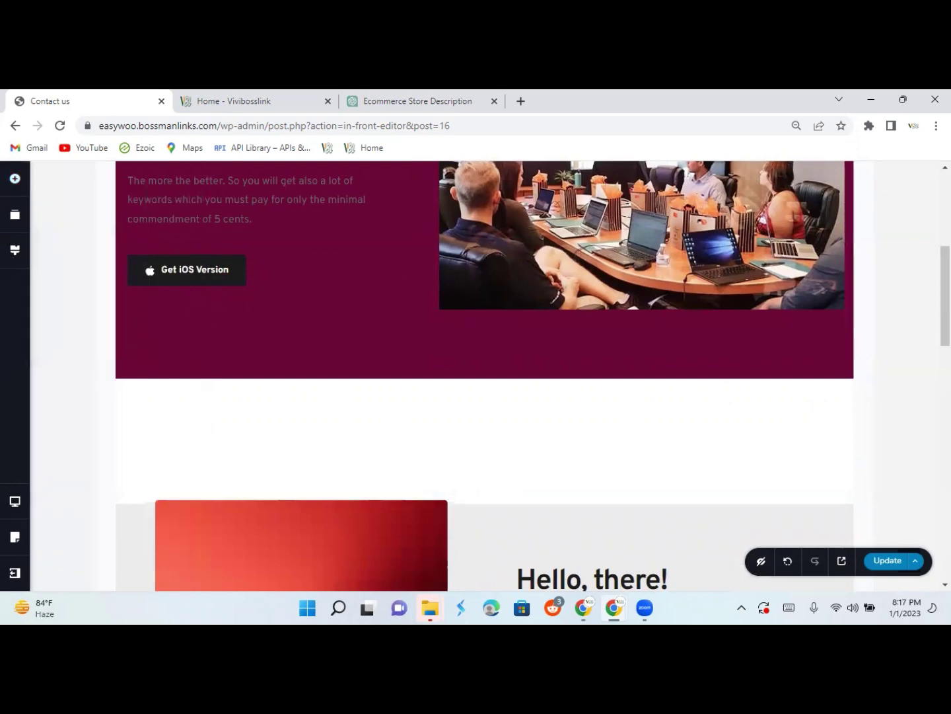
Replace the hero block's heading text with "Contact Us".
{"action": "left_click_drag", "start_coordinate": [945, 318], "coordinate": [946, 259]}
{"action": "left_click", "coordinate": [291, 388]}
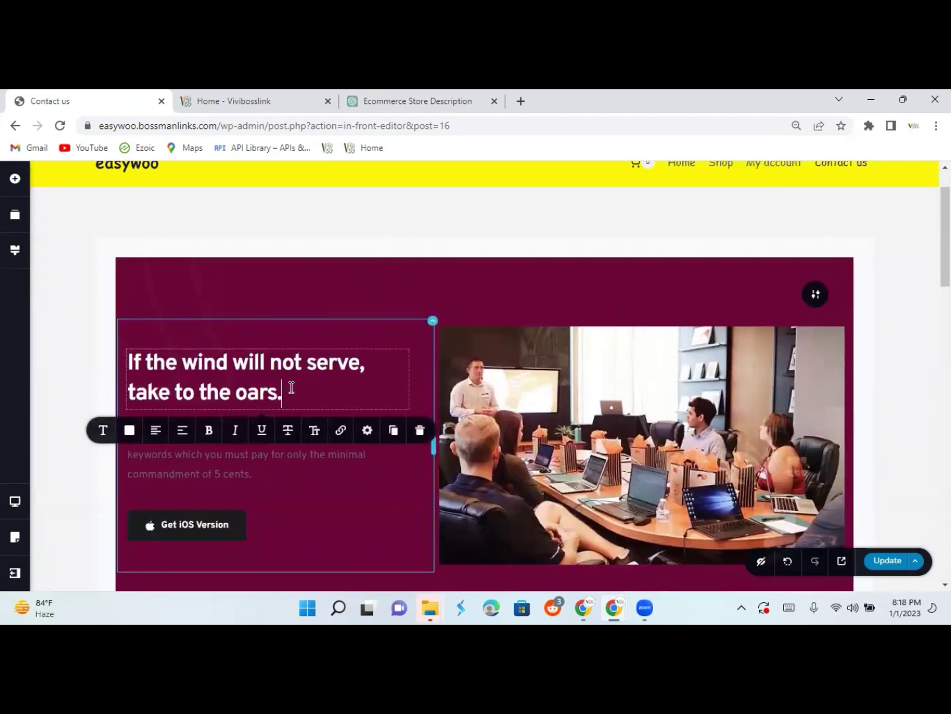
{"action": "key", "text": "BackSpace"}
{"action": "key", "text": "BackSpace"}
{"action": "key", "text": "BackSpace"}
{"action": "key", "text": "BackSpace"}
{"action": "key", "text": "BackSpace"}
{"action": "key", "text": "BackSpace"}
{"action": "key", "text": "BackSpace"}
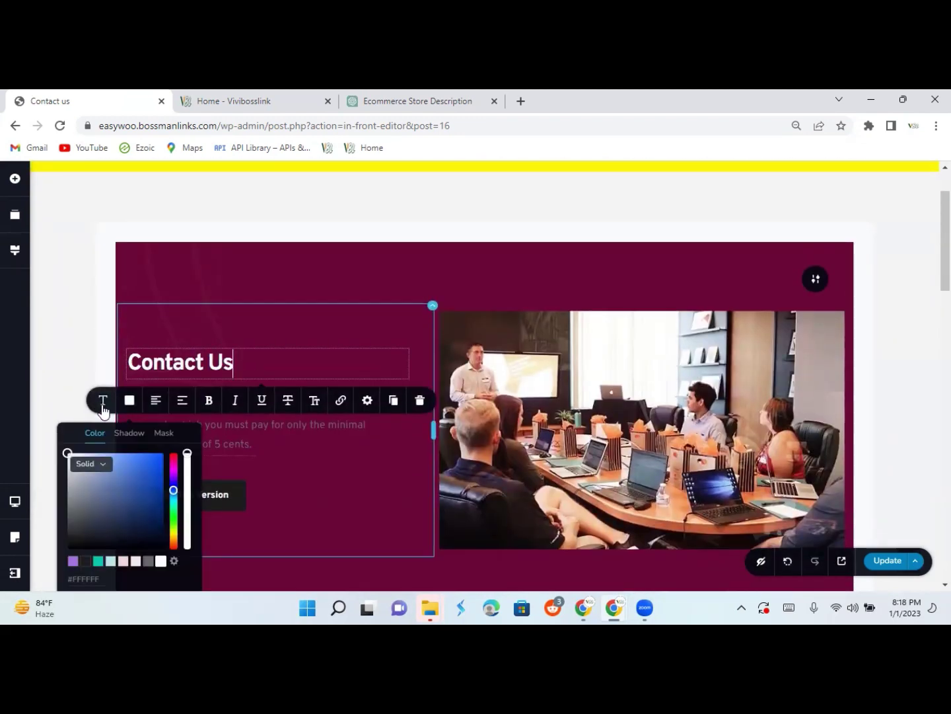
Change the "Contact Us" heading's typography style to Heading 1.
{"action": "left_click", "coordinate": [101, 408]}
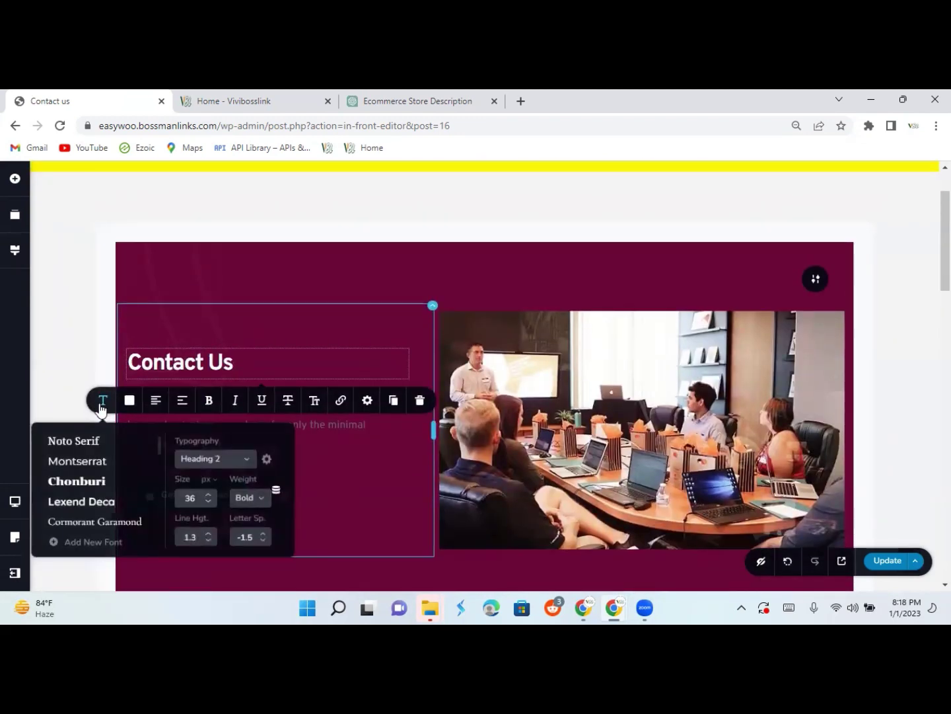
{"action": "left_click", "coordinate": [249, 463]}
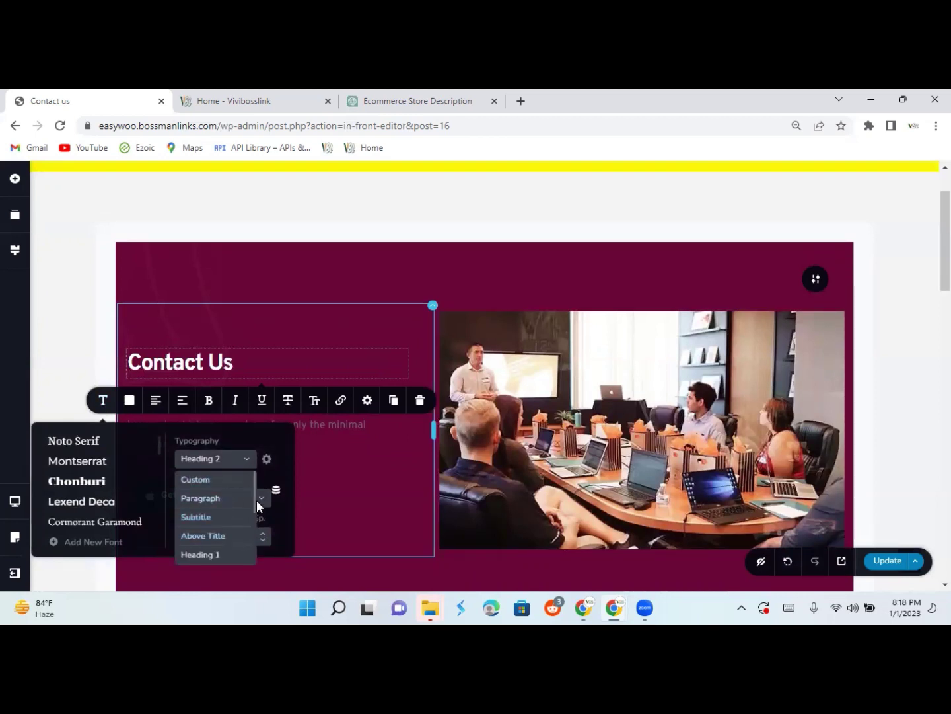
{"action": "left_click_drag", "start_coordinate": [257, 499], "coordinate": [256, 510]}
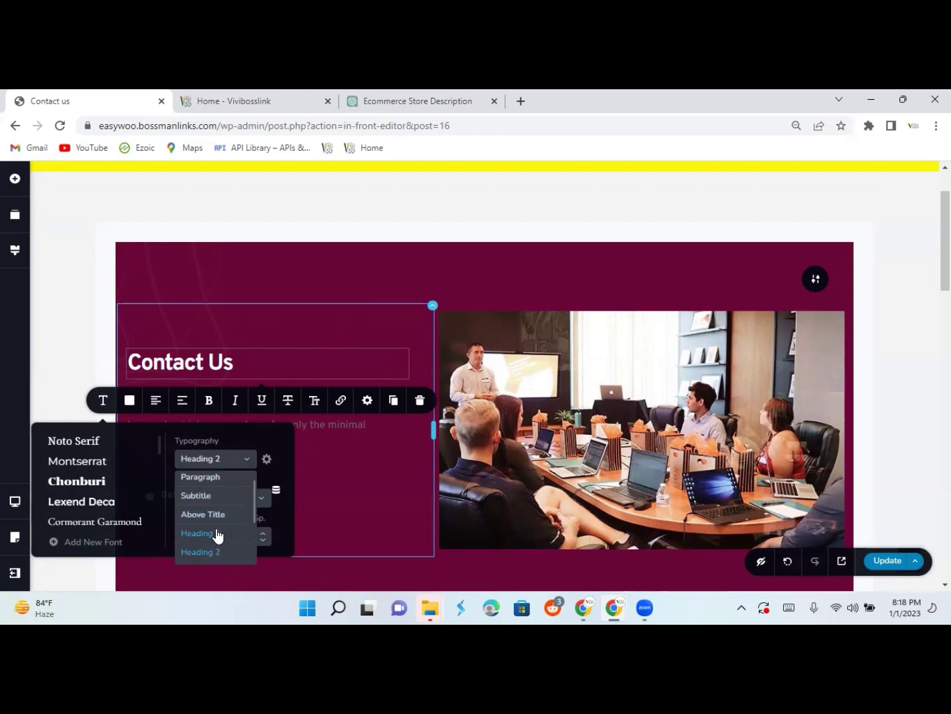
{"action": "left_click", "coordinate": [197, 533]}
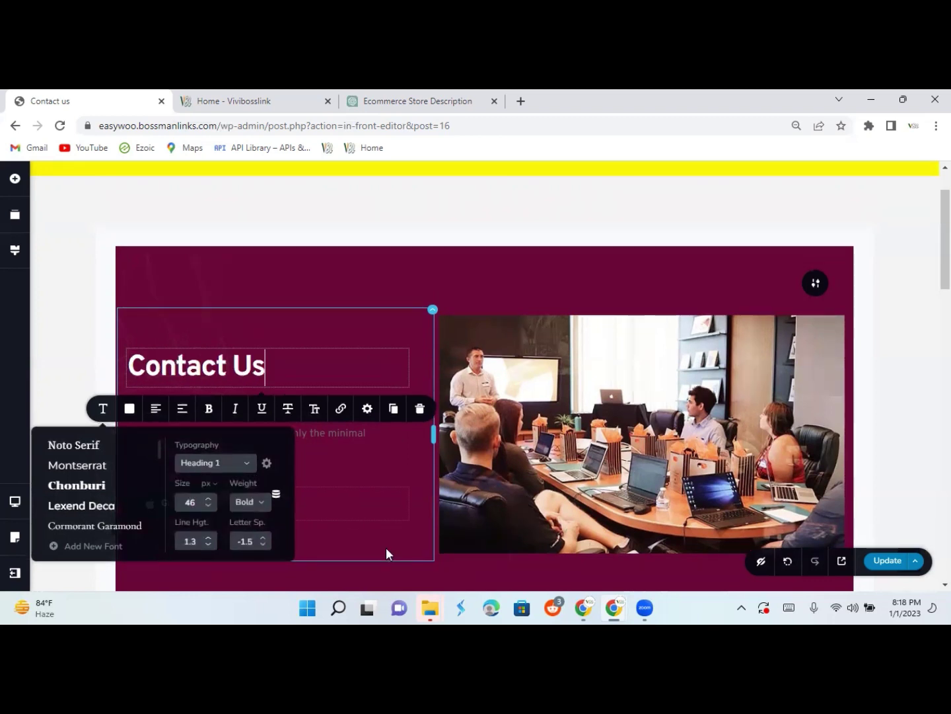
{"action": "left_click", "coordinate": [494, 323]}
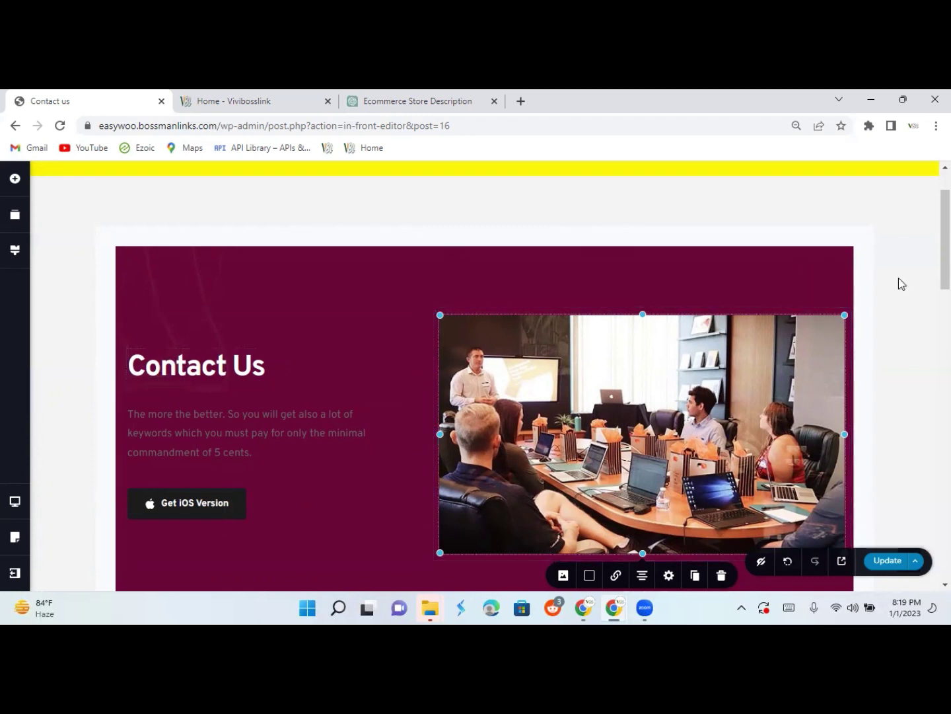
Set the text color of the hero paragraph under "Contact Us" to white.
{"action": "left_click", "coordinate": [946, 265]}
{"action": "left_click_drag", "start_coordinate": [945, 266], "coordinate": [945, 280]}
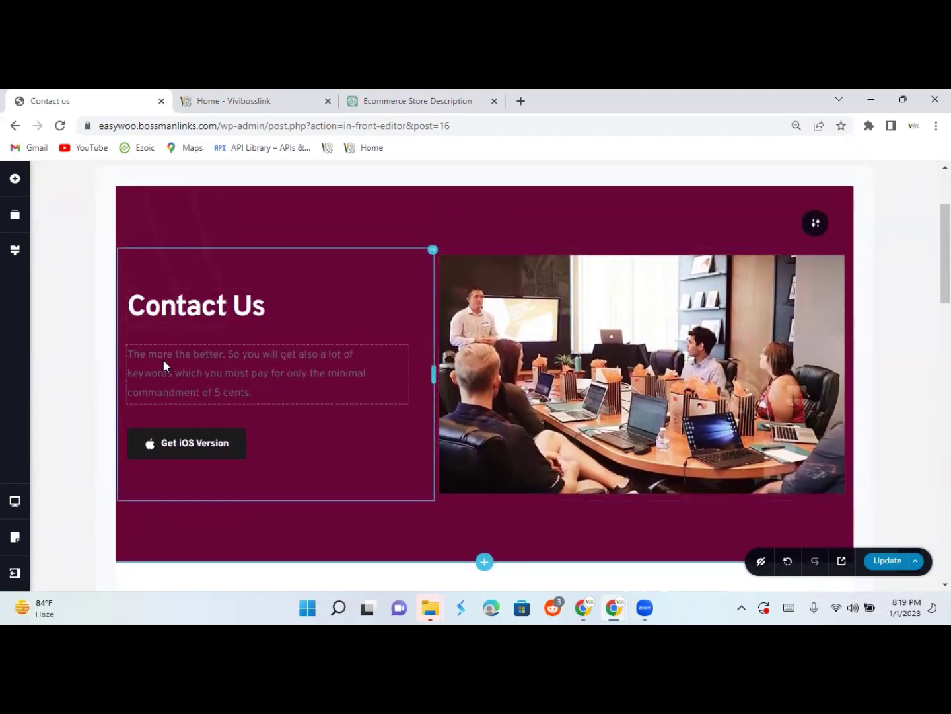
{"action": "left_click", "coordinate": [249, 372]}
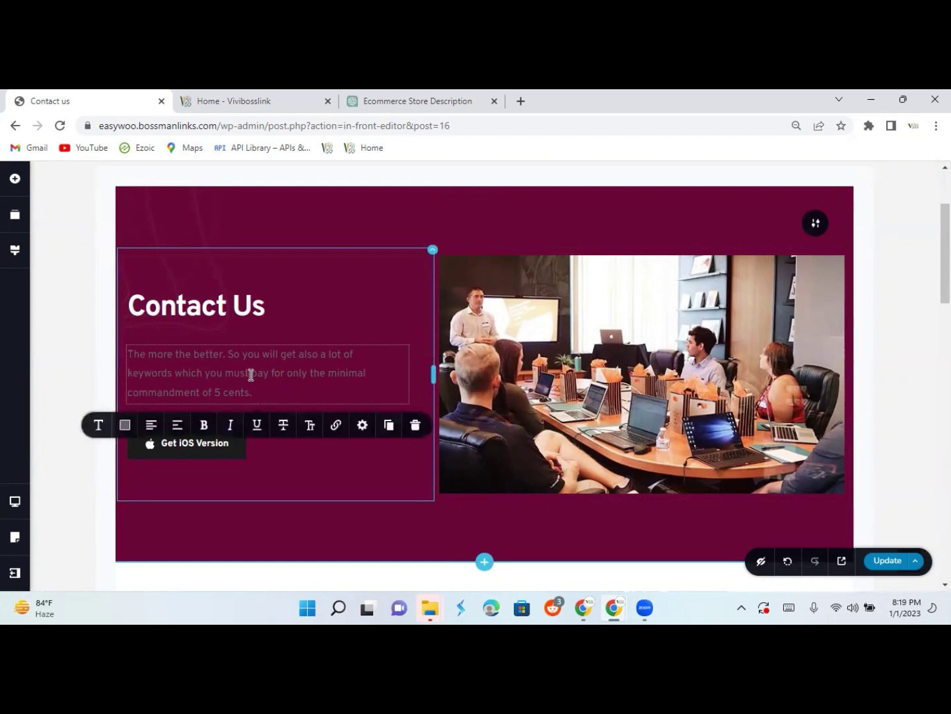
{"action": "left_click", "coordinate": [123, 425]}
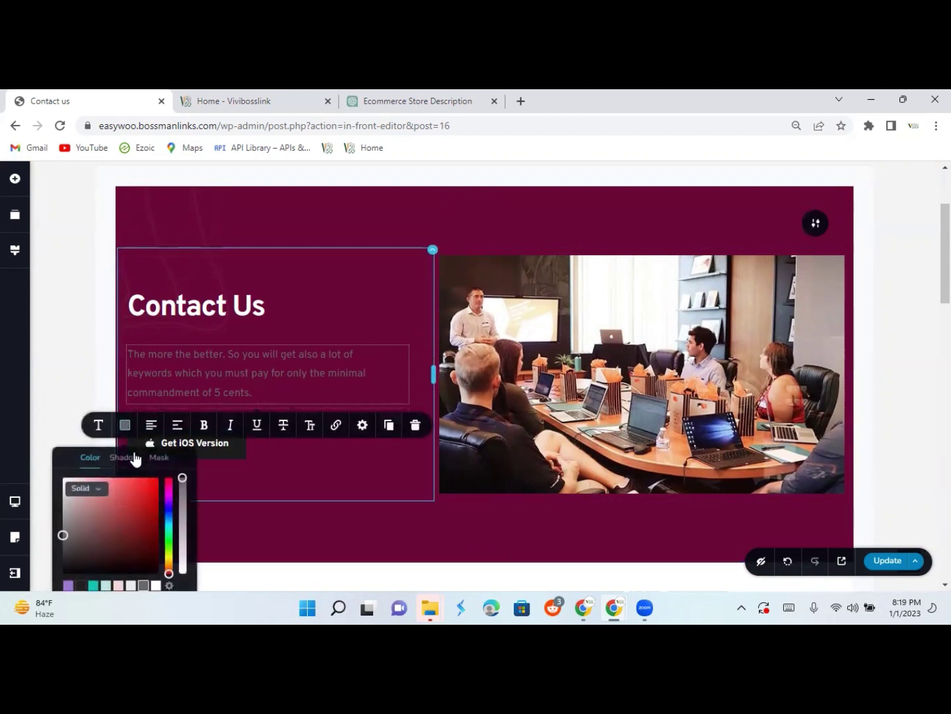
{"action": "left_click", "coordinate": [155, 586]}
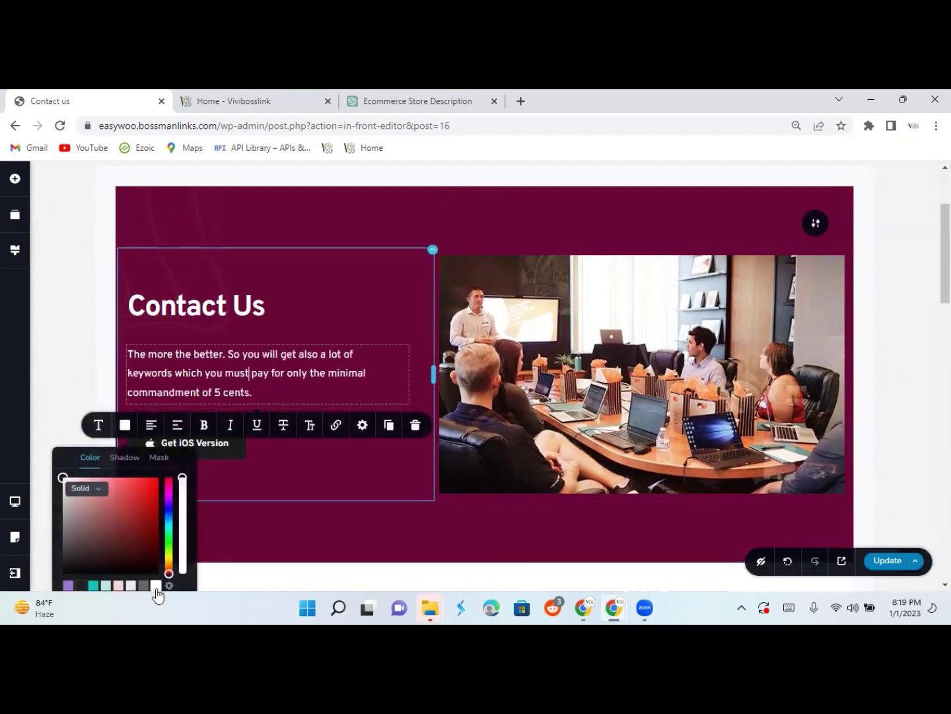
{"action": "left_click", "coordinate": [443, 512]}
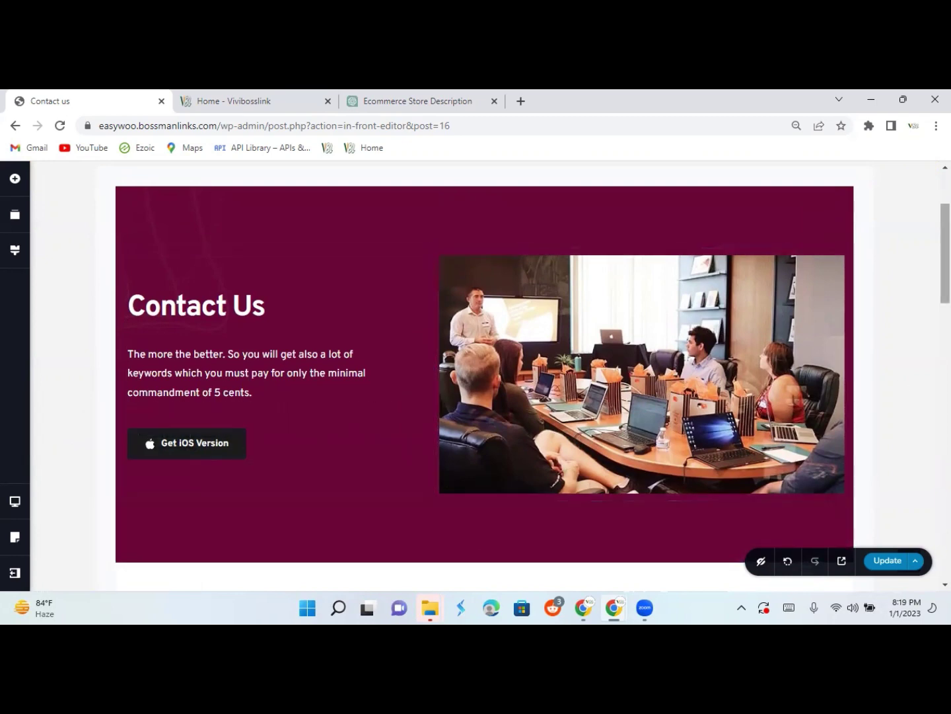
Remove the conference table meeting photo from the hero block's image element, leaving the element in place.
{"action": "scroll", "coordinate": [484, 376], "scroll_direction": "down", "scroll_amount": 3}
{"action": "scroll", "coordinate": [485, 376], "scroll_direction": "up", "scroll_amount": 4}
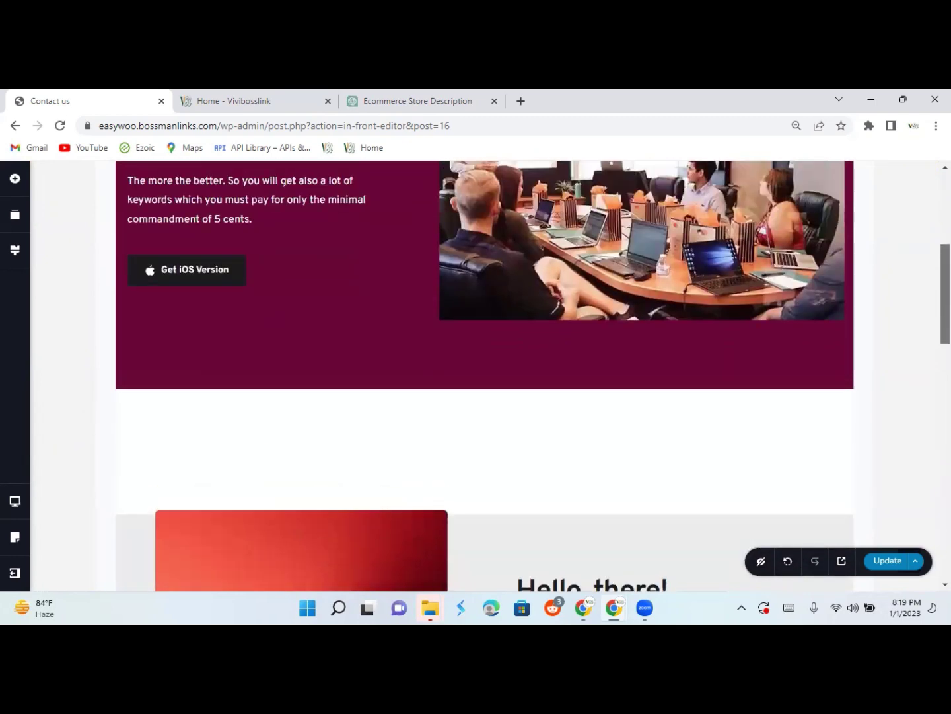
{"action": "scroll", "coordinate": [861, 273], "scroll_direction": "down", "scroll_amount": 2}
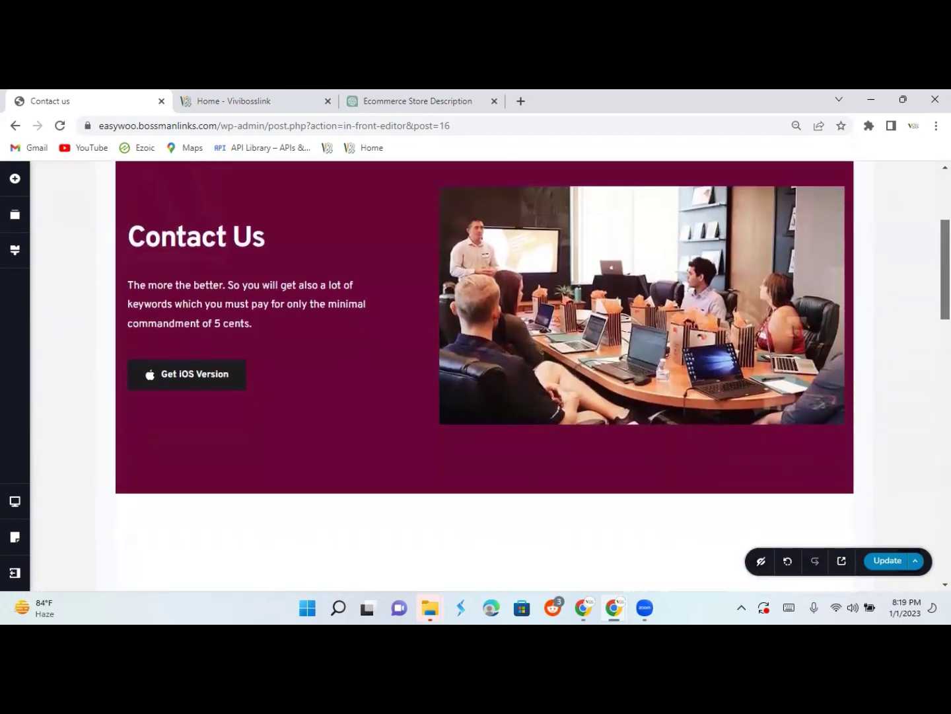
{"action": "scroll", "coordinate": [861, 273], "scroll_direction": "up", "scroll_amount": 1}
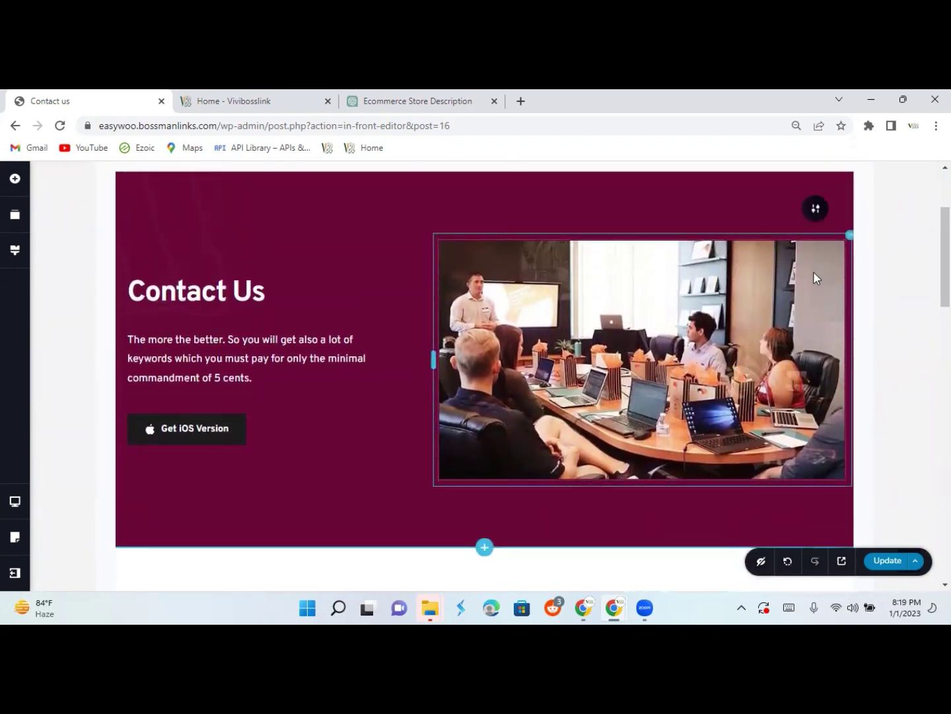
{"action": "left_click", "coordinate": [784, 305]}
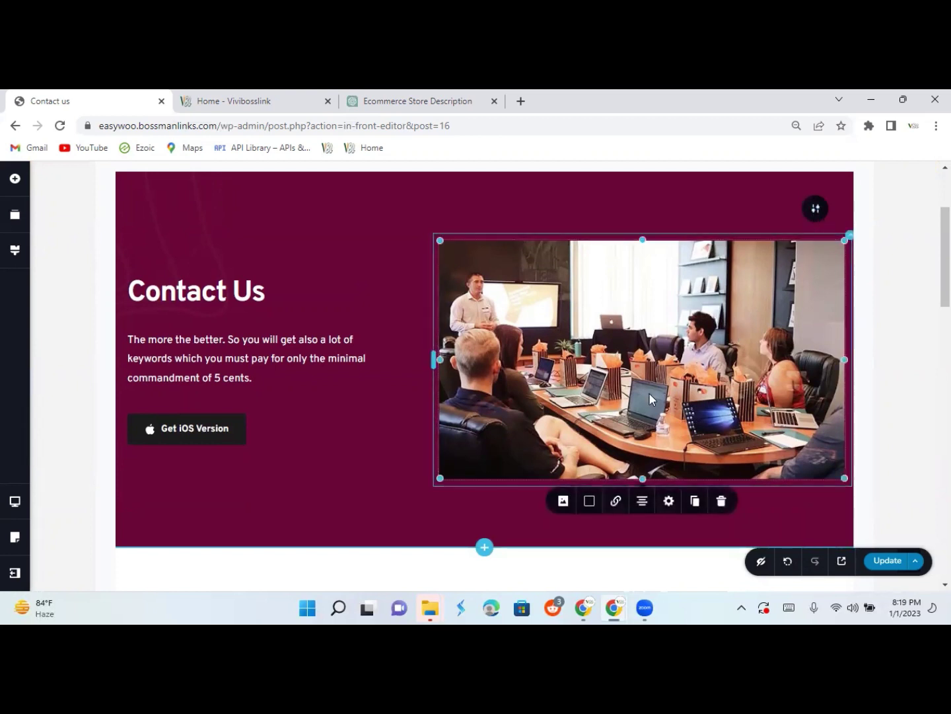
{"action": "left_click", "coordinate": [562, 502]}
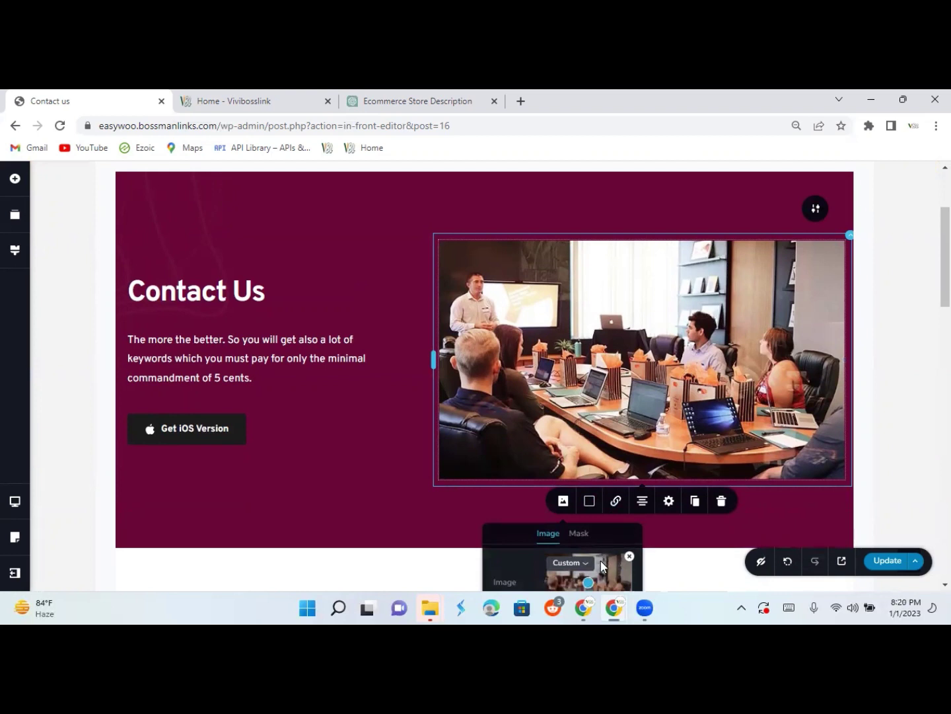
{"action": "left_click", "coordinate": [600, 561]}
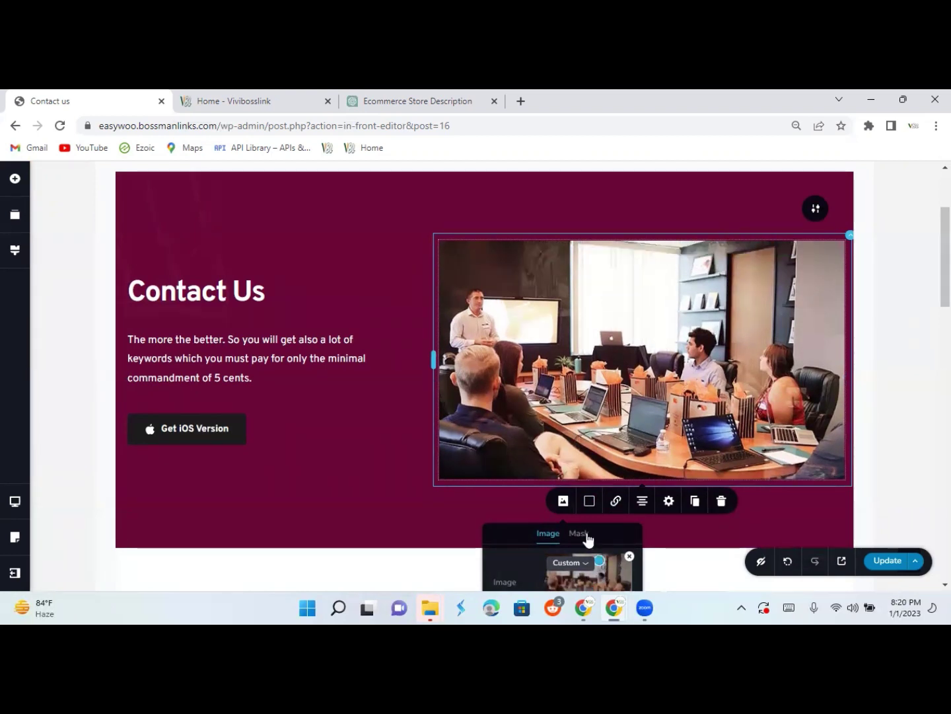
{"action": "left_click", "coordinate": [629, 556]}
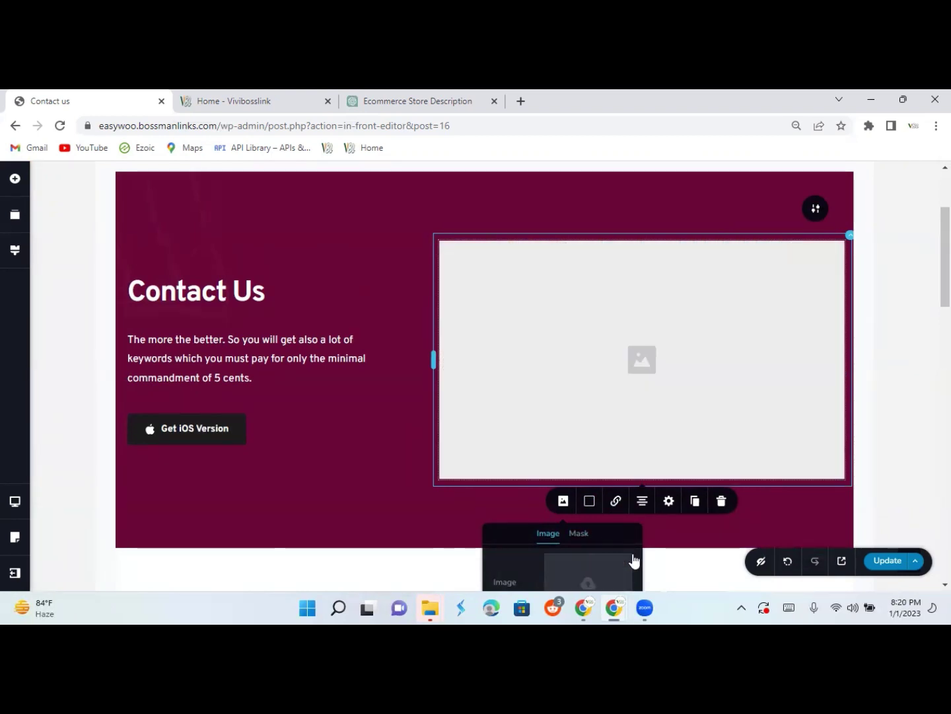
Insert the massage gun photo IMG_9696.webp from the media library into the hero block's empty image element.
{"action": "left_click", "coordinate": [560, 507]}
{"action": "left_click", "coordinate": [559, 507]}
{"action": "left_click", "coordinate": [578, 568]}
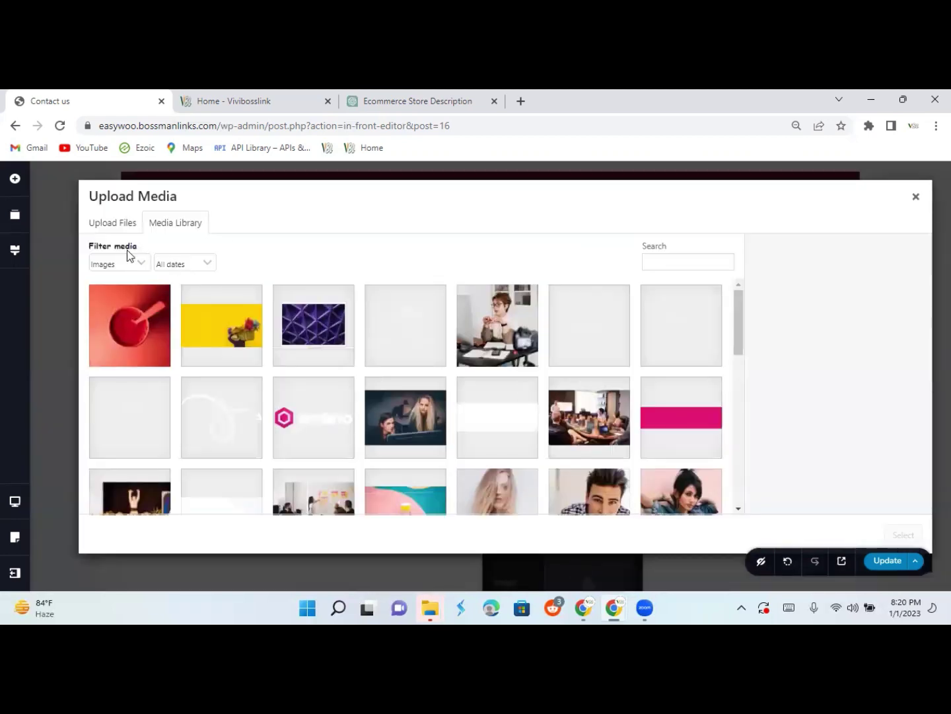
{"action": "left_click", "coordinate": [92, 226]}
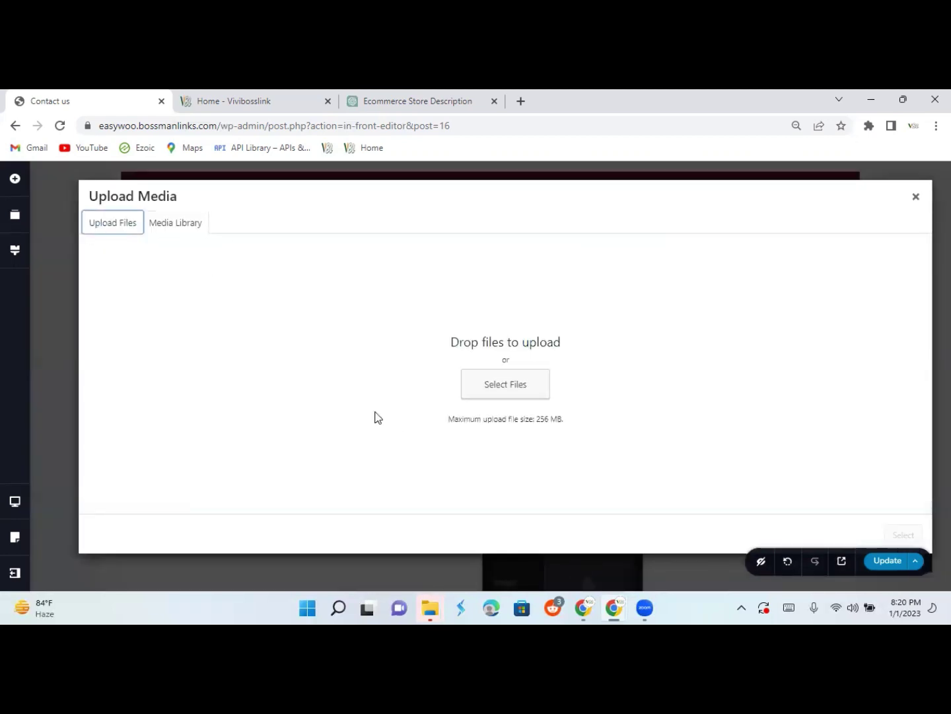
{"action": "left_click", "coordinate": [176, 221]}
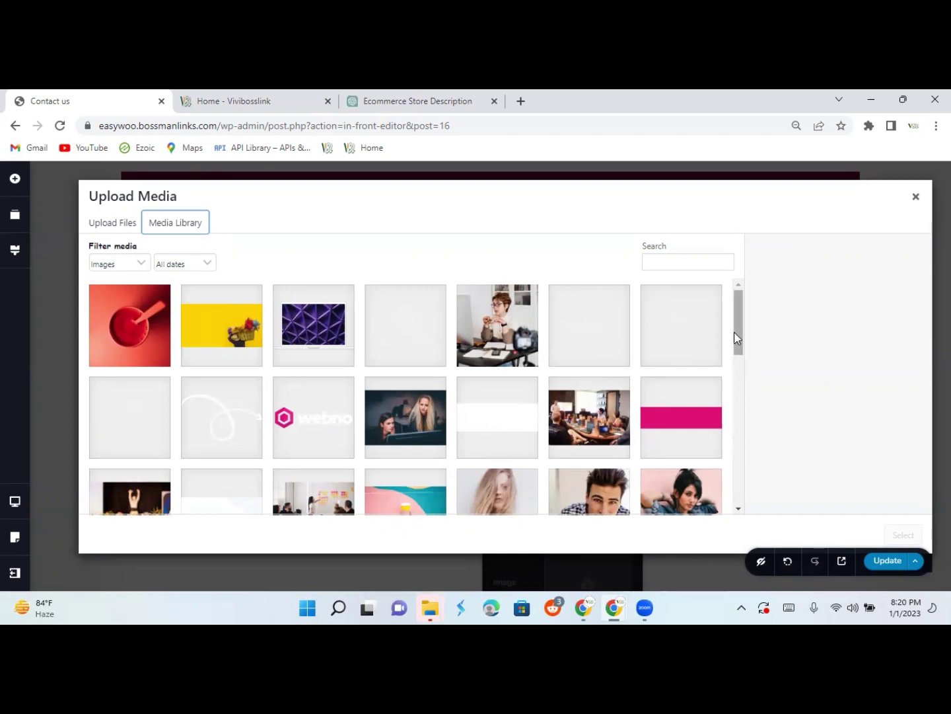
{"action": "left_click_drag", "start_coordinate": [734, 332], "coordinate": [750, 391]}
{"action": "left_click", "coordinate": [405, 422]}
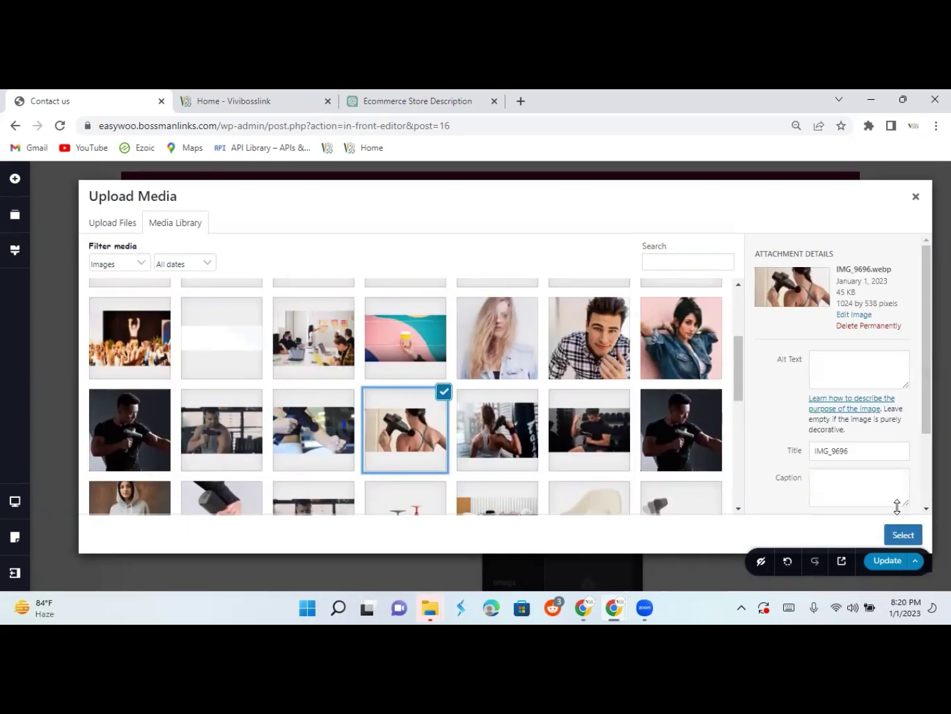
{"action": "left_click", "coordinate": [903, 536]}
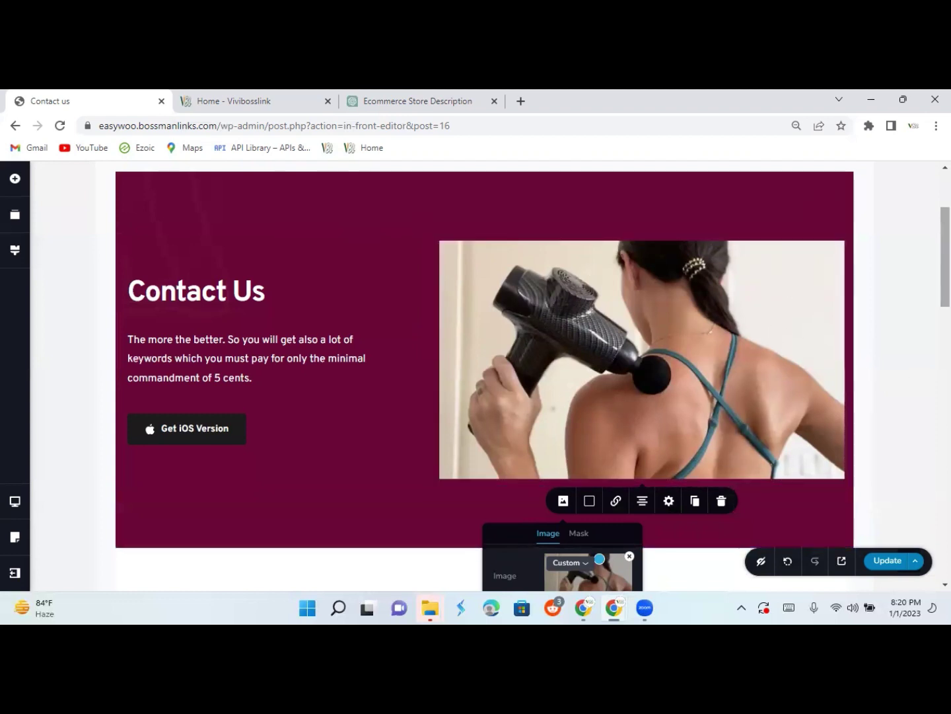
Examine the hero block's layout with its new photo, from the site header to the space below the block.
{"action": "scroll", "coordinate": [562, 395], "scroll_direction": "down", "scroll_amount": 2}
{"action": "scroll", "coordinate": [484, 376], "scroll_direction": "up", "scroll_amount": 4}
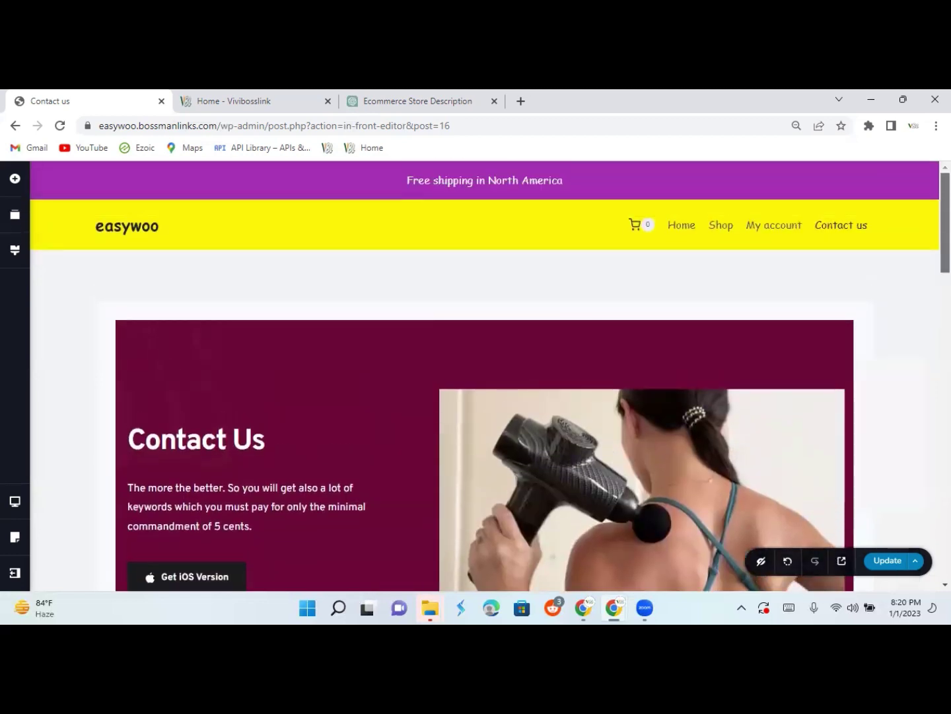
{"action": "scroll", "coordinate": [490, 374], "scroll_direction": "down", "scroll_amount": 2}
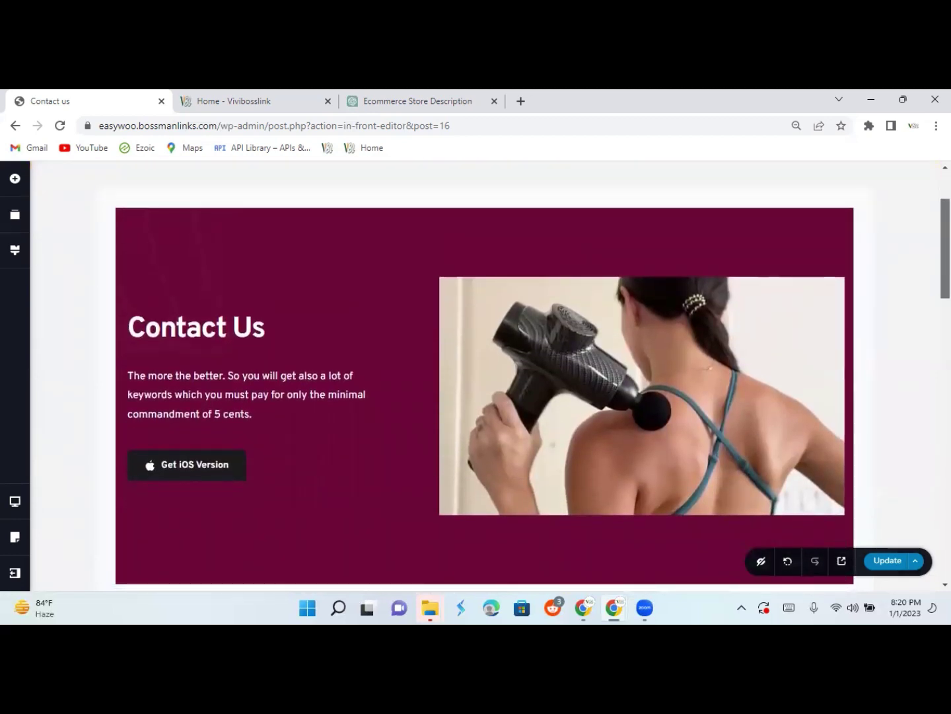
{"action": "scroll", "coordinate": [484, 375], "scroll_direction": "up", "scroll_amount": 2}
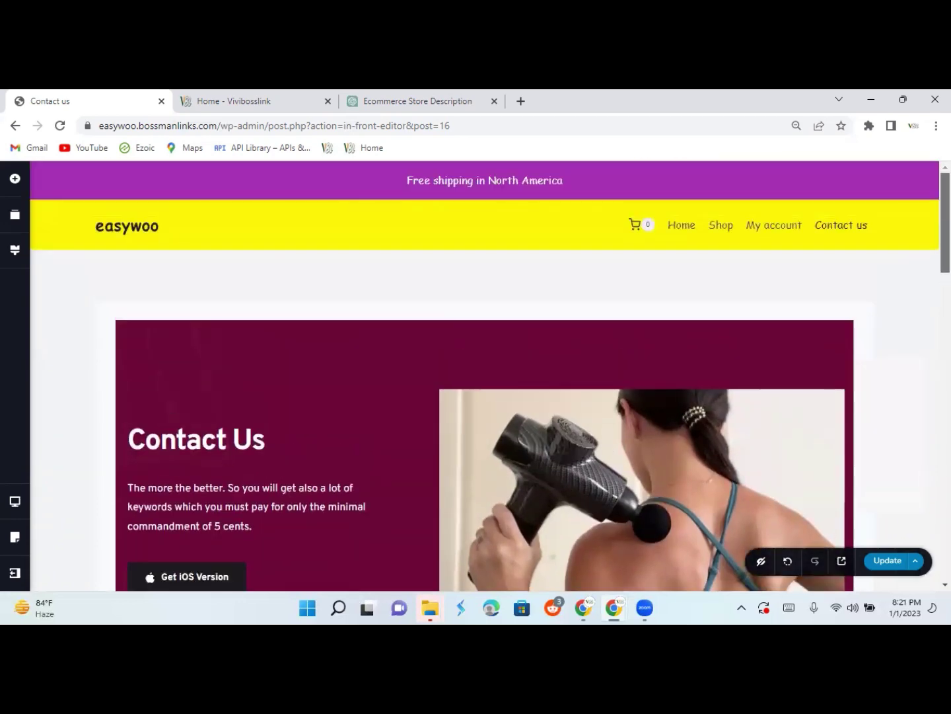
{"action": "scroll", "coordinate": [484, 376], "scroll_direction": "down", "scroll_amount": 1}
{"action": "scroll", "coordinate": [484, 376], "scroll_direction": "down", "scroll_amount": 1}
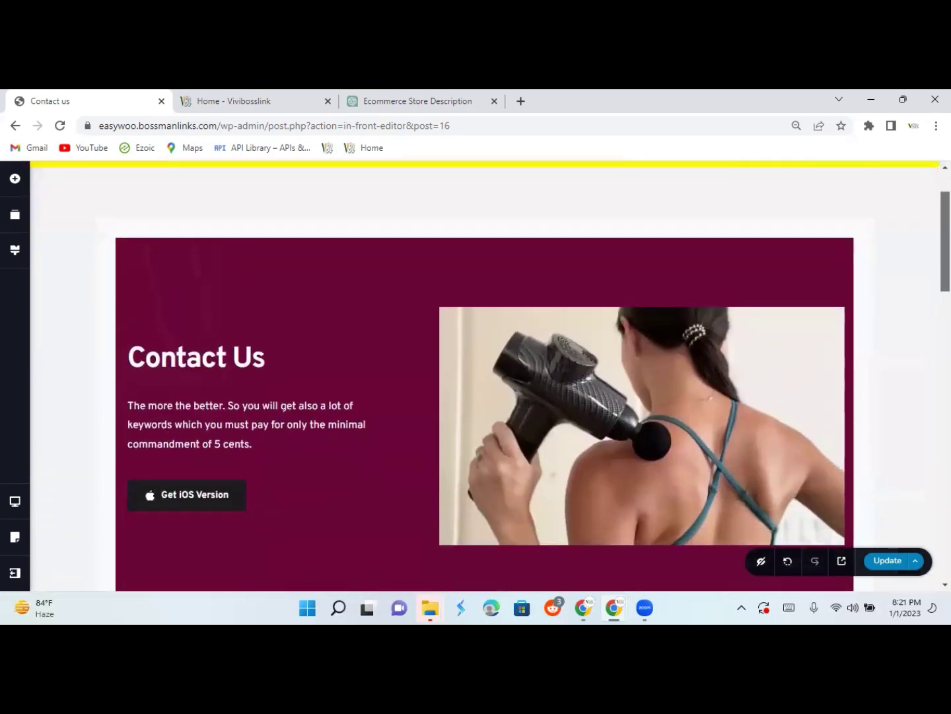
{"action": "scroll", "coordinate": [484, 376], "scroll_direction": "down", "scroll_amount": 3}
{"action": "scroll", "coordinate": [484, 376], "scroll_direction": "up", "scroll_amount": 2}
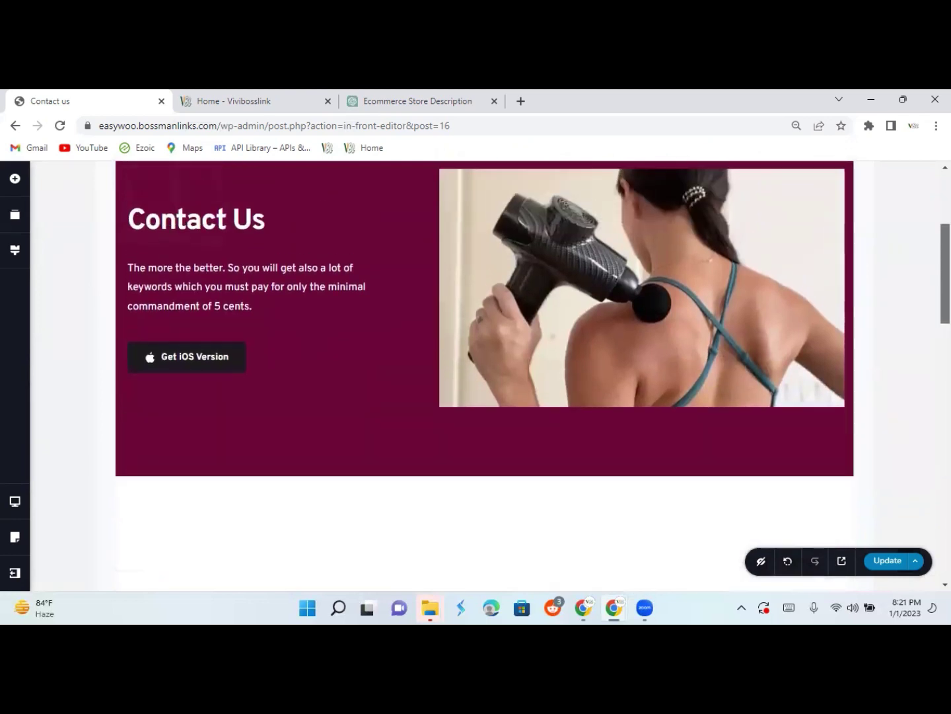
{"action": "scroll", "coordinate": [484, 376], "scroll_direction": "up", "scroll_amount": 1}
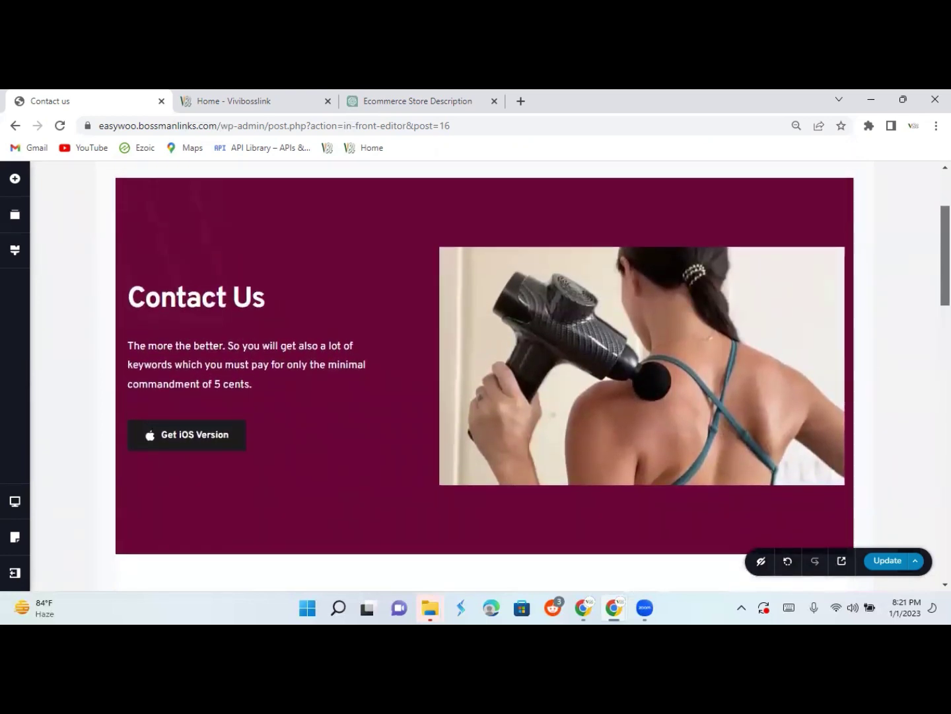
{"action": "scroll", "coordinate": [484, 376], "scroll_direction": "up", "scroll_amount": 1}
{"action": "scroll", "coordinate": [485, 376], "scroll_direction": "down", "scroll_amount": 2}
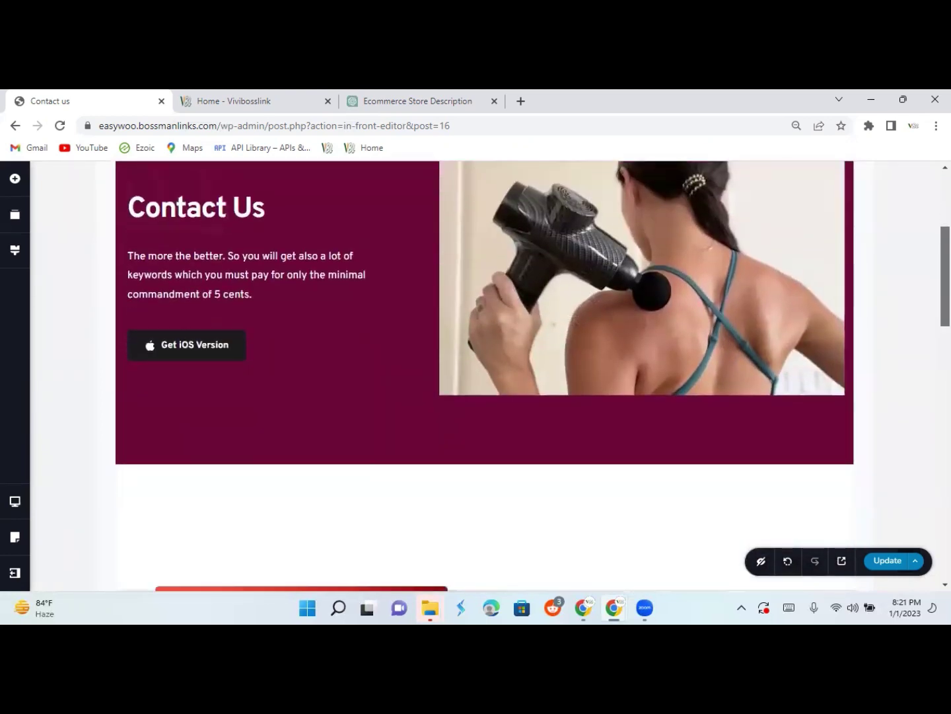
{"action": "scroll", "coordinate": [484, 376], "scroll_direction": "up", "scroll_amount": 1}
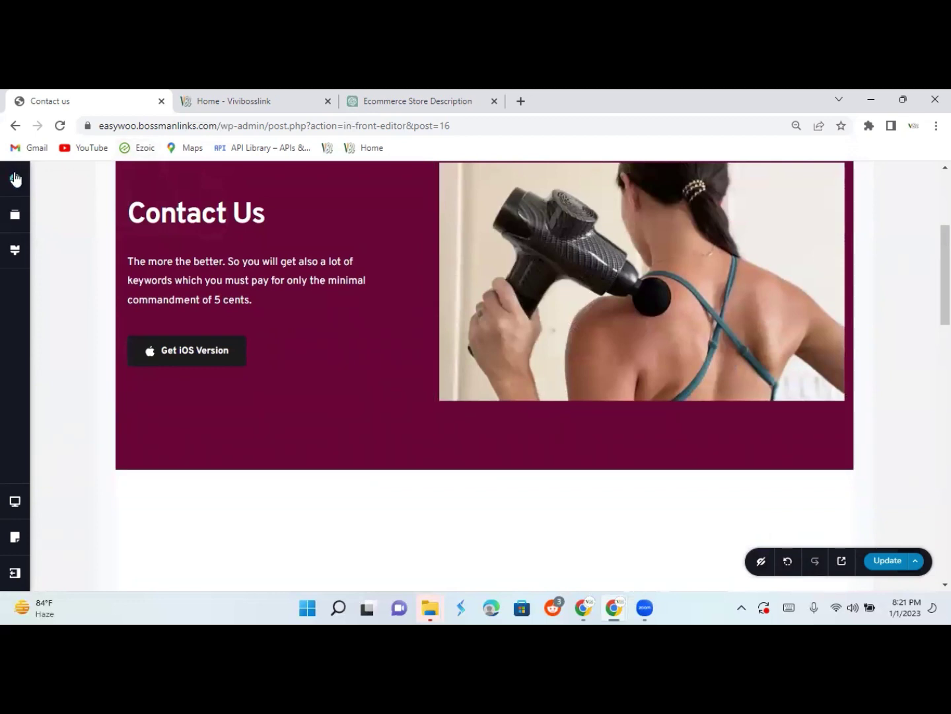
Search the elements for "ic" and add an Icon element below the "Get iOS Version" button in the hero block.
{"action": "left_click", "coordinate": [15, 178]}
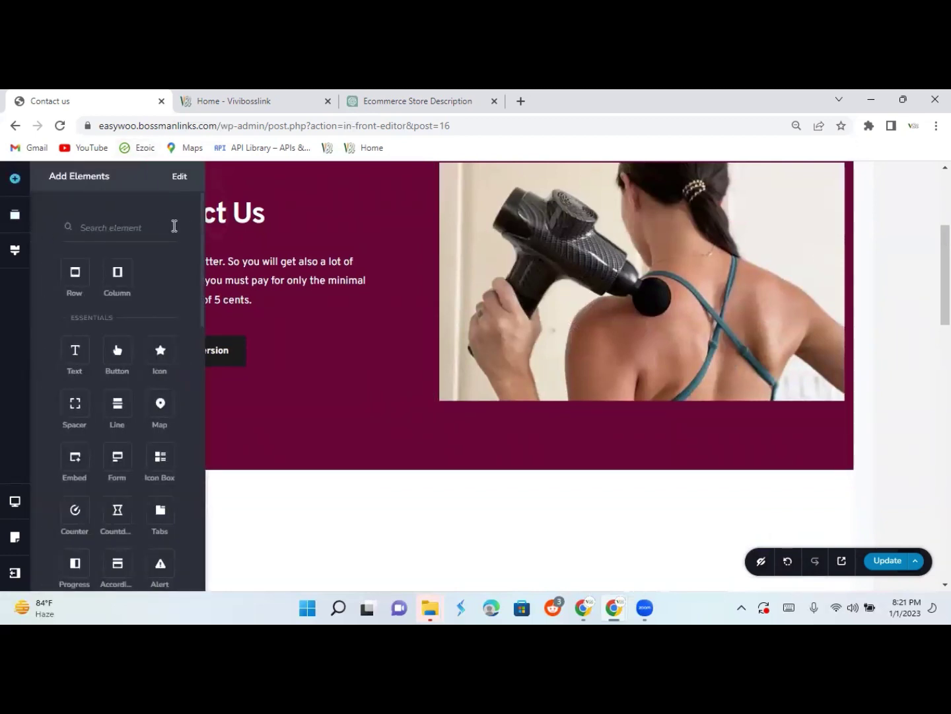
{"action": "left_click", "coordinate": [175, 226]}
{"action": "type", "text": "ic"}
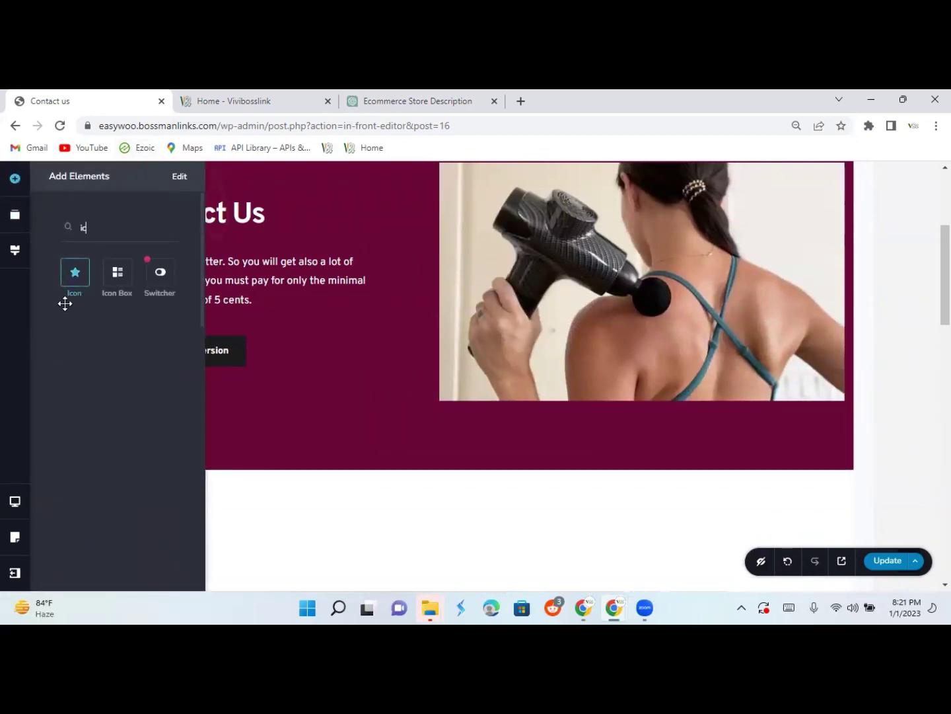
{"action": "left_click_drag", "start_coordinate": [66, 293], "coordinate": [262, 355]}
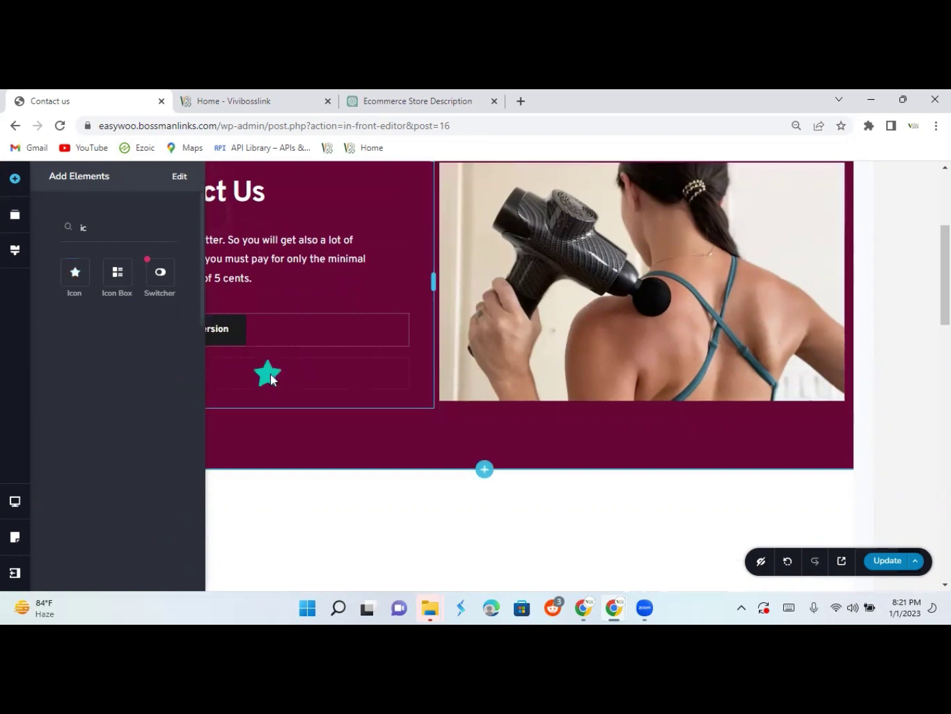
Replace the star in the hero block's icon element with the single downward chevron icon.
{"action": "left_click", "coordinate": [273, 378]}
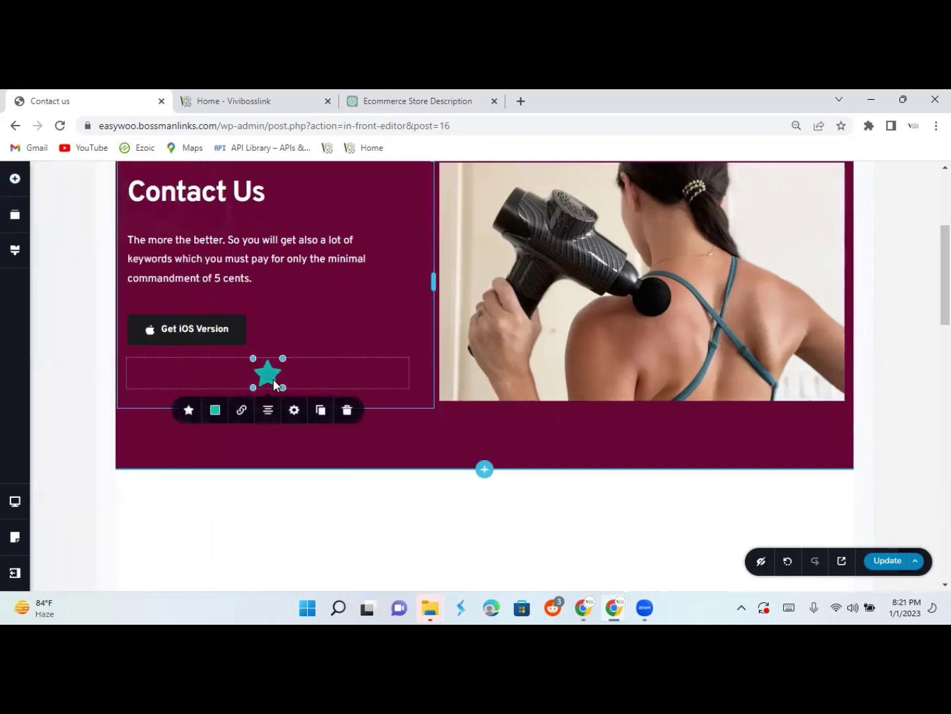
{"action": "left_click", "coordinate": [188, 410]}
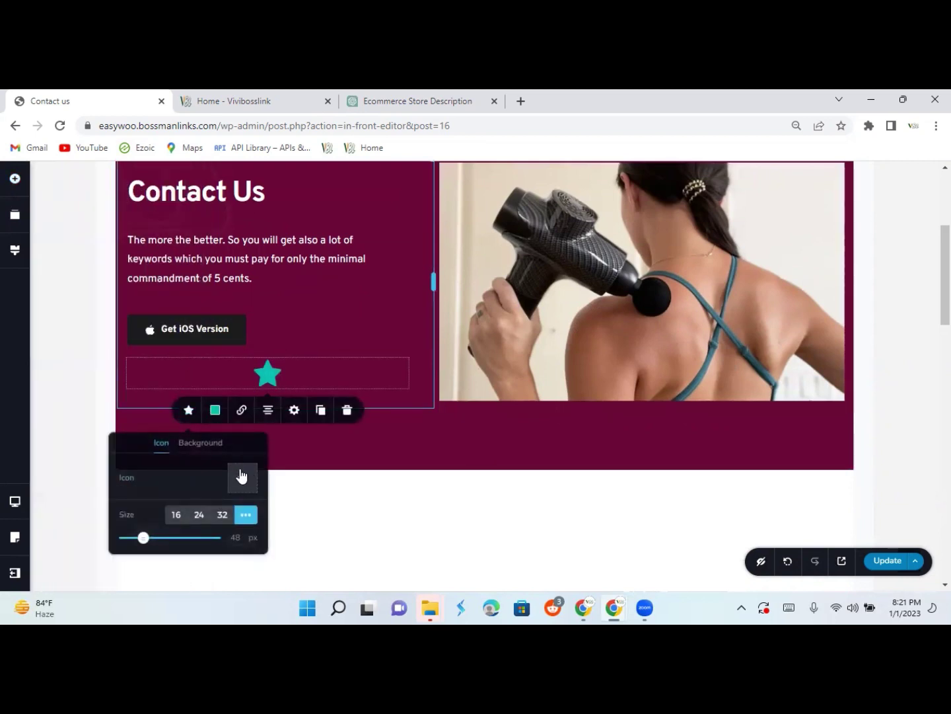
{"action": "left_click", "coordinate": [241, 476]}
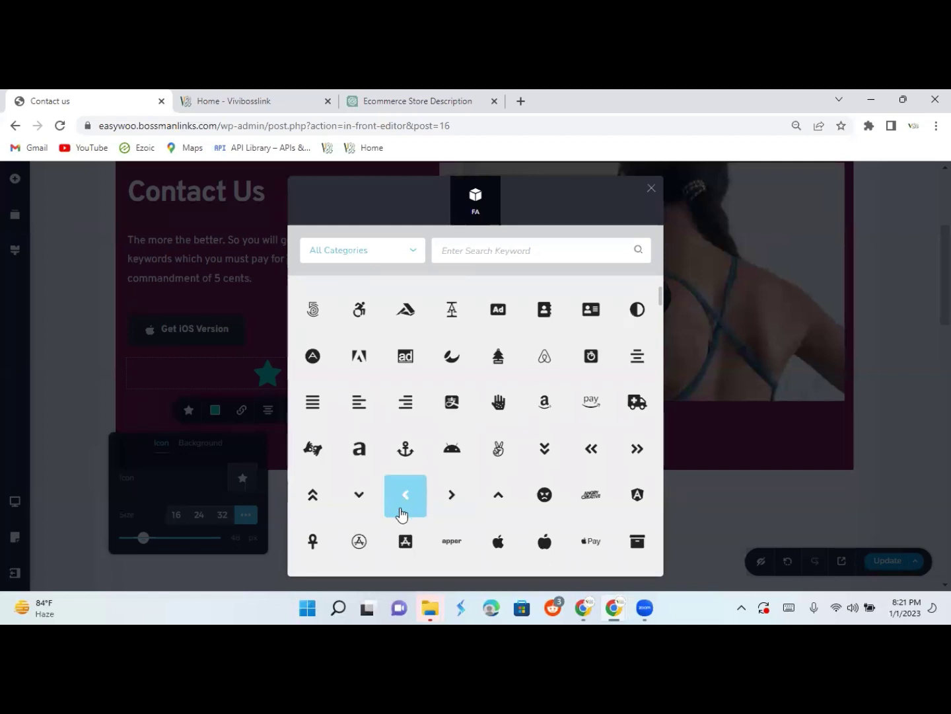
{"action": "left_click", "coordinate": [358, 496]}
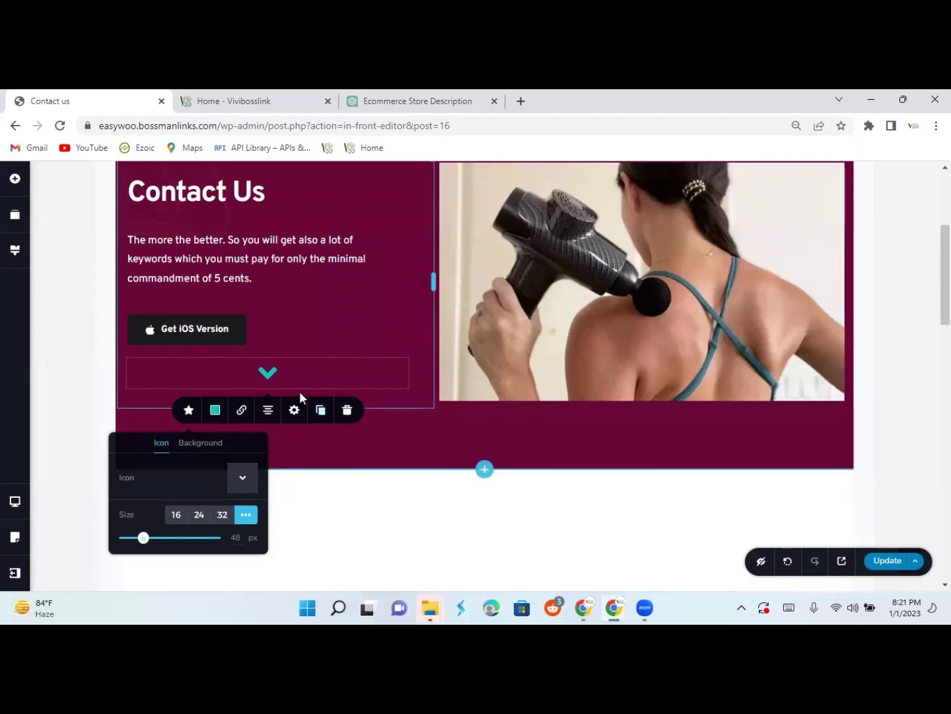
Delete the "Get iOS Version" button from the hero block.
{"action": "left_click", "coordinate": [205, 334]}
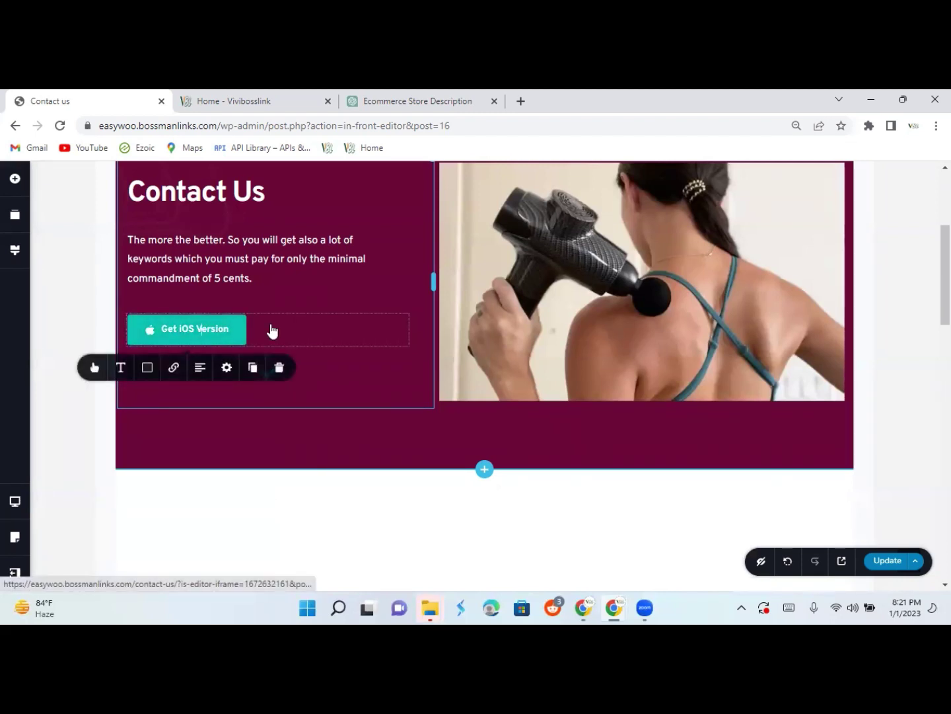
{"action": "left_click", "coordinate": [280, 368]}
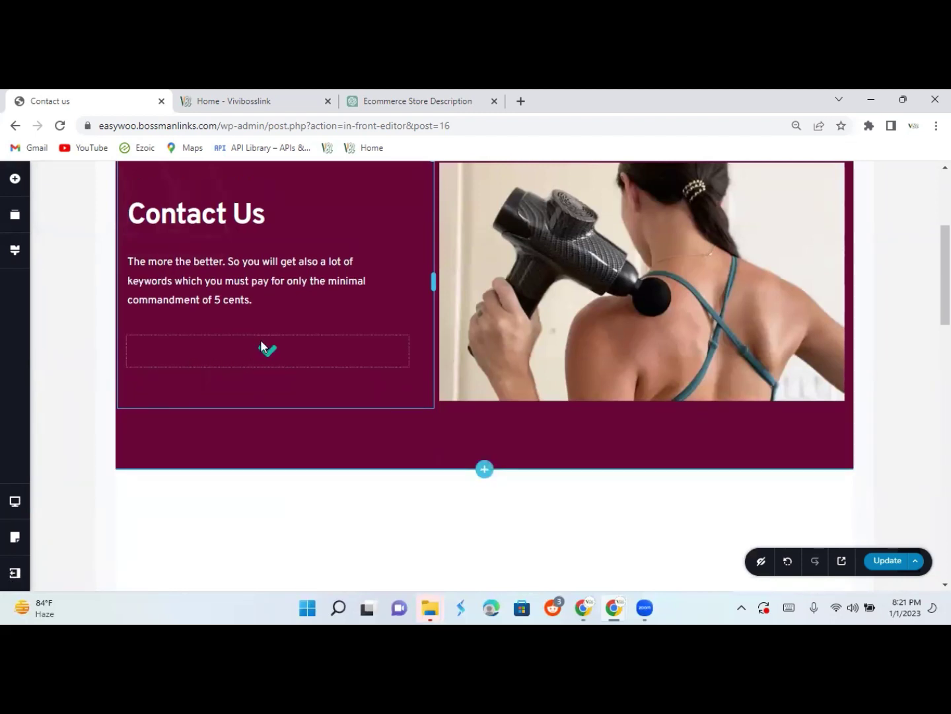
Set the color of the hero block's chevron icon to #ffd700.
{"action": "left_click", "coordinate": [265, 348]}
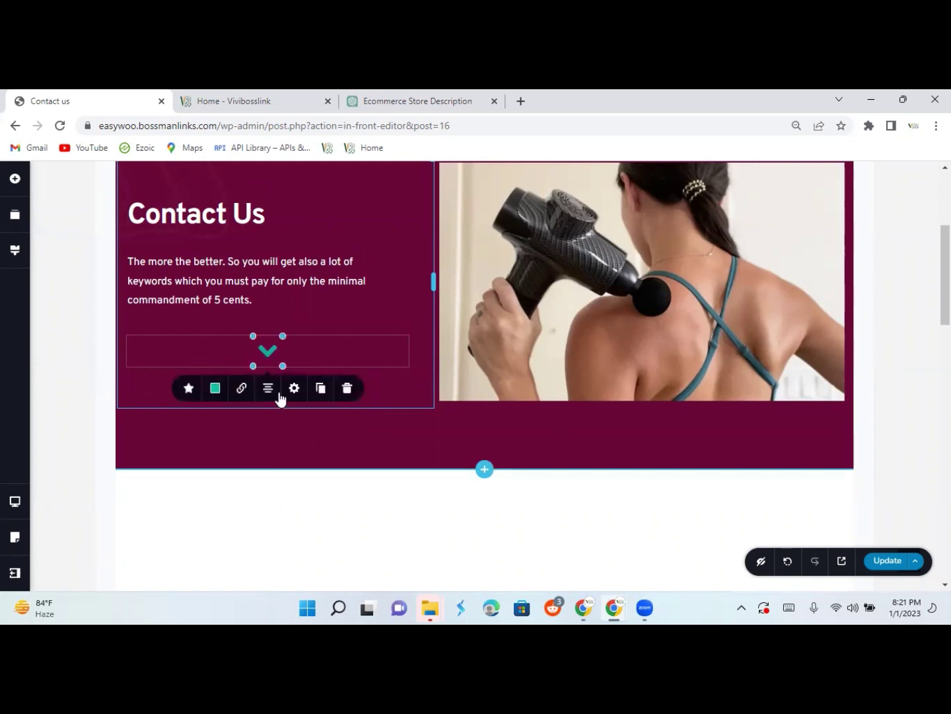
{"action": "left_click", "coordinate": [216, 390]}
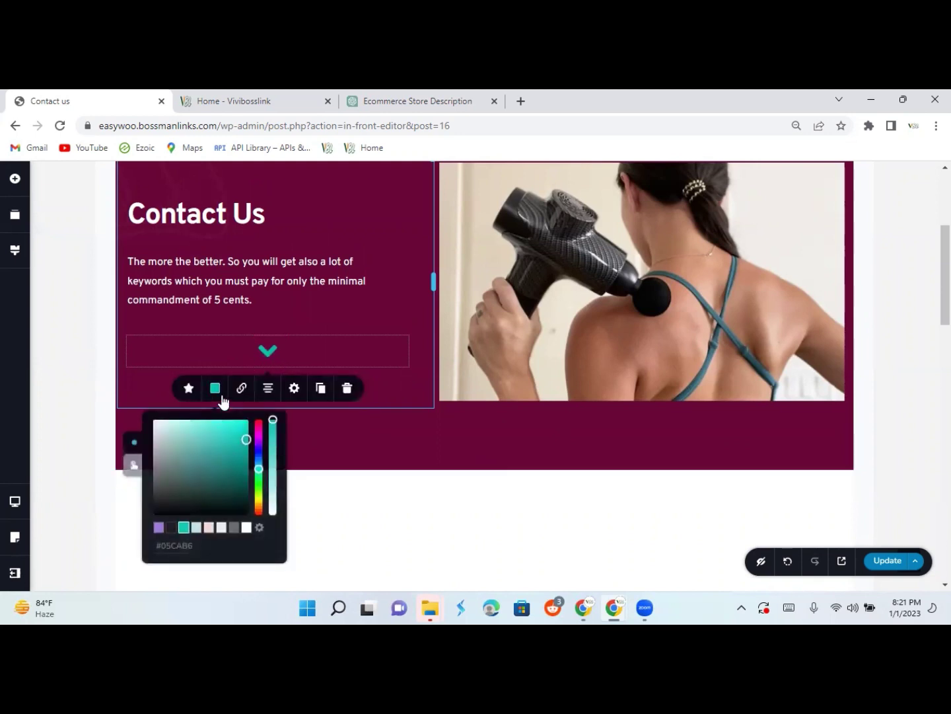
{"action": "left_click", "coordinate": [193, 545]}
{"action": "type", "text": "#ff700"}
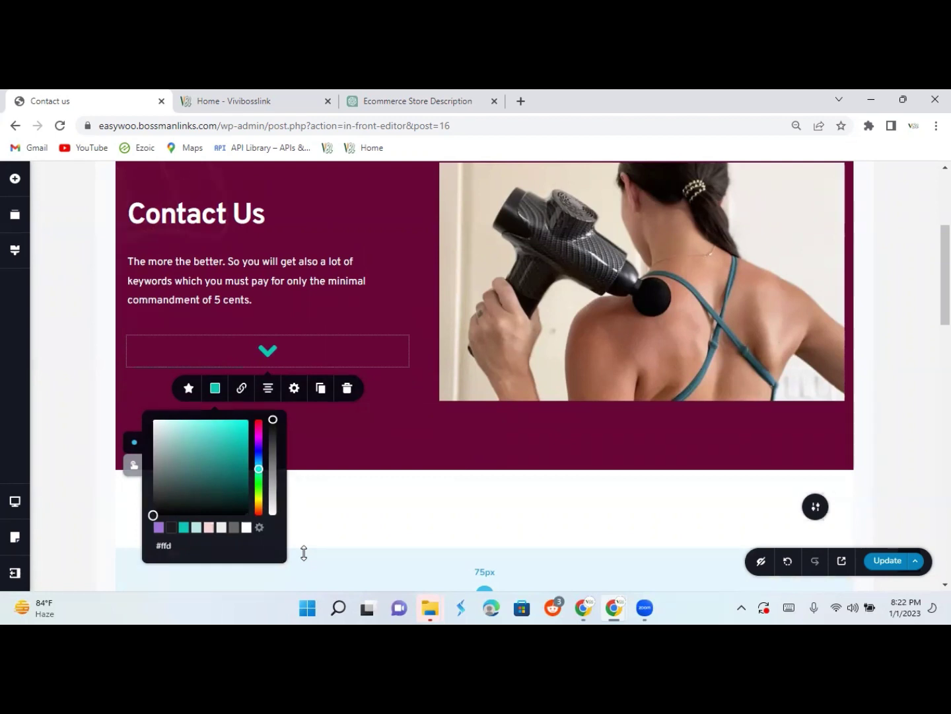
{"action": "key", "text": "Return"}
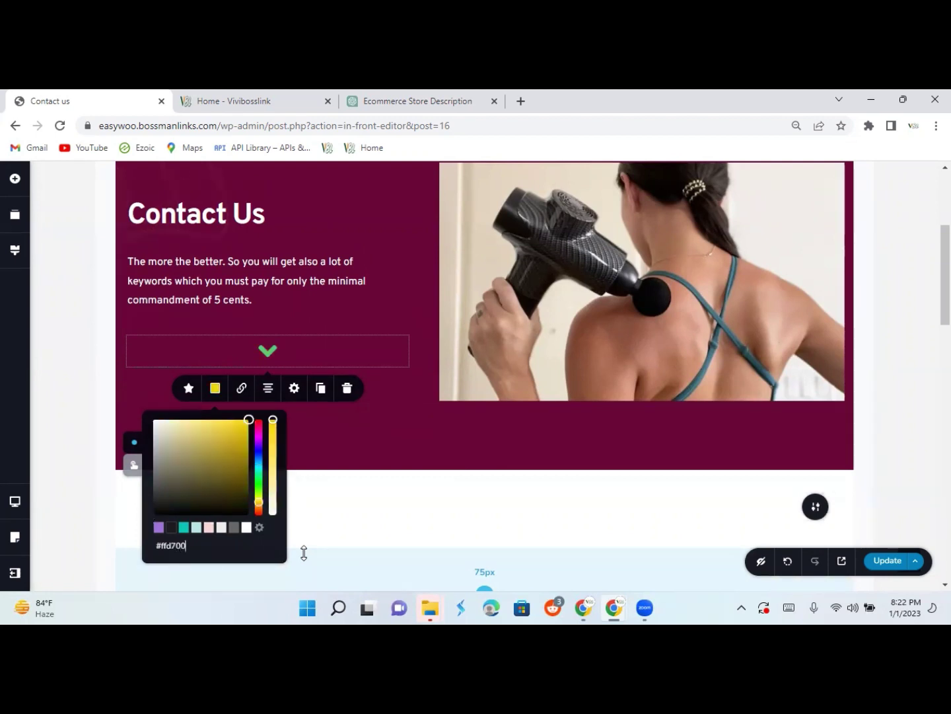
{"action": "scroll", "coordinate": [464, 459], "scroll_direction": "up", "scroll_amount": 2}
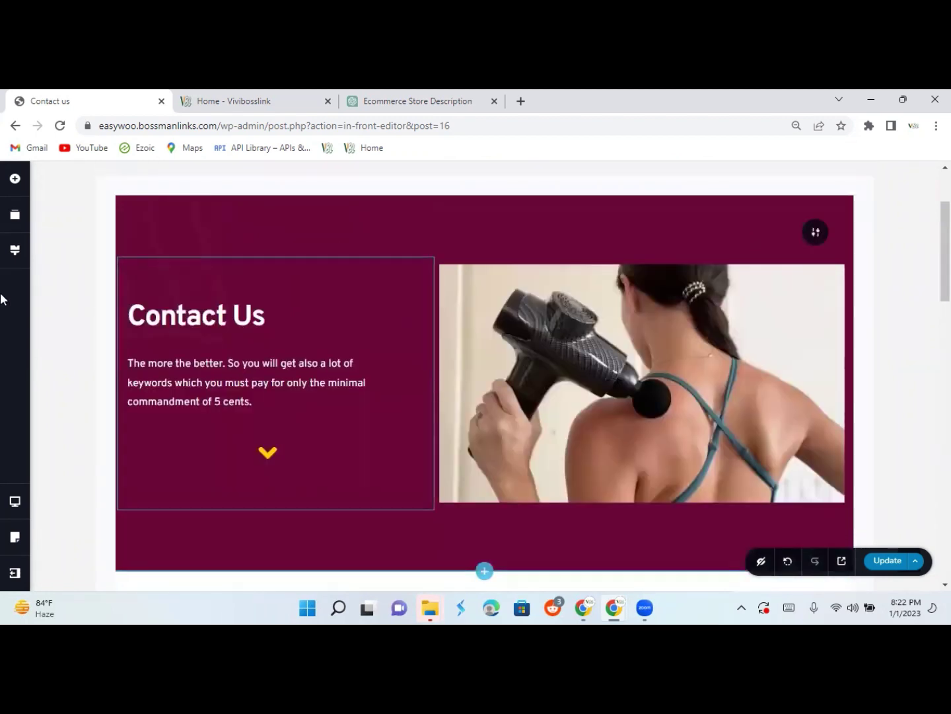
Apply the Zoom animation effect to the "Contact Us" heading.
{"action": "left_click", "coordinate": [251, 319]}
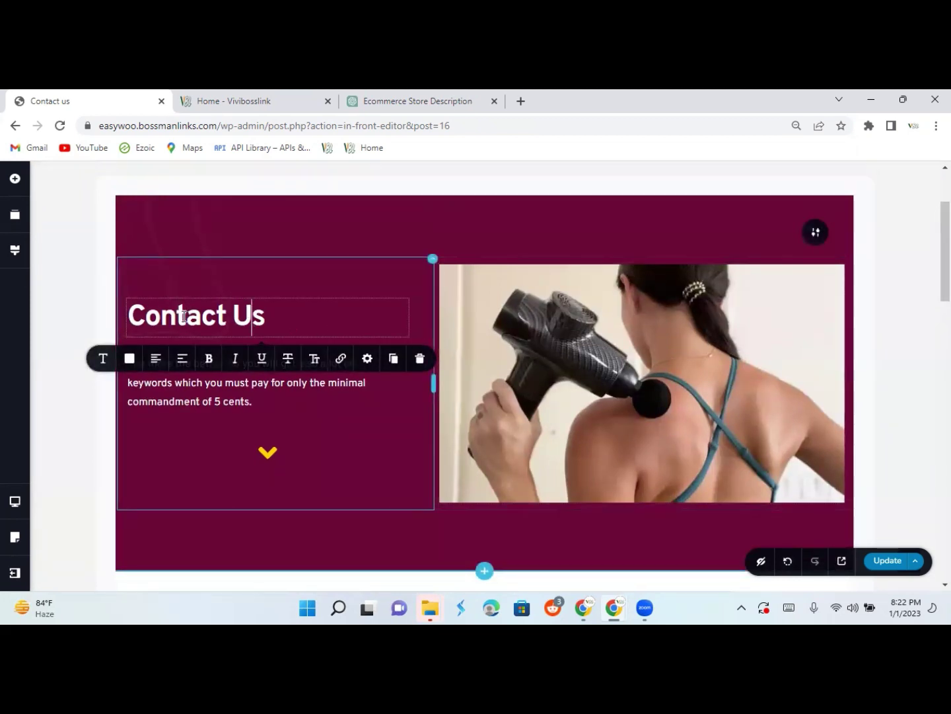
{"action": "left_click", "coordinate": [366, 359]}
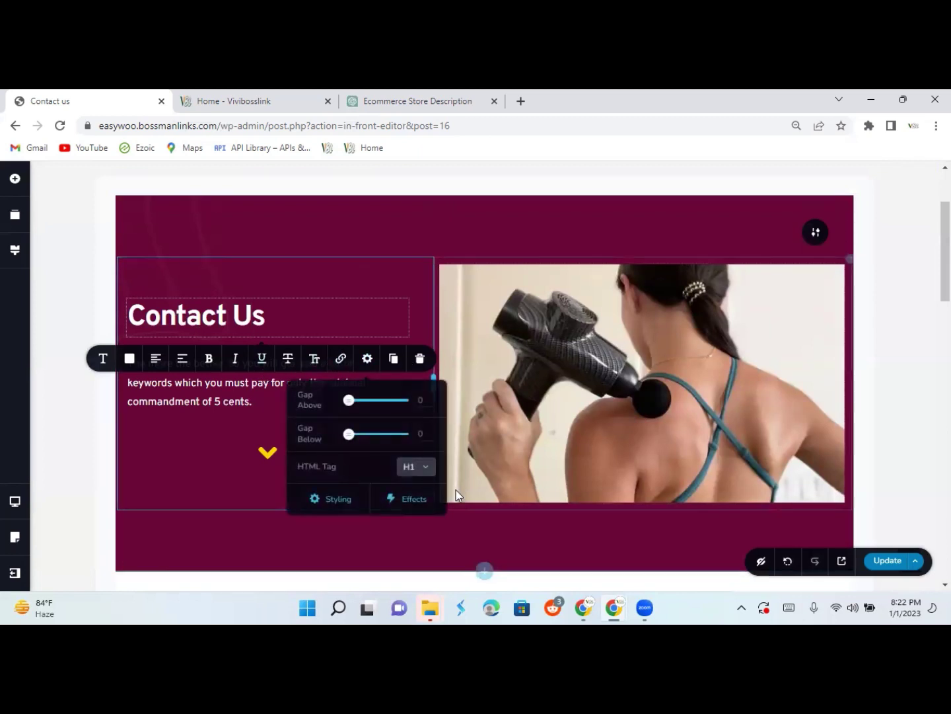
{"action": "left_click", "coordinate": [415, 500]}
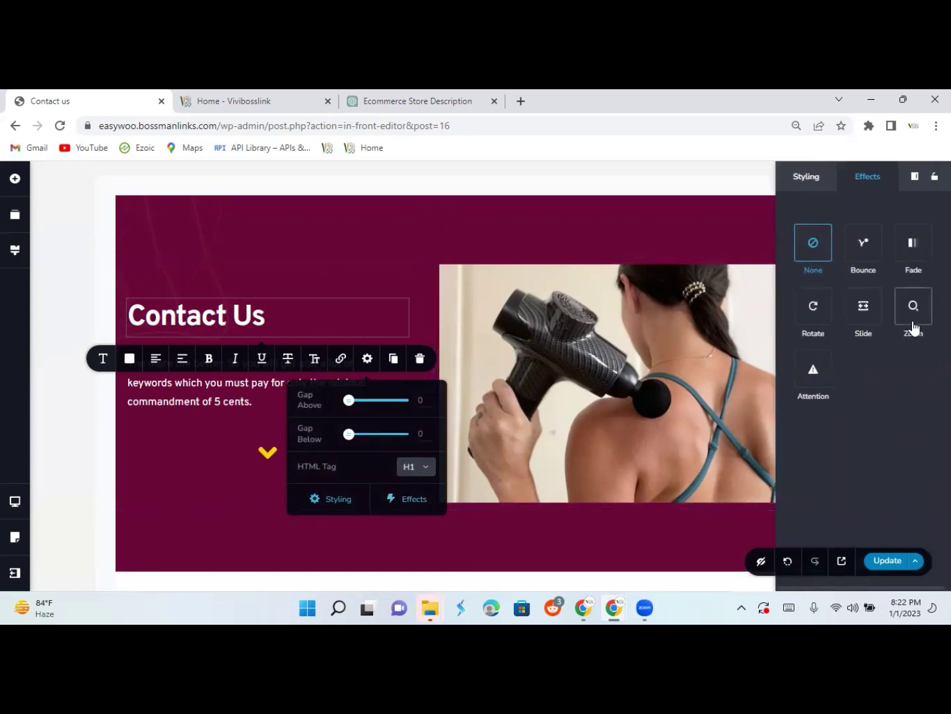
{"action": "left_click", "coordinate": [872, 327]}
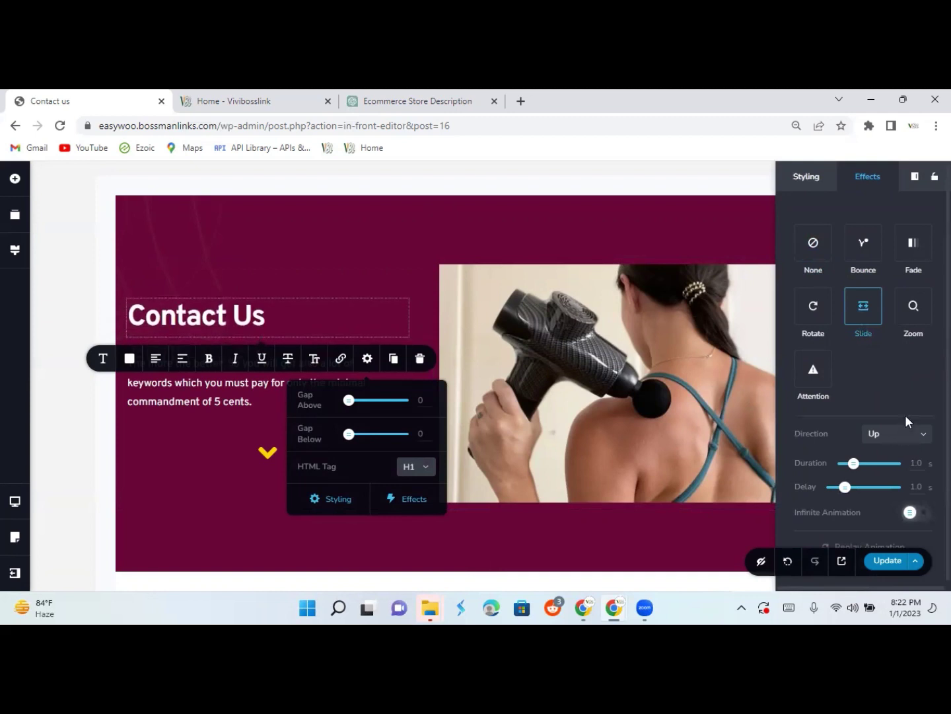
{"action": "left_click", "coordinate": [914, 334]}
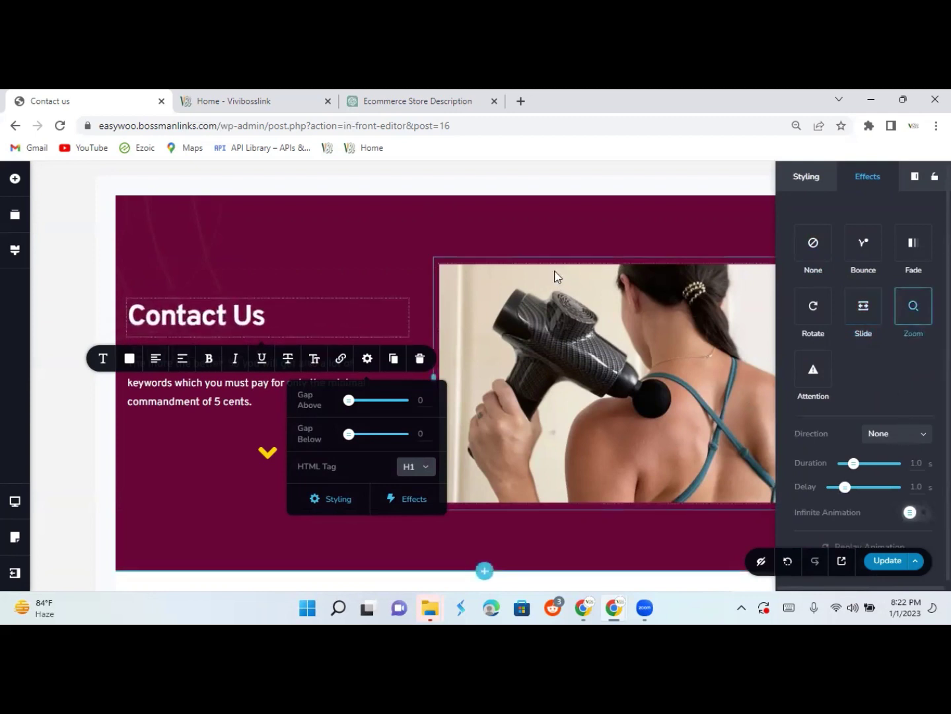
{"action": "left_click", "coordinate": [386, 255]}
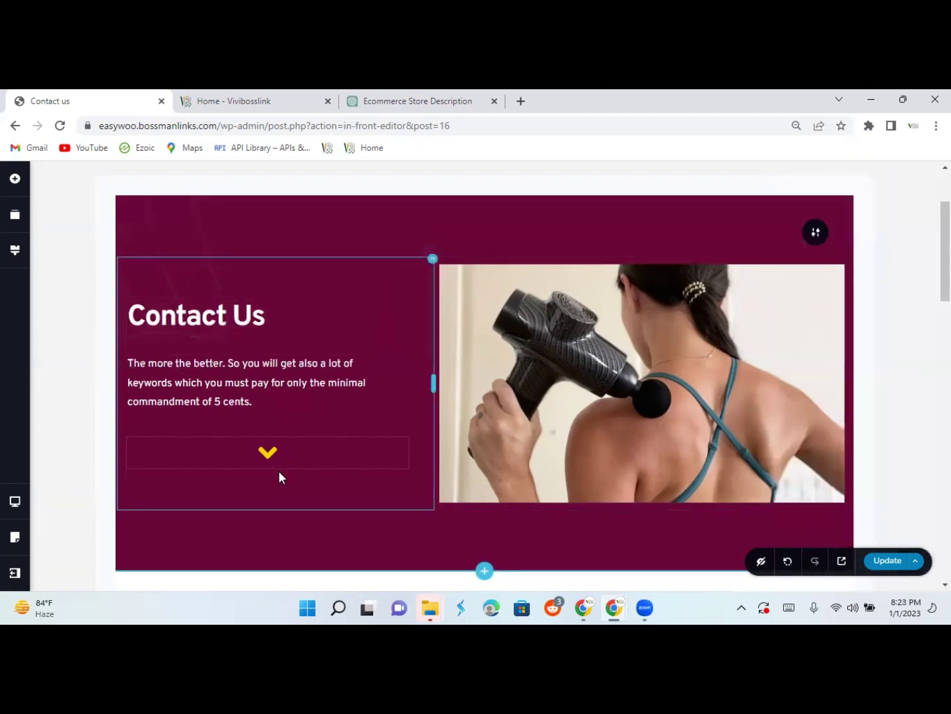
Apply the Slide animation effect with infinite animation to the hero block's chevron icon.
{"action": "left_click", "coordinate": [278, 446]}
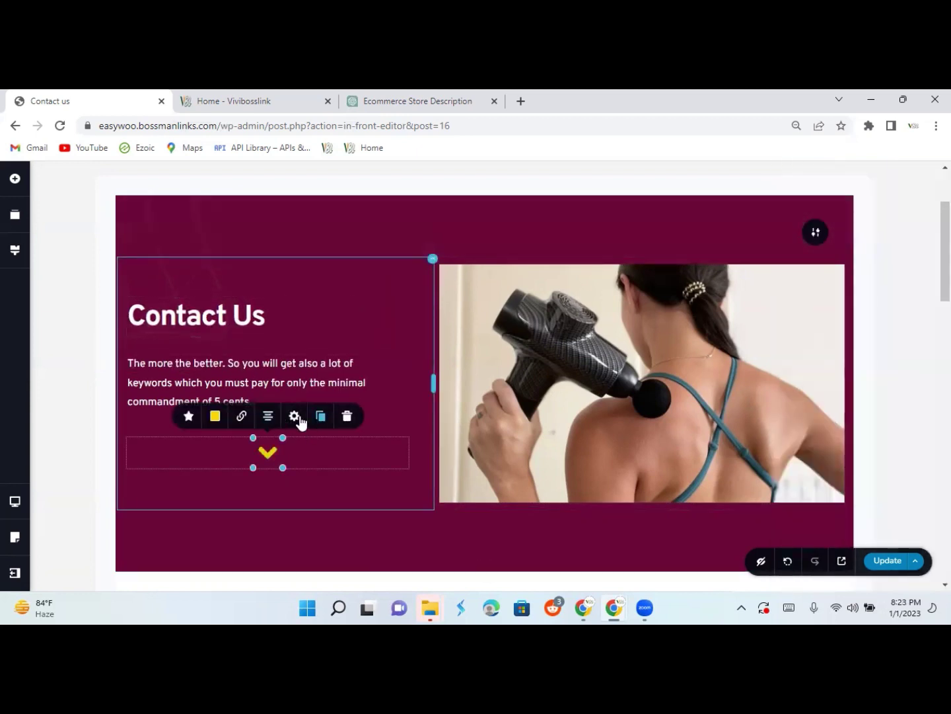
{"action": "left_click", "coordinate": [293, 419]}
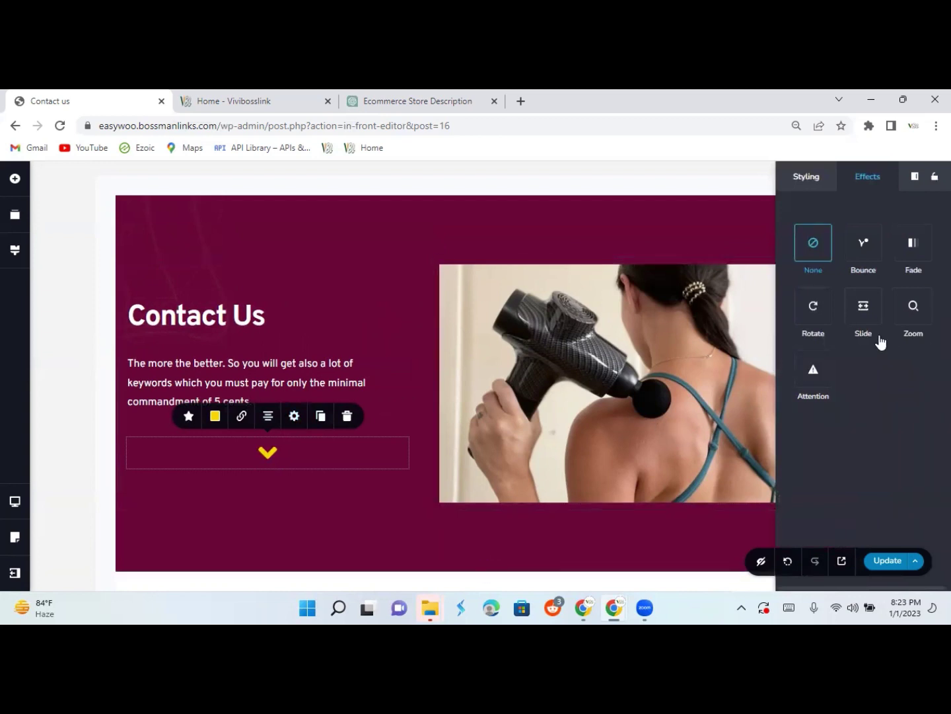
{"action": "left_click", "coordinate": [866, 317]}
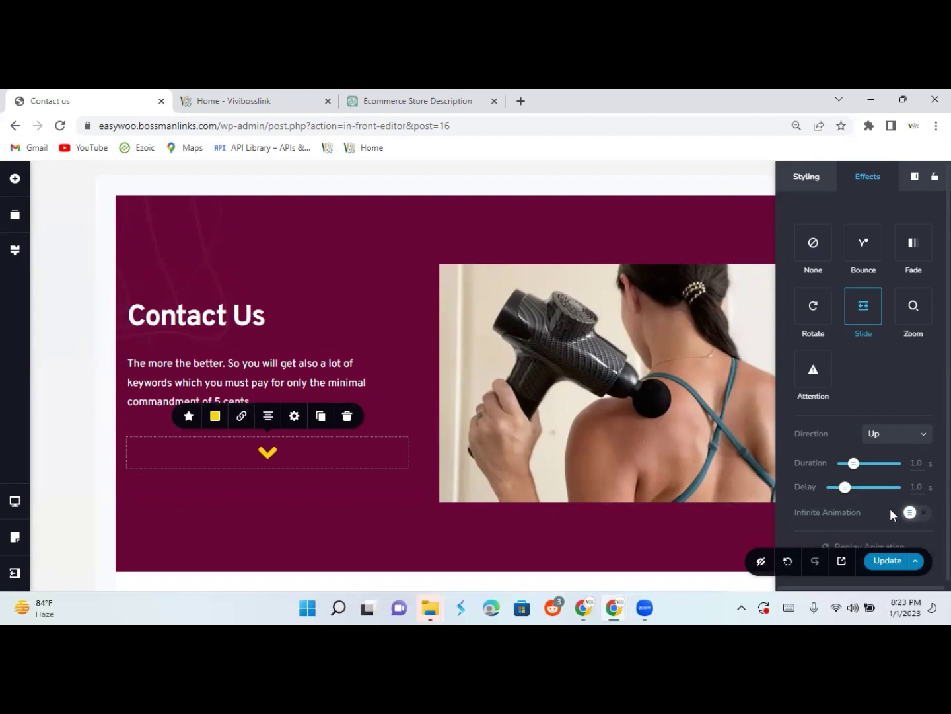
{"action": "left_click", "coordinate": [919, 513]}
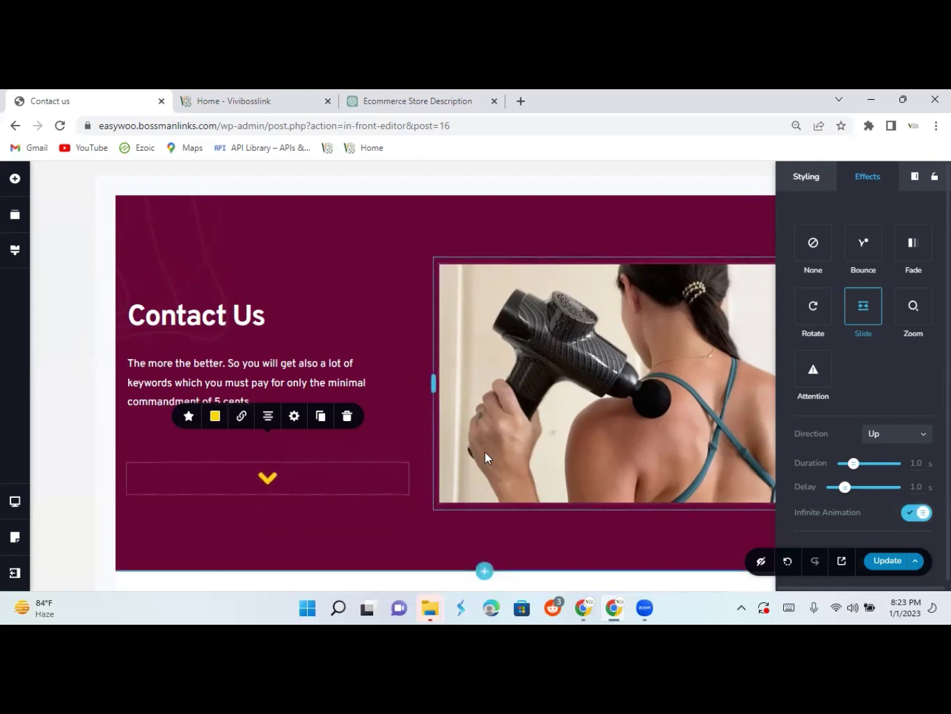
{"action": "left_click", "coordinate": [470, 211]}
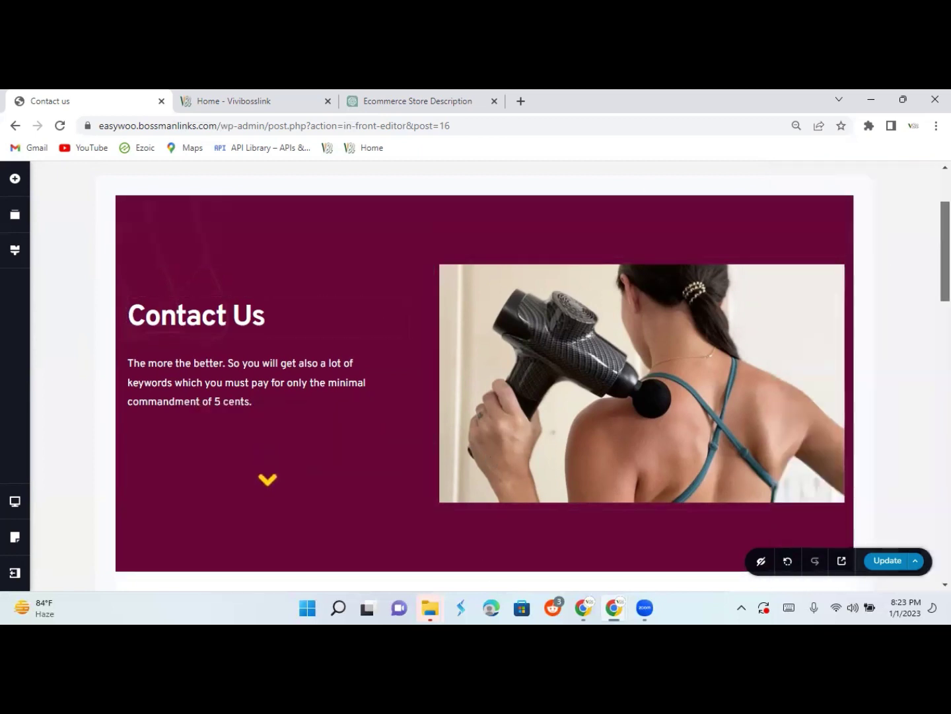
Replace the red cup image beside the "Hello, there!" contact form with IMG_9708.jpg from the media library.
{"action": "scroll", "coordinate": [883, 255], "scroll_direction": "up", "scroll_amount": 3}
{"action": "scroll", "coordinate": [489, 377], "scroll_direction": "up", "scroll_amount": 1}
{"action": "scroll", "coordinate": [489, 377], "scroll_direction": "down", "scroll_amount": 2}
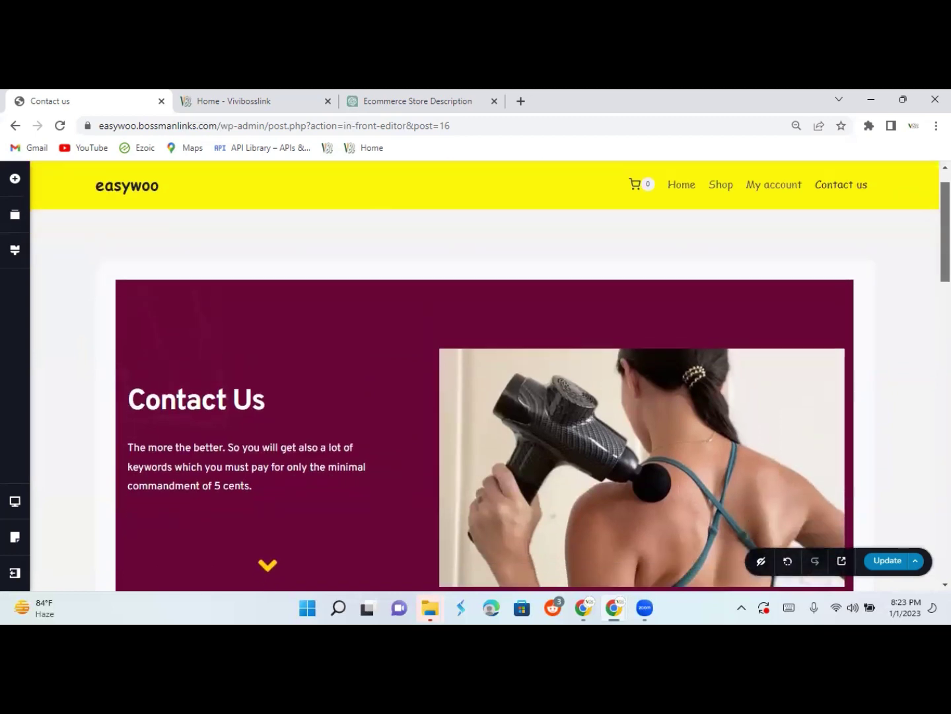
{"action": "scroll", "coordinate": [489, 377], "scroll_direction": "down", "scroll_amount": 8}
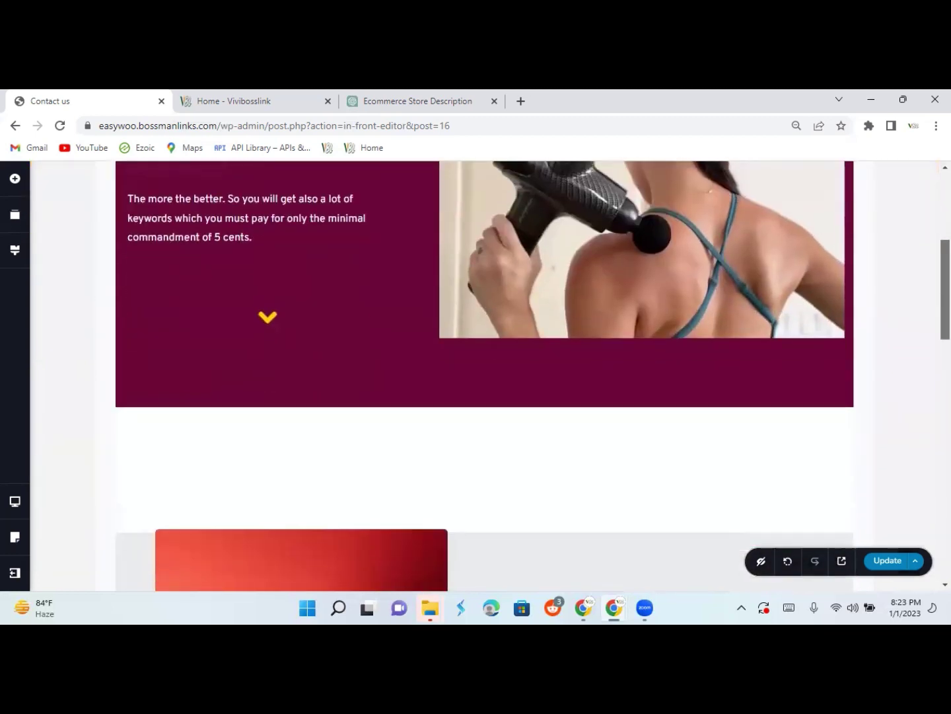
{"action": "scroll", "coordinate": [489, 376], "scroll_direction": "down", "scroll_amount": 3}
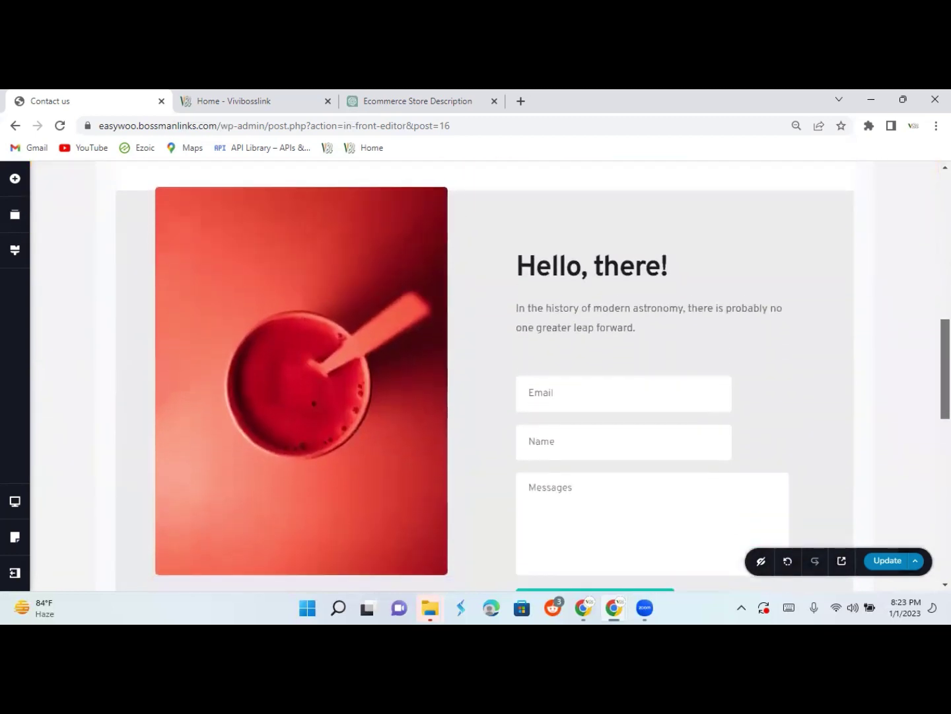
{"action": "scroll", "coordinate": [489, 376], "scroll_direction": "up", "scroll_amount": 4}
{"action": "scroll", "coordinate": [489, 376], "scroll_direction": "down", "scroll_amount": 1}
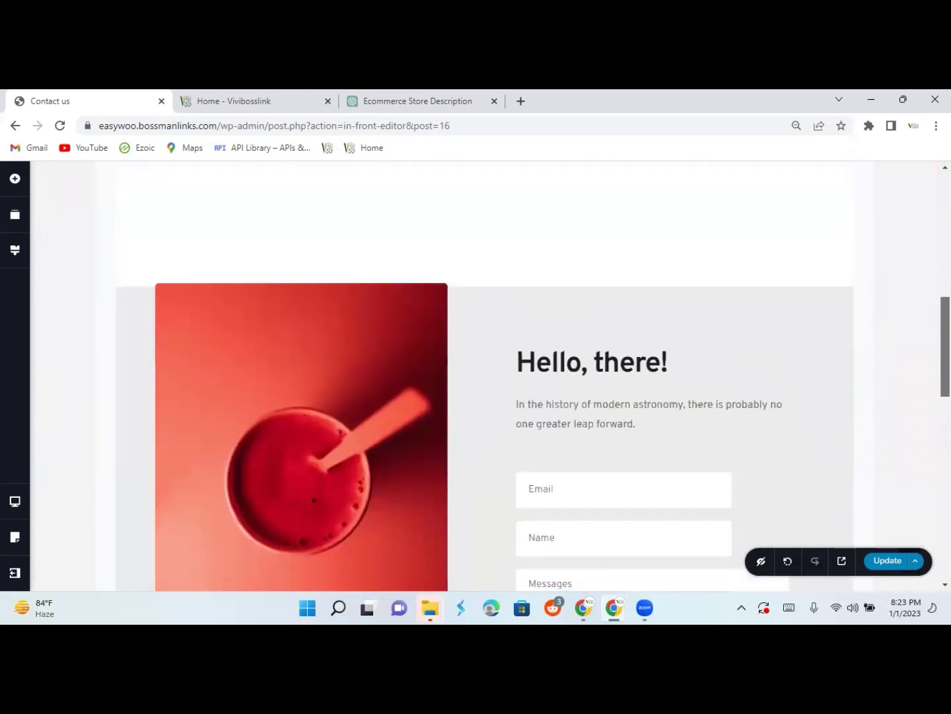
{"action": "left_click", "coordinate": [378, 417]}
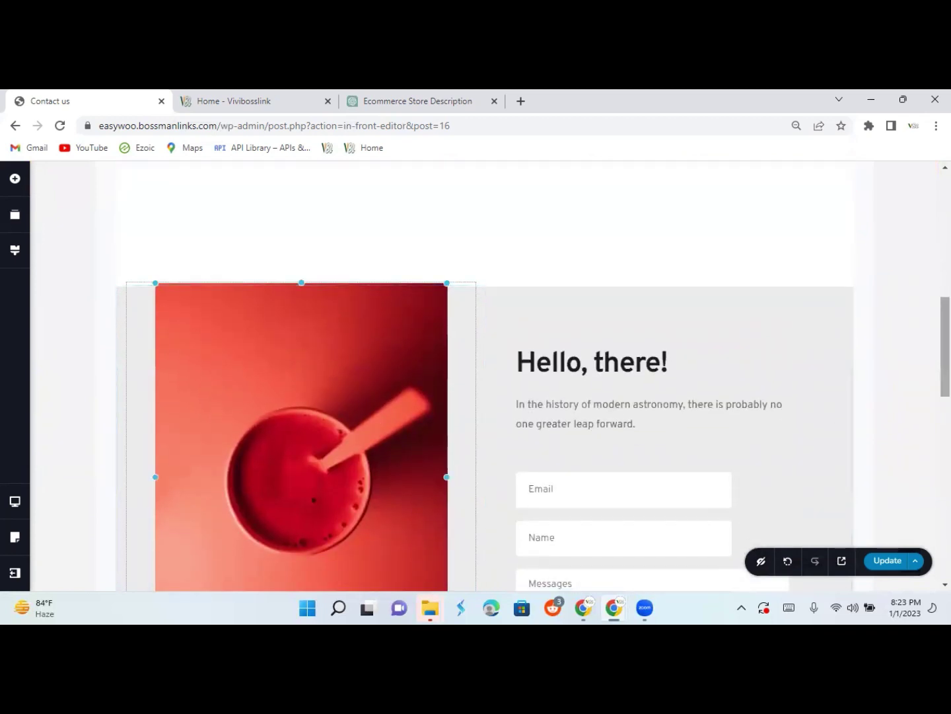
{"action": "scroll", "coordinate": [635, 405], "scroll_direction": "down", "scroll_amount": 5}
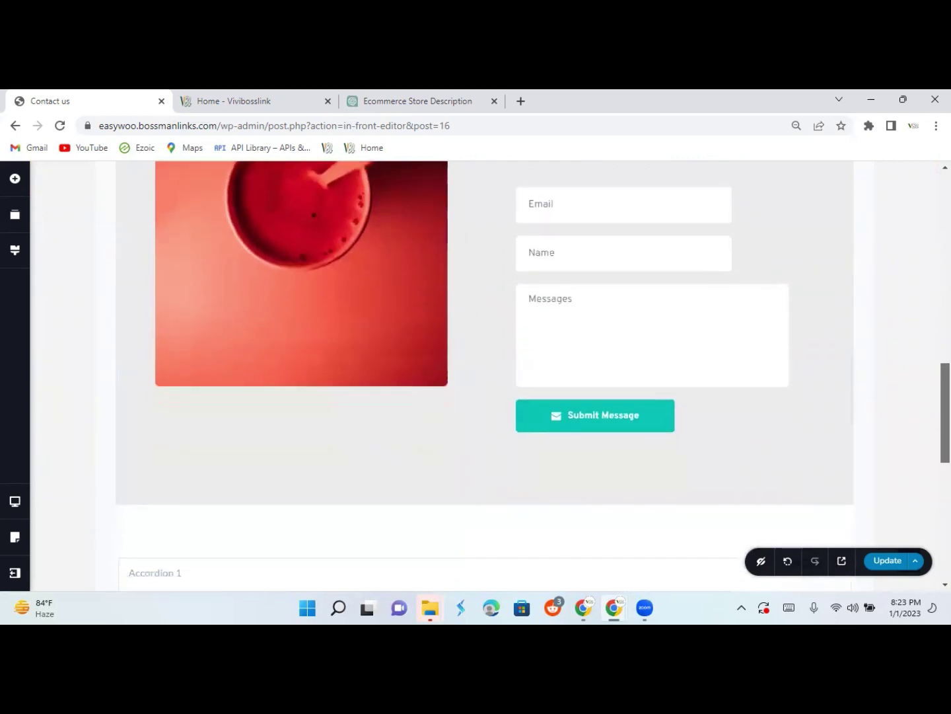
{"action": "scroll", "coordinate": [634, 406], "scroll_direction": "up", "scroll_amount": 1}
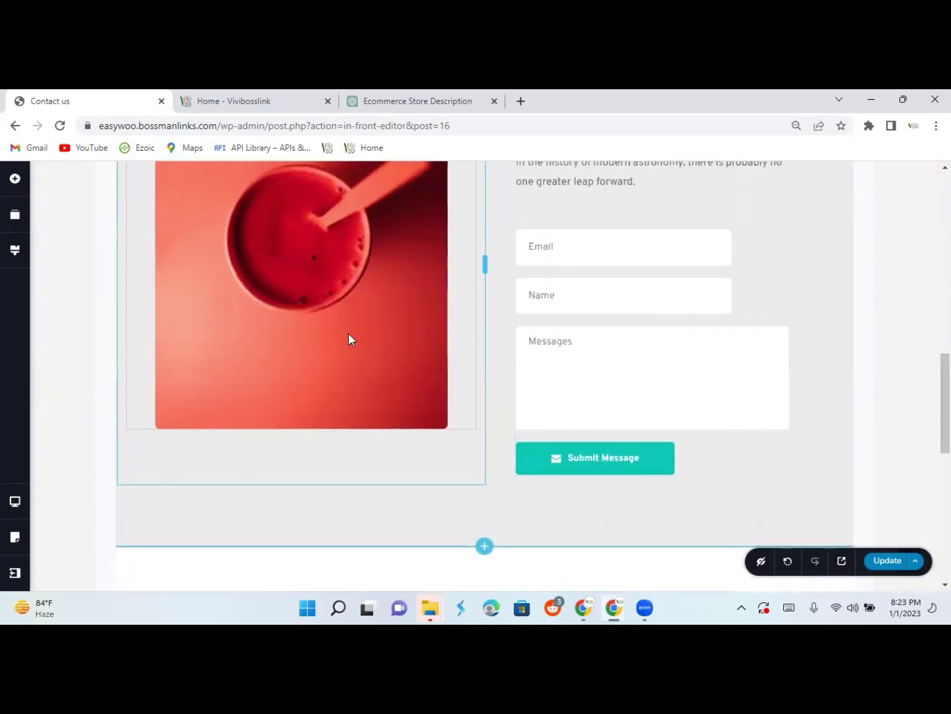
{"action": "left_click", "coordinate": [291, 314]}
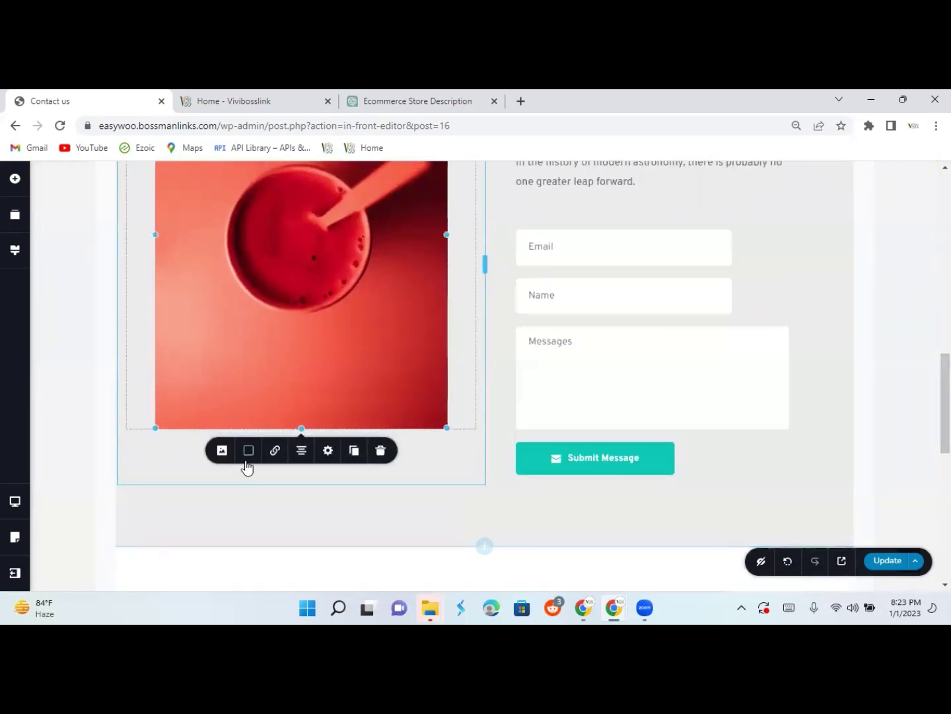
{"action": "left_click", "coordinate": [222, 449]}
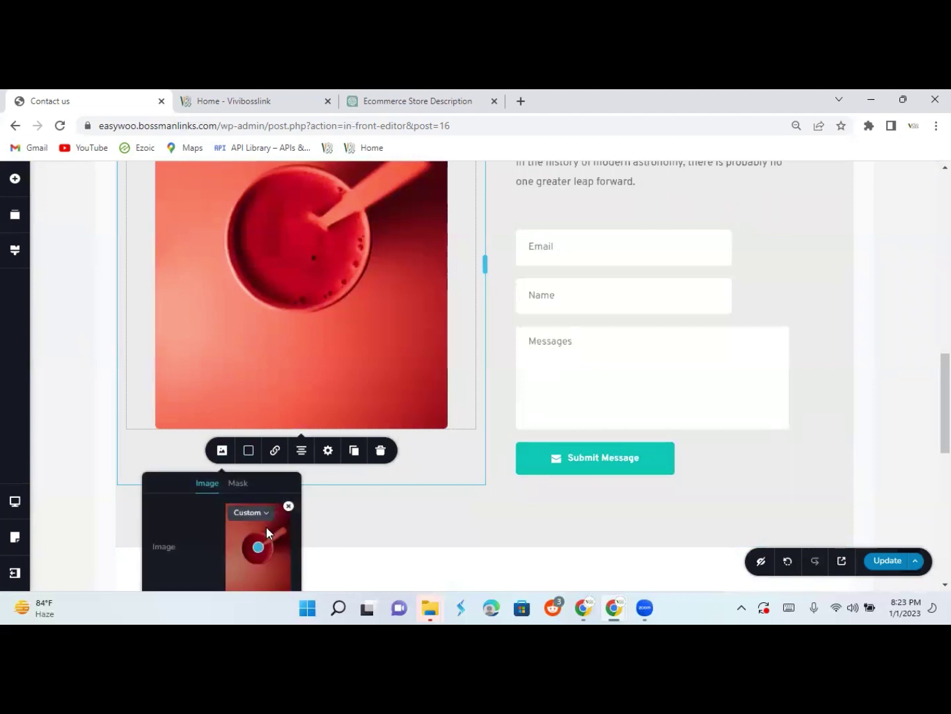
{"action": "left_click", "coordinate": [265, 527]}
{"action": "left_click", "coordinate": [288, 507]}
{"action": "left_click", "coordinate": [255, 527]}
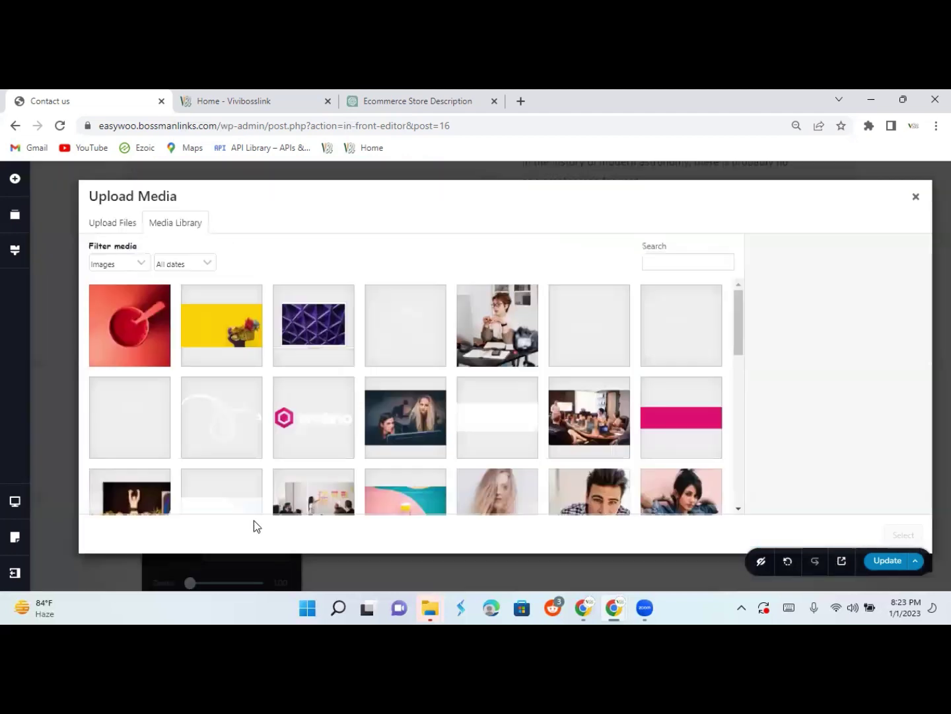
{"action": "scroll", "coordinate": [116, 410], "scroll_direction": "down", "scroll_amount": 3}
{"action": "left_click", "coordinate": [116, 409]}
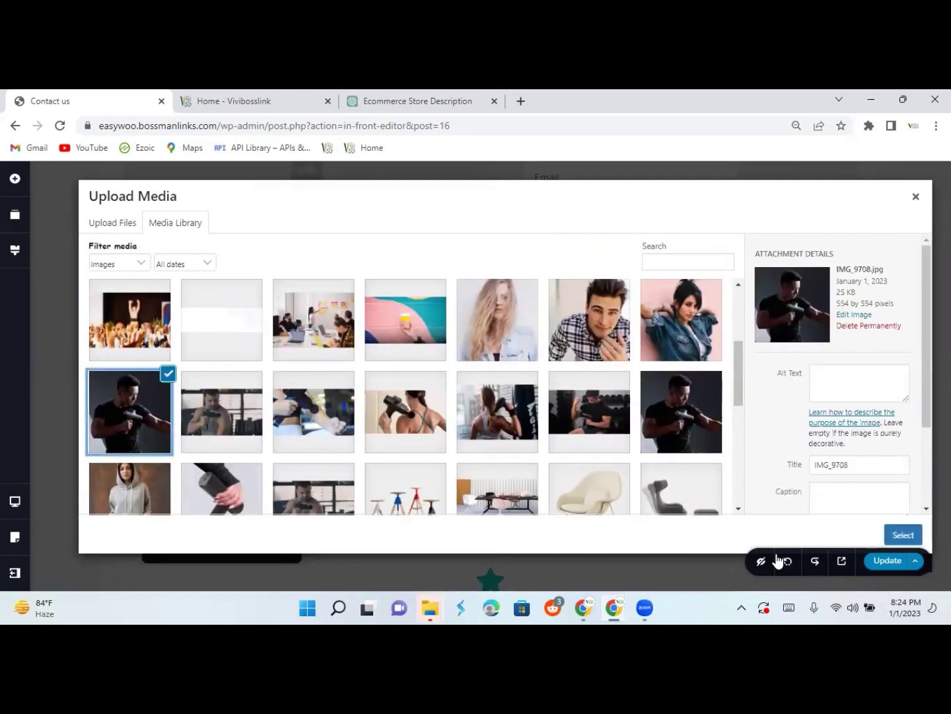
{"action": "left_click", "coordinate": [901, 536]}
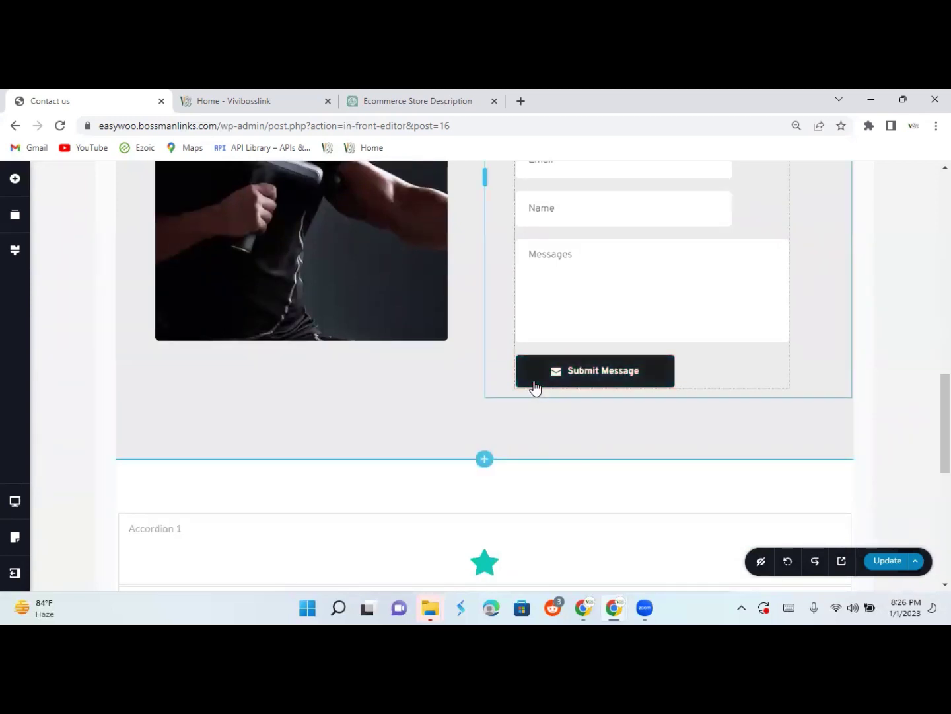
Set the text color of the contact form's "Submit Message" button to #1C1C1C.
{"action": "left_click", "coordinate": [532, 382]}
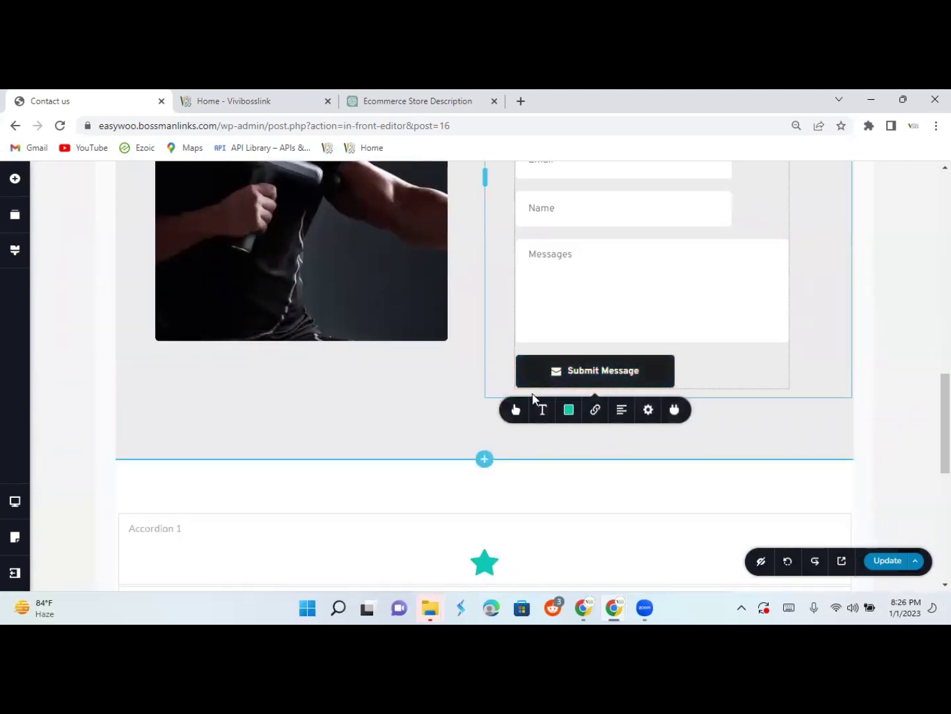
{"action": "left_click", "coordinate": [569, 412]}
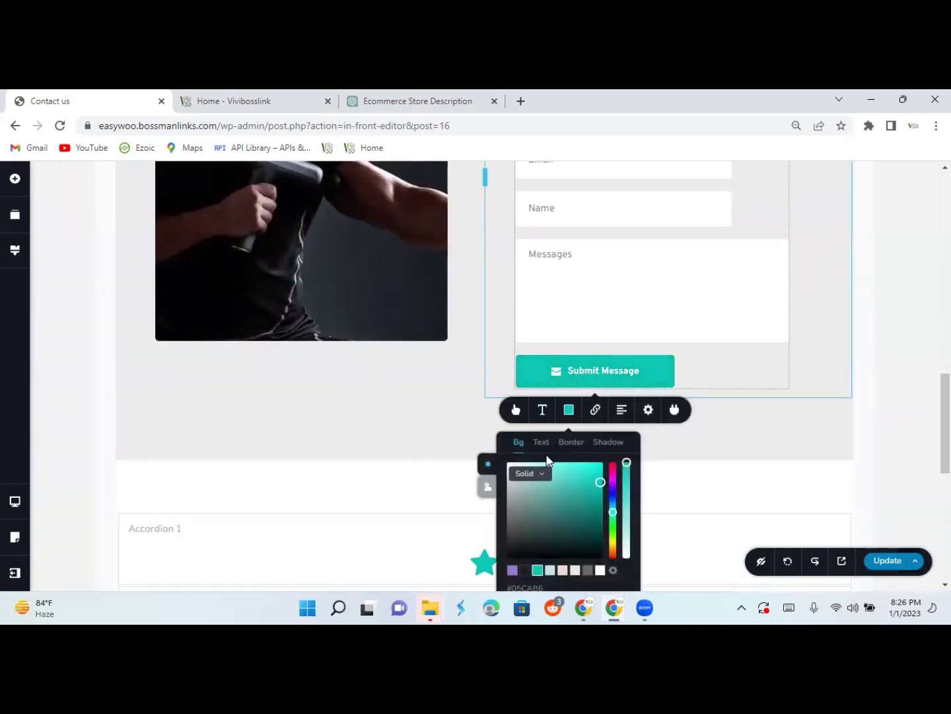
{"action": "left_click", "coordinate": [541, 442]}
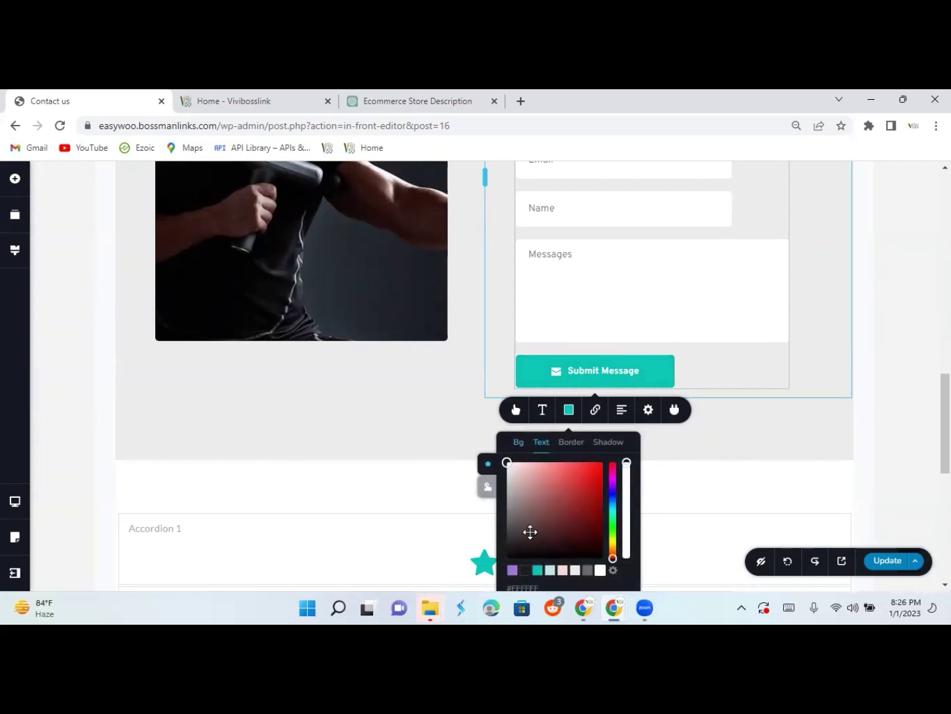
{"action": "left_click", "coordinate": [525, 569]}
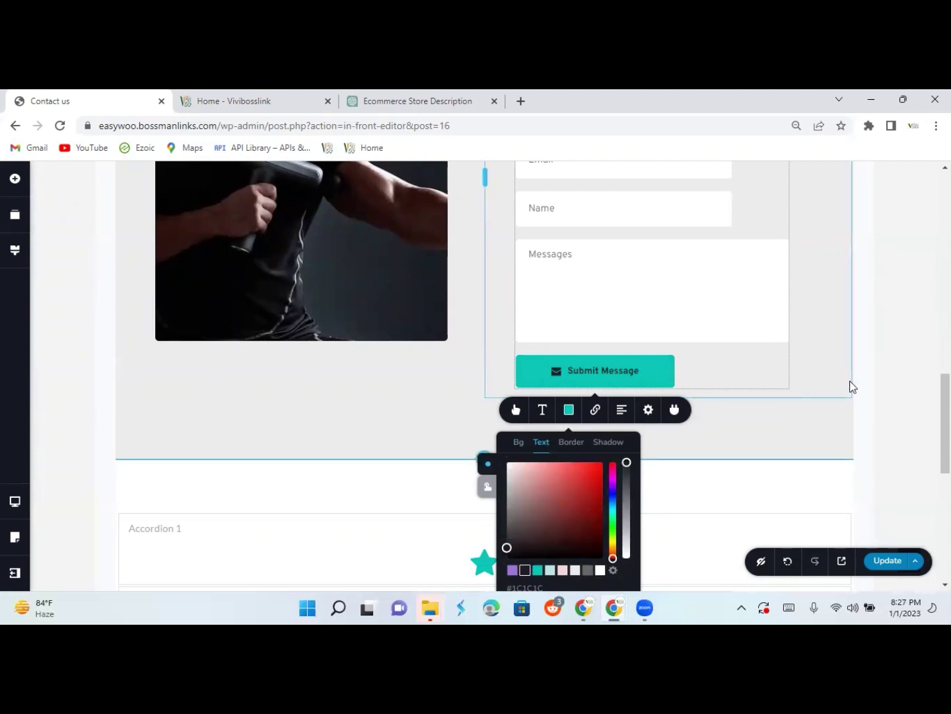
Set the background color of the "Submit Message" button to #FFD700.
{"action": "scroll", "coordinate": [922, 421], "scroll_direction": "down", "scroll_amount": 2}
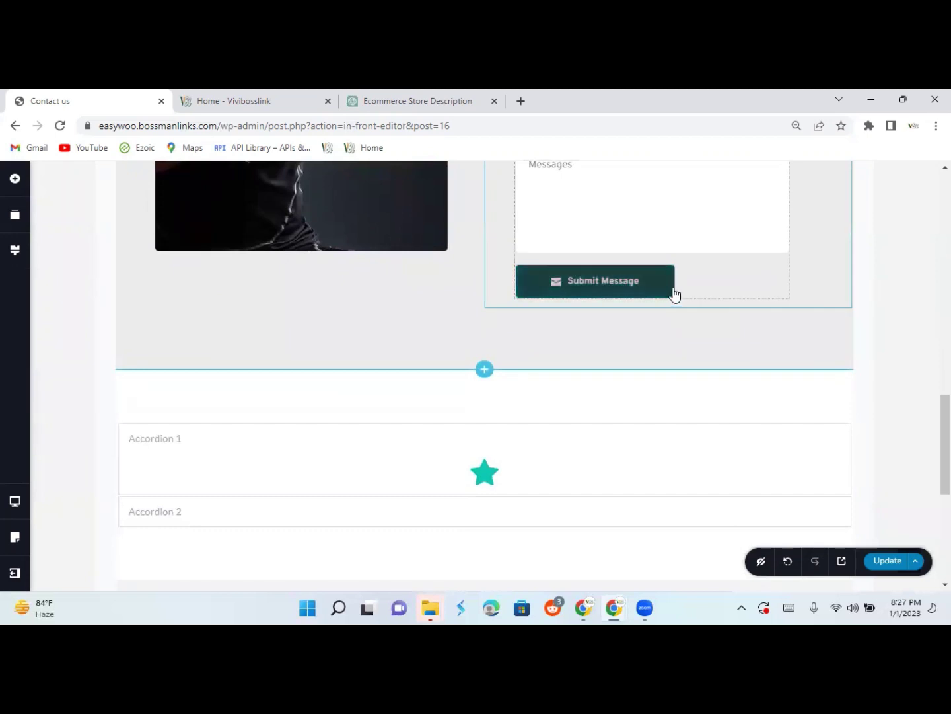
{"action": "left_click", "coordinate": [670, 287]}
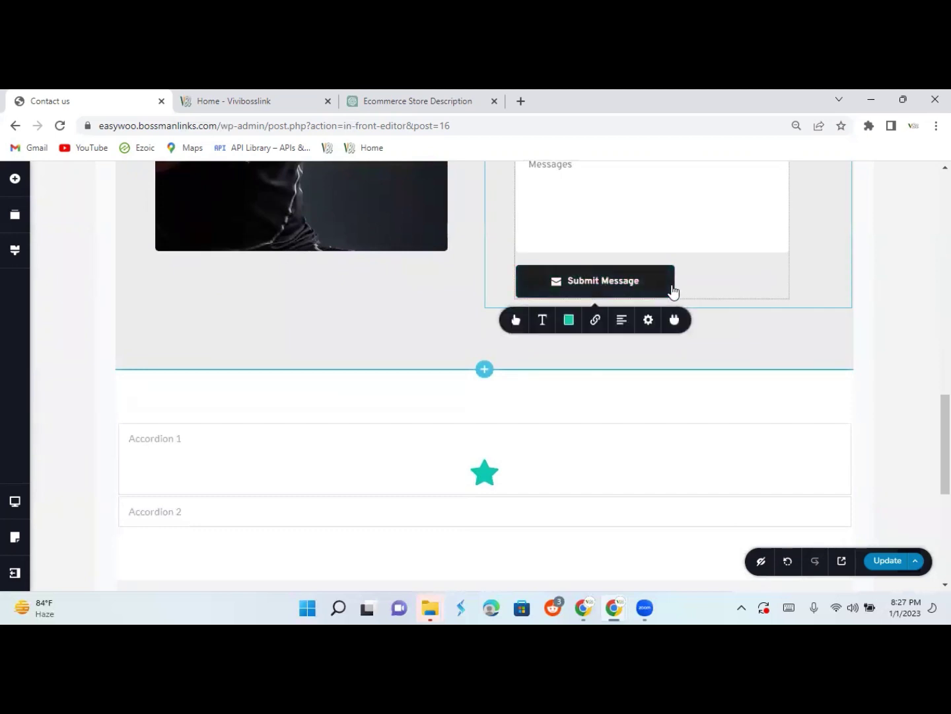
{"action": "left_click", "coordinate": [568, 322]}
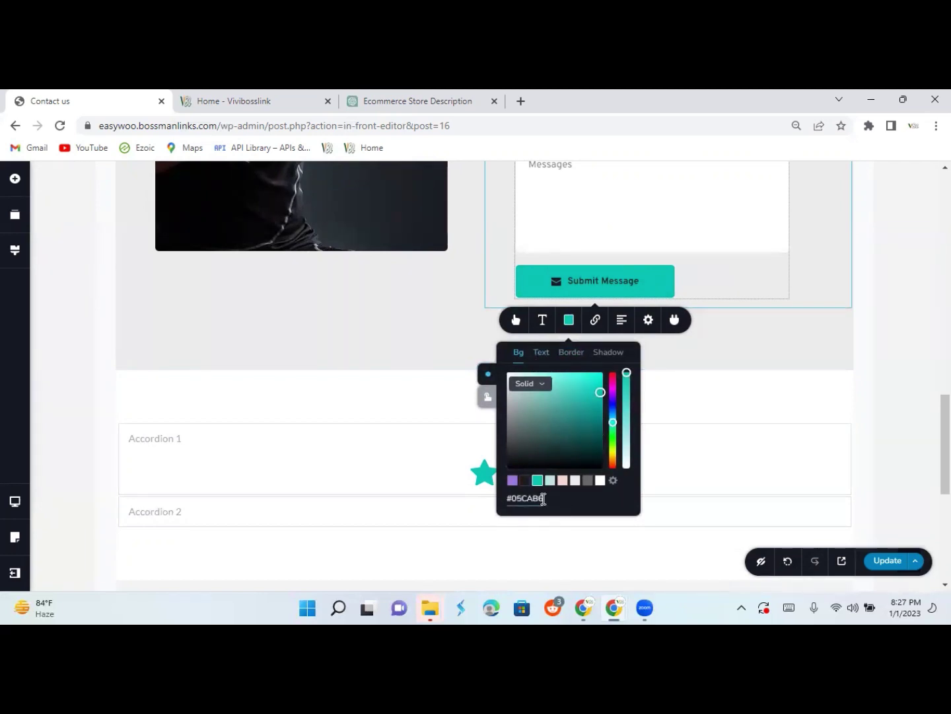
{"action": "key", "text": "ctrl+a"}
{"action": "type", "text": "#FFD700"}
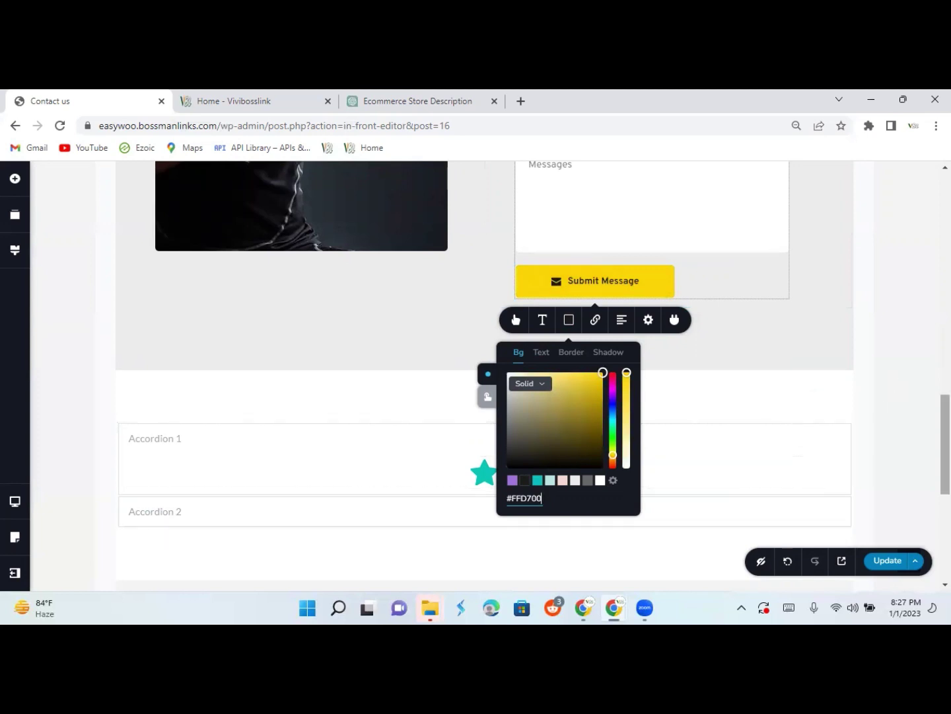
Give the empty block between the hero and the contact form a solid #615151 overlay at 17% opacity.
{"action": "left_click_drag", "start_coordinate": [945, 444], "coordinate": [946, 380]}
{"action": "scroll", "coordinate": [908, 263], "scroll_direction": "up", "scroll_amount": 10}
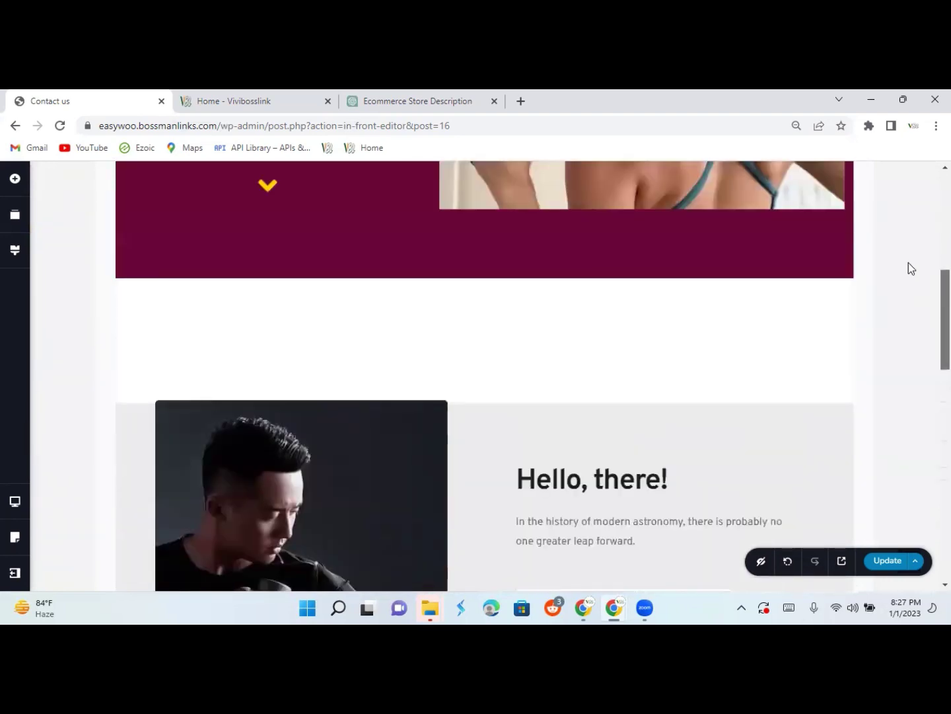
{"action": "scroll", "coordinate": [920, 238], "scroll_direction": "down", "scroll_amount": 12}
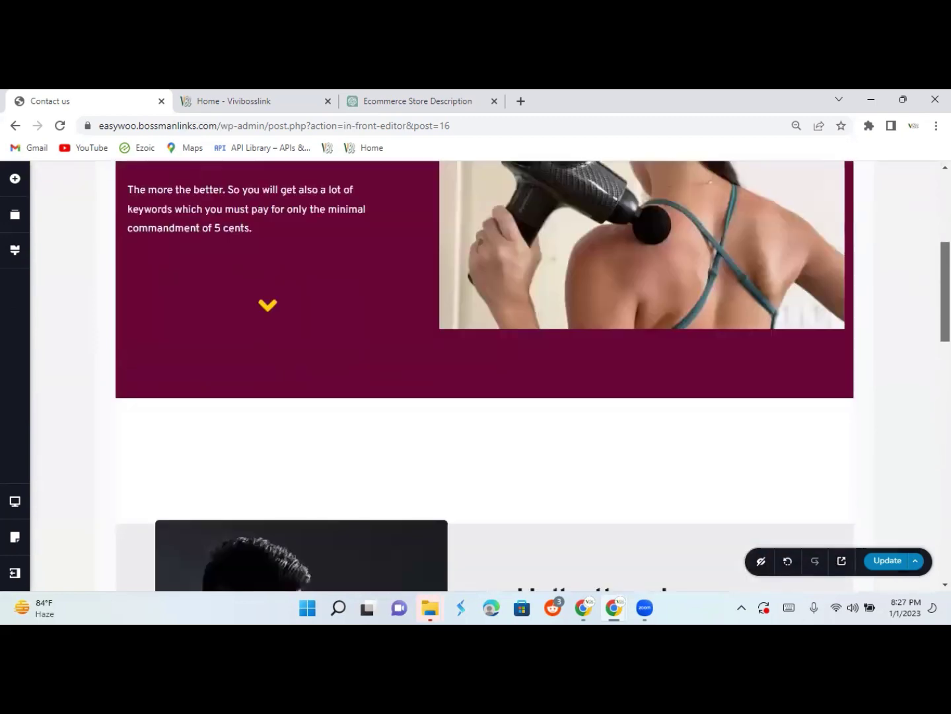
{"action": "scroll", "coordinate": [866, 388], "scroll_direction": "down", "scroll_amount": 2}
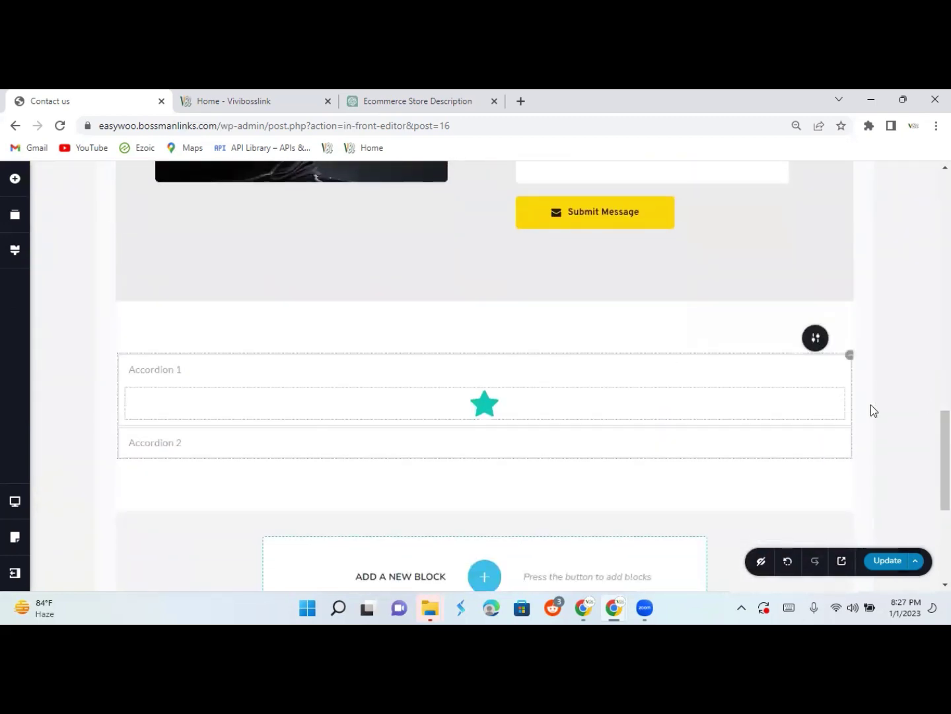
{"action": "left_click_drag", "start_coordinate": [946, 461], "coordinate": [945, 298]}
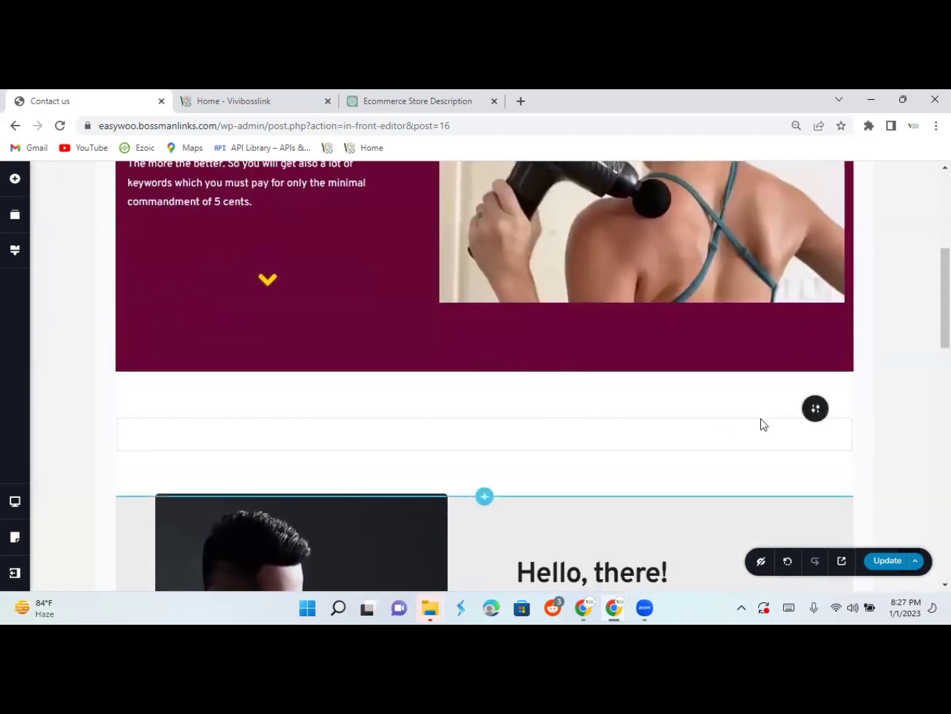
{"action": "left_click", "coordinate": [808, 413]}
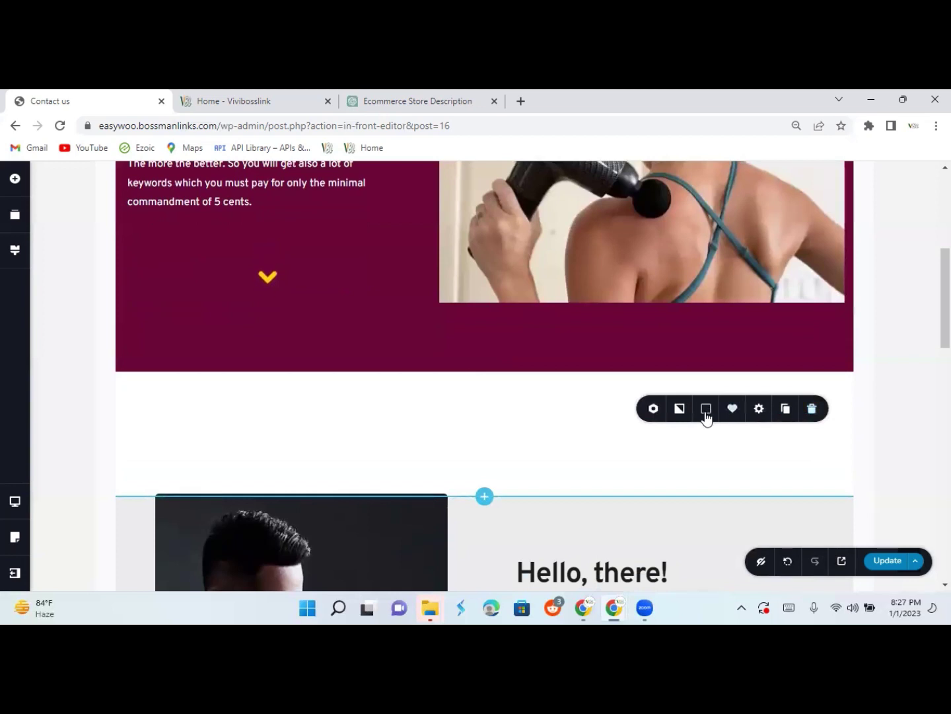
{"action": "left_click", "coordinate": [679, 409]}
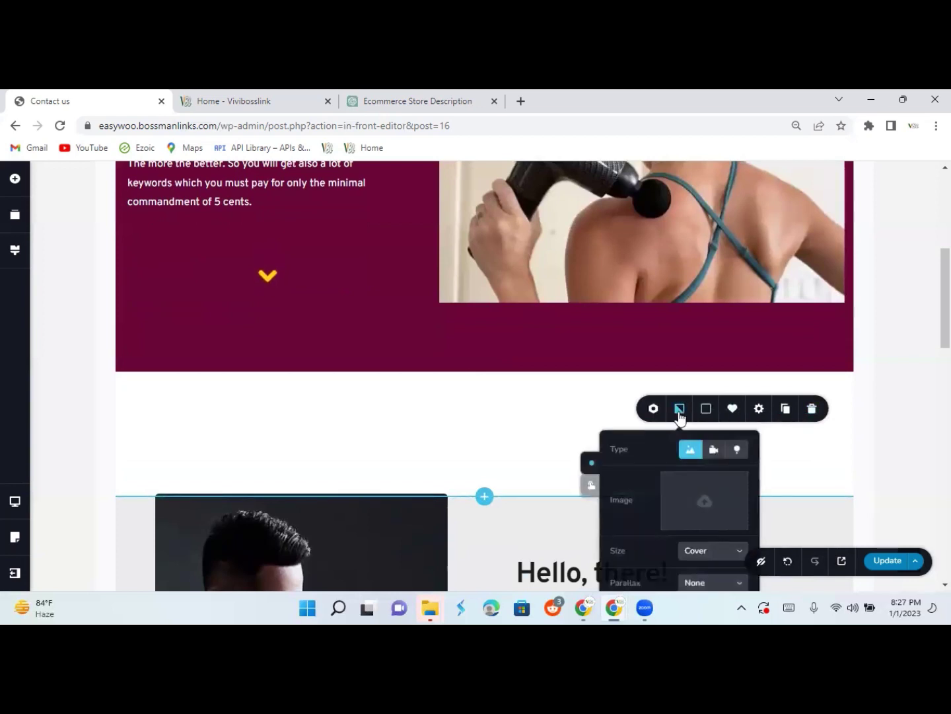
{"action": "left_click", "coordinate": [661, 521]}
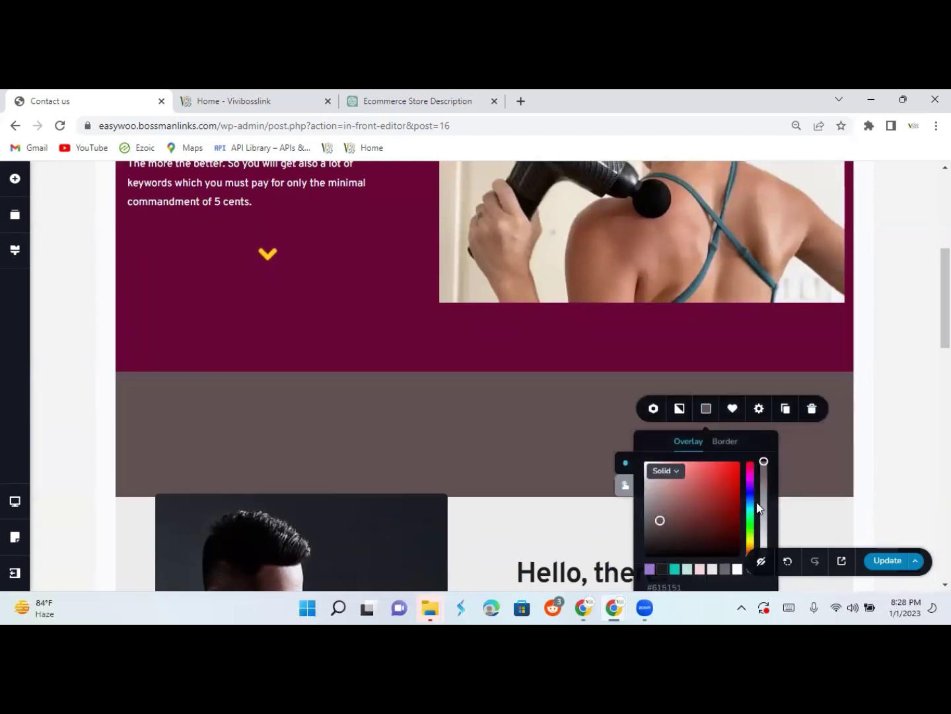
{"action": "mouse_move", "coordinate": [764, 466]}
{"action": "left_click_drag", "start_coordinate": [764, 464], "coordinate": [776, 540]}
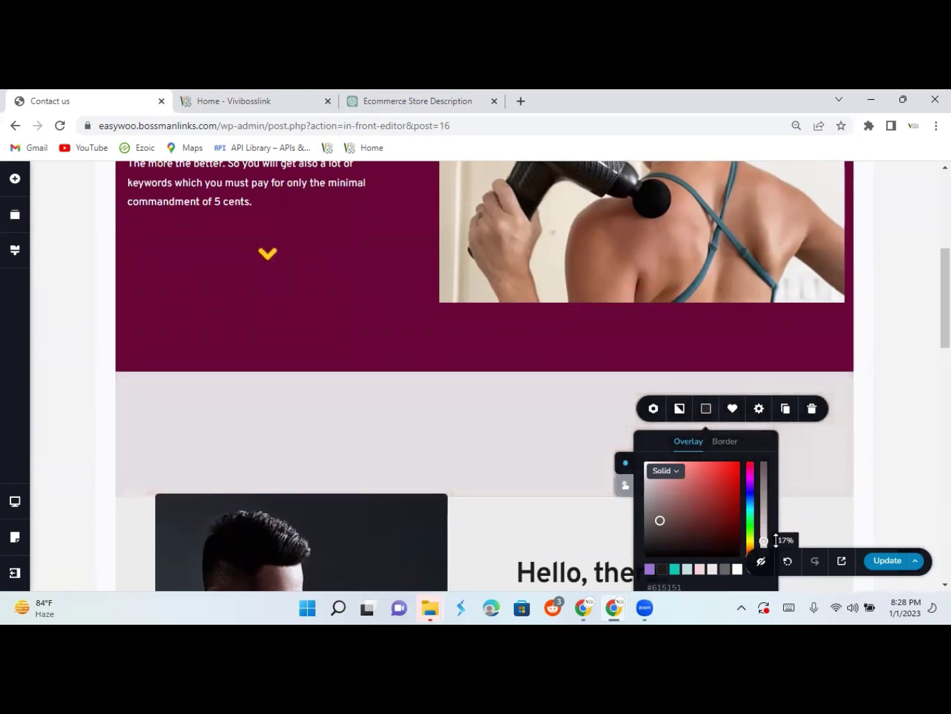
{"action": "left_click", "coordinate": [892, 390]}
{"action": "scroll", "coordinate": [485, 377], "scroll_direction": "down", "scroll_amount": 5}
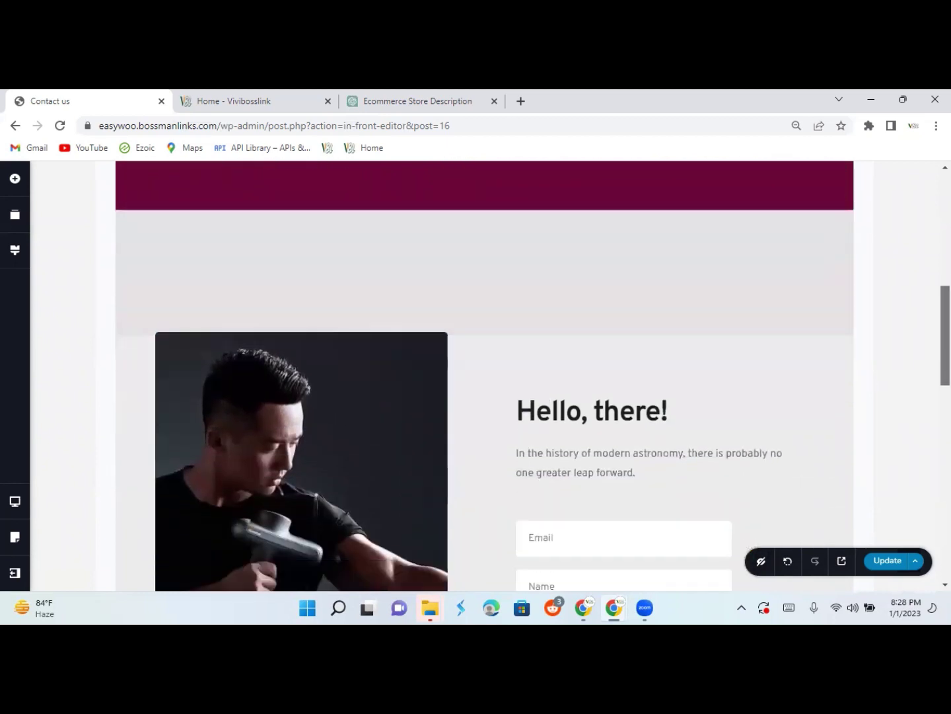
{"action": "scroll", "coordinate": [484, 376], "scroll_direction": "down", "scroll_amount": 3}
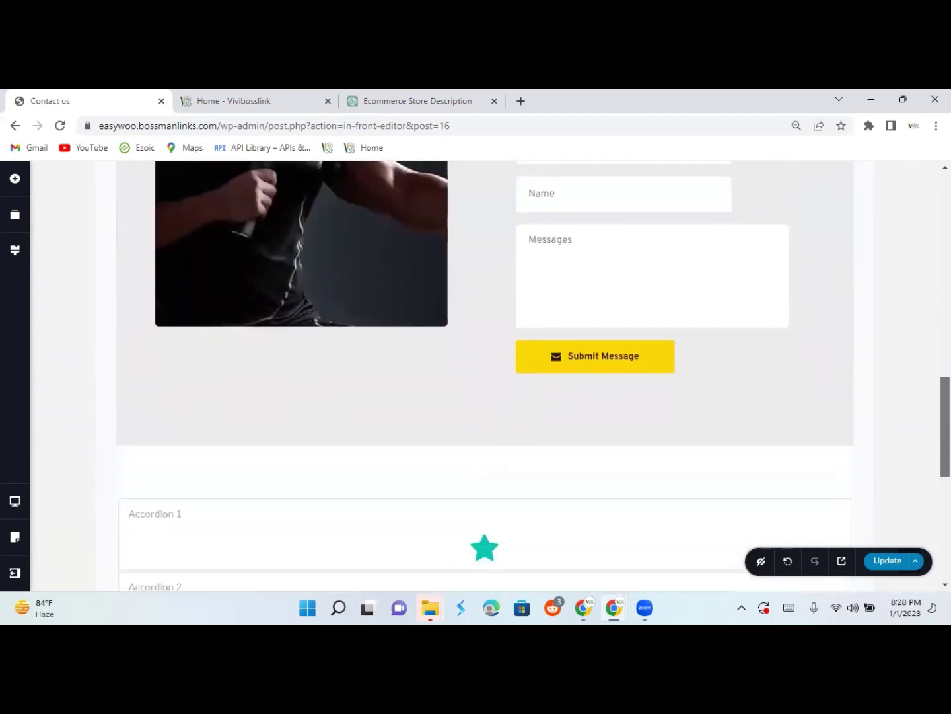
Set the background image of the "Hello, there!" contact form block to 84a8ed4695deb12c8c5c9f66d2e43321.png from the media library.
{"action": "scroll", "coordinate": [484, 377], "scroll_direction": "up", "scroll_amount": 4}
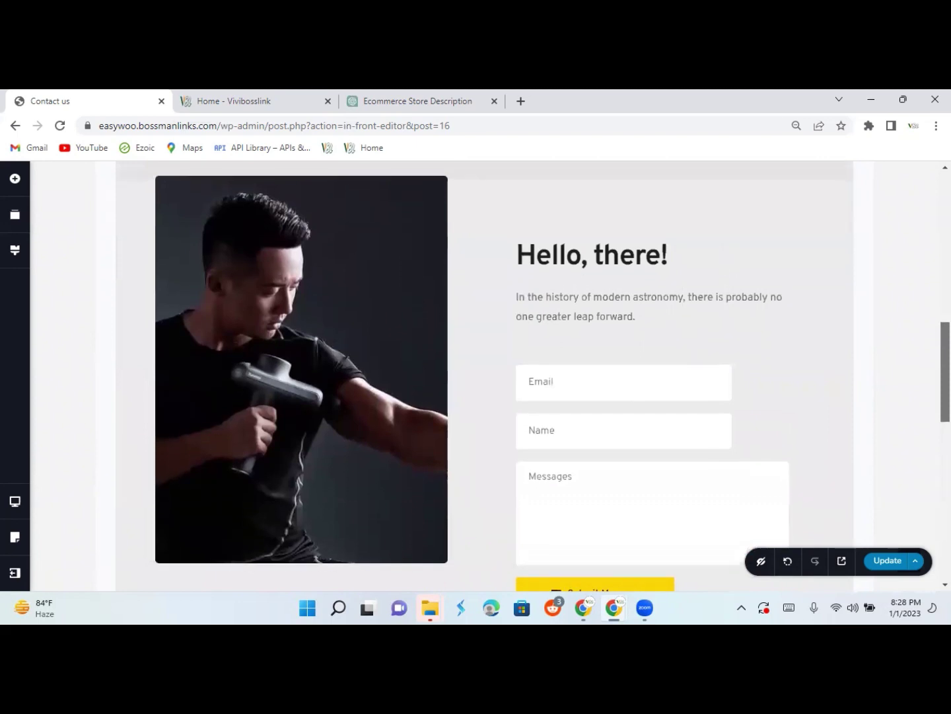
{"action": "scroll", "coordinate": [484, 376], "scroll_direction": "up", "scroll_amount": 2}
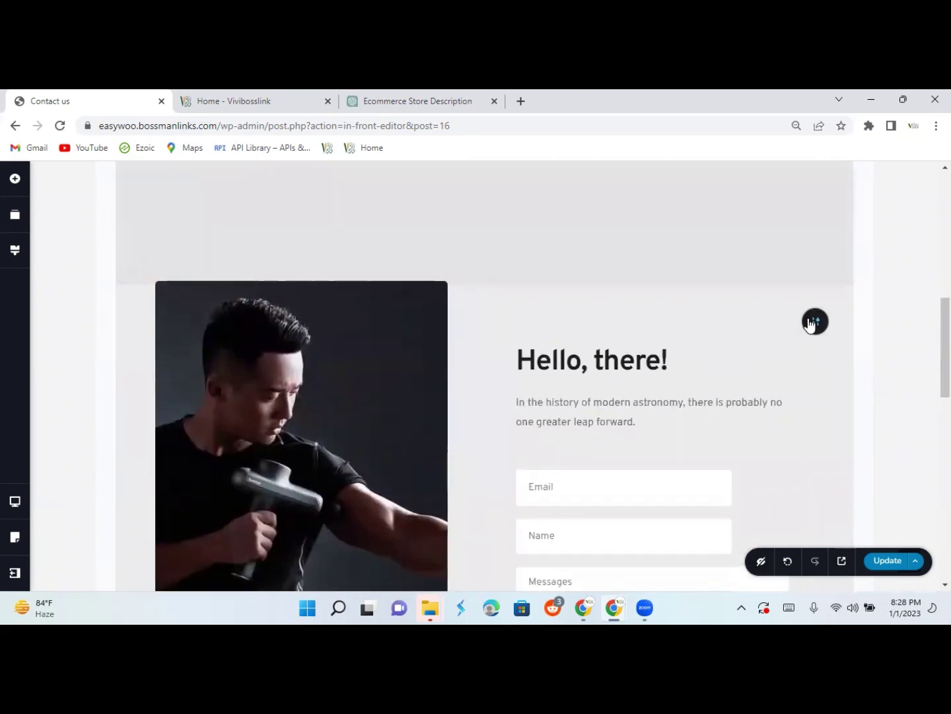
{"action": "left_click", "coordinate": [812, 324]}
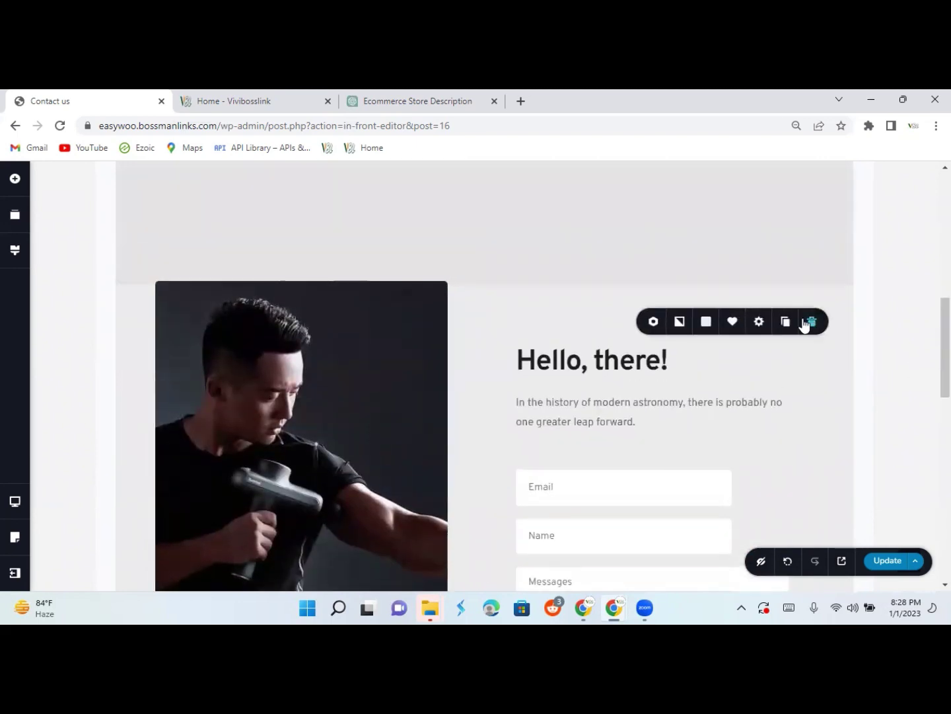
{"action": "left_click", "coordinate": [683, 321]}
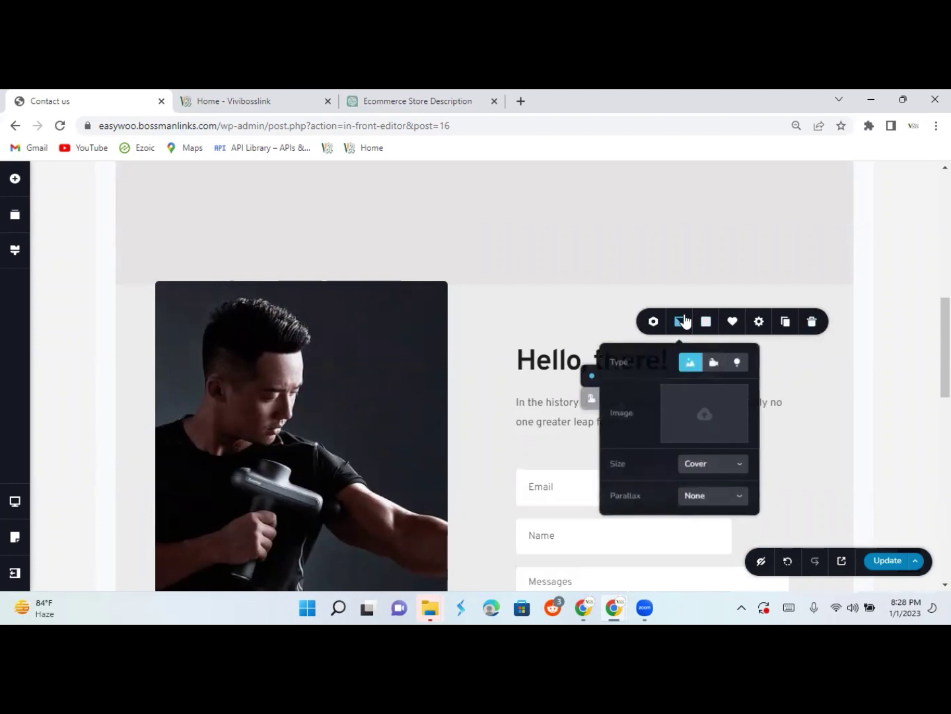
{"action": "left_click", "coordinate": [707, 415]}
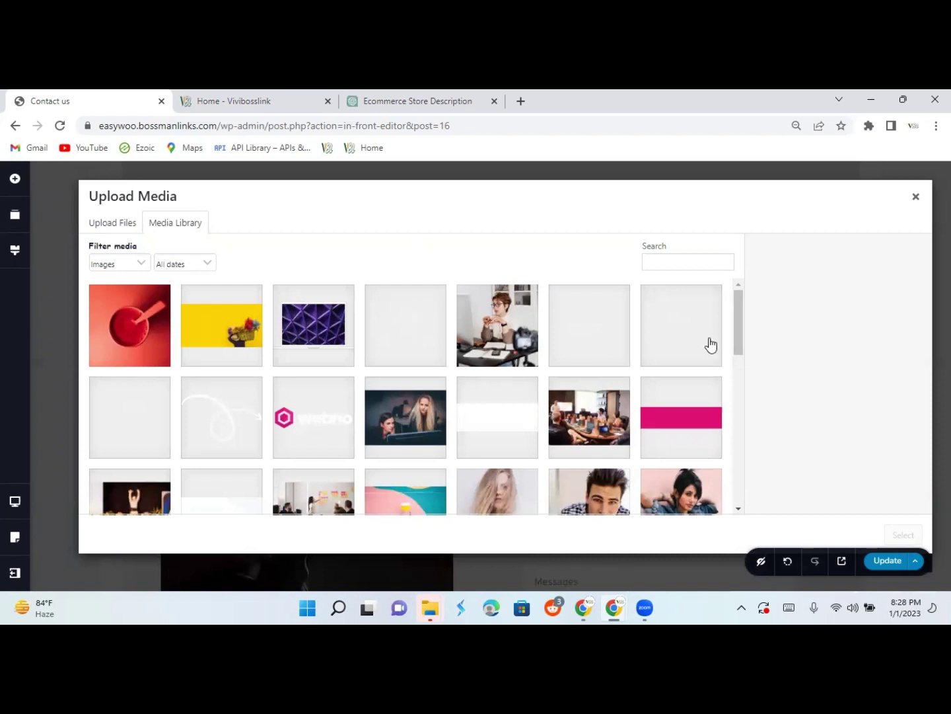
{"action": "left_click_drag", "start_coordinate": [740, 326], "coordinate": [745, 355]}
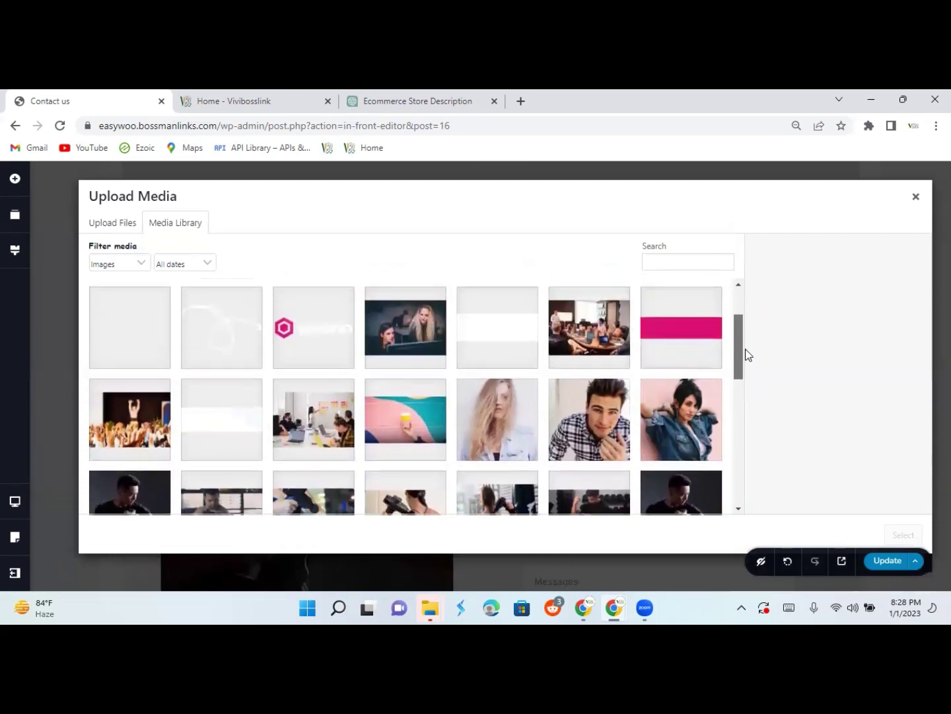
{"action": "left_click", "coordinate": [225, 420]}
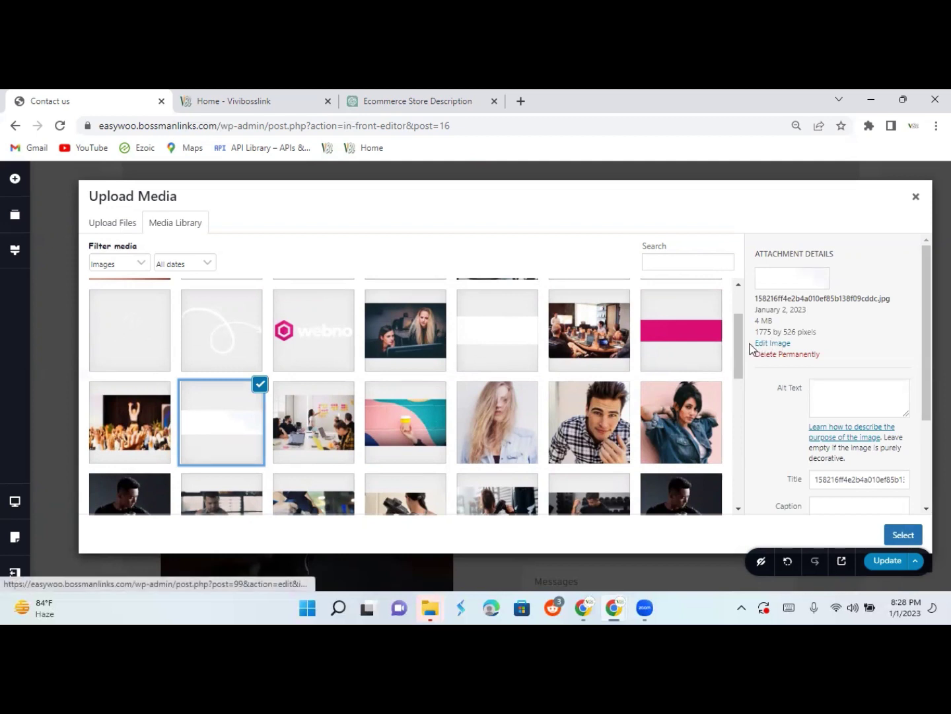
{"action": "left_click_drag", "start_coordinate": [740, 347], "coordinate": [740, 328]}
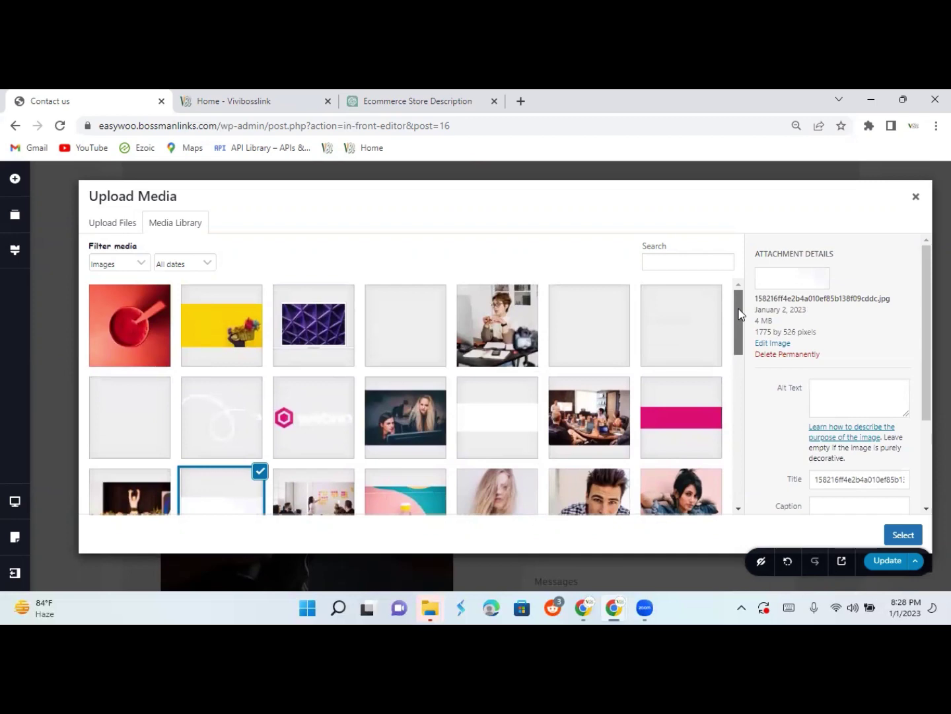
{"action": "left_click_drag", "start_coordinate": [745, 326], "coordinate": [761, 439]}
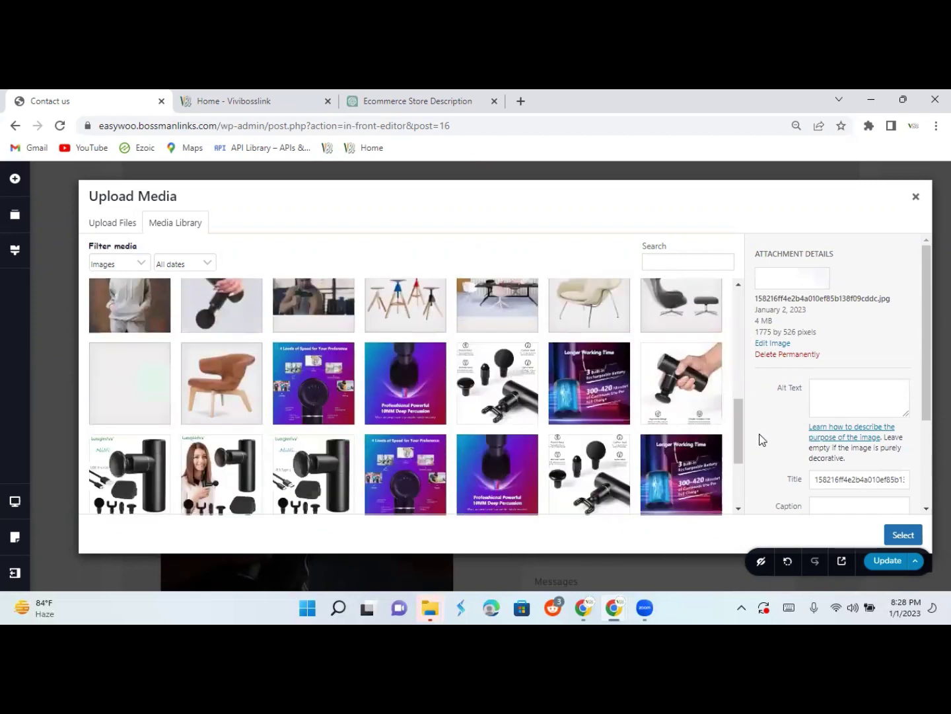
{"action": "left_click", "coordinate": [122, 398]}
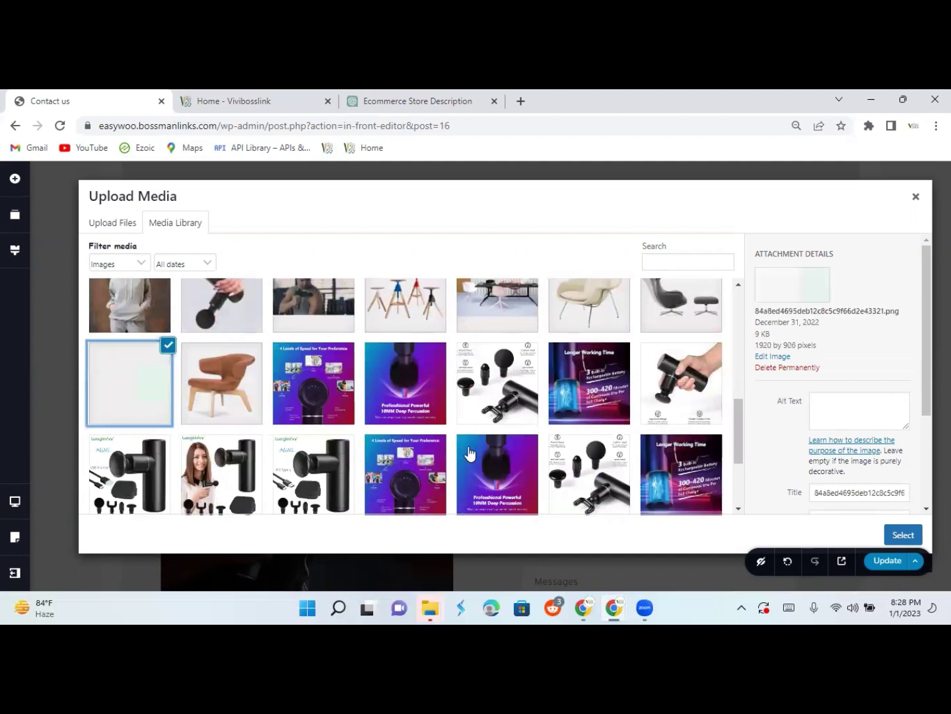
{"action": "left_click", "coordinate": [921, 535]}
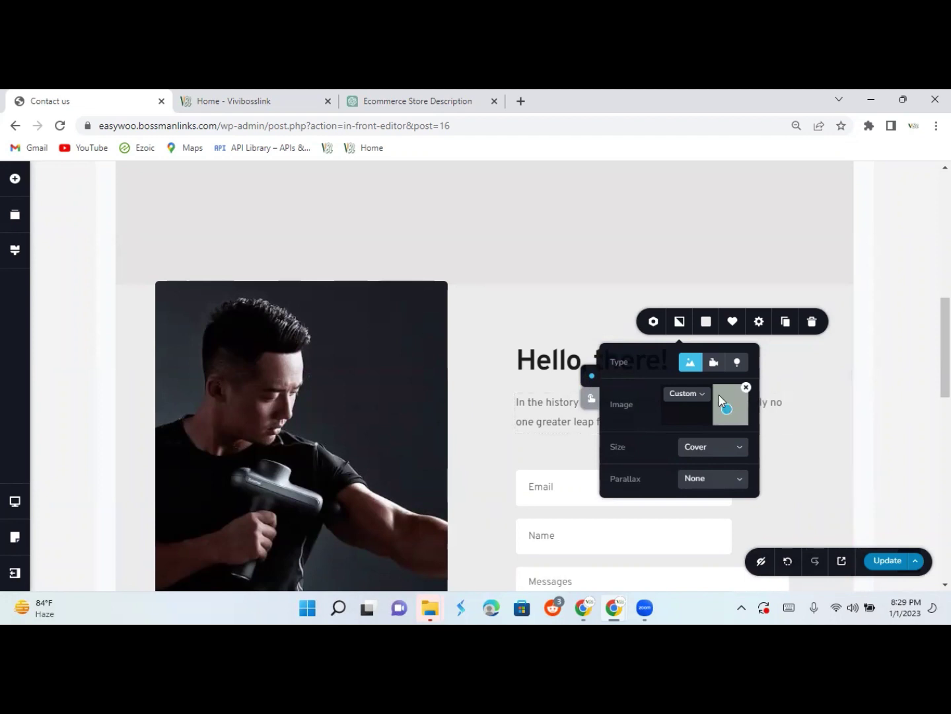
{"action": "left_click", "coordinate": [830, 392]}
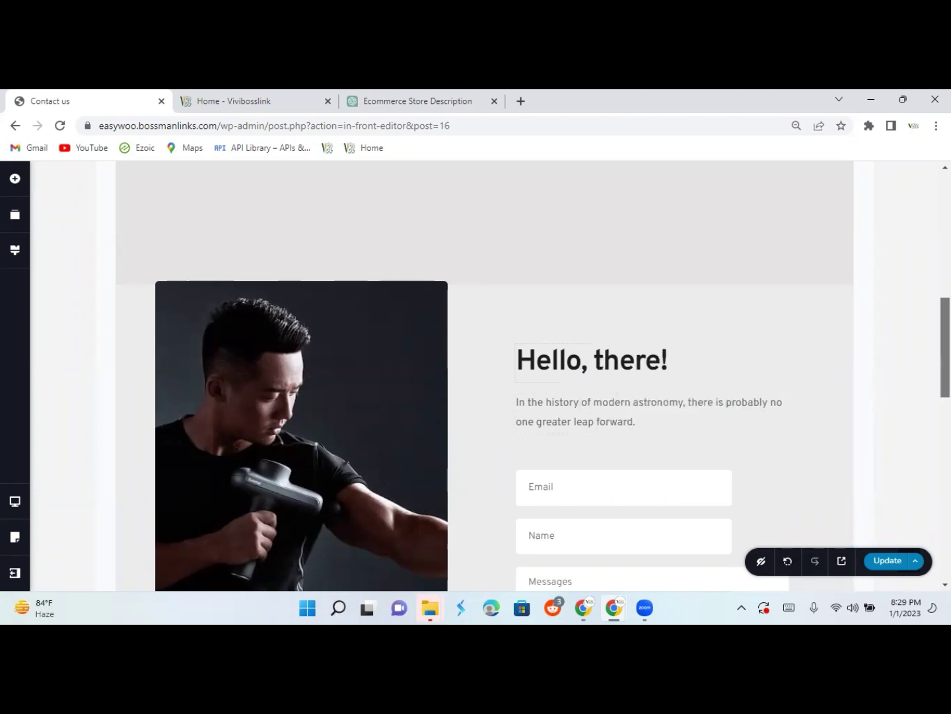
Set the text color of the "Hello, there!" heading to purple #B90ABC.
{"action": "scroll", "coordinate": [485, 377], "scroll_direction": "down", "scroll_amount": 5}
{"action": "scroll", "coordinate": [485, 377], "scroll_direction": "up", "scroll_amount": 5}
{"action": "scroll", "coordinate": [485, 376], "scroll_direction": "up", "scroll_amount": 1}
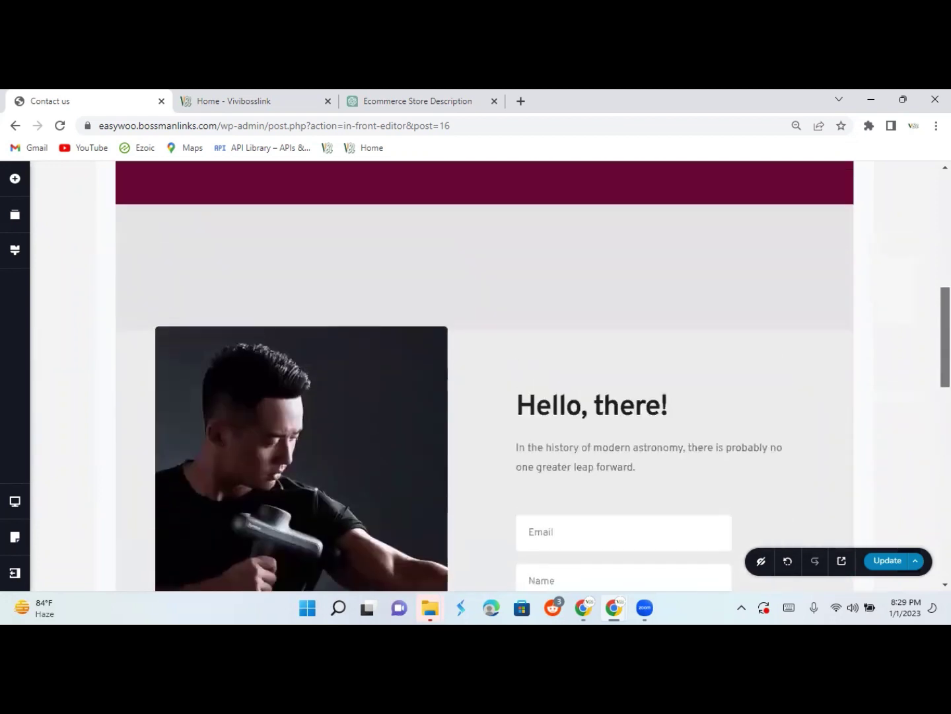
{"action": "scroll", "coordinate": [486, 377], "scroll_direction": "down", "scroll_amount": 1}
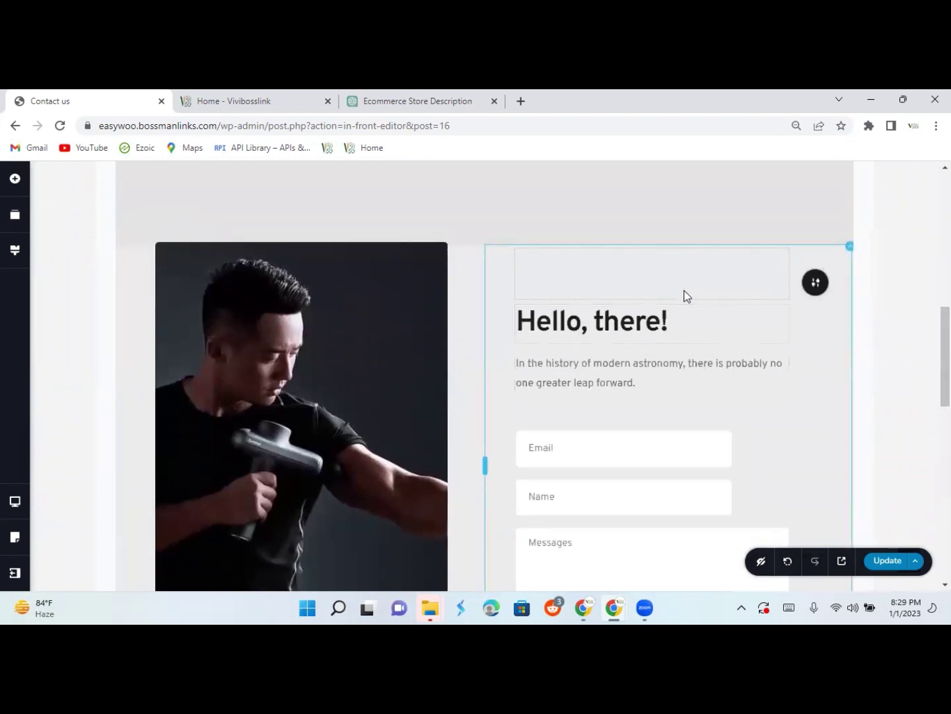
{"action": "left_click", "coordinate": [663, 320]}
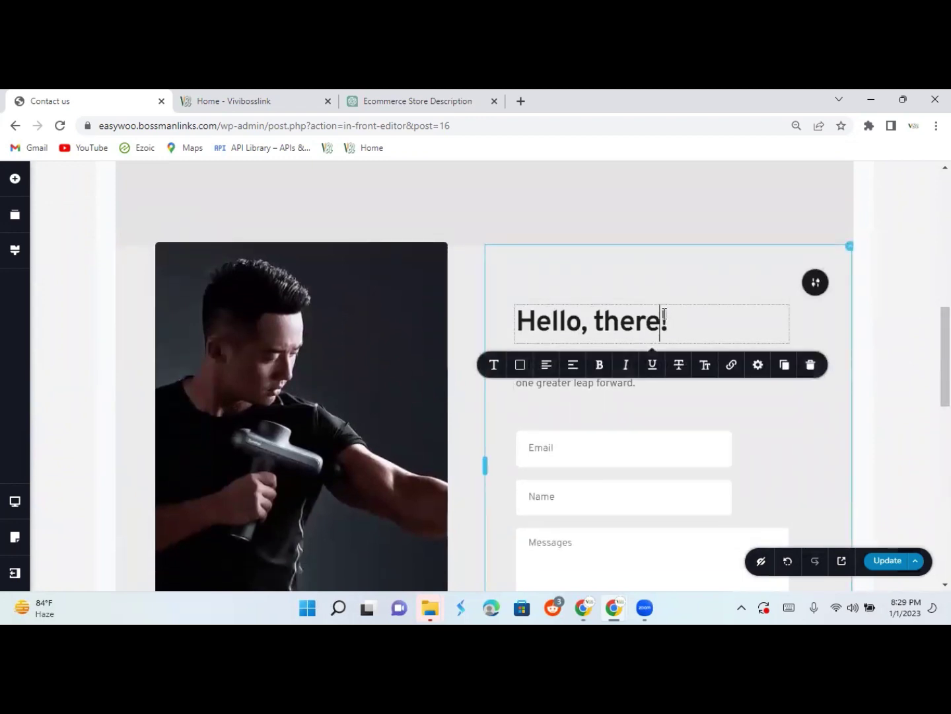
{"action": "left_click", "coordinate": [520, 364]}
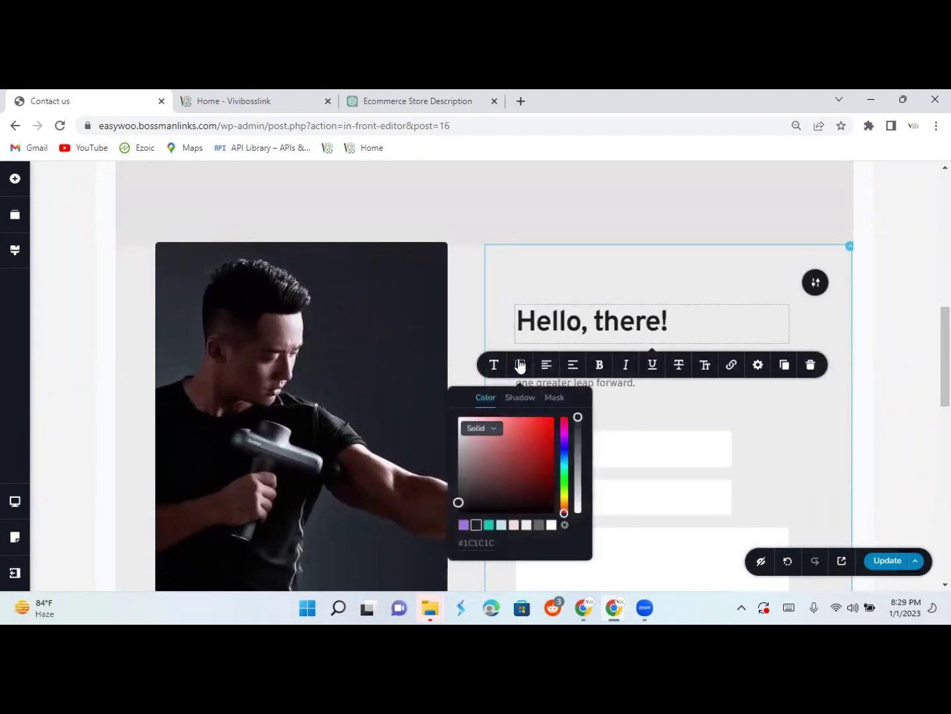
{"action": "left_click", "coordinate": [563, 431]}
{"action": "left_click", "coordinate": [544, 436]}
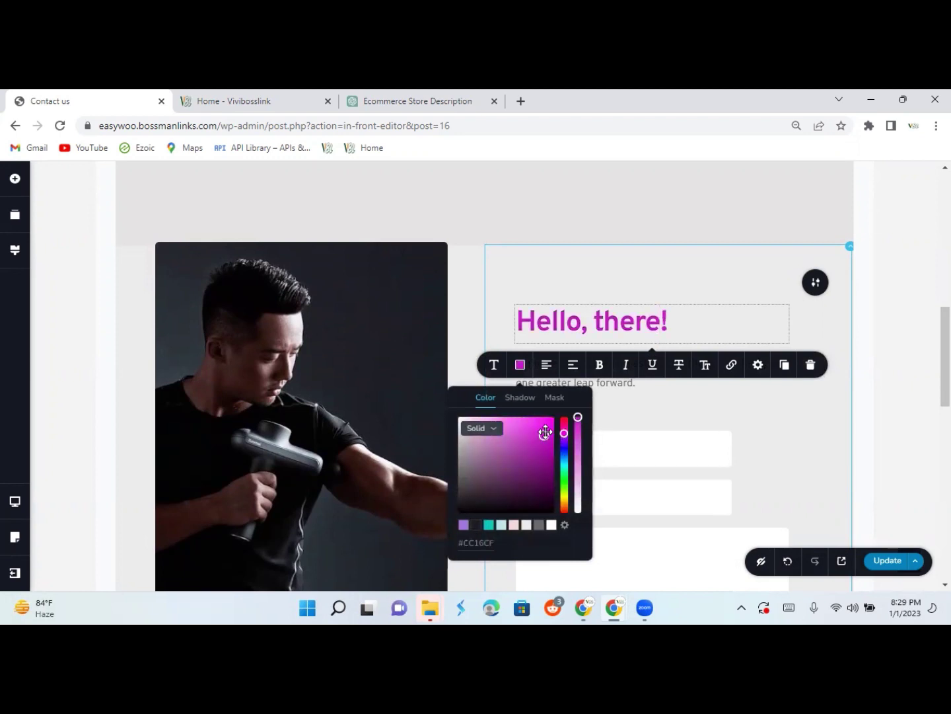
{"action": "left_click", "coordinate": [549, 425]}
{"action": "left_click_drag", "start_coordinate": [549, 424], "coordinate": [549, 442]}
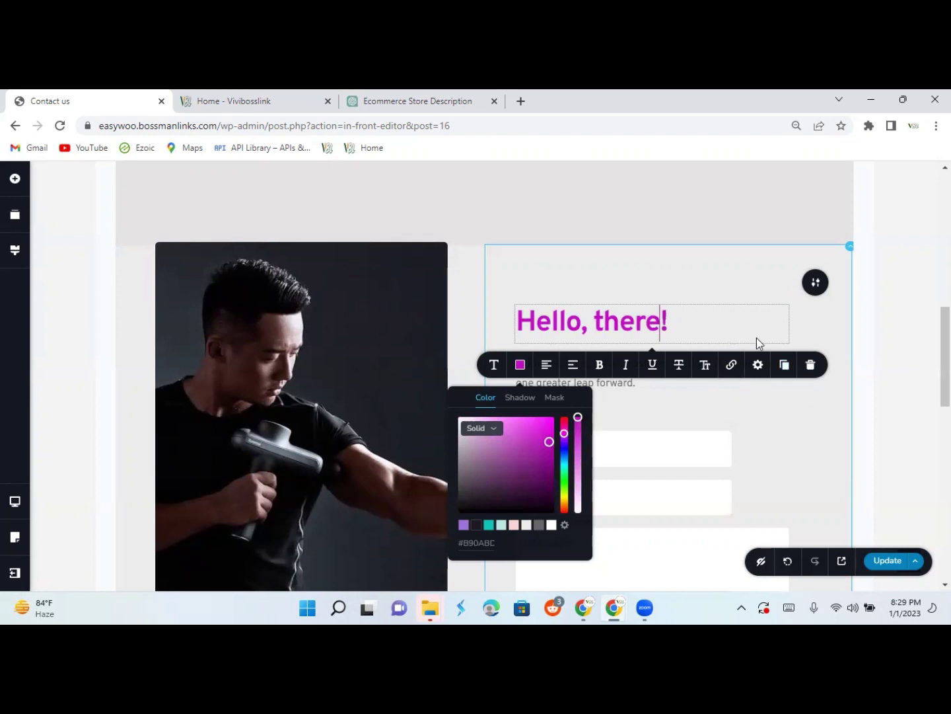
Apply the Zoom animation effect to the "Hello, there!" heading.
{"action": "left_click", "coordinate": [759, 367]}
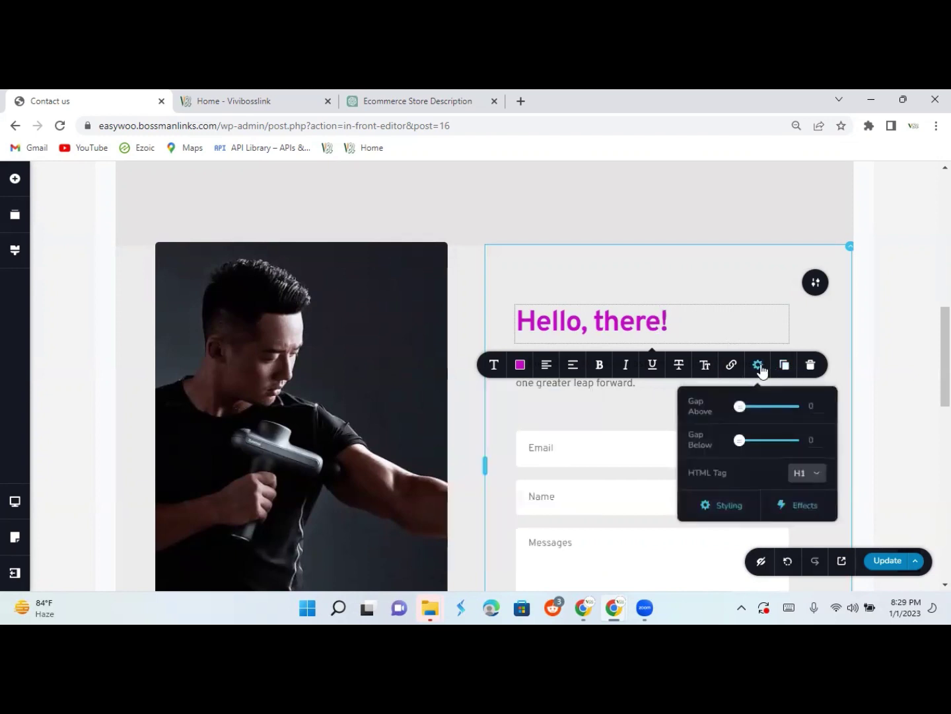
{"action": "left_click", "coordinate": [801, 509]}
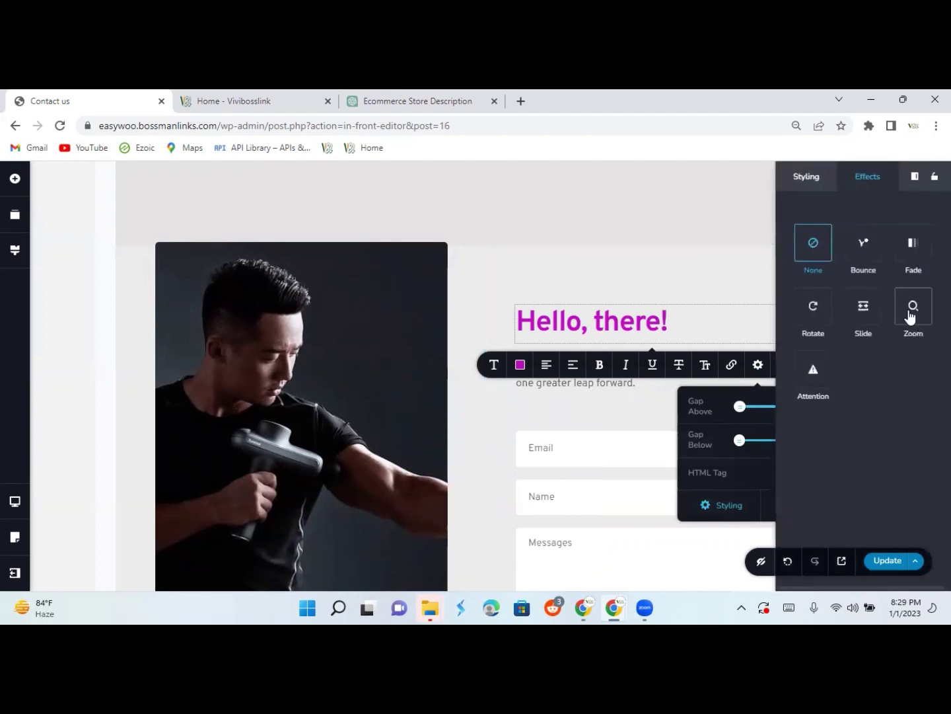
{"action": "left_click", "coordinate": [913, 318]}
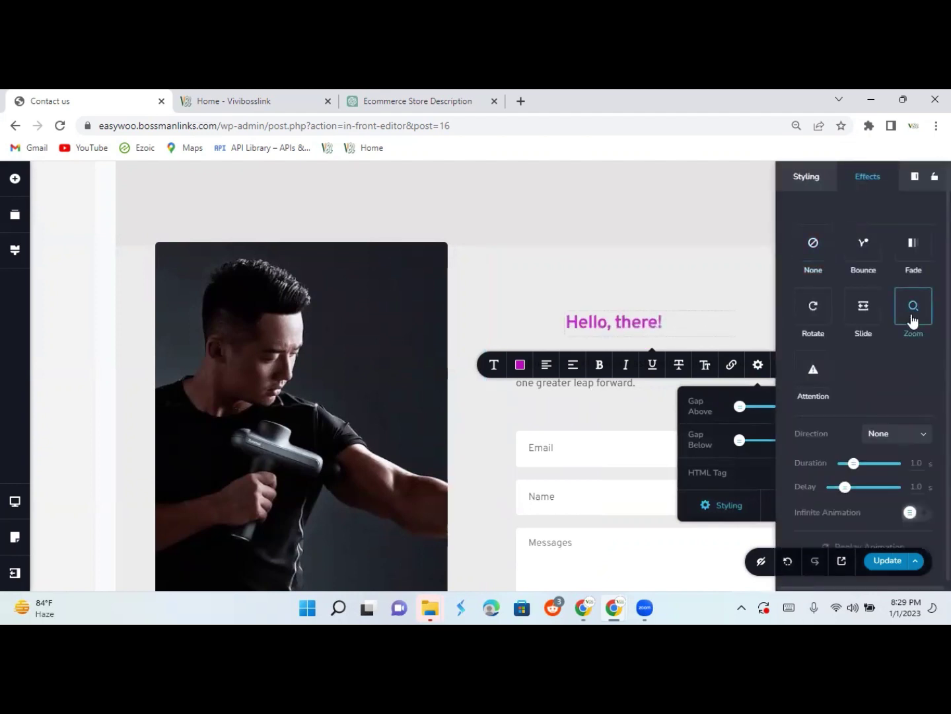
{"action": "left_click", "coordinate": [722, 276]}
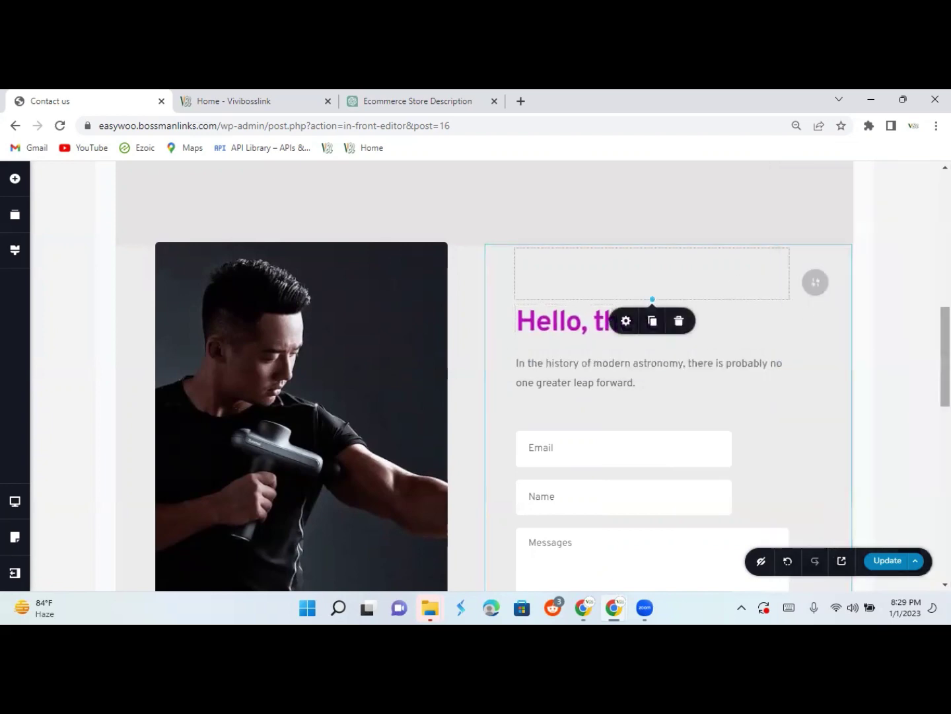
Give the accordion block below the contact form a solid bright purple background color.
{"action": "scroll", "coordinate": [722, 276], "scroll_direction": "up", "scroll_amount": 6}
{"action": "scroll", "coordinate": [484, 376], "scroll_direction": "up", "scroll_amount": 3}
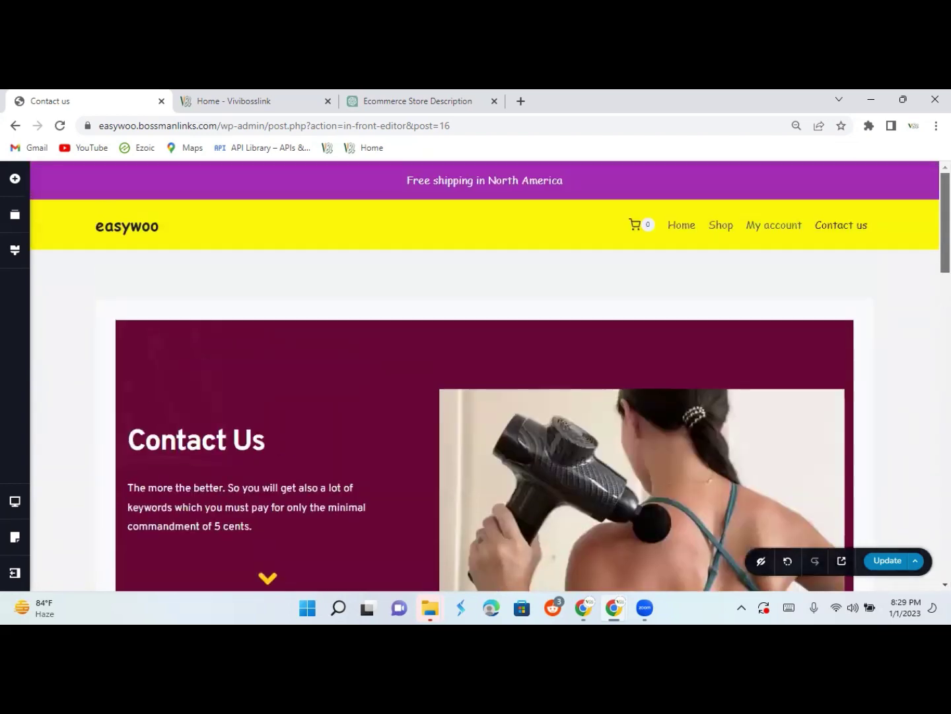
{"action": "scroll", "coordinate": [485, 376], "scroll_direction": "down", "scroll_amount": 7}
{"action": "scroll", "coordinate": [485, 475], "scroll_direction": "down", "scroll_amount": 8}
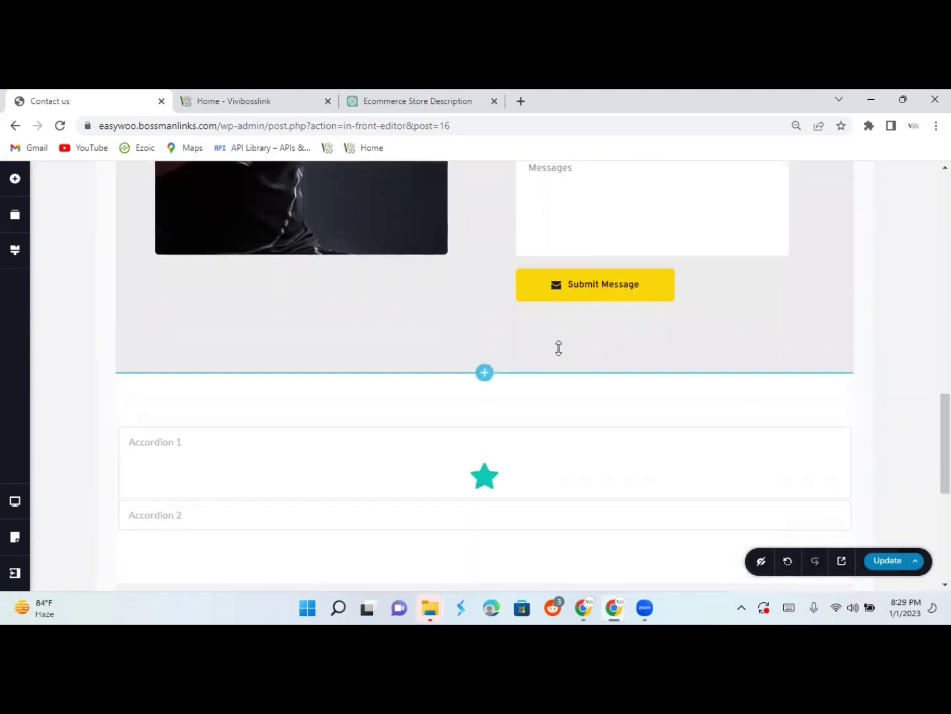
{"action": "left_click", "coordinate": [816, 411]}
{"action": "mouse_move", "coordinate": [789, 463]}
{"action": "left_mouse_down"}
{"action": "mouse_move", "coordinate": [834, 405]}
{"action": "mouse_move", "coordinate": [829, 414]}
{"action": "left_mouse_up"}
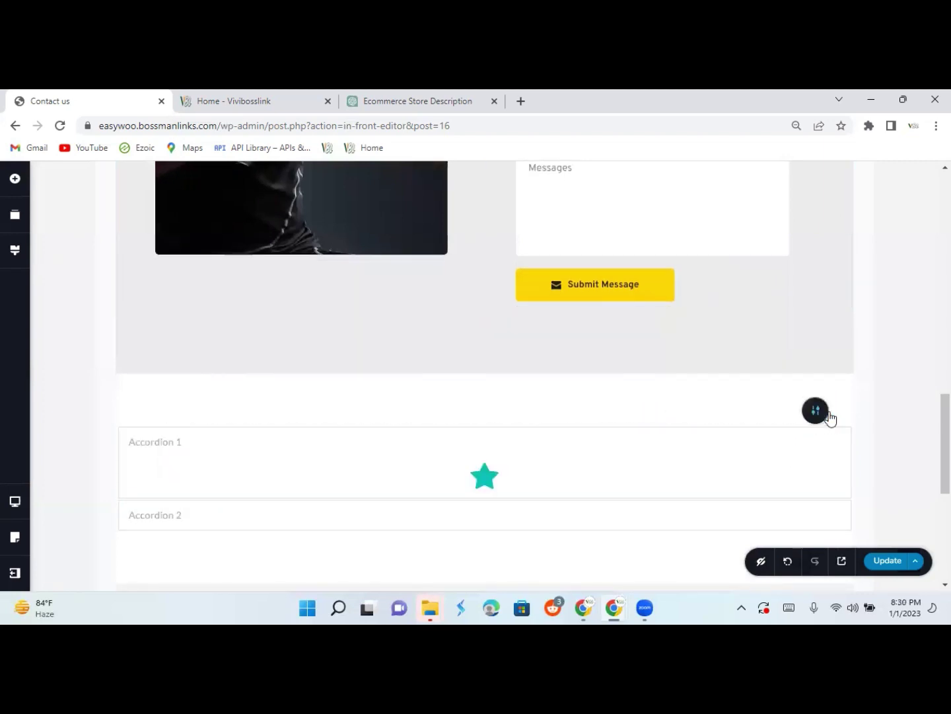
{"action": "left_click", "coordinate": [828, 417]}
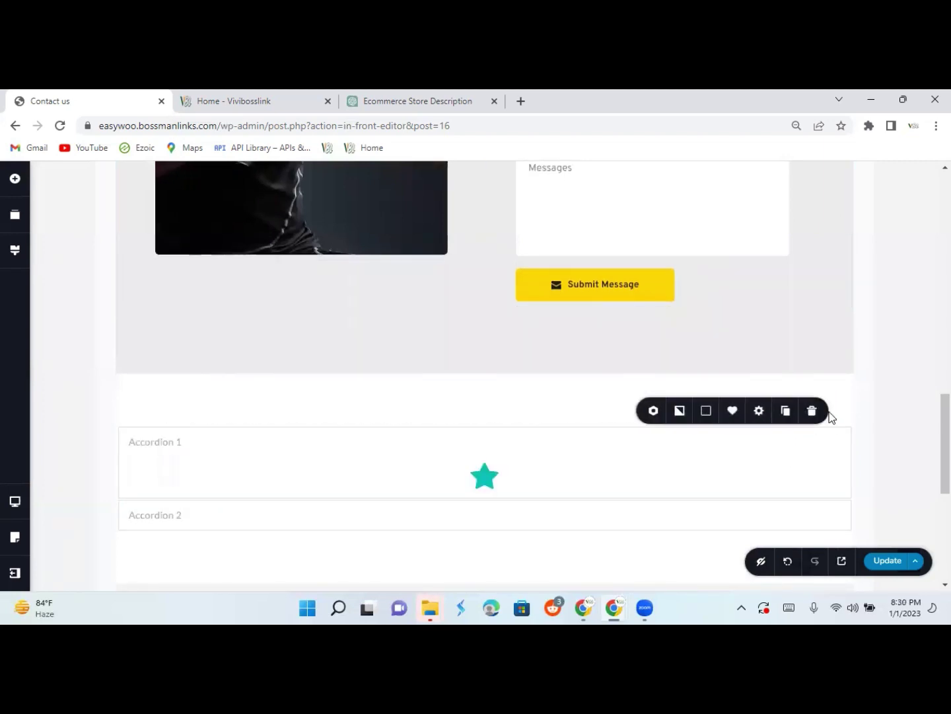
{"action": "left_click", "coordinate": [704, 412]}
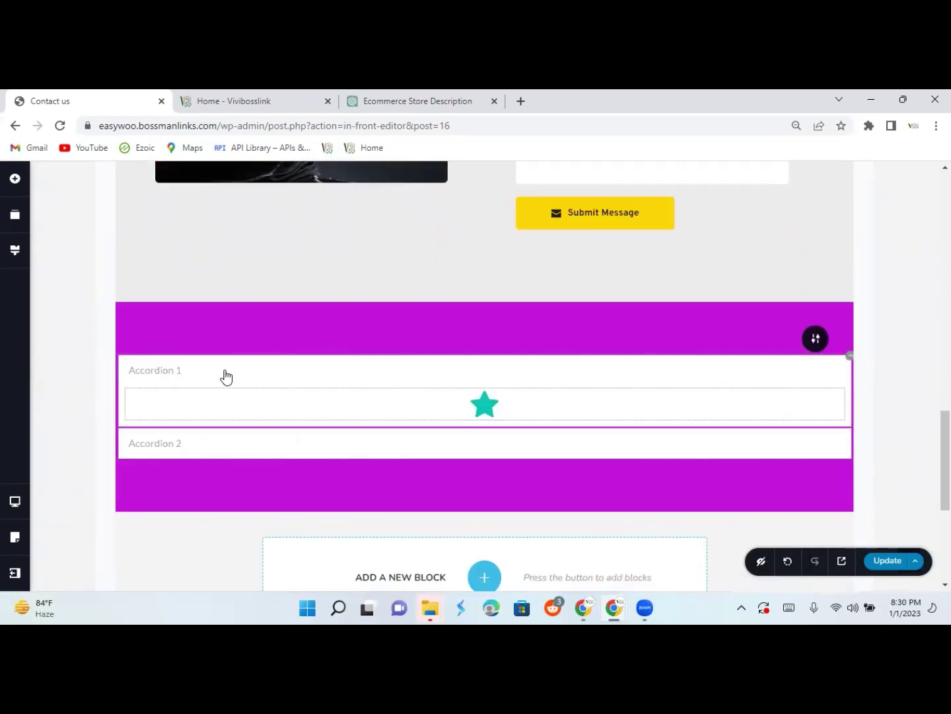
Retitle the Accordion 1 item "Do you accept returns?" and replace its star icon with a text element.
{"action": "left_click", "coordinate": [225, 376]}
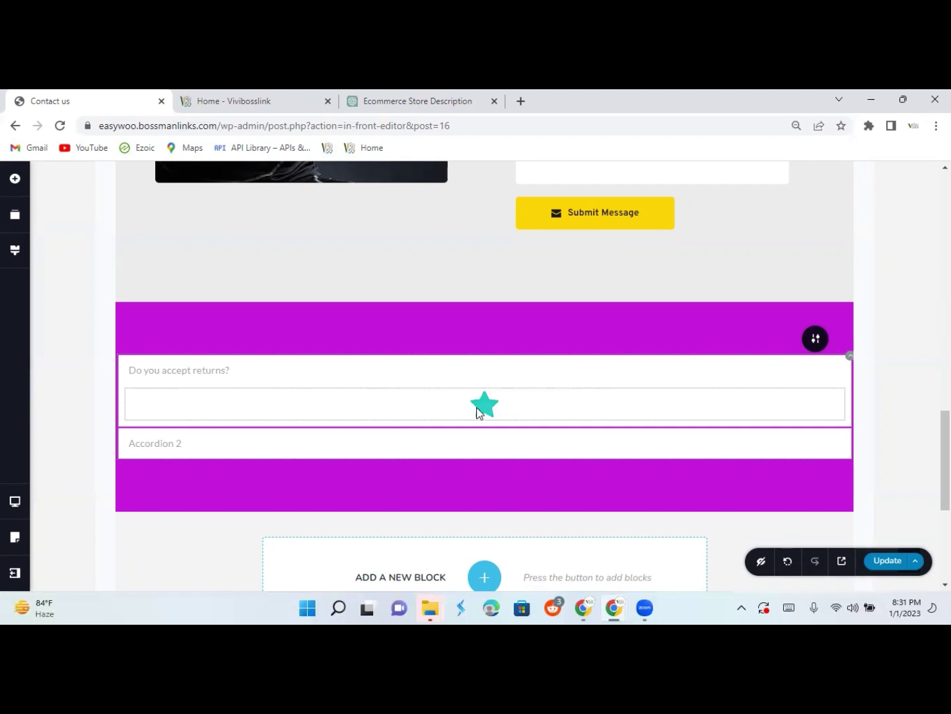
{"action": "left_click", "coordinate": [482, 410]}
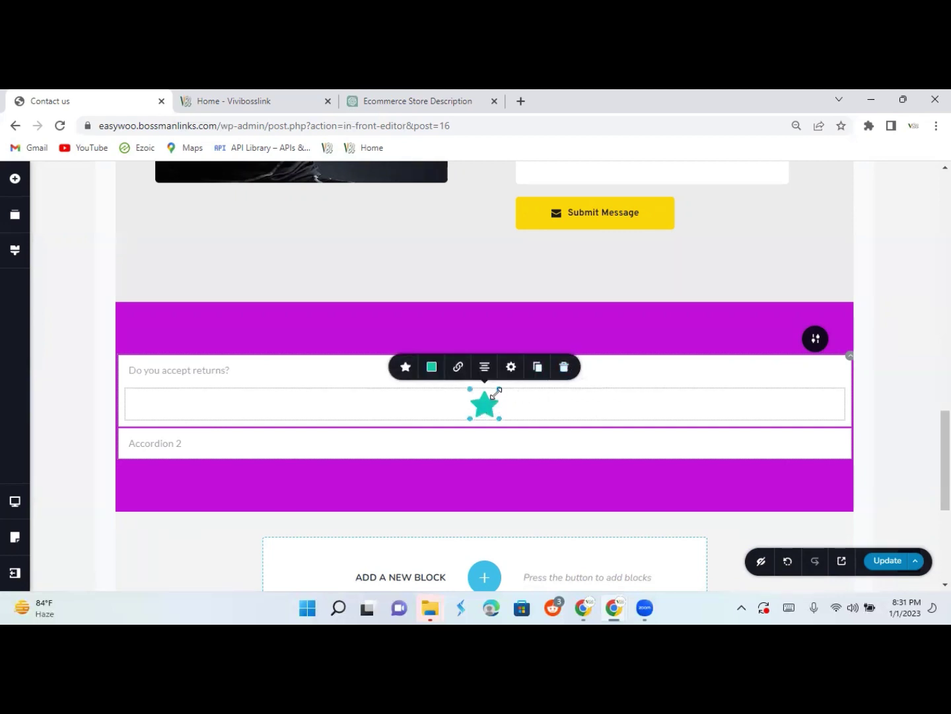
{"action": "left_click", "coordinate": [563, 369]}
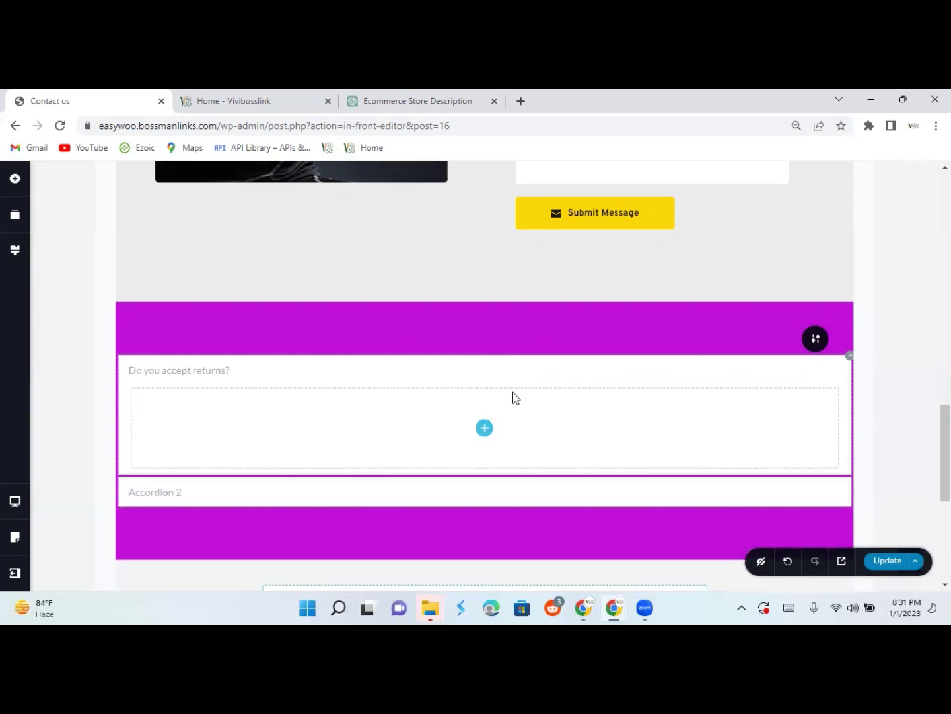
{"action": "left_click", "coordinate": [480, 428]}
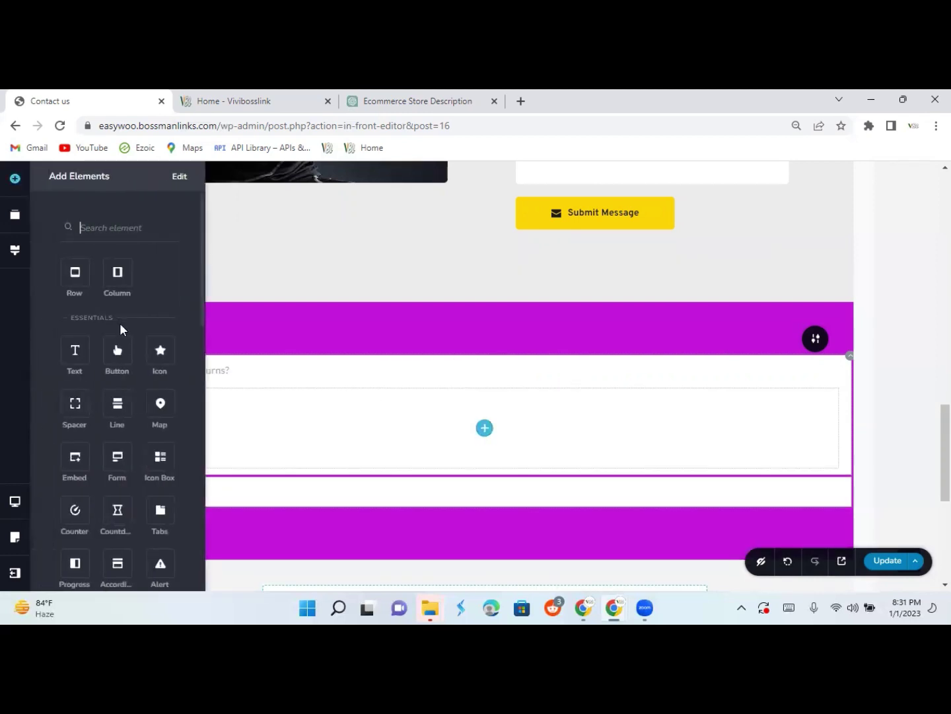
{"action": "left_click_drag", "start_coordinate": [75, 350], "coordinate": [486, 446]}
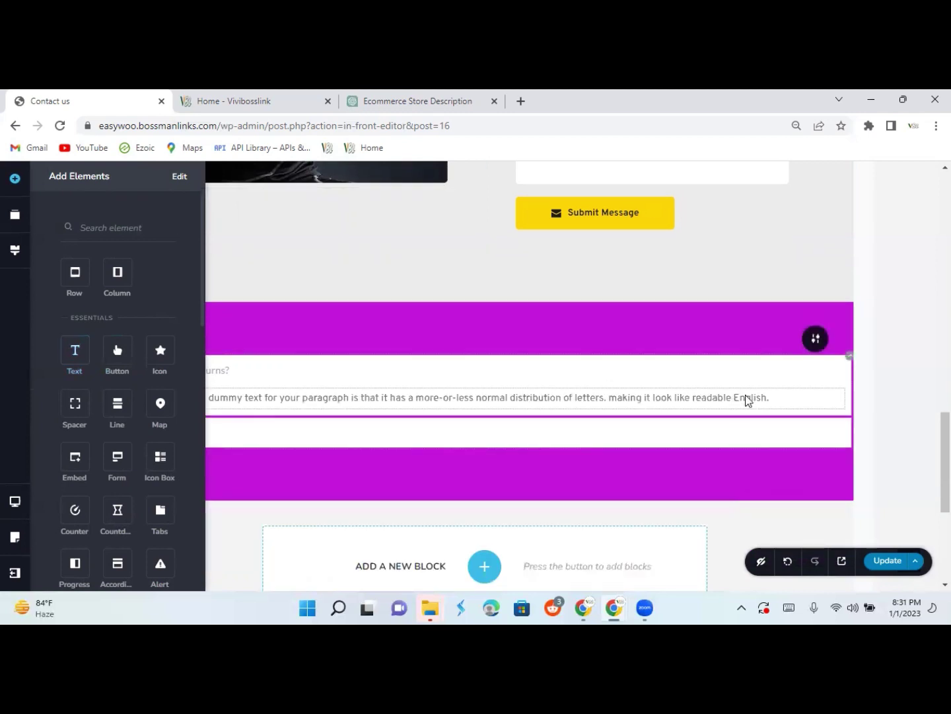
Replace the placeholder text under "Do you accept returns?" with "Yes, we have a 30 days Returns policy.".
{"action": "left_click", "coordinate": [776, 398]}
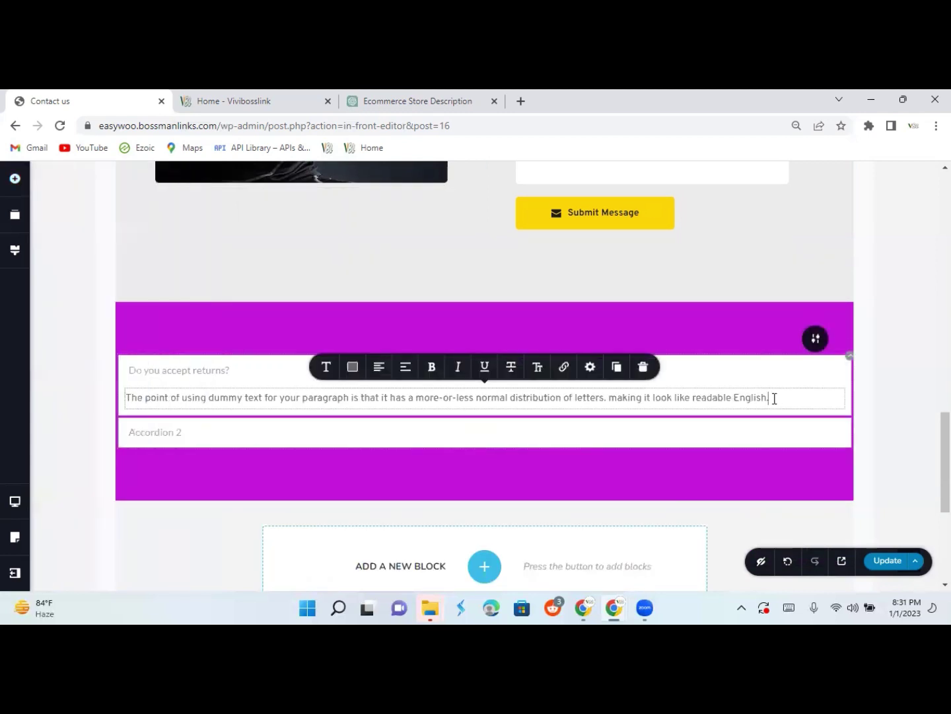
{"action": "key", "text": "BackSpace"}
{"action": "key", "text": "BackSpace"}
{"action": "key", "text": "BackSpace"}
{"action": "key", "text": "BackSpace"}
{"action": "key", "text": "BackSpace"}
{"action": "key", "text": "BackSpace"}
{"action": "key", "text": "BackSpace"}
{"action": "key", "text": "BackSpace"}
{"action": "key", "text": "BackSpace"}
{"action": "key", "text": "BackSpace"}
{"action": "key", "text": "BackSpace"}
{"action": "key", "text": "BackSpace"}
{"action": "key", "text": "BackSpace"}
{"action": "key", "text": "BackSpace"}
{"action": "key", "text": "BackSpace"}
{"action": "key", "text": "BackSpace"}
{"action": "key", "text": "BackSpace"}
{"action": "key", "text": "BackSpace"}
{"action": "key", "text": "BackSpace"}
{"action": "key", "text": "BackSpace"}
{"action": "key", "text": "BackSpace"}
{"action": "key", "text": "BackSpace"}
{"action": "key", "text": "BackSpace"}
{"action": "key", "text": "BackSpace"}
{"action": "key", "text": "BackSpace"}
{"action": "key", "text": "BackSpace"}
{"action": "key", "text": "BackSpace"}
{"action": "key", "text": "BackSpace"}
{"action": "key", "text": "BackSpace"}
{"action": "key", "text": "BackSpace"}
{"action": "key", "text": "BackSpace"}
{"action": "key", "text": "BackSpace"}
{"action": "key", "text": "BackSpace"}
{"action": "key", "text": "BackSpace"}
{"action": "key", "text": "BackSpace"}
{"action": "key", "text": "BackSpace"}
{"action": "key", "text": "BackSpace"}
{"action": "key", "text": "BackSpace"}
{"action": "key", "text": "BackSpace"}
{"action": "key", "text": "BackSpace"}
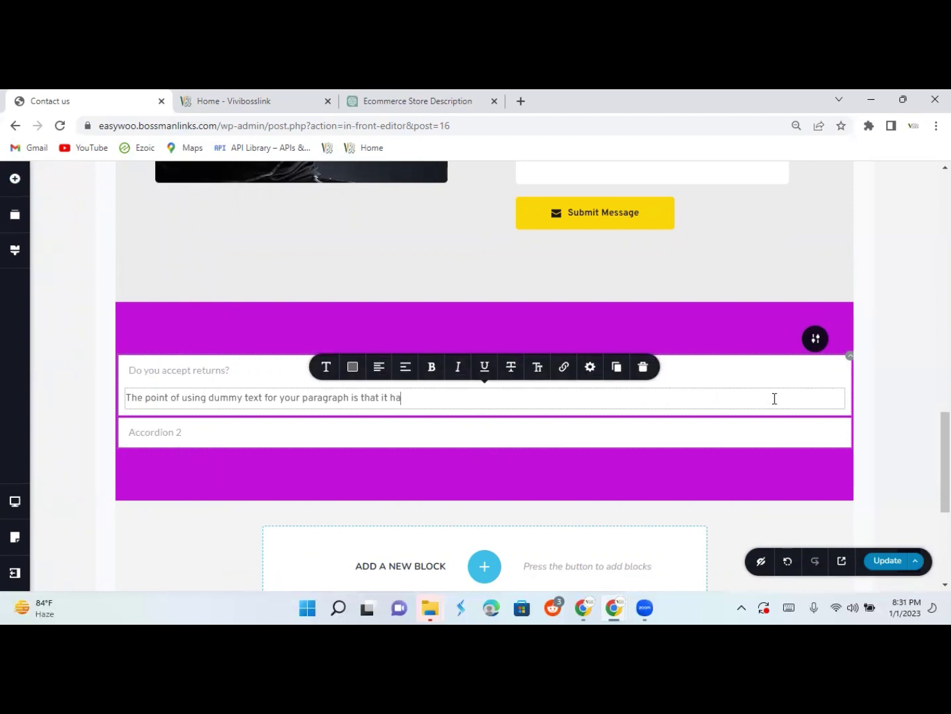
{"action": "key", "text": "BackSpace"}
{"action": "key", "text": "BackSpace"}
{"action": "key", "text": "BackSpace"}
{"action": "key", "text": "BackSpace"}
{"action": "key", "text": "BackSpace"}
{"action": "key", "text": "BackSpace"}
{"action": "key", "text": "BackSpace"}
{"action": "key", "text": "BackSpace"}
{"action": "key", "text": "BackSpace"}
{"action": "key", "text": "BackSpace"}
{"action": "key", "text": "BackSpace"}
{"action": "key", "text": "BackSpace"}
{"action": "key", "text": "BackSpace"}
{"action": "key", "text": "BackSpace"}
{"action": "key", "text": "BackSpace"}
{"action": "key", "text": "BackSpace"}
{"action": "key", "text": "BackSpace"}
{"action": "key", "text": "BackSpace"}
{"action": "key", "text": "BackSpace"}
{"action": "key", "text": "BackSpace"}
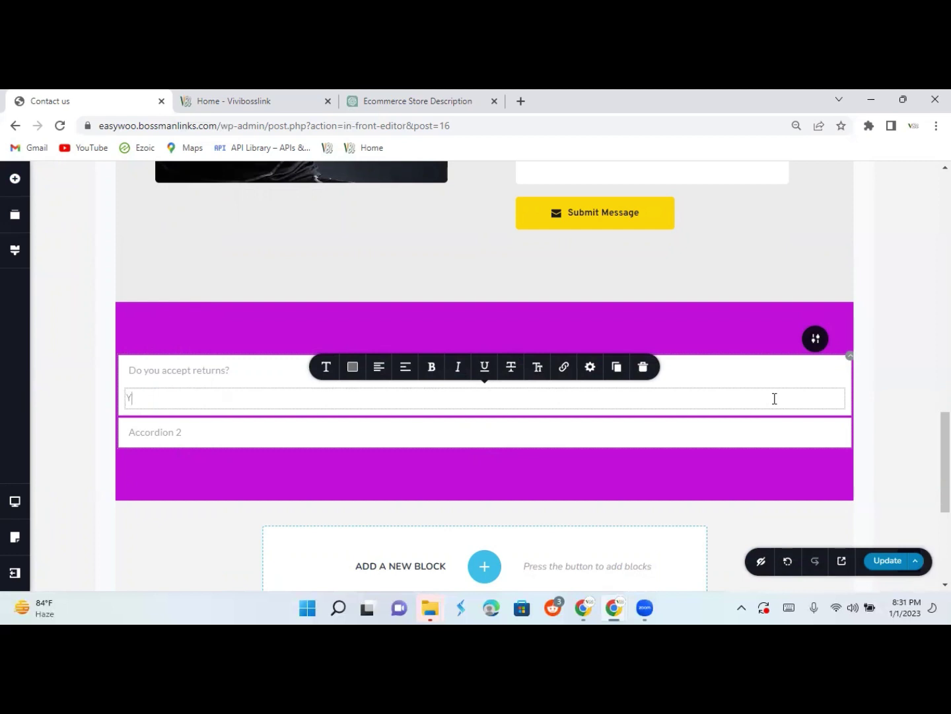
{"action": "type", "text": "Yes, we have a 30 days Returns policy."}
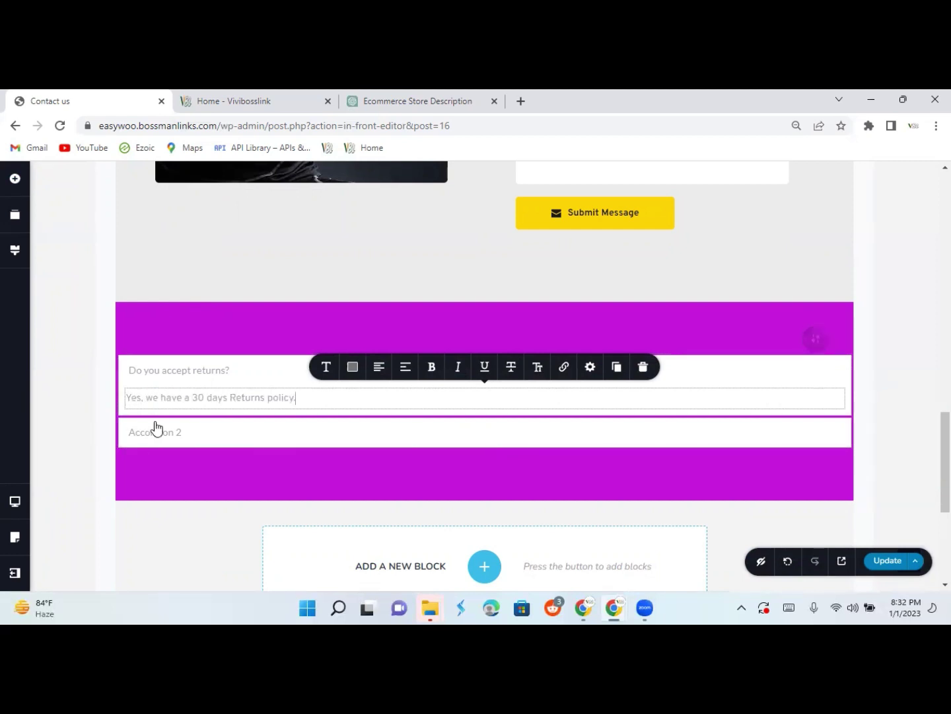
Retitle the Accordion 2 item "How Long is shipping?" and replace its button with a text element.
{"action": "left_click", "coordinate": [190, 432]}
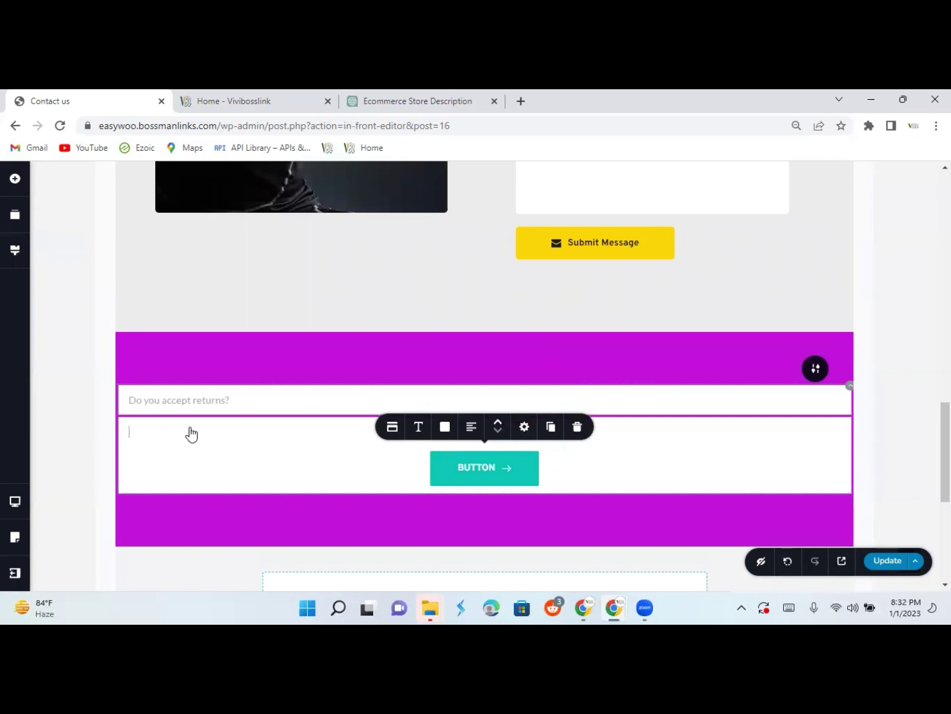
{"action": "type", "text": "How Long is shipping?"}
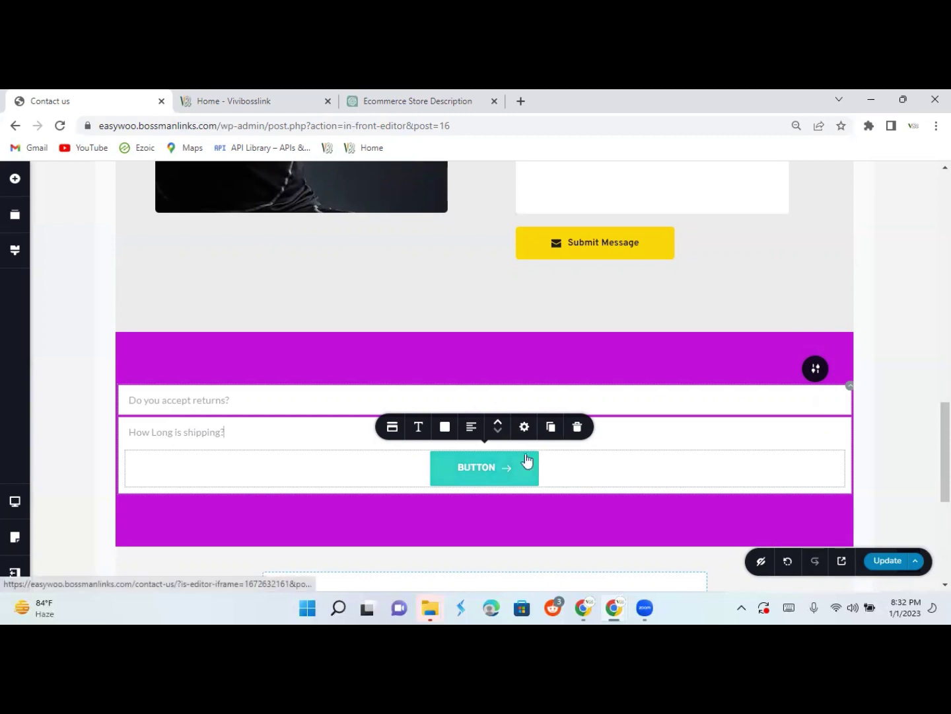
{"action": "left_click", "coordinate": [522, 475]}
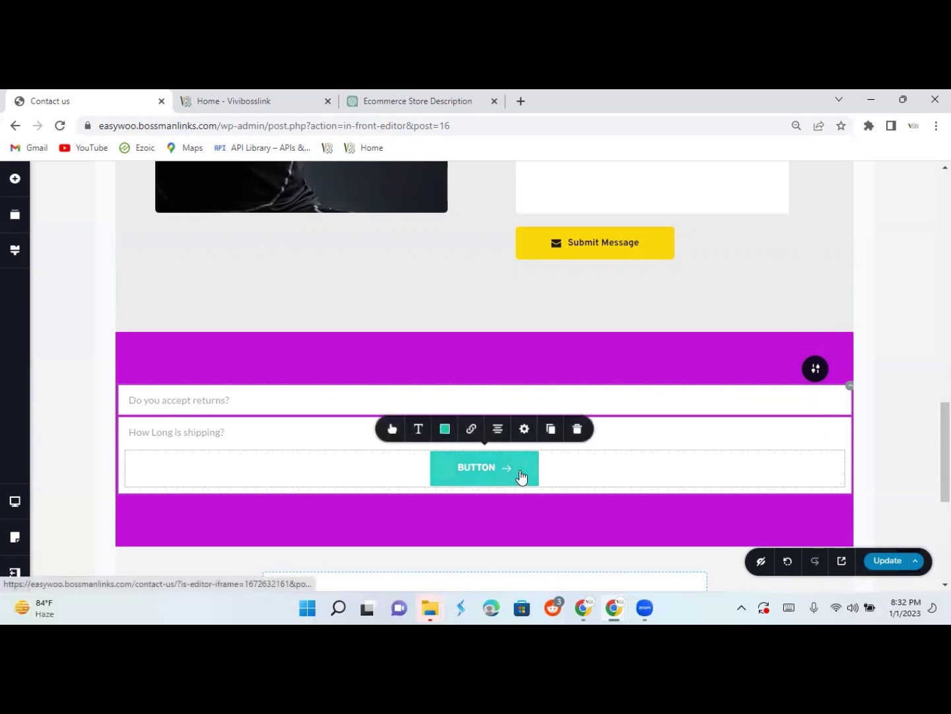
{"action": "left_click", "coordinate": [577, 429]}
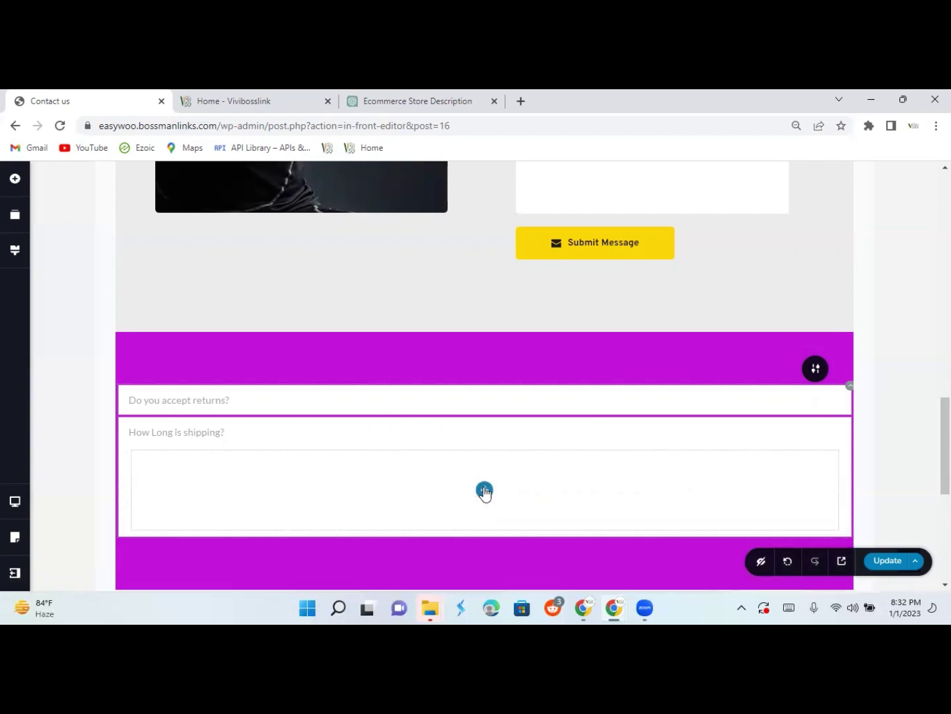
{"action": "left_click", "coordinate": [483, 492]}
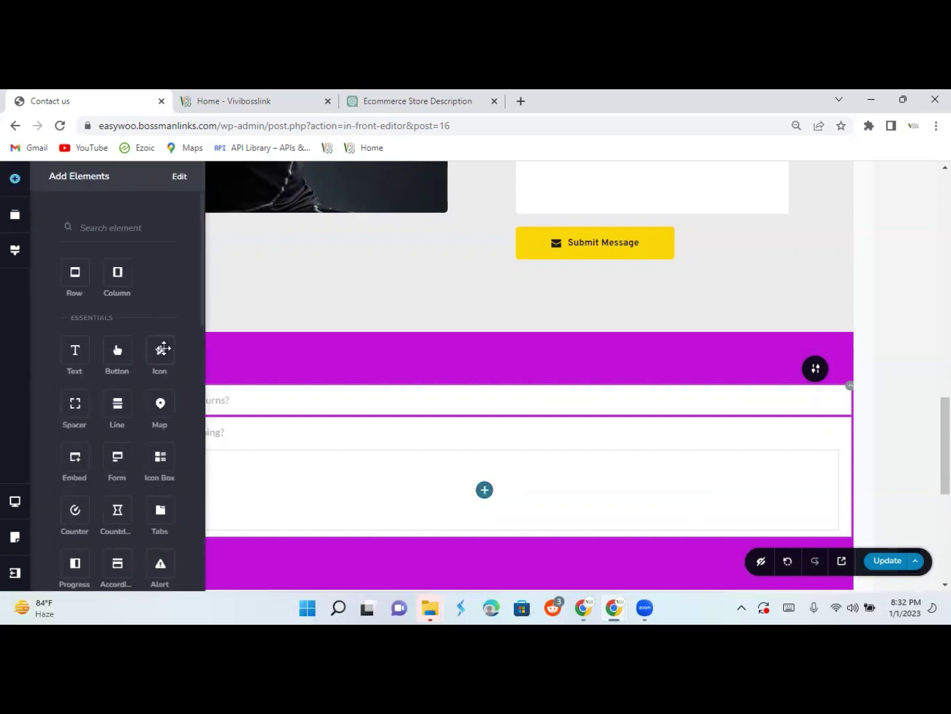
{"action": "mouse_move", "coordinate": [75, 350]}
{"action": "left_mouse_down"}
{"action": "mouse_move", "coordinate": [276, 384]}
{"action": "mouse_move", "coordinate": [365, 417]}
{"action": "mouse_move", "coordinate": [460, 497]}
{"action": "mouse_move", "coordinate": [485, 503]}
{"action": "left_mouse_up"}
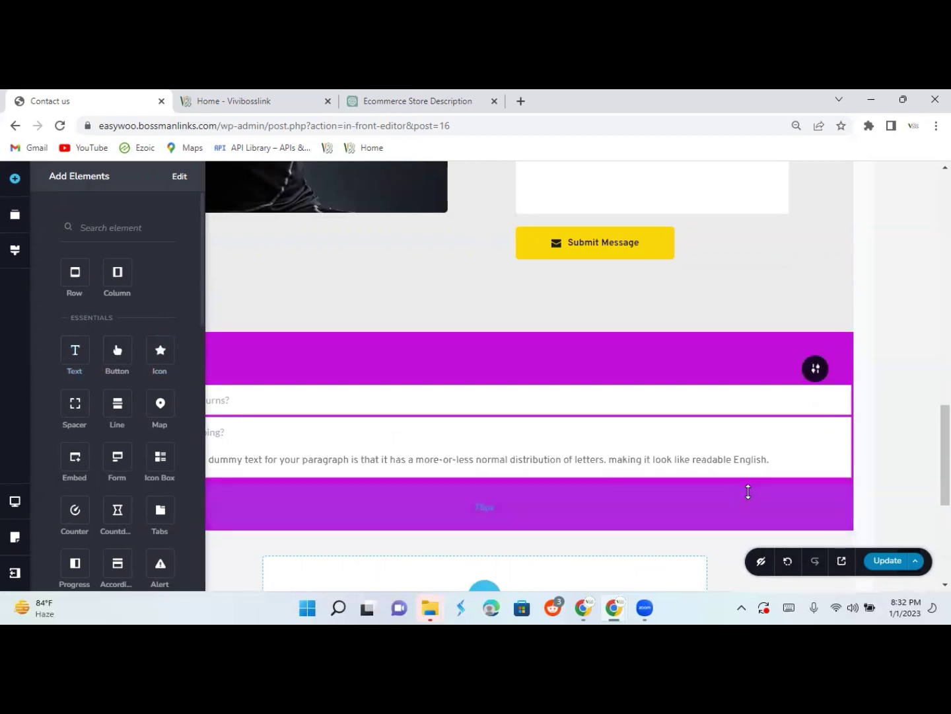
Replace the shipping item's placeholder text with "Shipping takes only 3 days." and correct its title to "How long is shipping?".
{"action": "left_click", "coordinate": [768, 464]}
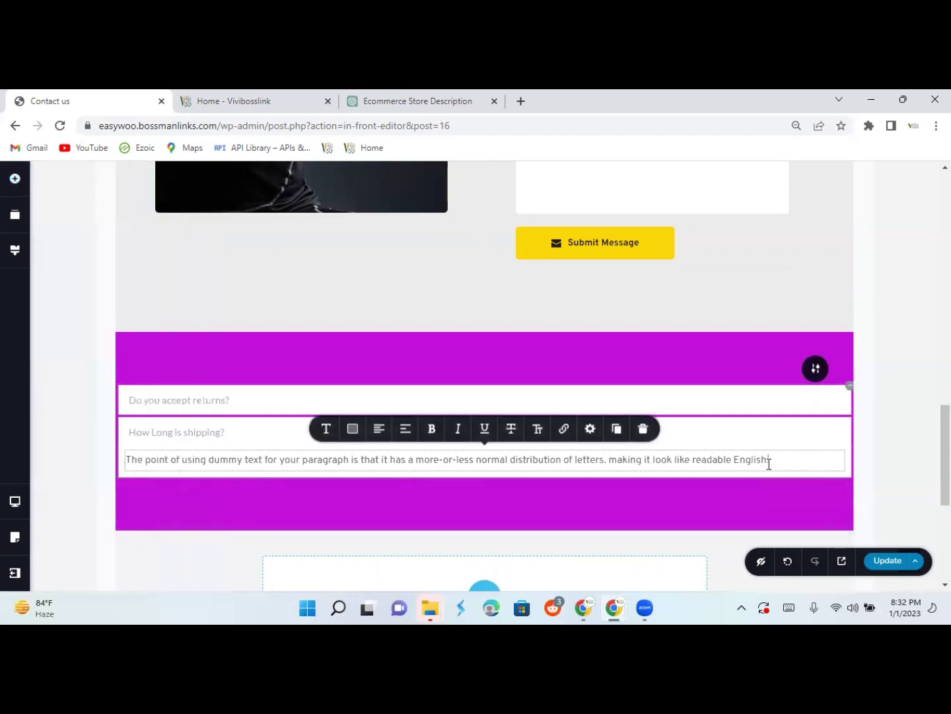
{"action": "key", "text": "BackSpace"}
{"action": "key", "text": "BackSpace"}
{"action": "key", "text": "BackSpace"}
{"action": "key", "text": "BackSpace"}
{"action": "key", "text": "BackSpace"}
{"action": "key", "text": "BackSpace"}
{"action": "key", "text": "BackSpace"}
{"action": "key", "text": "BackSpace"}
{"action": "key", "text": "BackSpace"}
{"action": "key", "text": "BackSpace"}
{"action": "key", "text": "BackSpace"}
{"action": "key", "text": "BackSpace"}
{"action": "key", "text": "BackSpace"}
{"action": "key", "text": "BackSpace"}
{"action": "key", "text": "BackSpace"}
{"action": "key", "text": "BackSpace"}
{"action": "key", "text": "BackSpace"}
{"action": "key", "text": "BackSpace"}
{"action": "key", "text": "BackSpace"}
{"action": "key", "text": "BackSpace"}
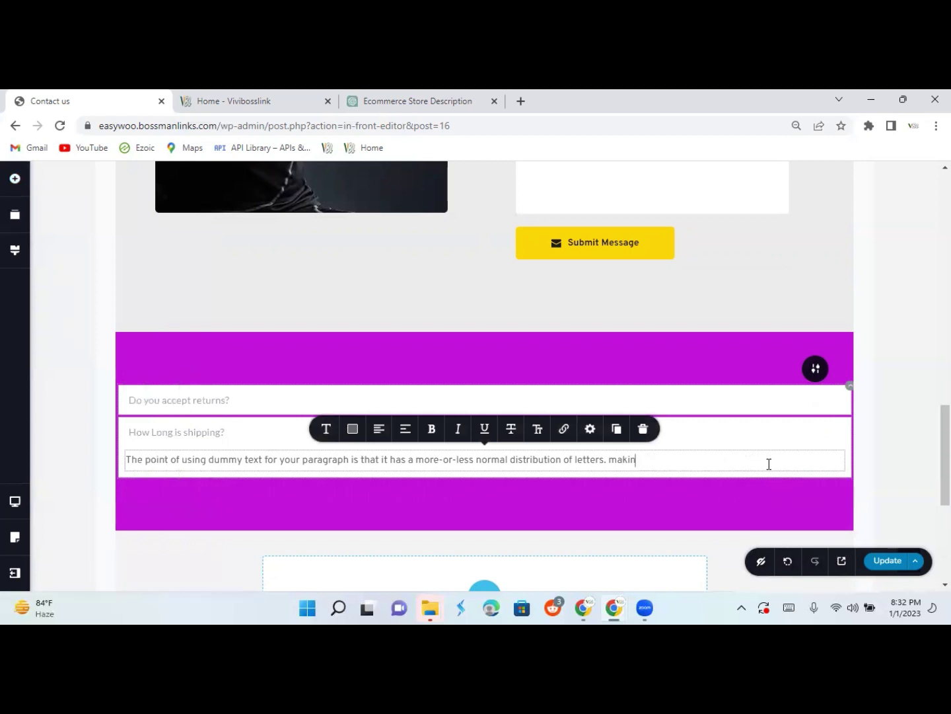
{"action": "key", "text": "BackSpace"}
{"action": "key", "text": "BackSpace"}
{"action": "key", "text": "BackSpace"}
{"action": "key", "text": "BackSpace"}
{"action": "key", "text": "BackSpace"}
{"action": "key", "text": "BackSpace"}
{"action": "key", "text": "BackSpace"}
{"action": "key", "text": "BackSpace"}
{"action": "key", "text": "BackSpace"}
{"action": "key", "text": "BackSpace"}
{"action": "key", "text": "BackSpace"}
{"action": "key", "text": "BackSpace"}
{"action": "key", "text": "BackSpace"}
{"action": "key", "text": "BackSpace"}
{"action": "key", "text": "BackSpace"}
{"action": "key", "text": "BackSpace"}
{"action": "key", "text": "BackSpace"}
{"action": "key", "text": "BackSpace"}
{"action": "key", "text": "BackSpace"}
{"action": "key", "text": "BackSpace"}
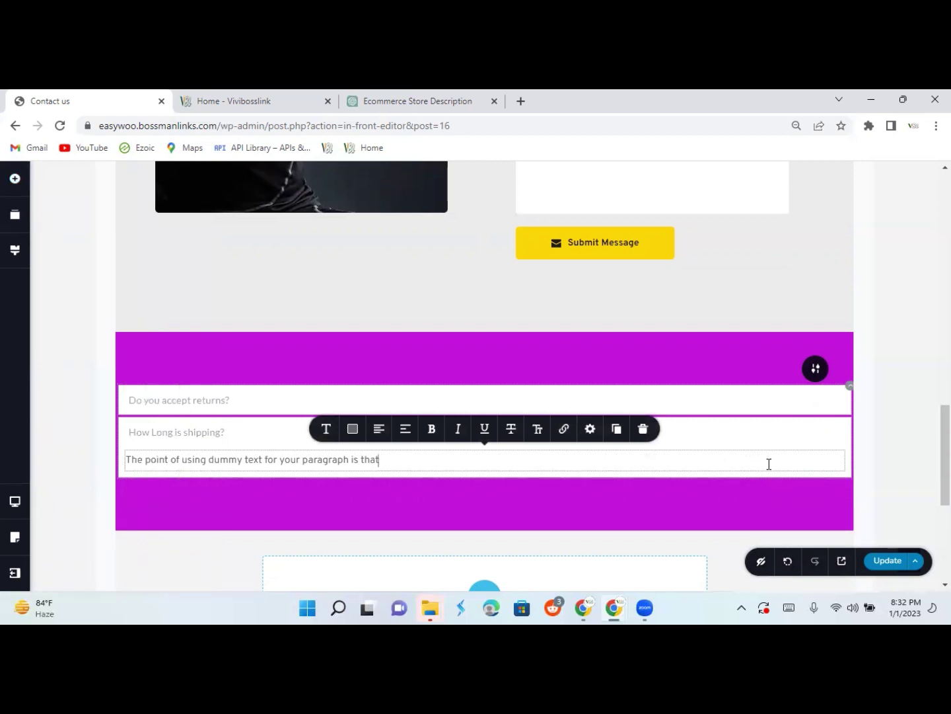
{"action": "key", "text": "BackSpace"}
{"action": "key", "text": "BackSpace"}
{"action": "key", "text": "BackSpace"}
{"action": "key", "text": "BackSpace"}
{"action": "key", "text": "BackSpace"}
{"action": "key", "text": "BackSpace"}
{"action": "key", "text": "BackSpace"}
{"action": "key", "text": "BackSpace"}
{"action": "key", "text": "BackSpace"}
{"action": "key", "text": "BackSpace"}
{"action": "key", "text": "BackSpace"}
{"action": "key", "text": "BackSpace"}
{"action": "key", "text": "BackSpace"}
{"action": "key", "text": "BackSpace"}
{"action": "key", "text": "BackSpace"}
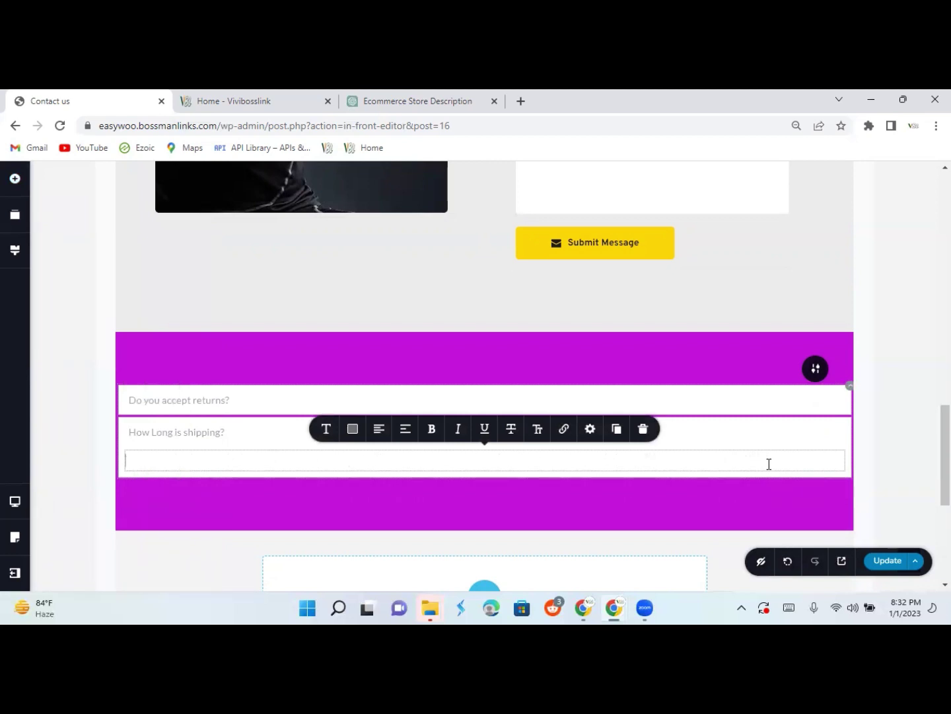
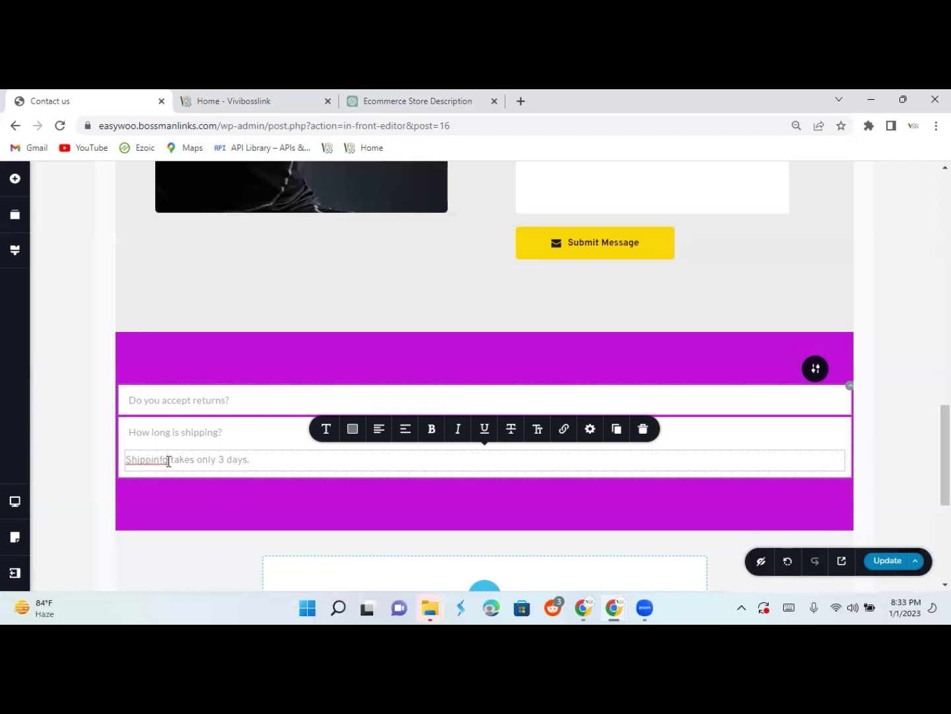
{"action": "key", "text": "BackSpace"}
{"action": "key", "text": "BackSpace"}
{"action": "type", "text": "g"}
Set the text color of the accordion items to near-black #1C1C1C.
{"action": "left_click", "coordinate": [246, 413]}
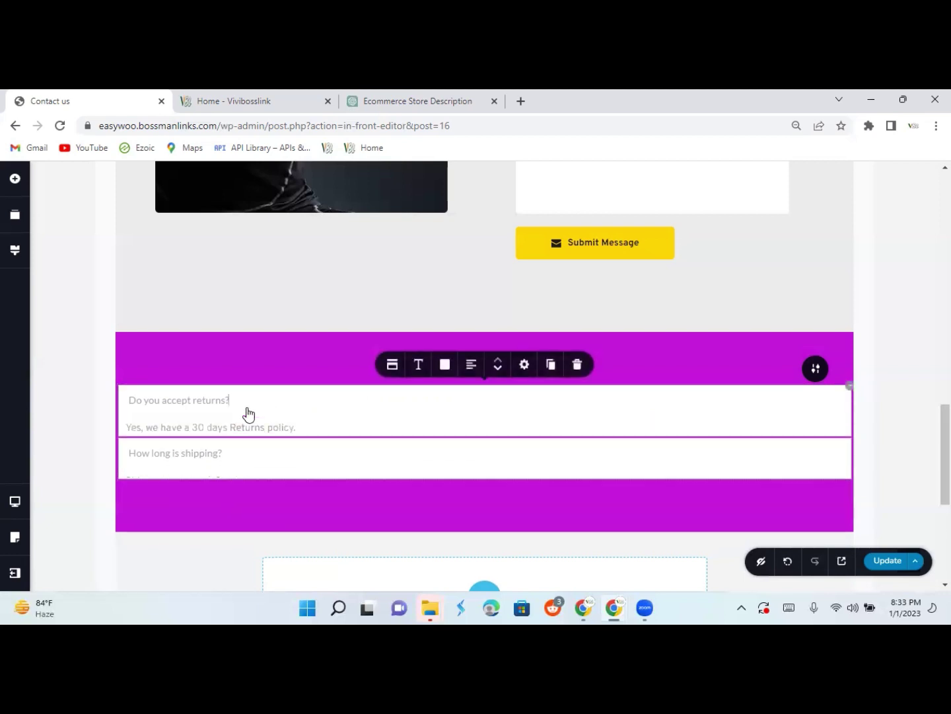
{"action": "left_click", "coordinate": [438, 365]}
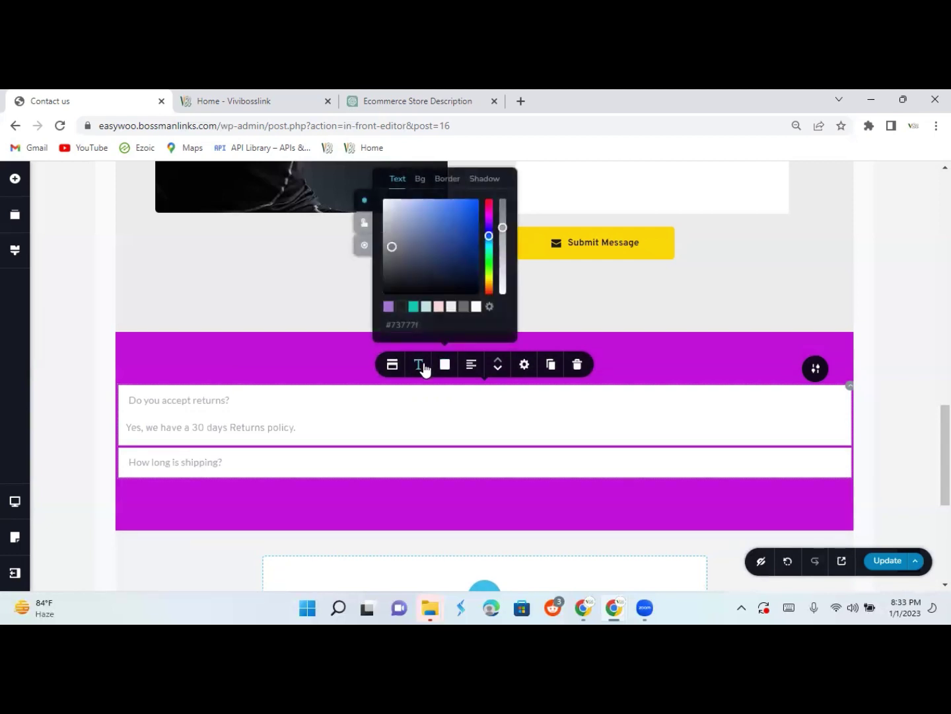
{"action": "left_click", "coordinate": [452, 371]}
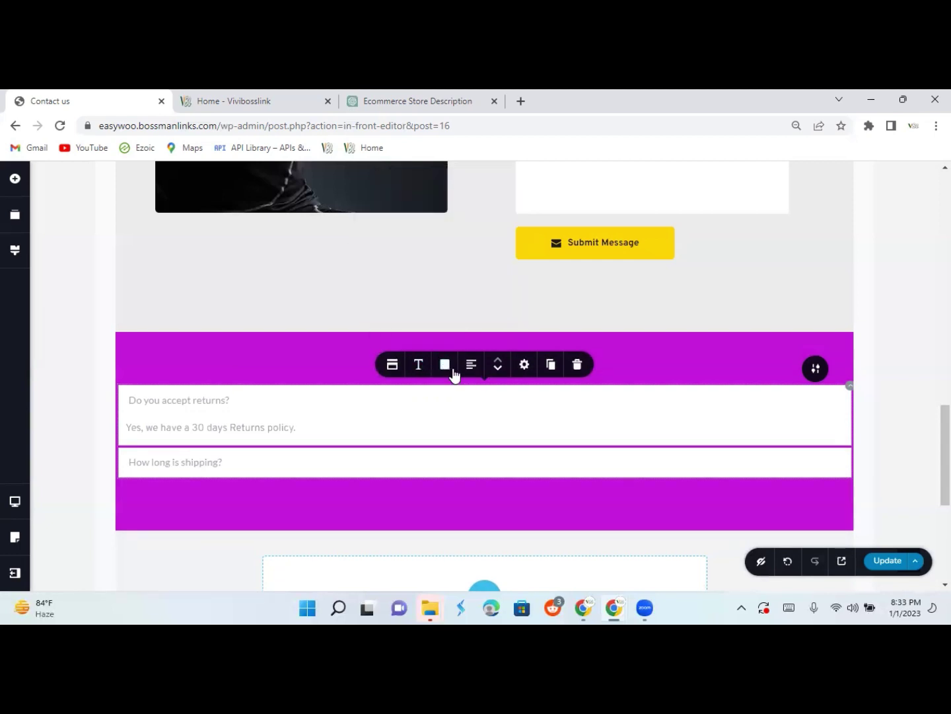
{"action": "left_click", "coordinate": [447, 370]}
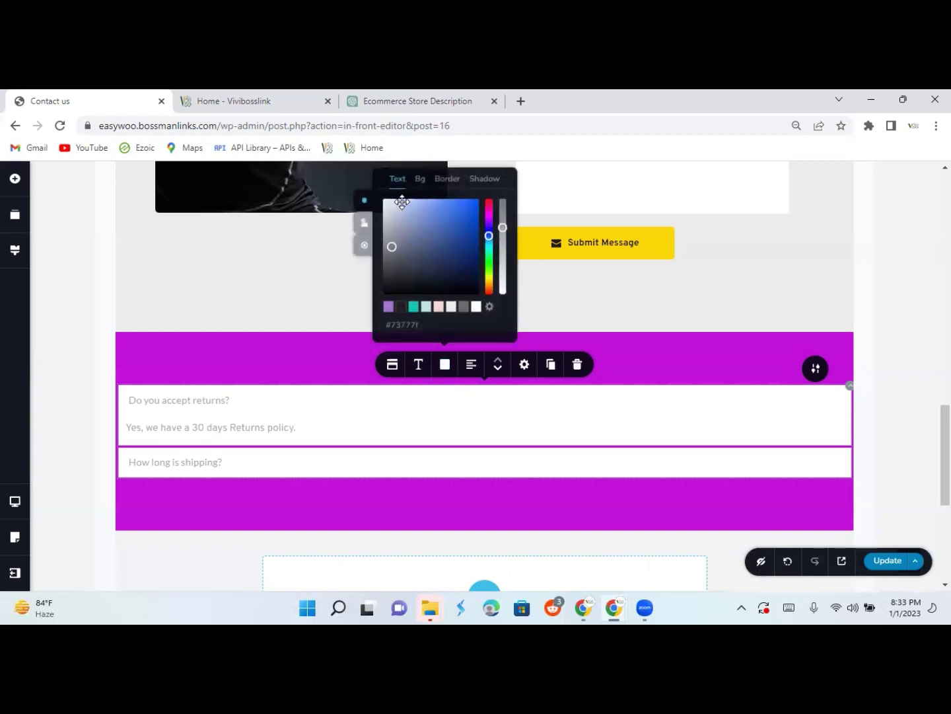
{"action": "left_click", "coordinate": [400, 308]}
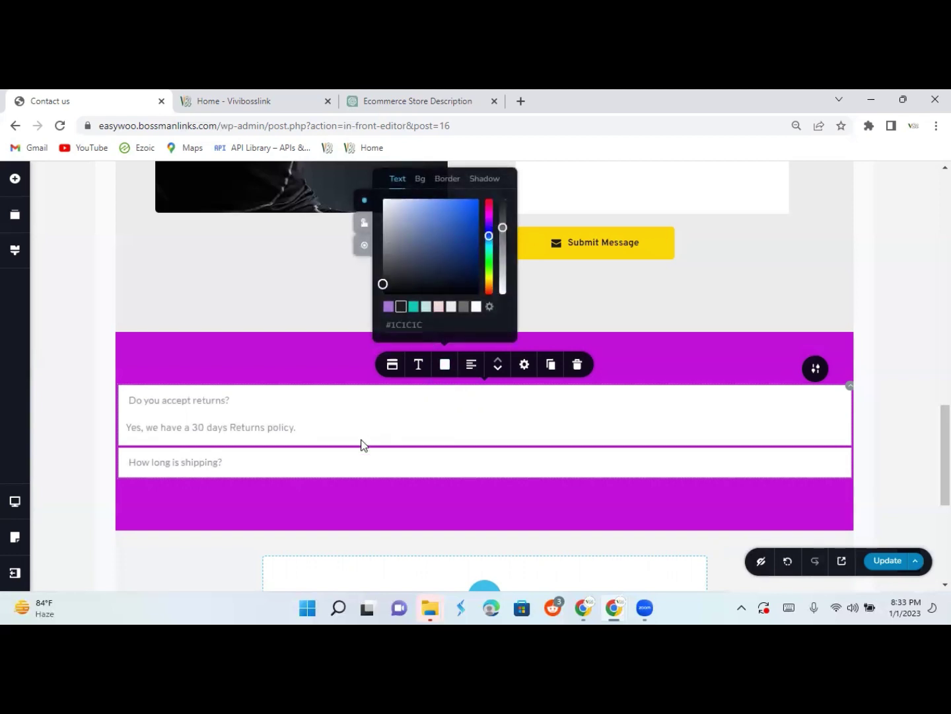
Set the color of the answer text "Yes, we have a 30 days Returns policy." to solid #1C1C1C.
{"action": "left_click", "coordinate": [329, 427]}
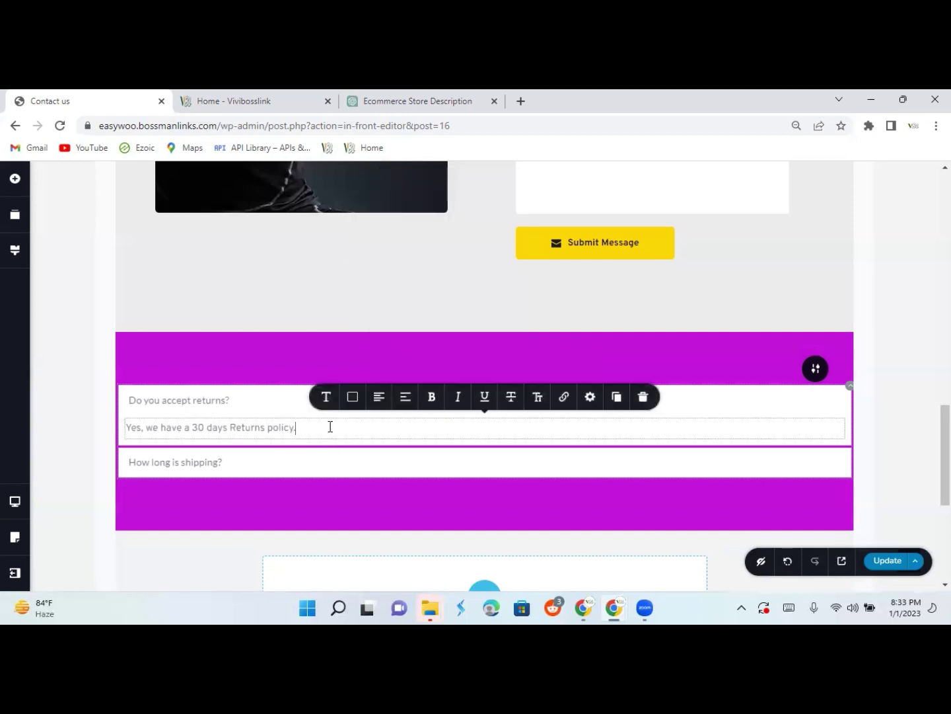
{"action": "left_click", "coordinate": [353, 398]}
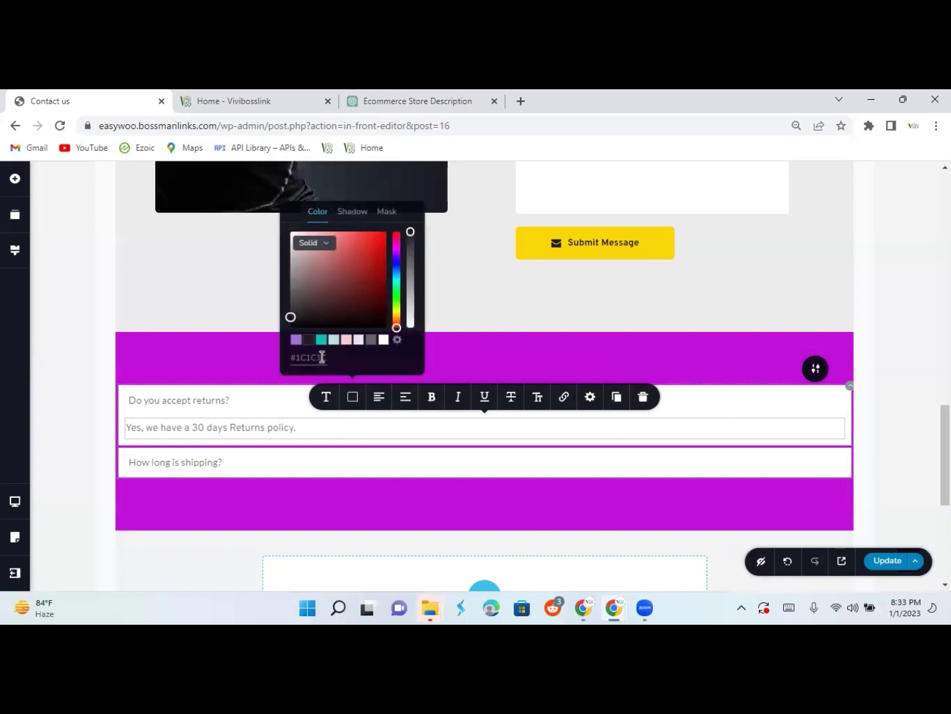
{"action": "left_click", "coordinate": [307, 340]}
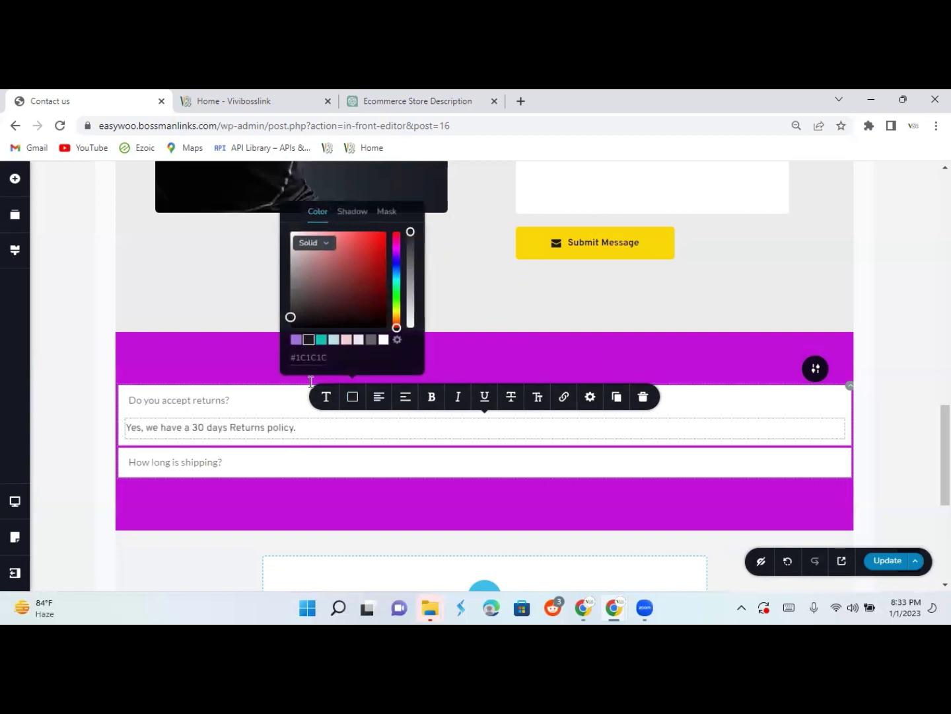
Try teal #05CAB6 for the accordion text, return it to #1C1C1C at full opacity, and check the shipping answer's color.
{"action": "left_click", "coordinate": [266, 467]}
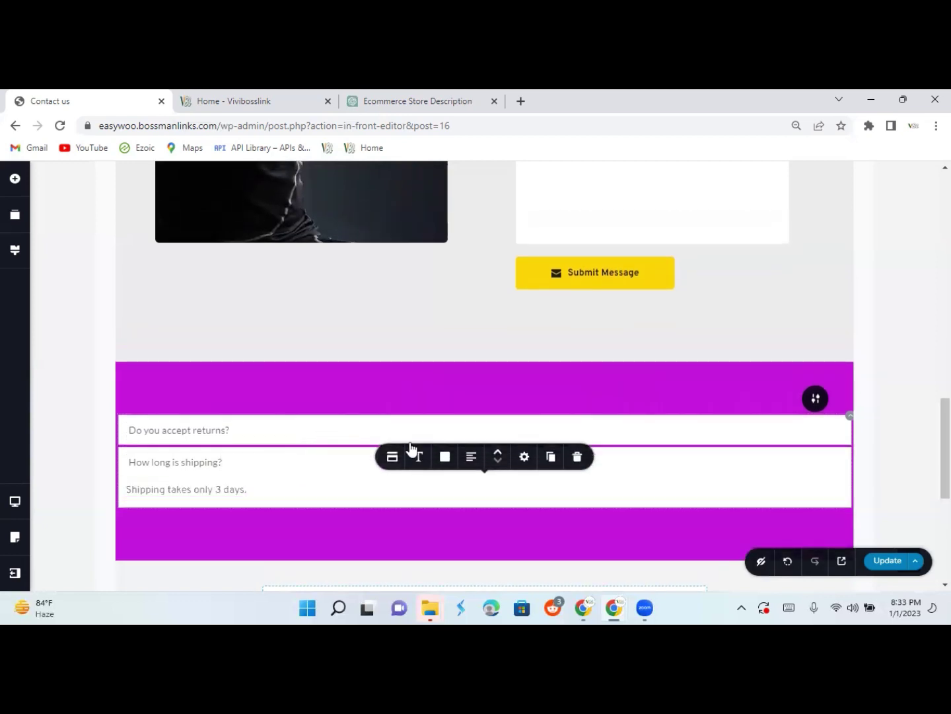
{"action": "left_click", "coordinate": [417, 459]}
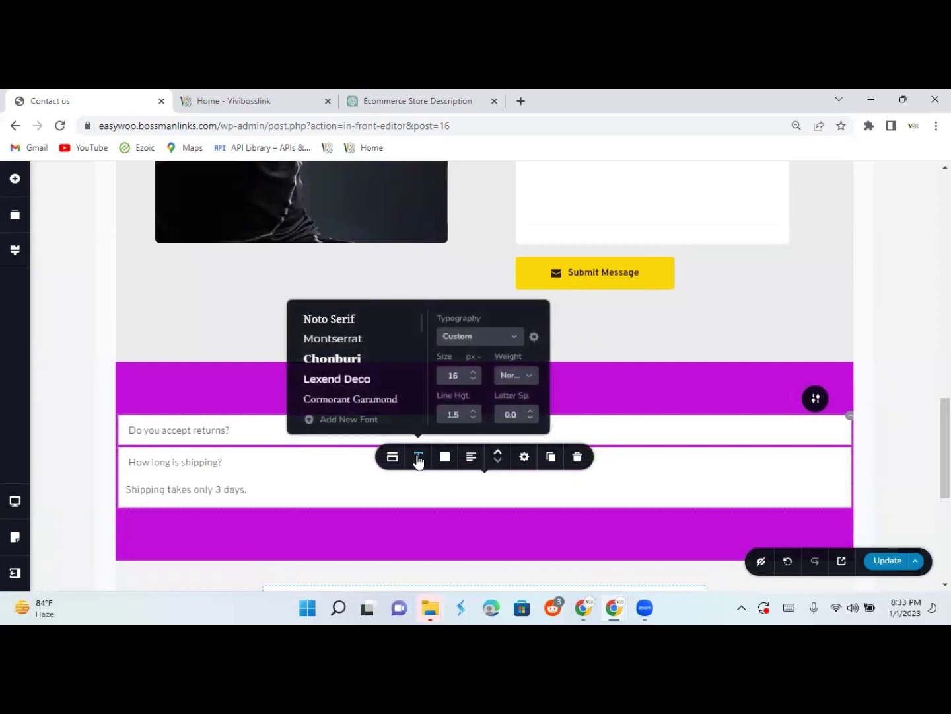
{"action": "left_click", "coordinate": [445, 456]}
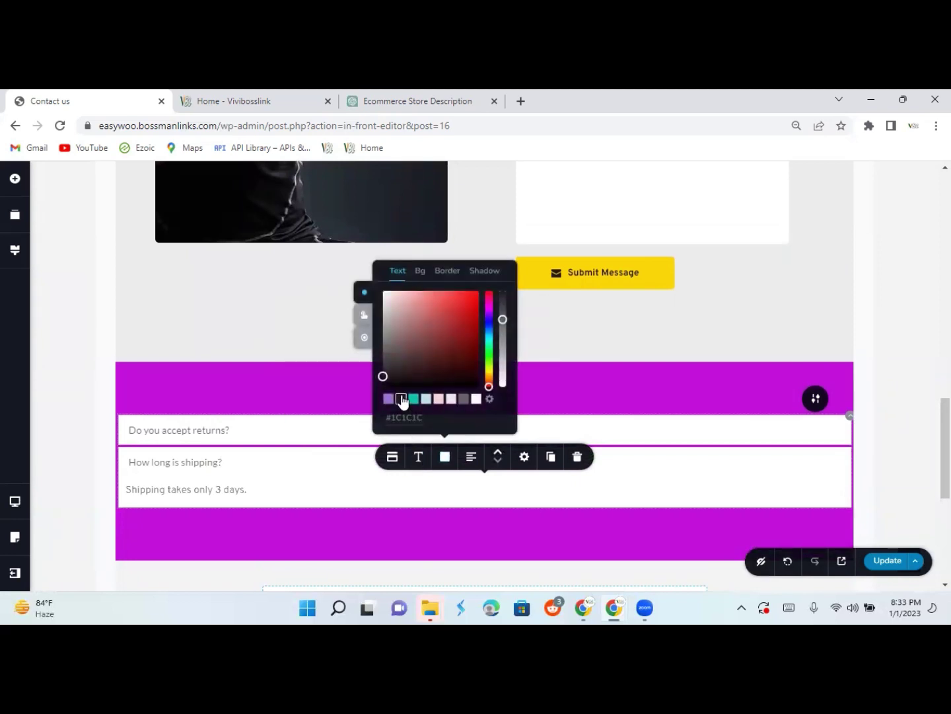
{"action": "left_click", "coordinate": [414, 399]}
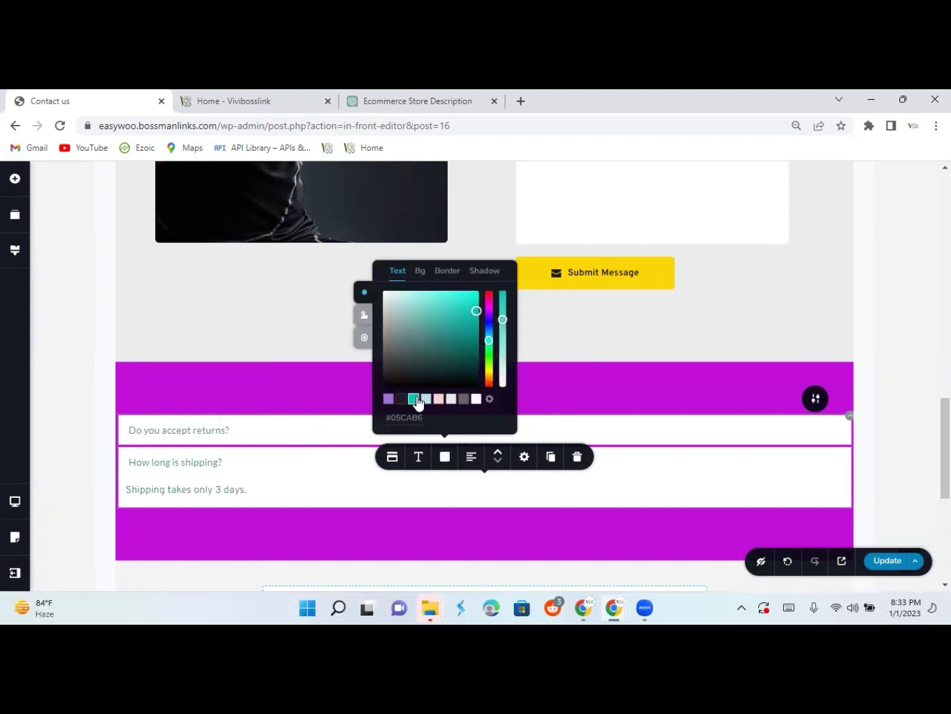
{"action": "left_click", "coordinate": [401, 399]}
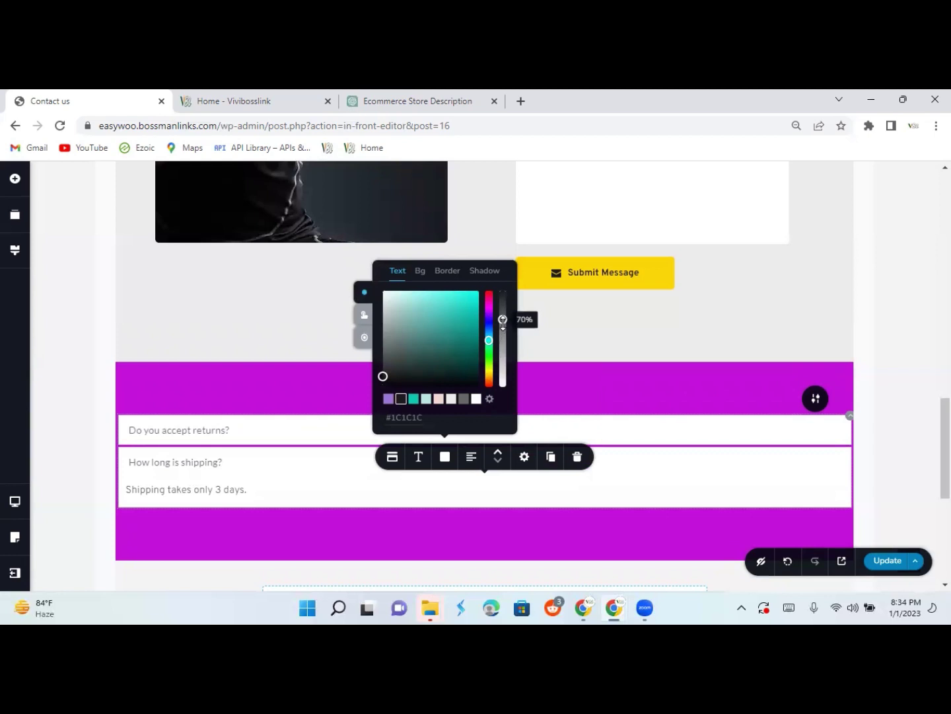
{"action": "left_click_drag", "start_coordinate": [503, 321], "coordinate": [504, 263]}
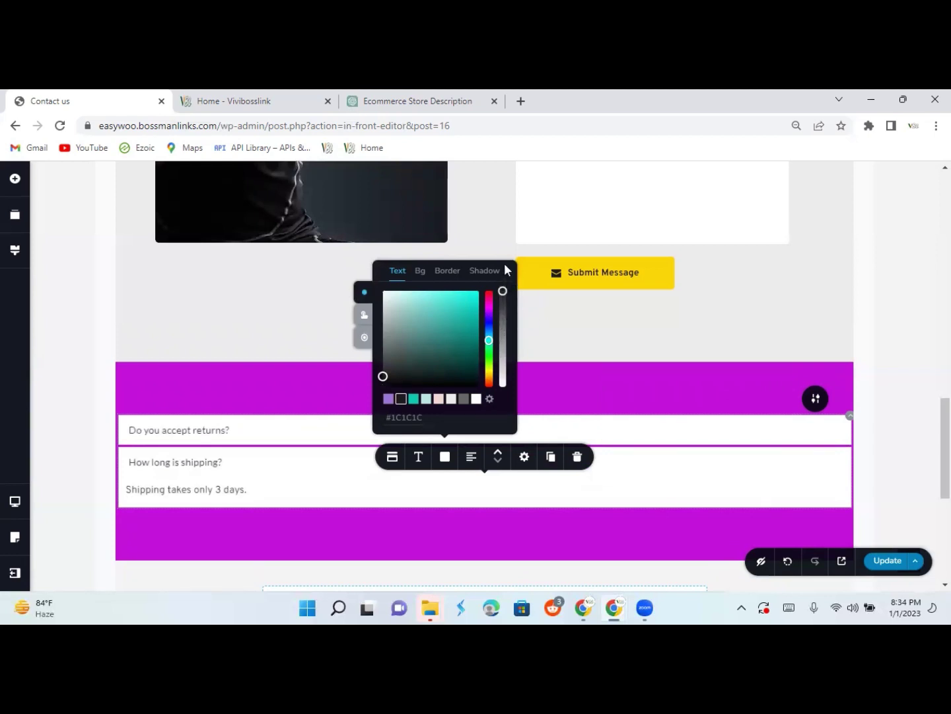
{"action": "left_click", "coordinate": [290, 487]}
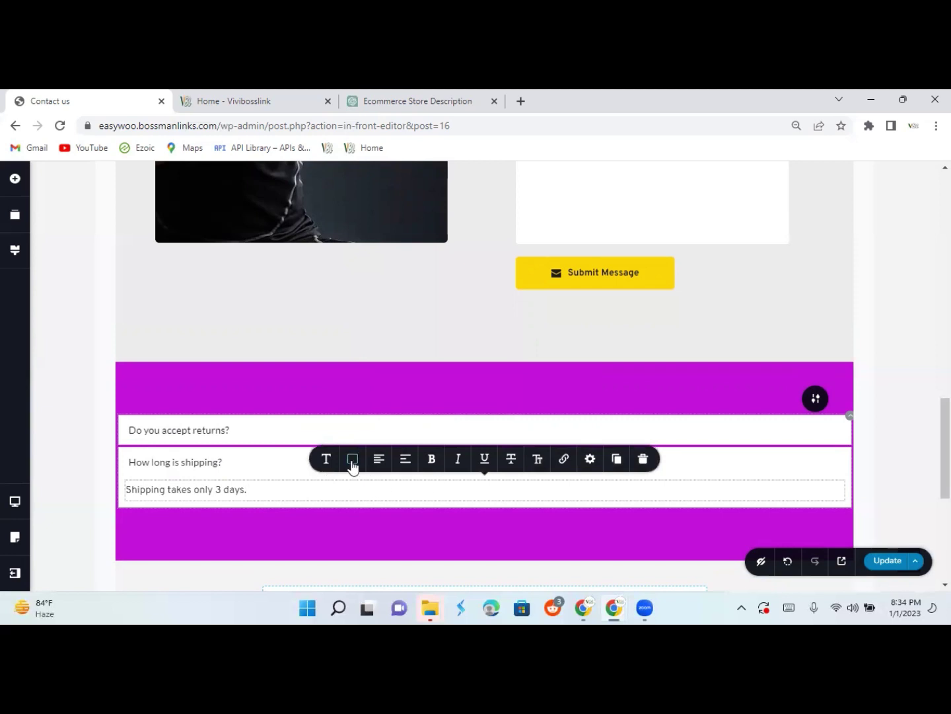
{"action": "left_click", "coordinate": [352, 460]}
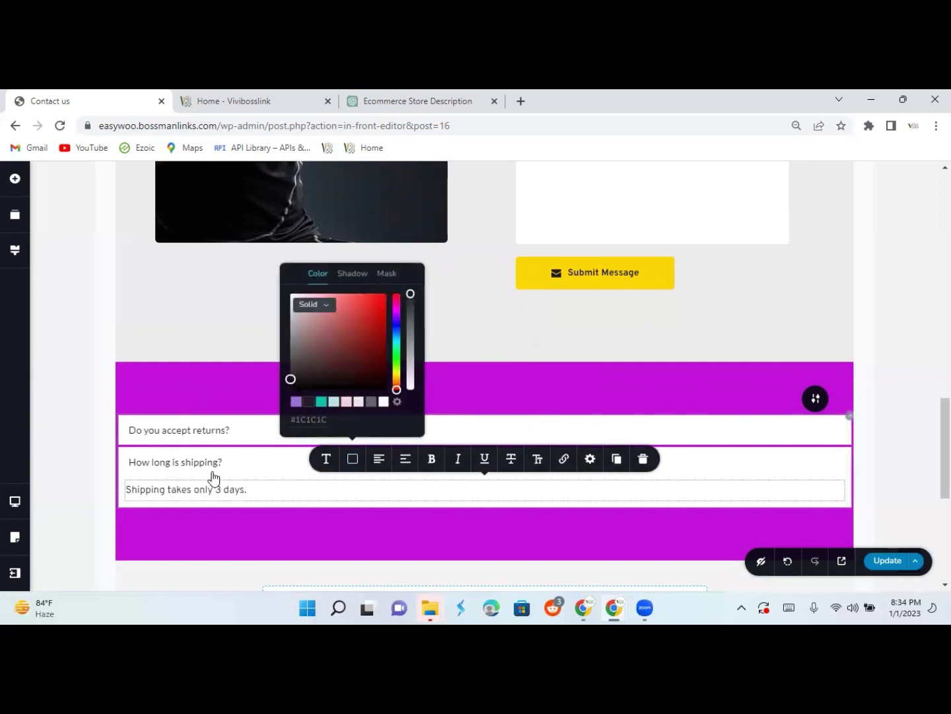
{"action": "left_click", "coordinate": [195, 366]}
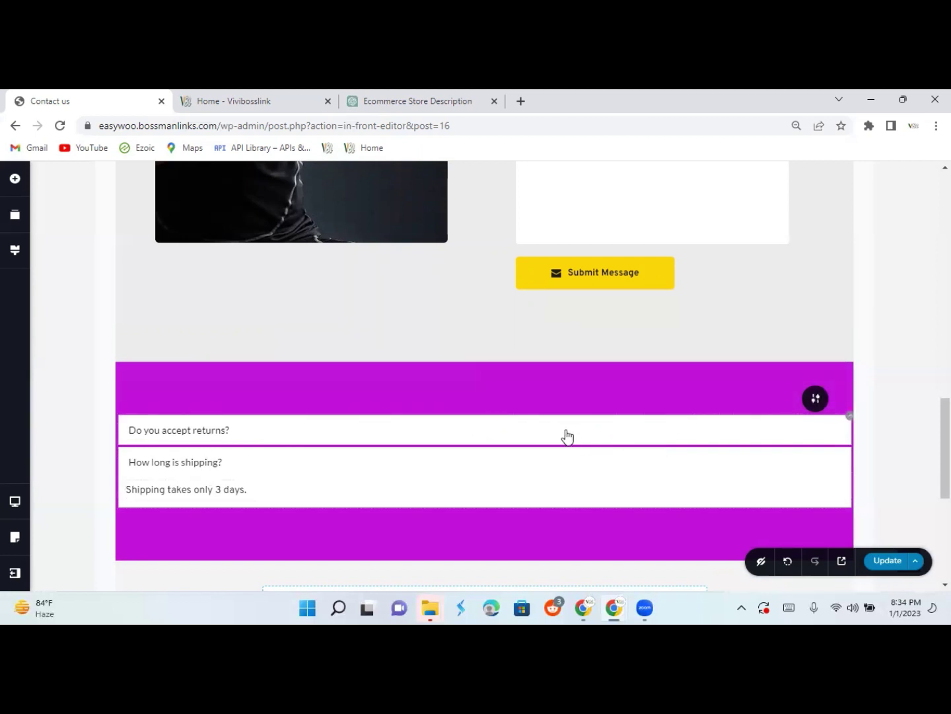
Set the background color of the FAQ accordion items to light gray #EBEBEB.
{"action": "left_click", "coordinate": [519, 436]}
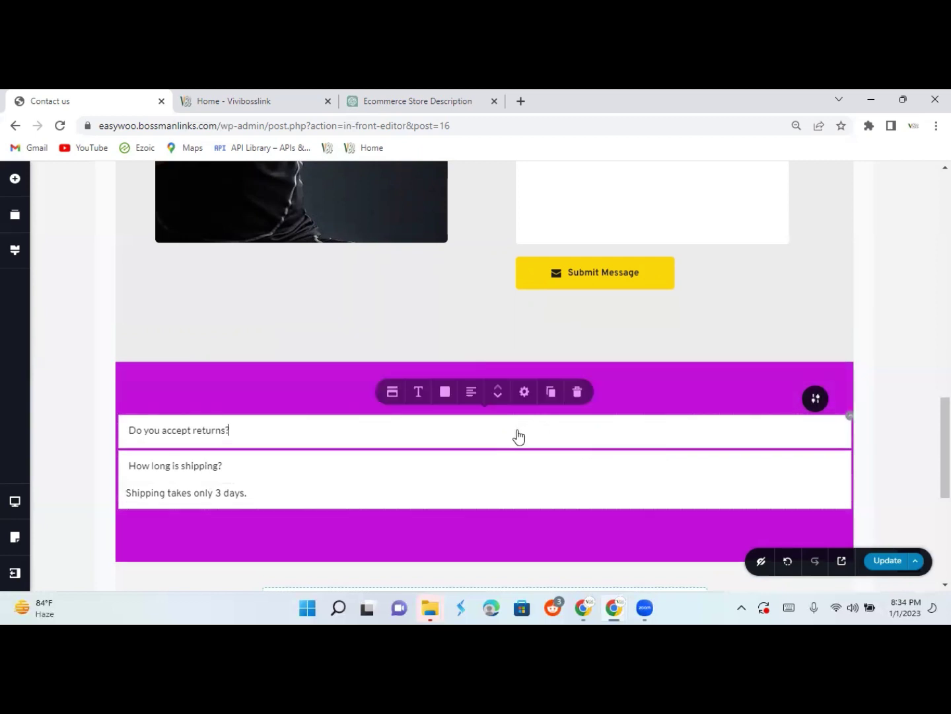
{"action": "left_click", "coordinate": [444, 396]}
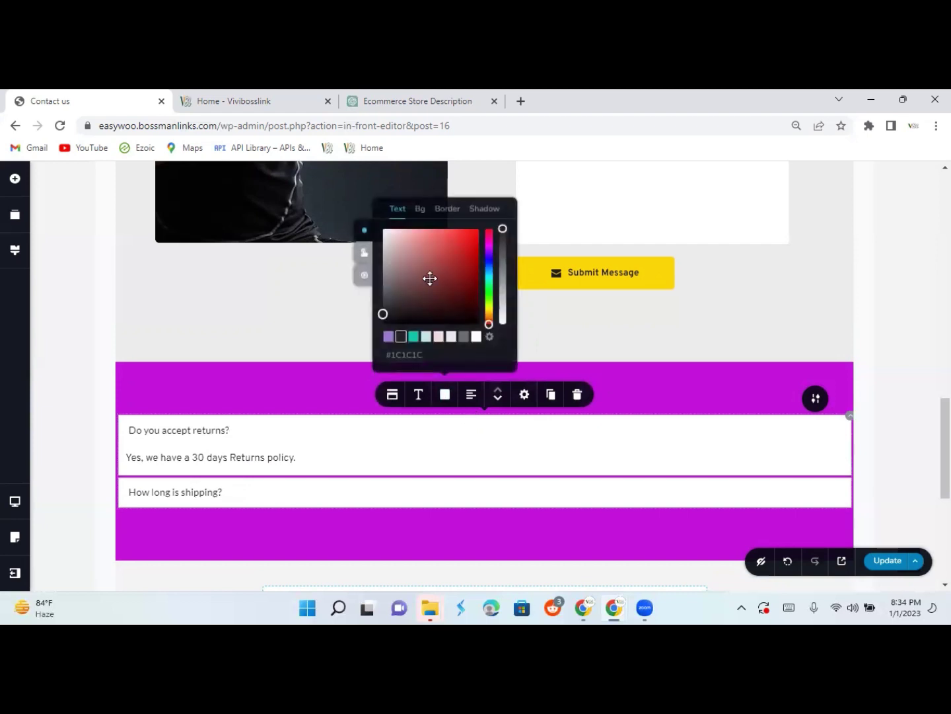
{"action": "left_click", "coordinate": [418, 216]}
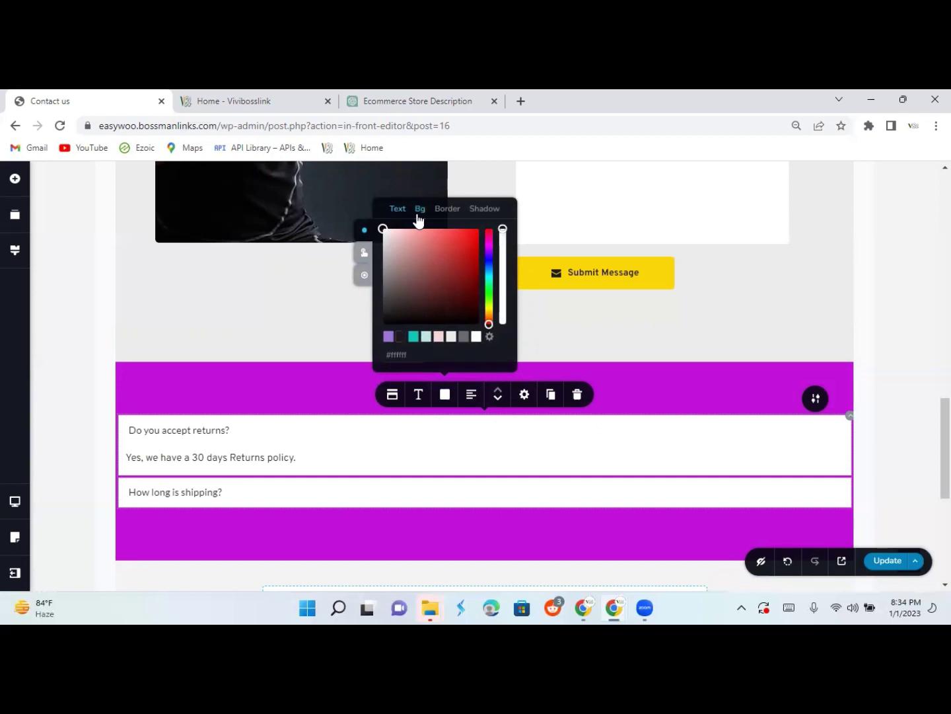
{"action": "left_click", "coordinate": [479, 338]}
{"action": "left_click", "coordinate": [452, 337]}
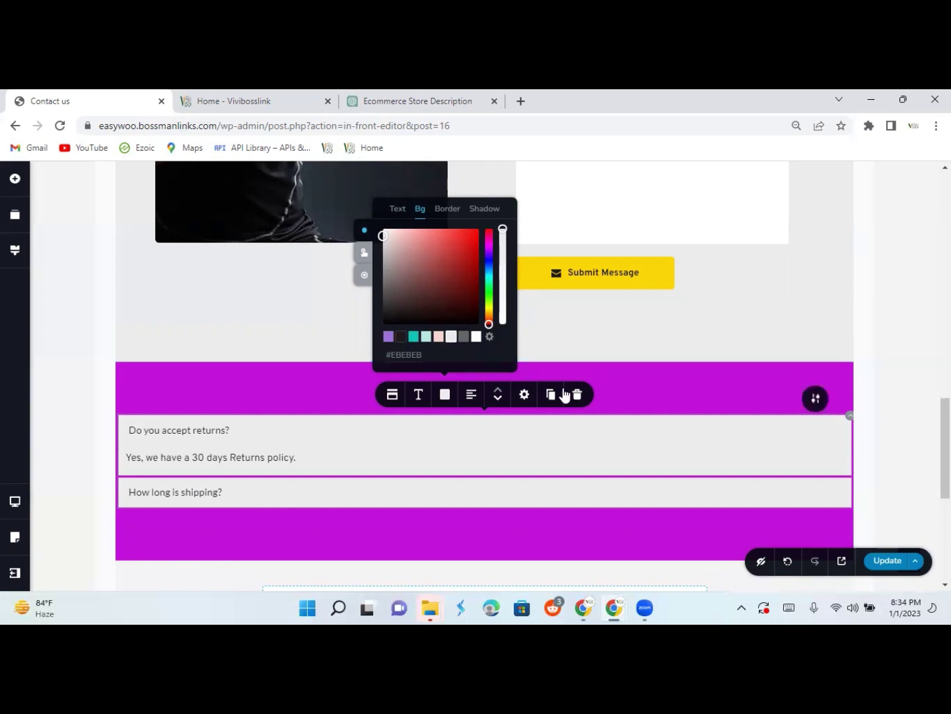
Add the Round icon to the accordion items at a size of 36 px and review the accordion's collapse settings.
{"action": "left_click", "coordinate": [392, 395]}
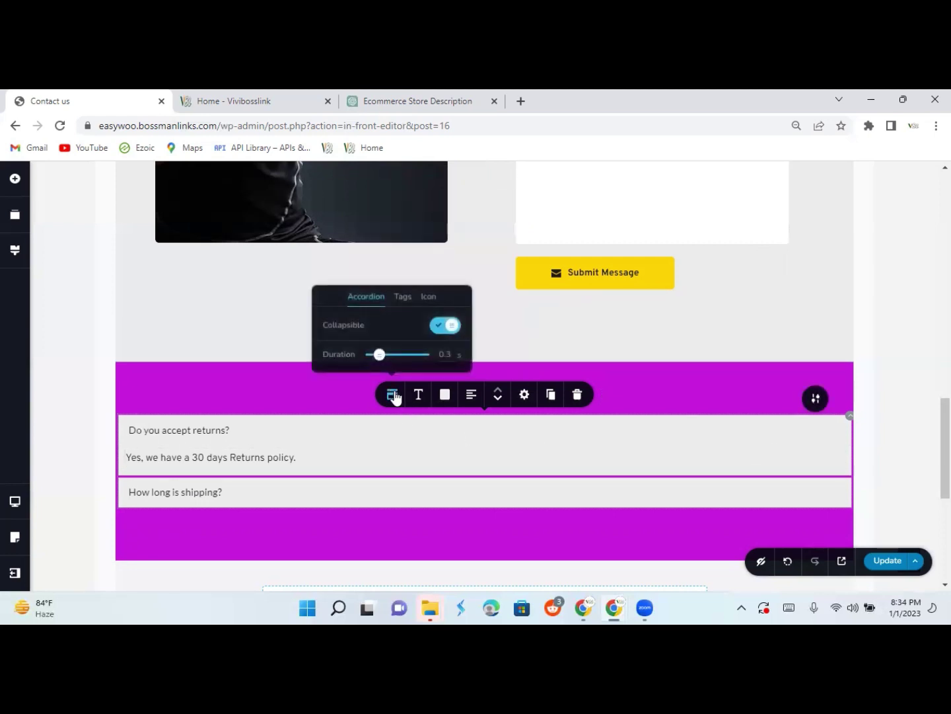
{"action": "left_click", "coordinate": [429, 297]}
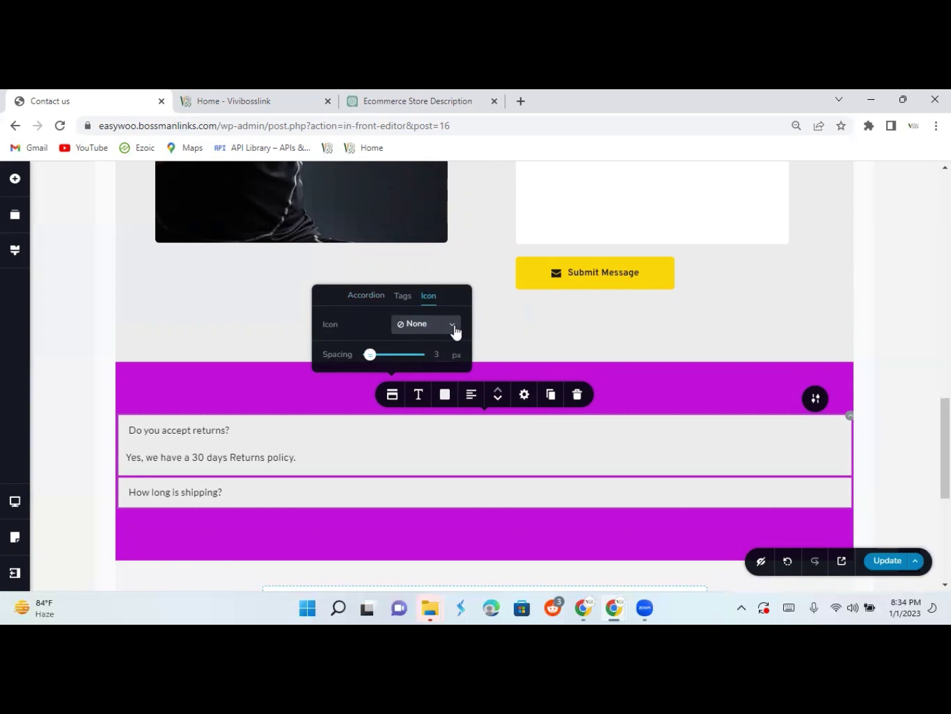
{"action": "left_click", "coordinate": [456, 332]}
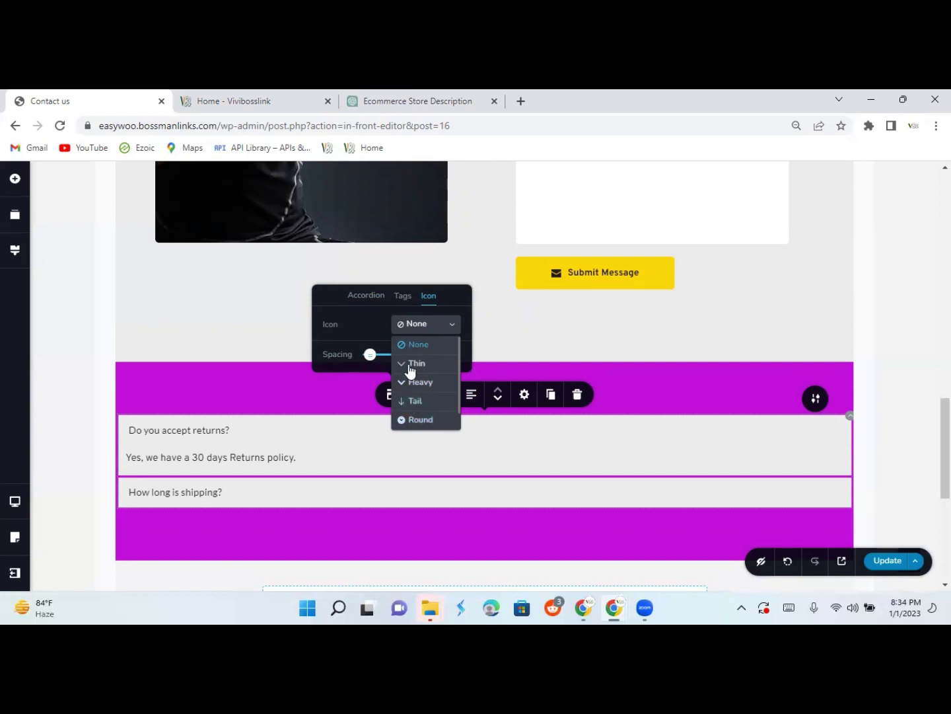
{"action": "left_click", "coordinate": [410, 420]}
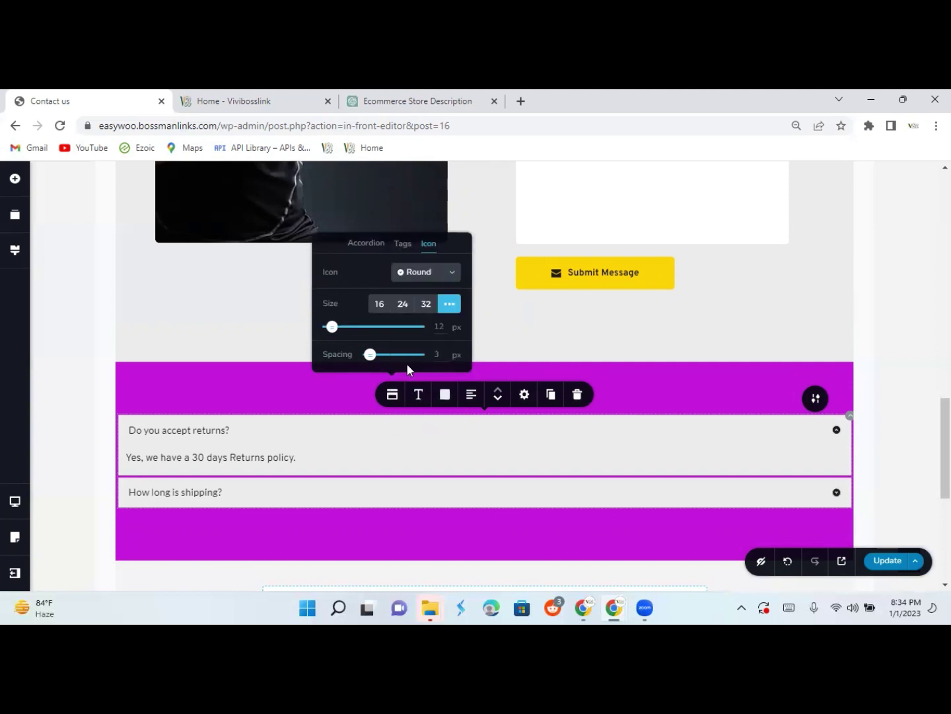
{"action": "left_click_drag", "start_coordinate": [330, 325], "coordinate": [358, 326]}
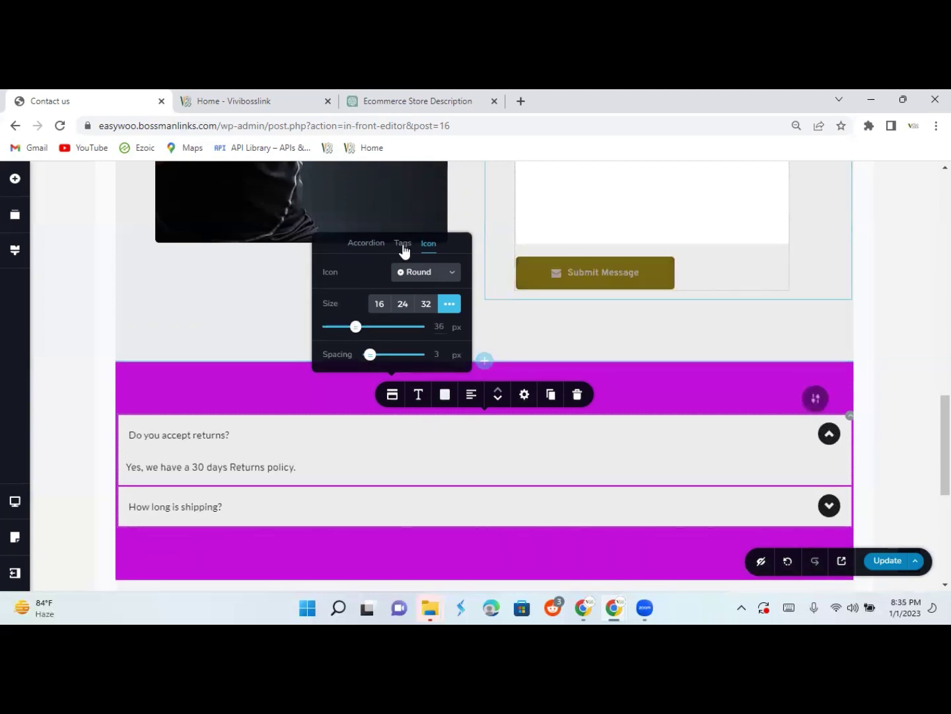
{"action": "left_click", "coordinate": [365, 242]}
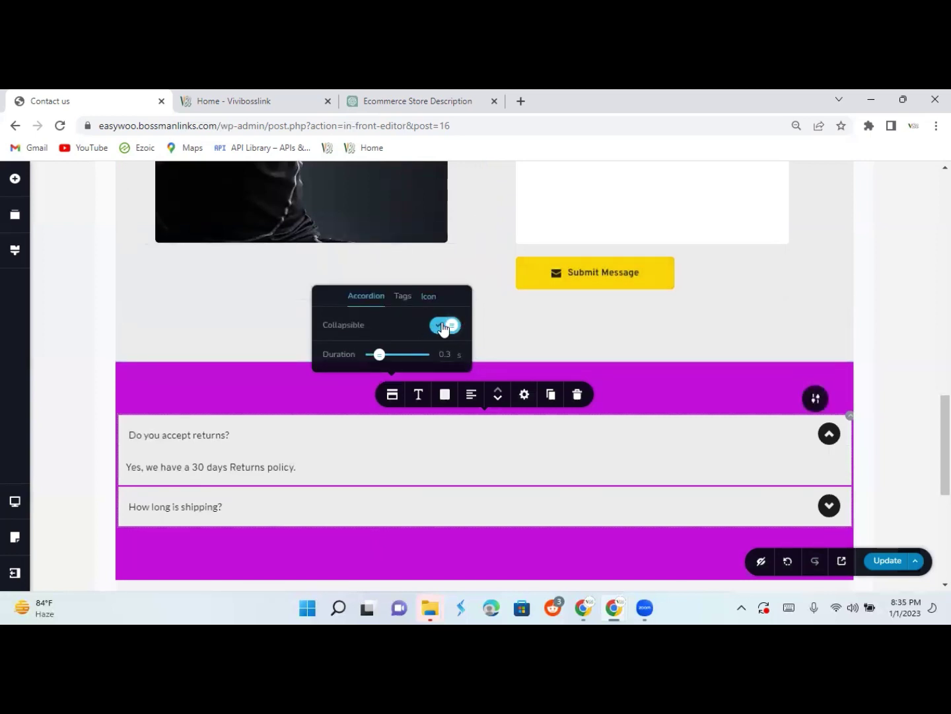
{"action": "left_click", "coordinate": [751, 277]}
Update the Contact us page and preview it, checking the layout from the header to the FAQ accordion.
{"action": "left_click_drag", "start_coordinate": [945, 423], "coordinate": [945, 504]}
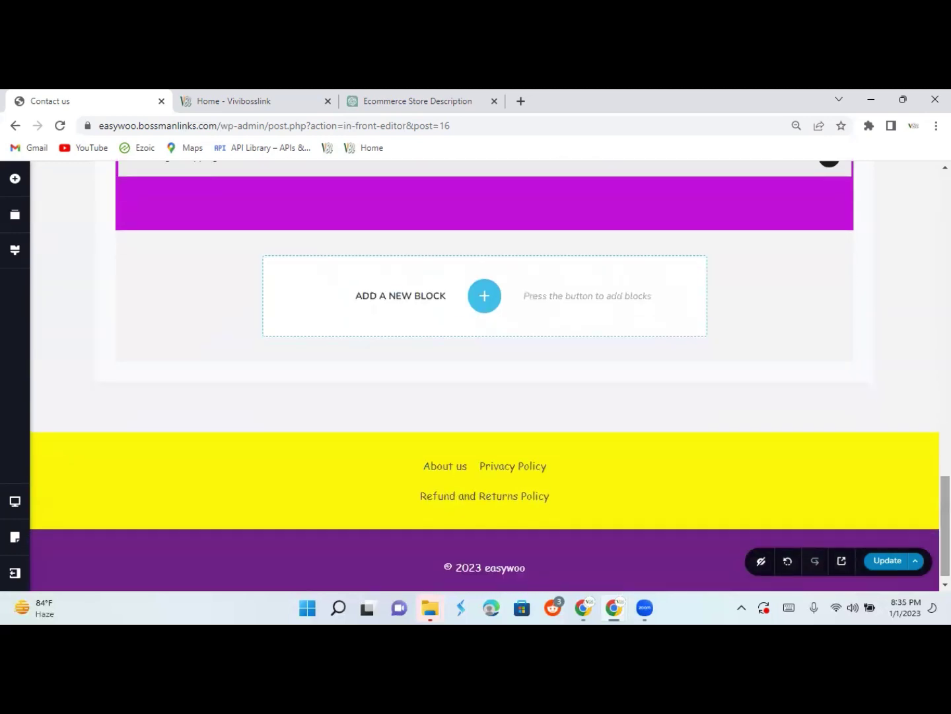
{"action": "left_click", "coordinate": [887, 561]}
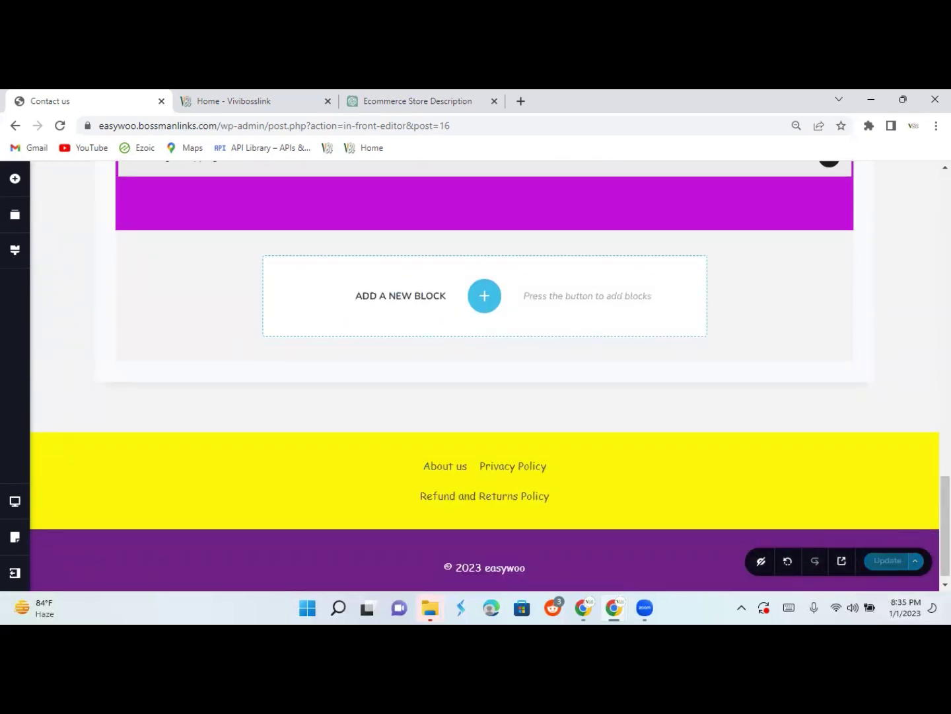
{"action": "left_click", "coordinate": [841, 561]}
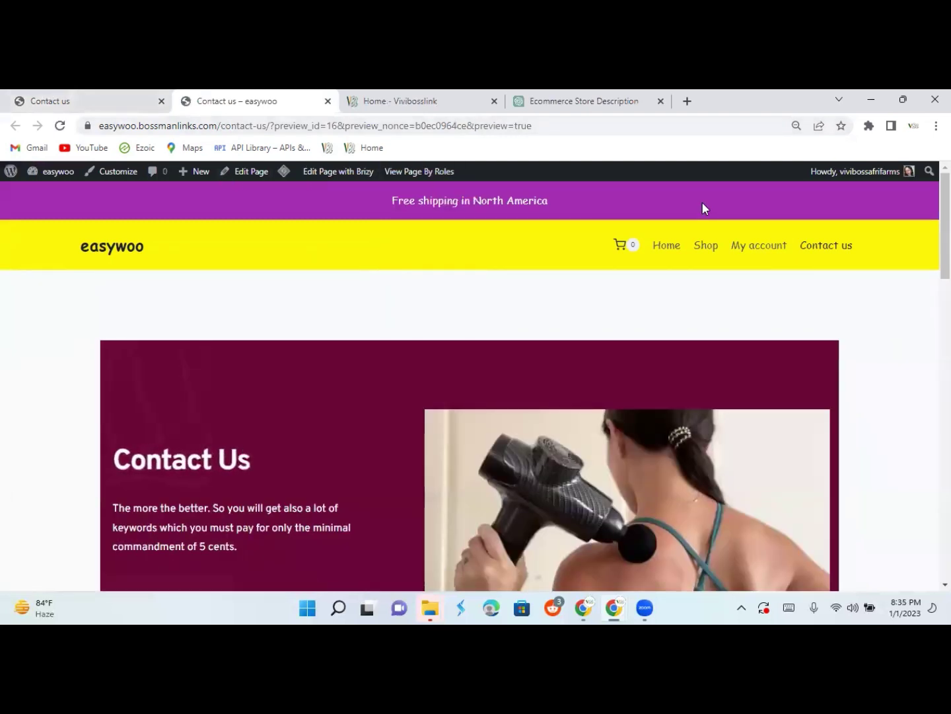
{"action": "scroll", "coordinate": [469, 383], "scroll_direction": "down", "scroll_amount": 10}
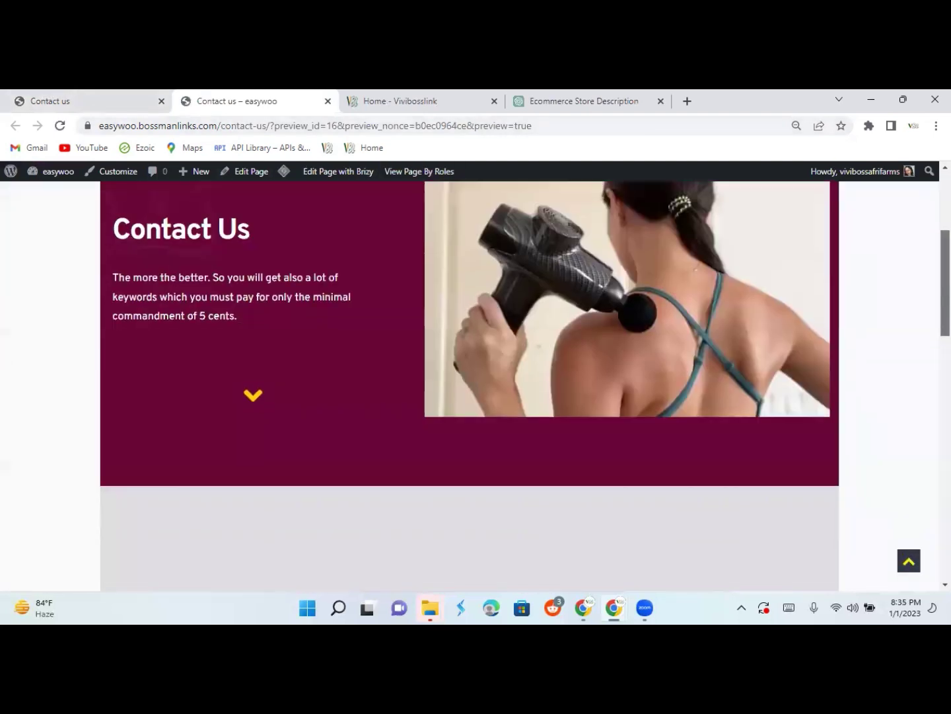
{"action": "scroll", "coordinate": [470, 383], "scroll_direction": "down", "scroll_amount": 5}
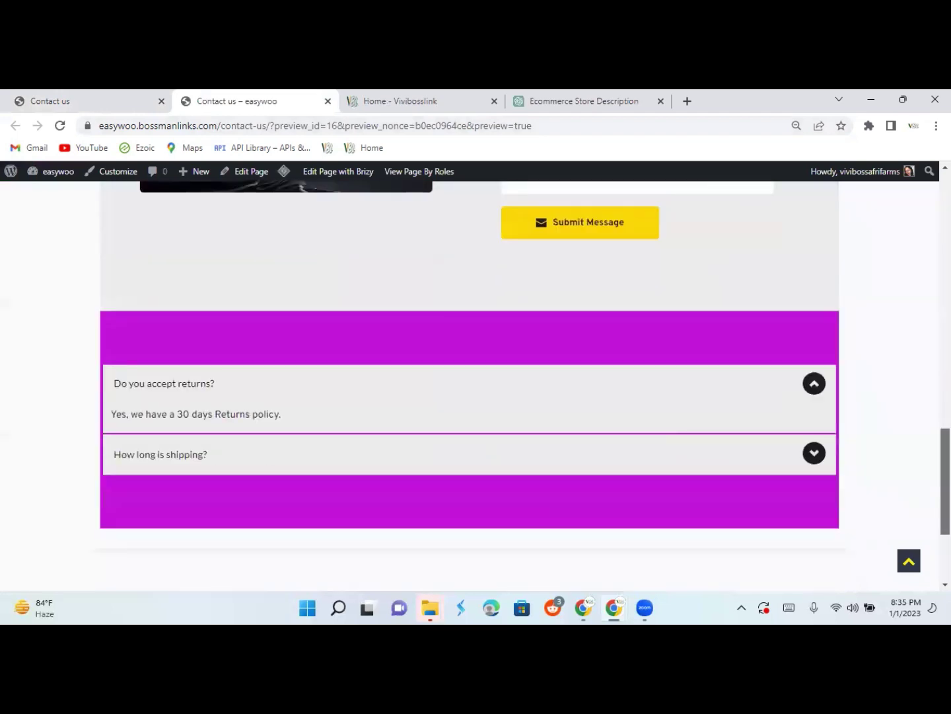
{"action": "scroll", "coordinate": [470, 383], "scroll_direction": "up", "scroll_amount": 12}
{"action": "scroll", "coordinate": [504, 205], "scroll_direction": "up", "scroll_amount": 5}
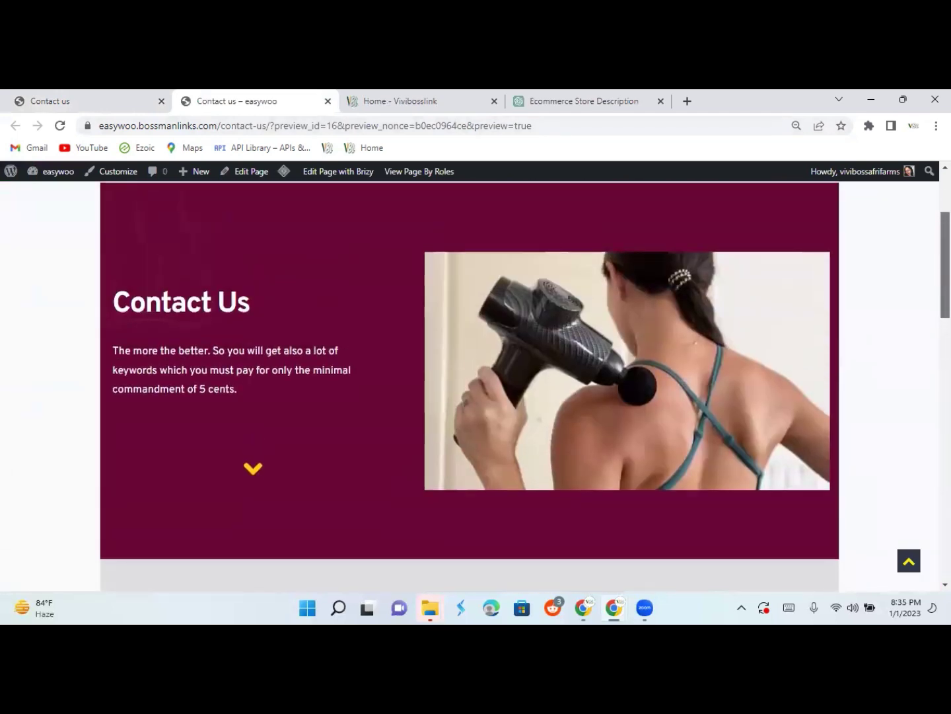
Return to the Contact us page editor and review the hero, contact form and FAQ sections.
{"action": "left_click", "coordinate": [116, 99]}
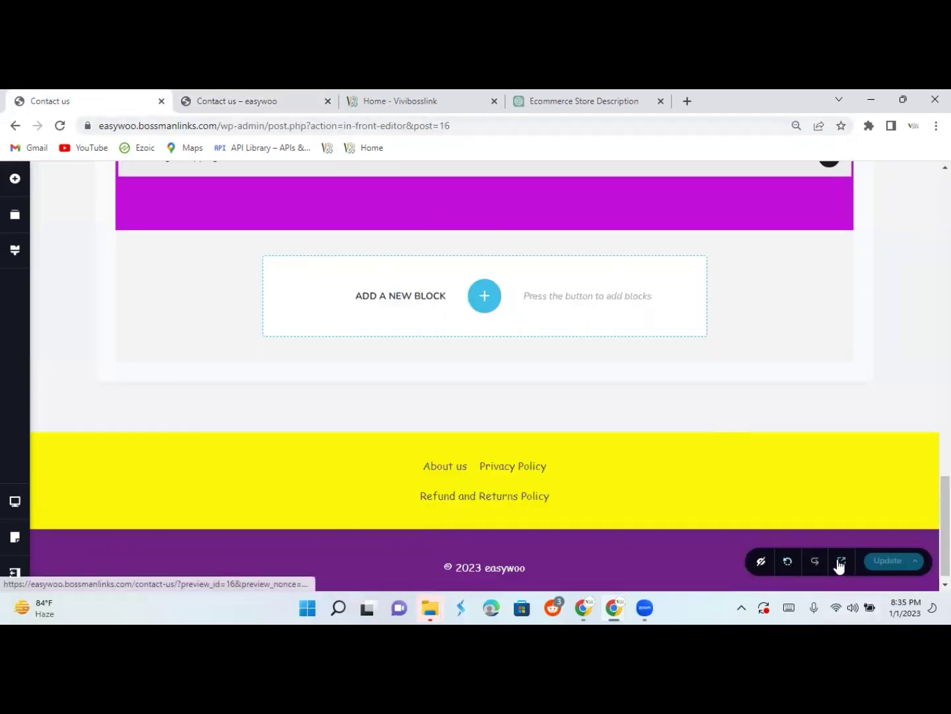
{"action": "scroll", "coordinate": [484, 370], "scroll_direction": "up", "scroll_amount": 15}
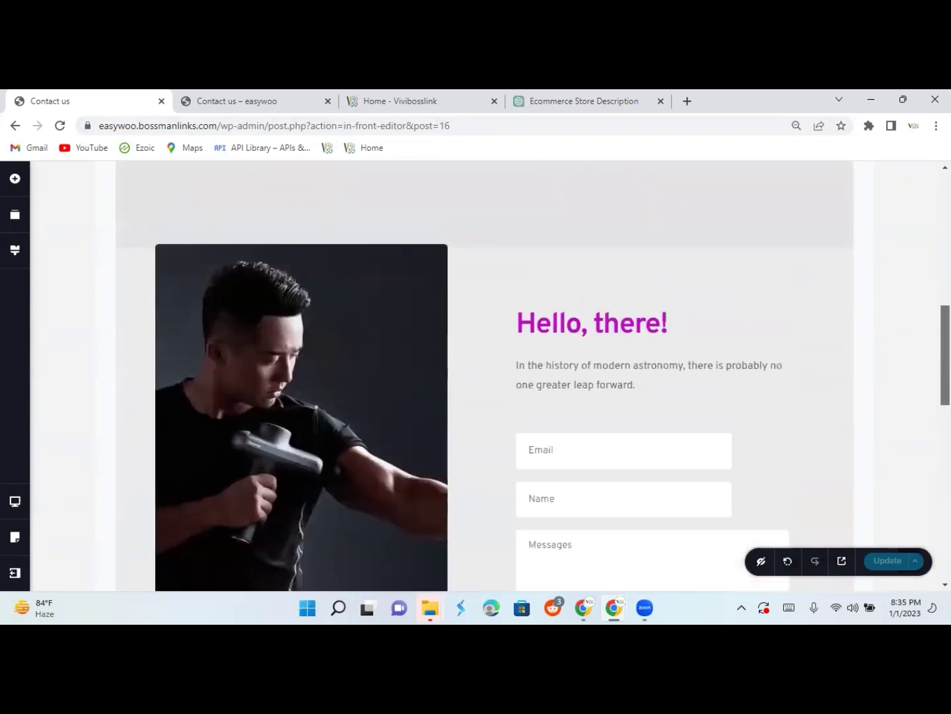
{"action": "scroll", "coordinate": [484, 370], "scroll_direction": "up", "scroll_amount": 4}
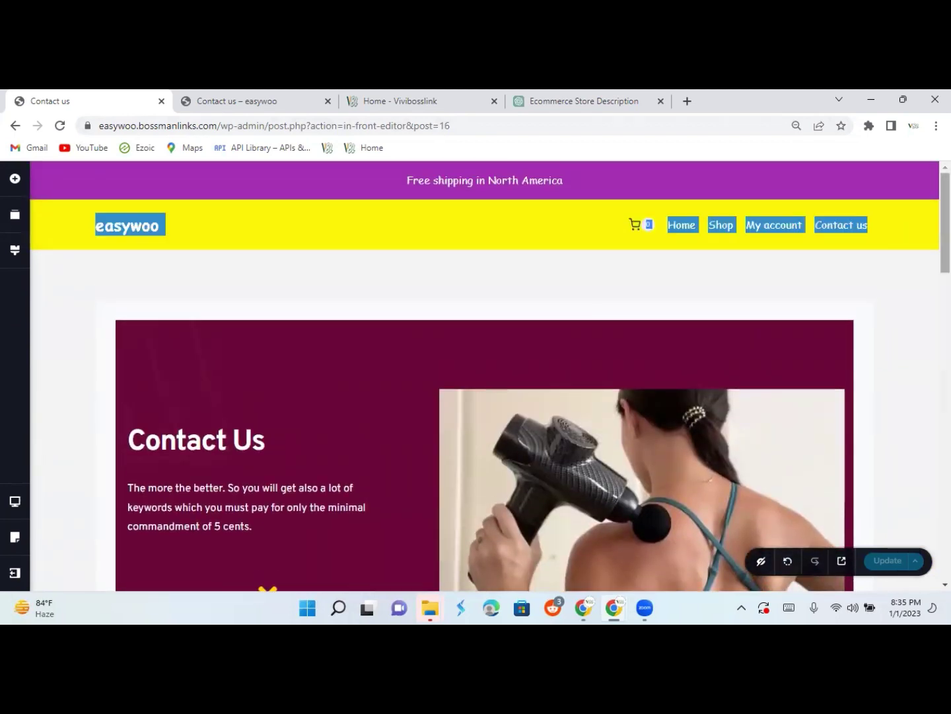
{"action": "scroll", "coordinate": [485, 377], "scroll_direction": "down", "scroll_amount": 8}
{"action": "scroll", "coordinate": [485, 377], "scroll_direction": "down", "scroll_amount": 8}
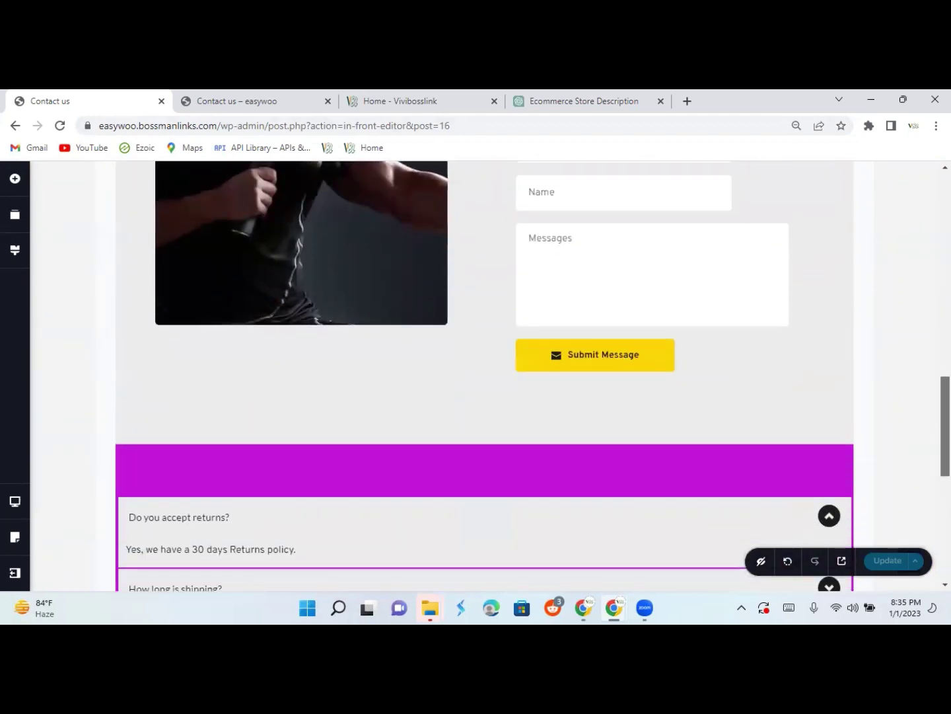
{"action": "scroll", "coordinate": [485, 376], "scroll_direction": "up", "scroll_amount": 8}
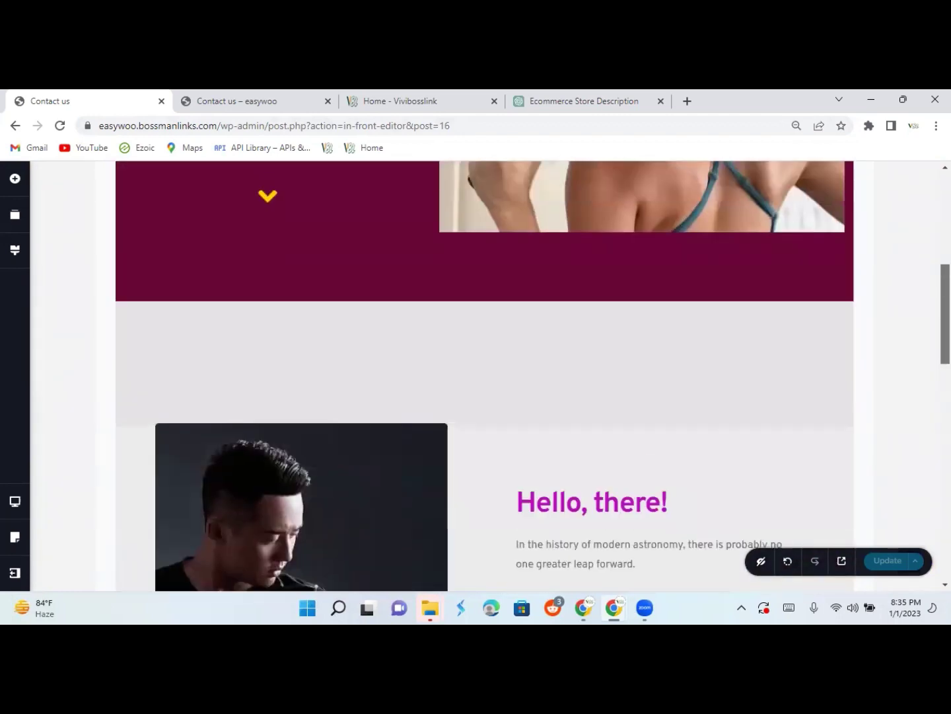
{"action": "scroll", "coordinate": [485, 376], "scroll_direction": "up", "scroll_amount": 3}
{"action": "scroll", "coordinate": [484, 377], "scroll_direction": "down", "scroll_amount": 10}
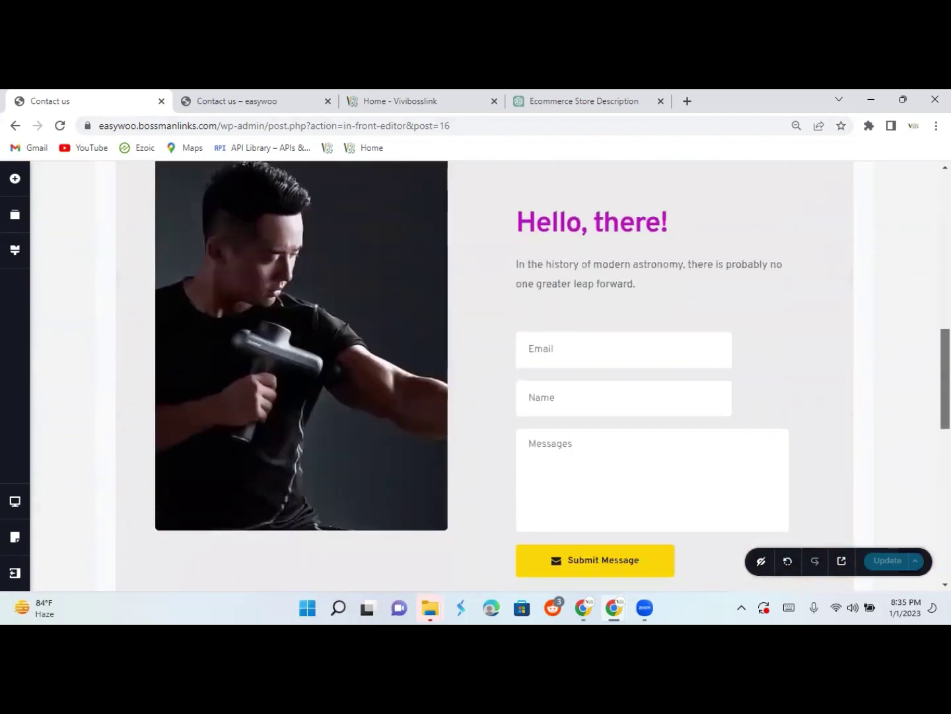
{"action": "scroll", "coordinate": [484, 377], "scroll_direction": "up", "scroll_amount": 6}
{"action": "scroll", "coordinate": [484, 377], "scroll_direction": "up", "scroll_amount": 4}
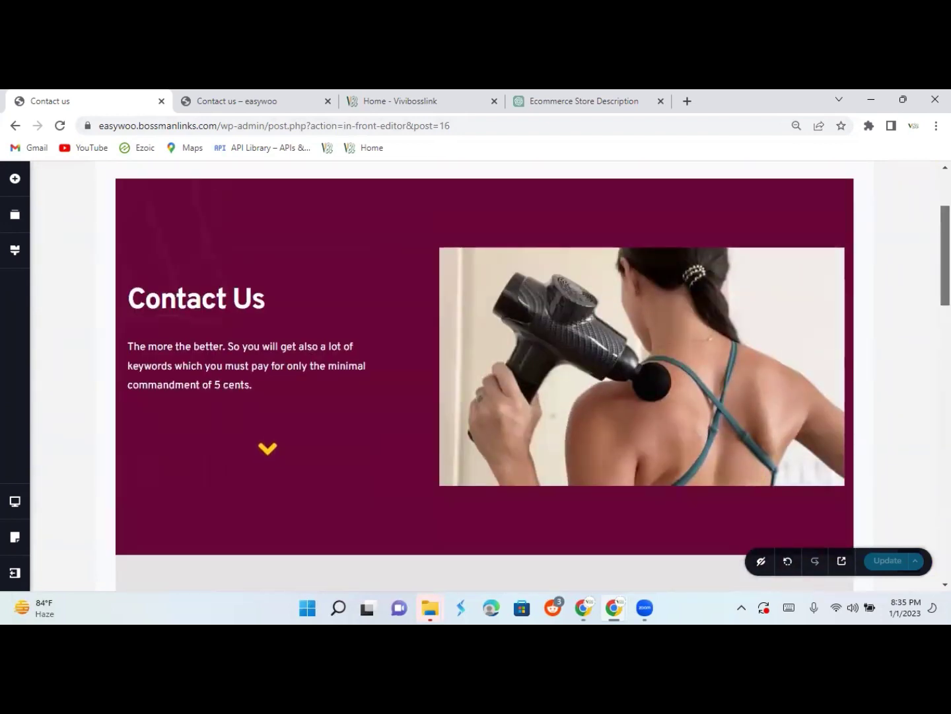
{"action": "scroll", "coordinate": [484, 377], "scroll_direction": "up", "scroll_amount": 3}
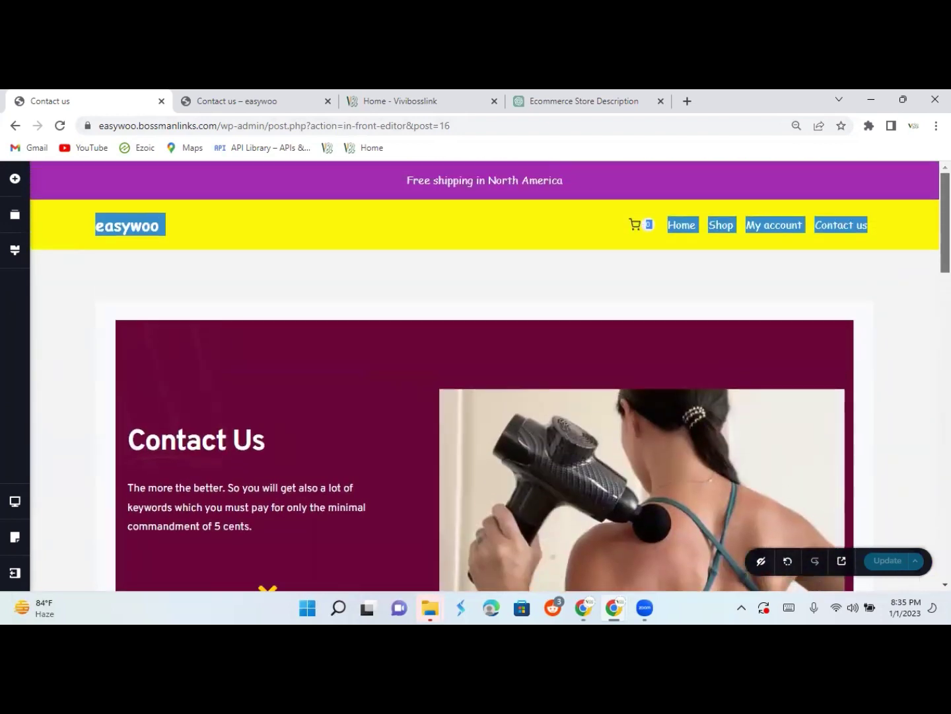
{"action": "left_click", "coordinate": [908, 296]}
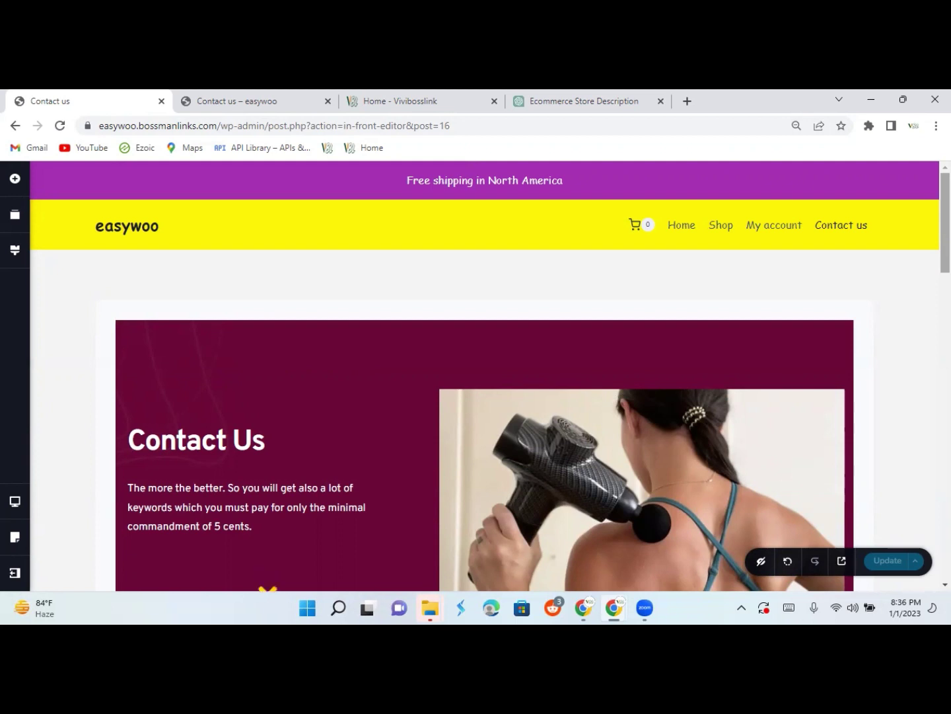
Examine the header and homepage sections of the Vivibosslink site, and return to the Contact us preview.
{"action": "left_click", "coordinate": [390, 103]}
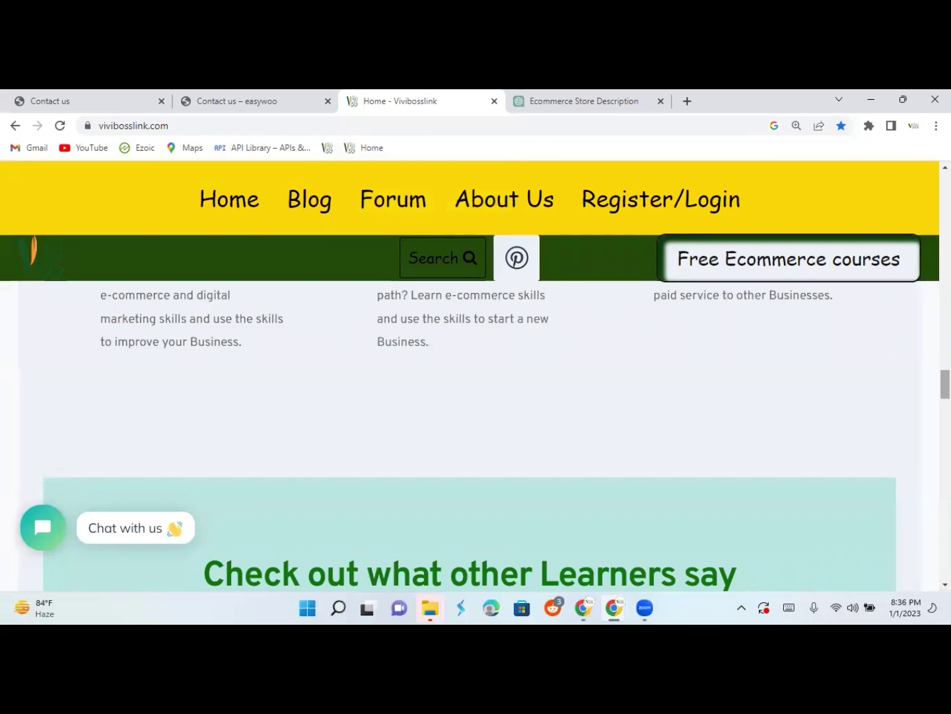
{"action": "scroll", "coordinate": [476, 436], "scroll_direction": "up", "scroll_amount": 10}
{"action": "scroll", "coordinate": [475, 436], "scroll_direction": "up", "scroll_amount": 10}
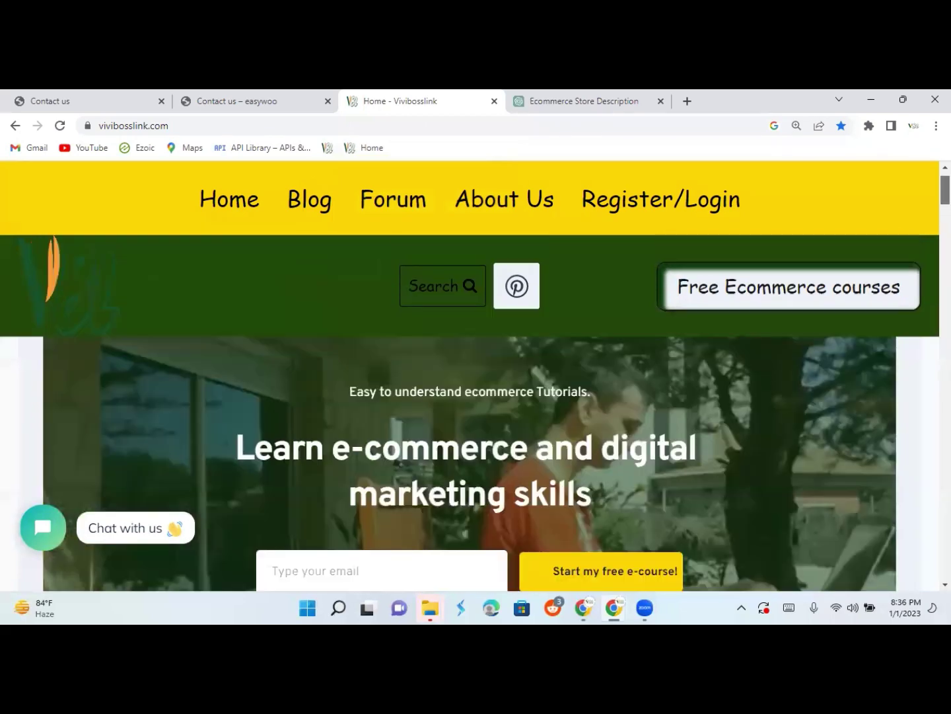
{"action": "scroll", "coordinate": [475, 436], "scroll_direction": "down", "scroll_amount": 3}
{"action": "scroll", "coordinate": [476, 436], "scroll_direction": "up", "scroll_amount": 5}
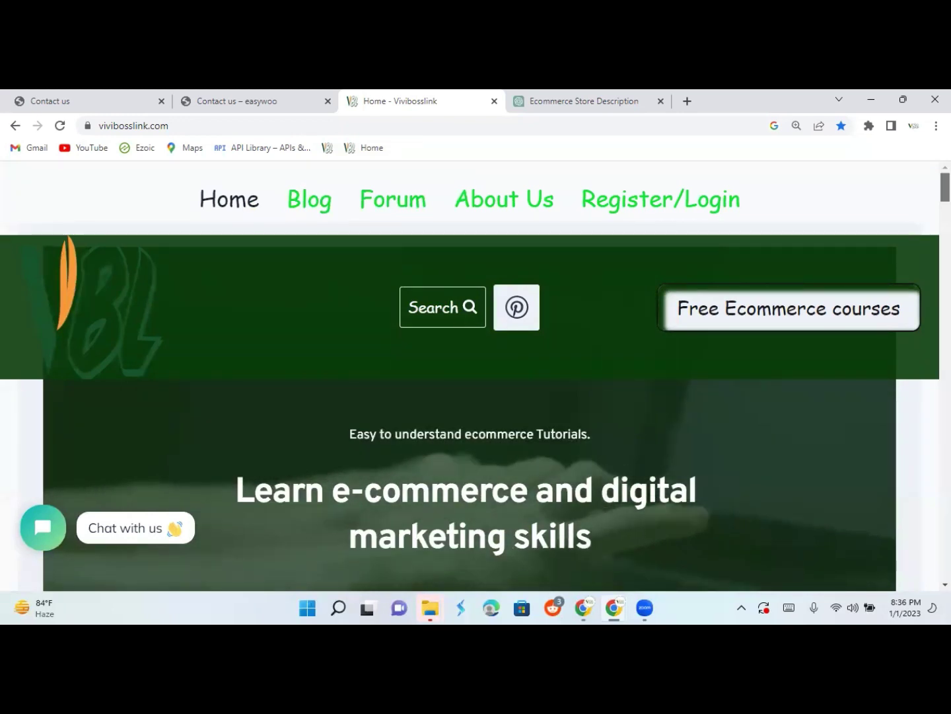
{"action": "scroll", "coordinate": [470, 375], "scroll_direction": "down", "scroll_amount": 1}
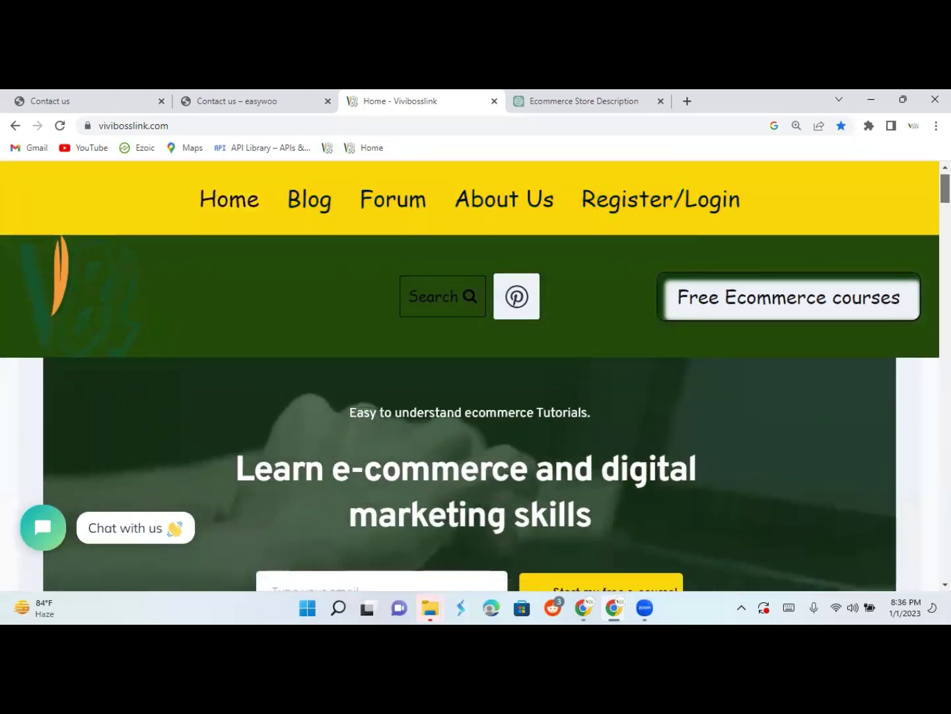
{"action": "scroll", "coordinate": [469, 409], "scroll_direction": "down", "scroll_amount": 5}
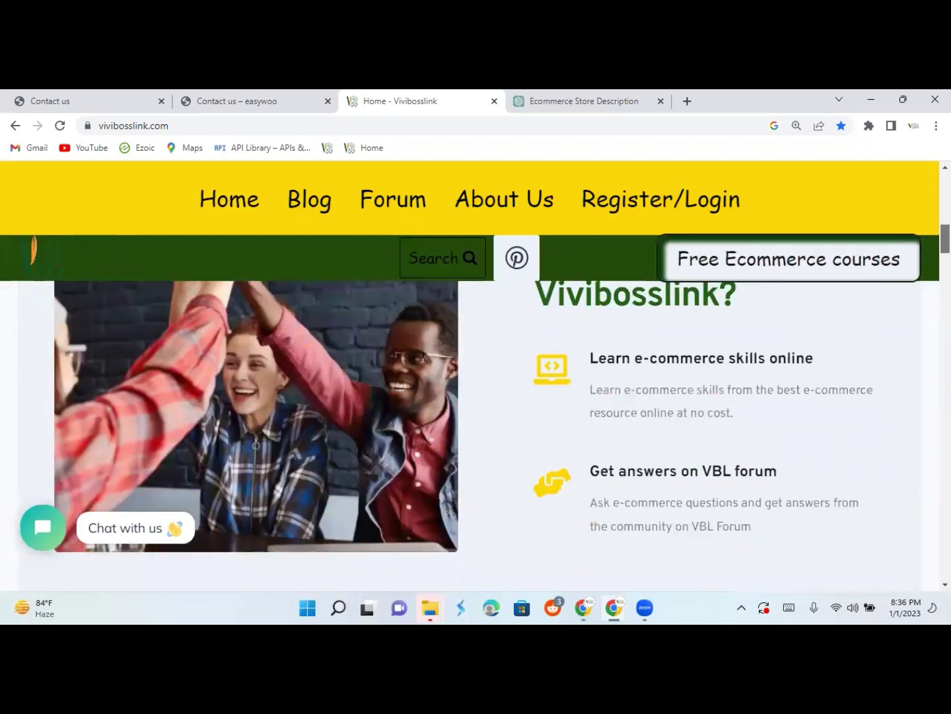
{"action": "left_click", "coordinate": [222, 99]}
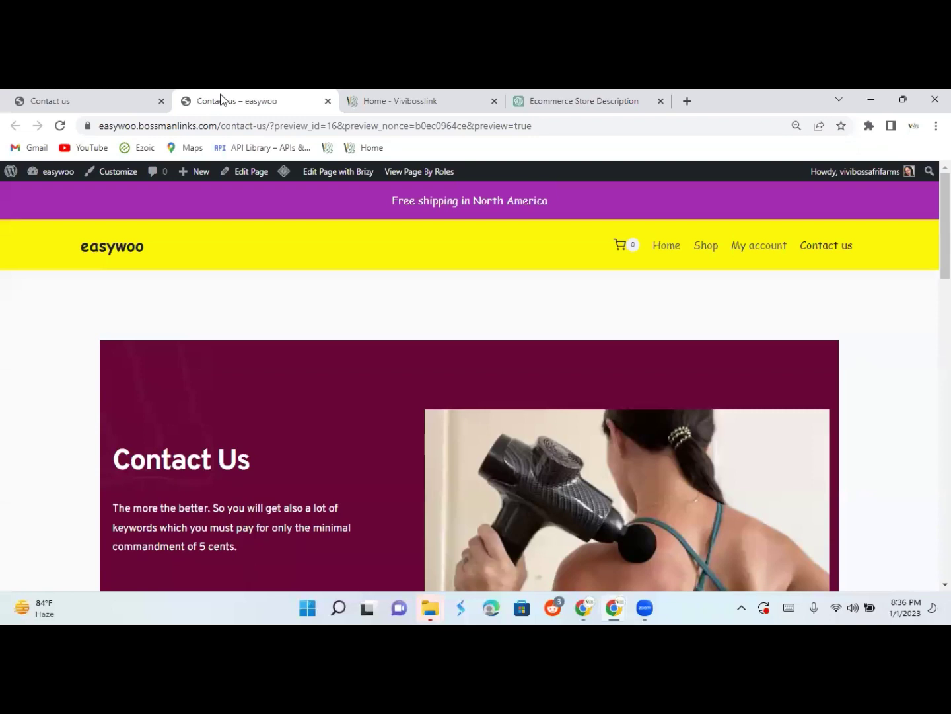